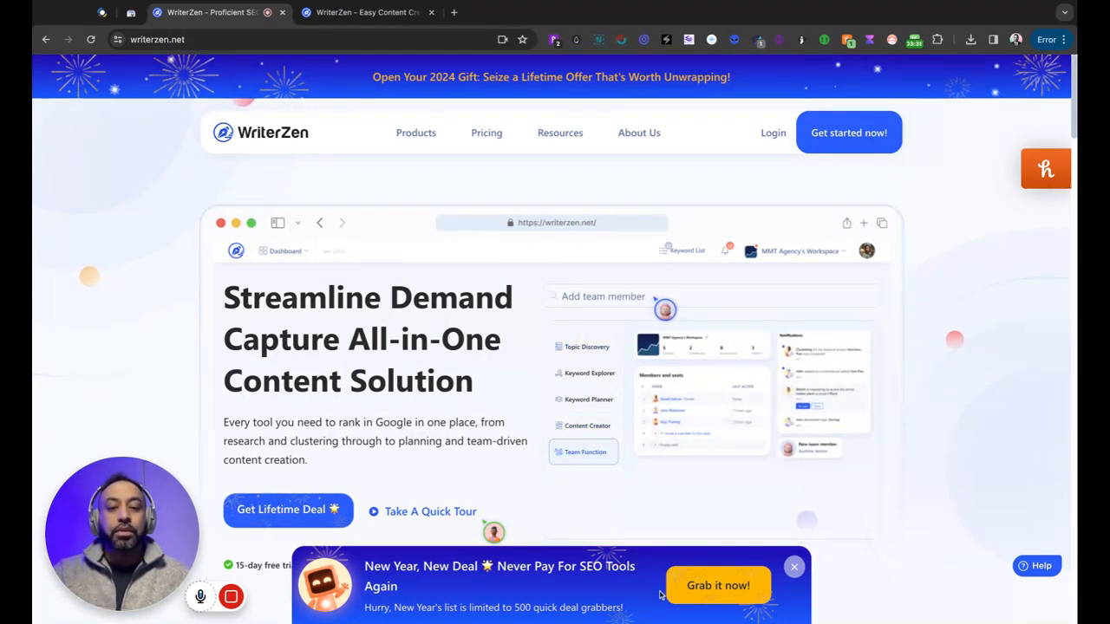
Open the New Year lifetime deal offer and examine the prices and features of its one-time purchase plans
click(705, 587)
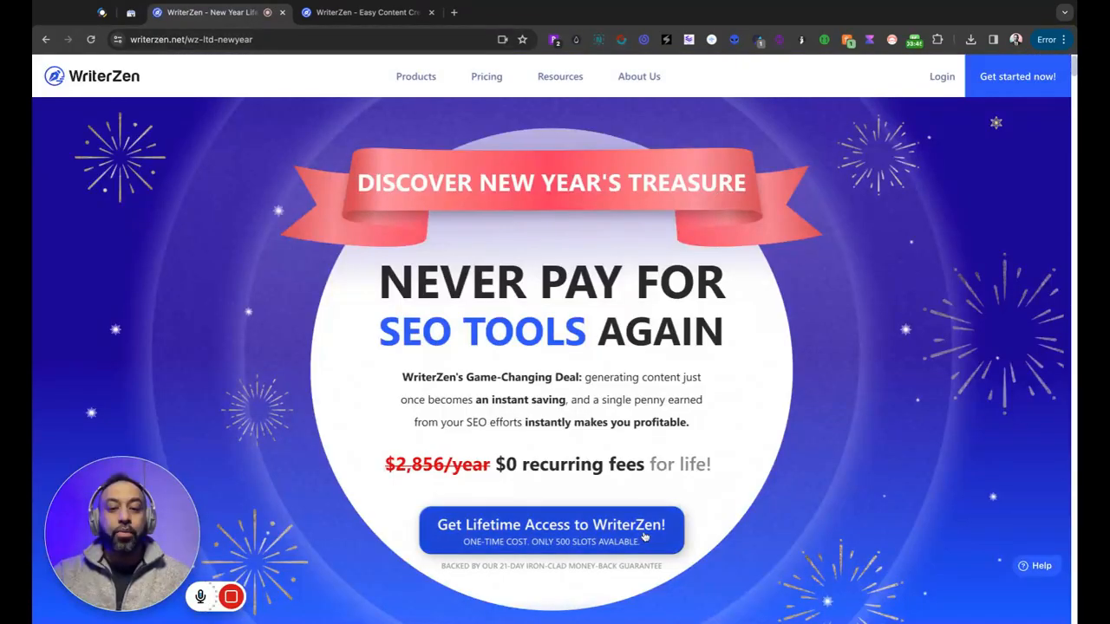
scroll(913, 310, down, 2)
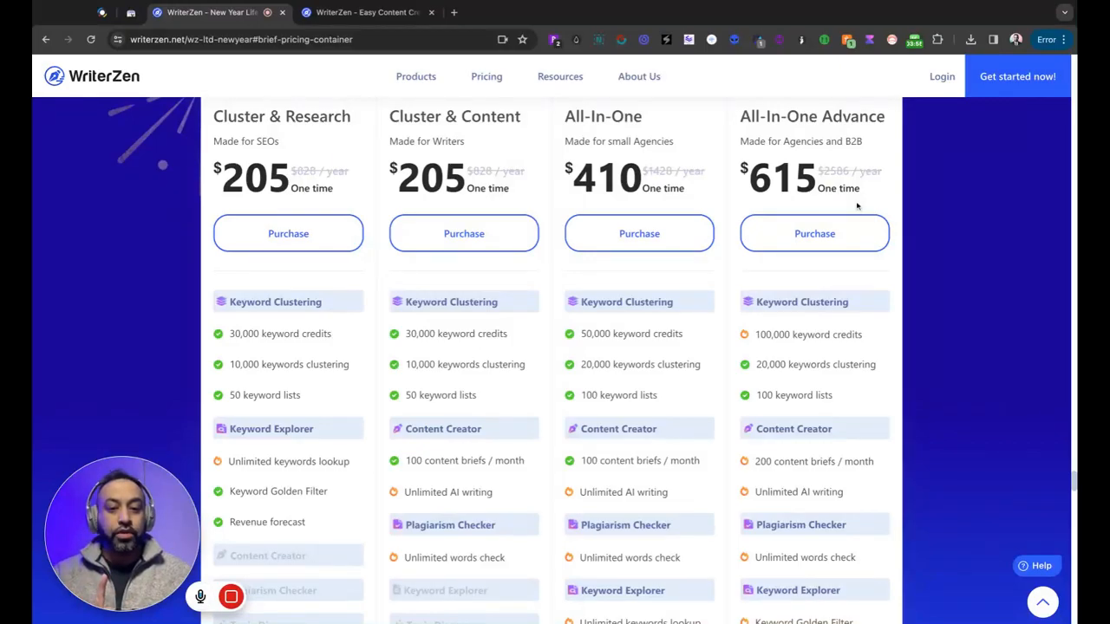
scroll(856, 206, down, 6)
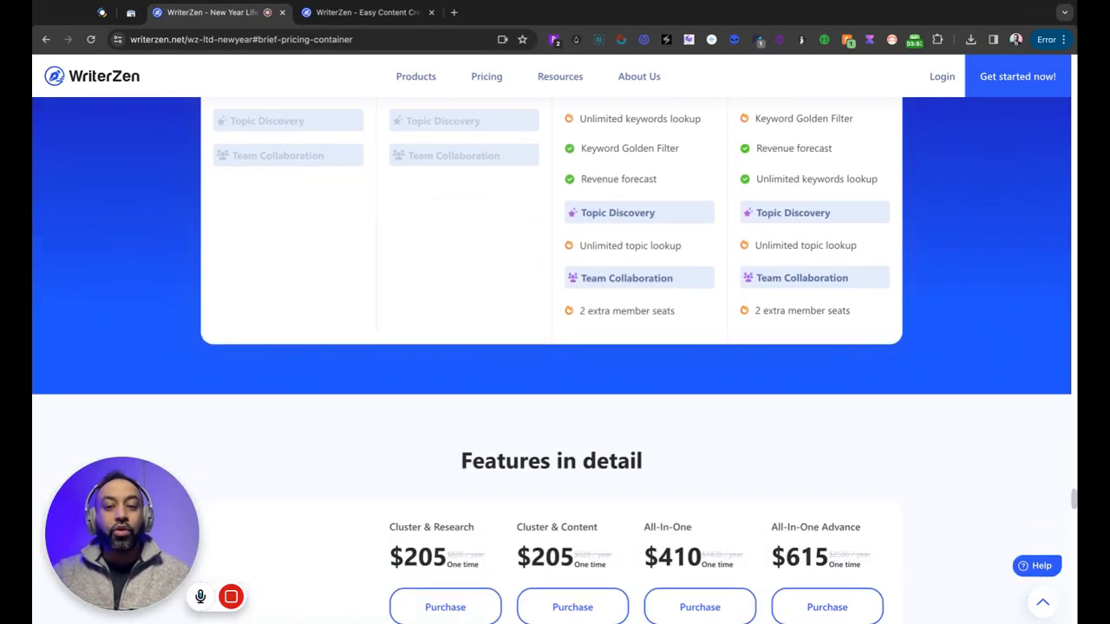
scroll(555, 346, up, 10)
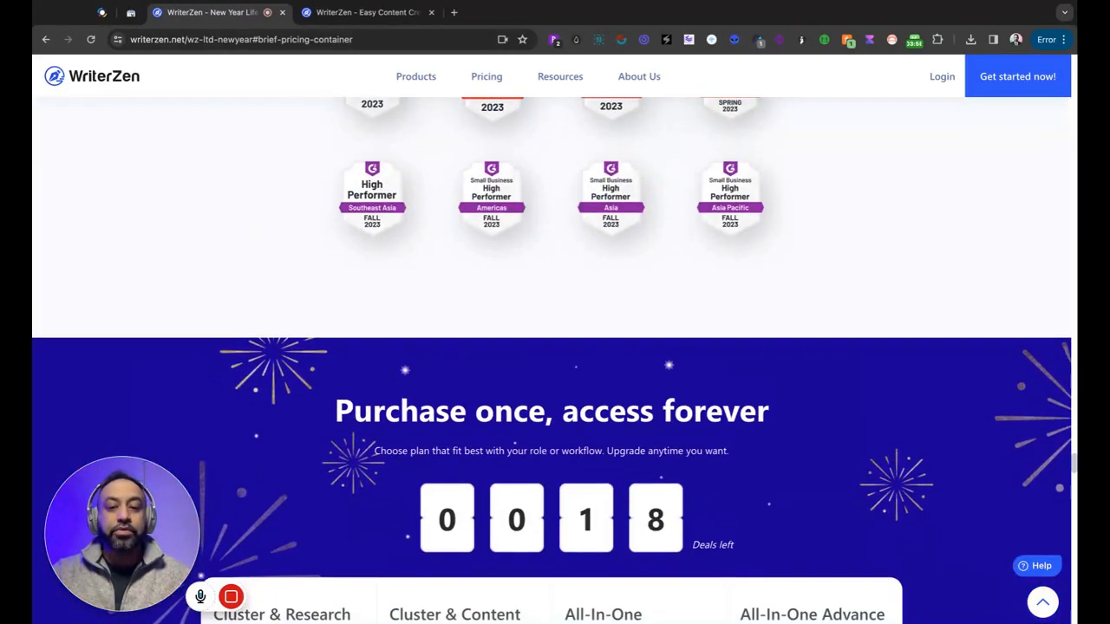
scroll(554, 346, down, 4)
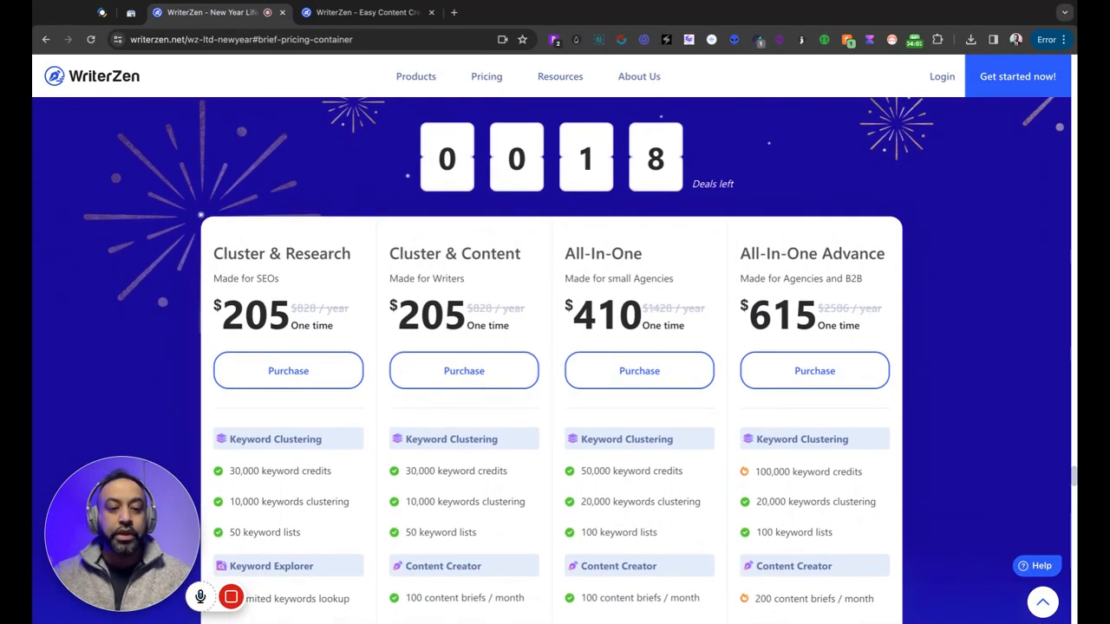
scroll(555, 347, down, 2)
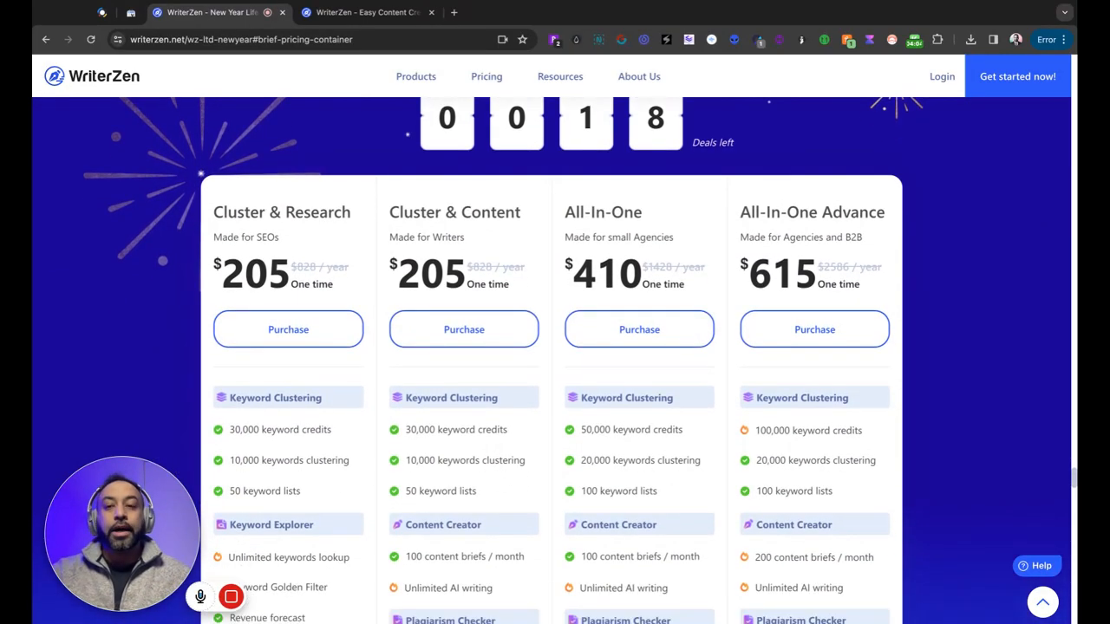
scroll(815, 208, down, 1)
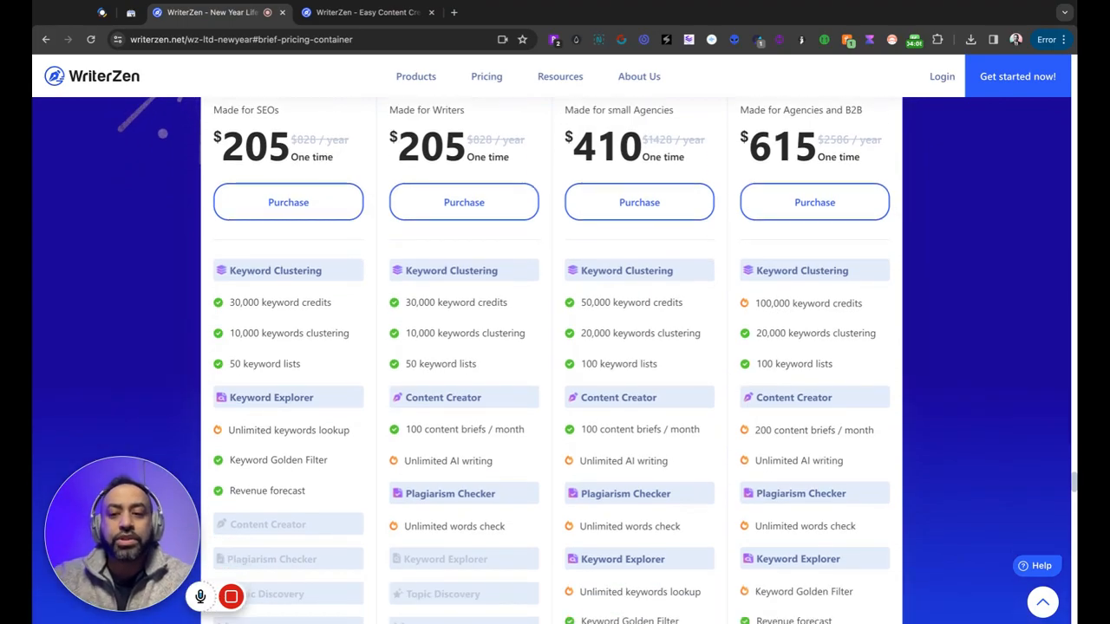
scroll(815, 208, down, 3)
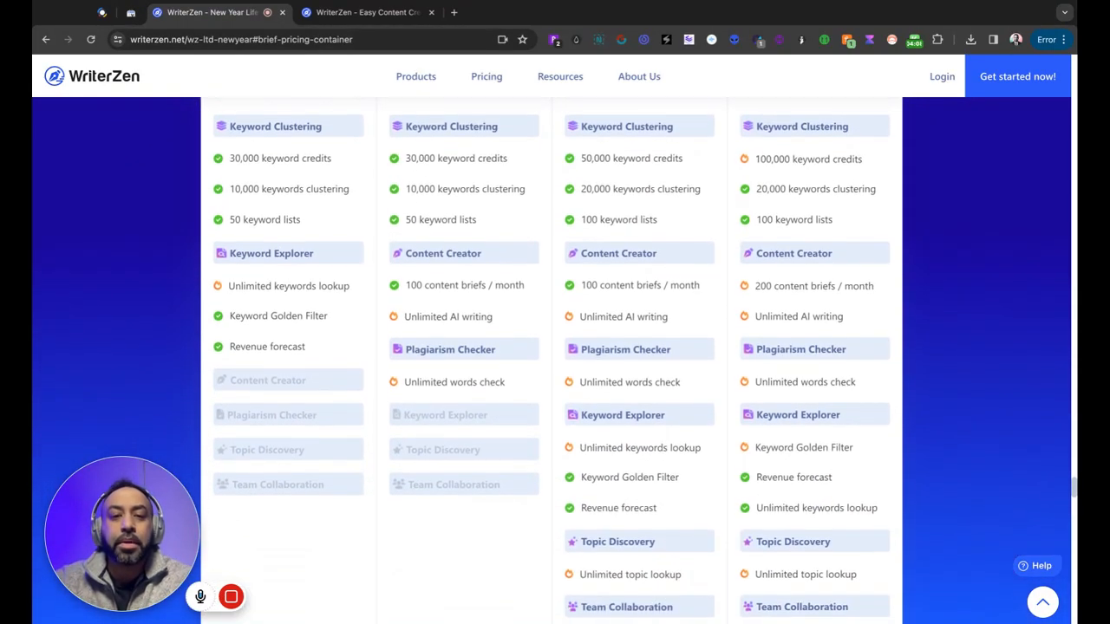
scroll(491, 347, up, 5)
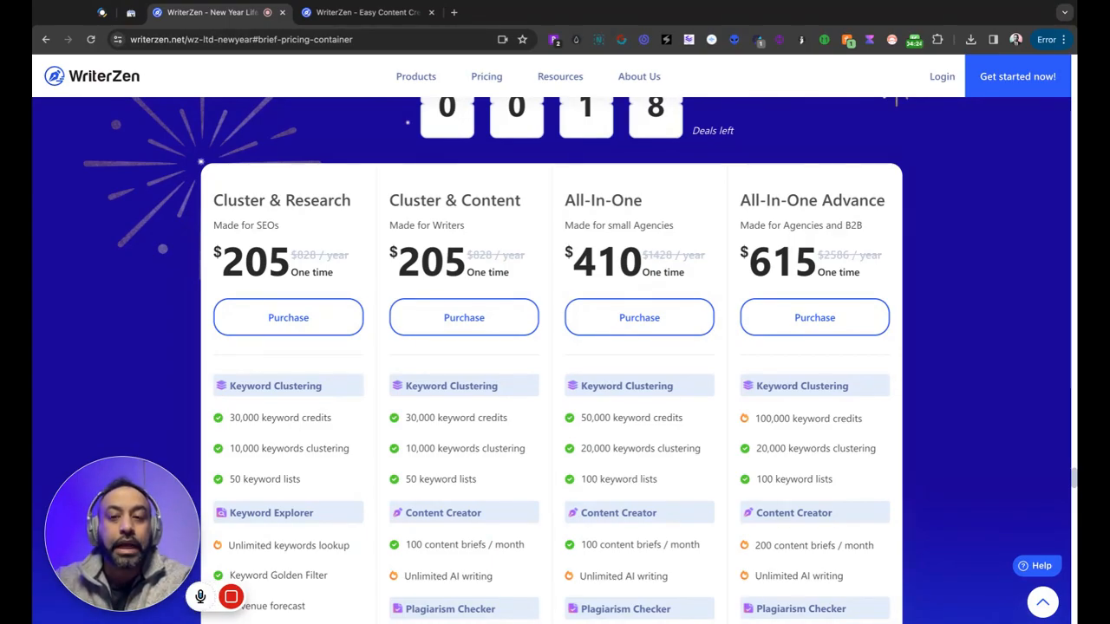
scroll(552, 361, down, 2)
scroll(551, 361, up, 1)
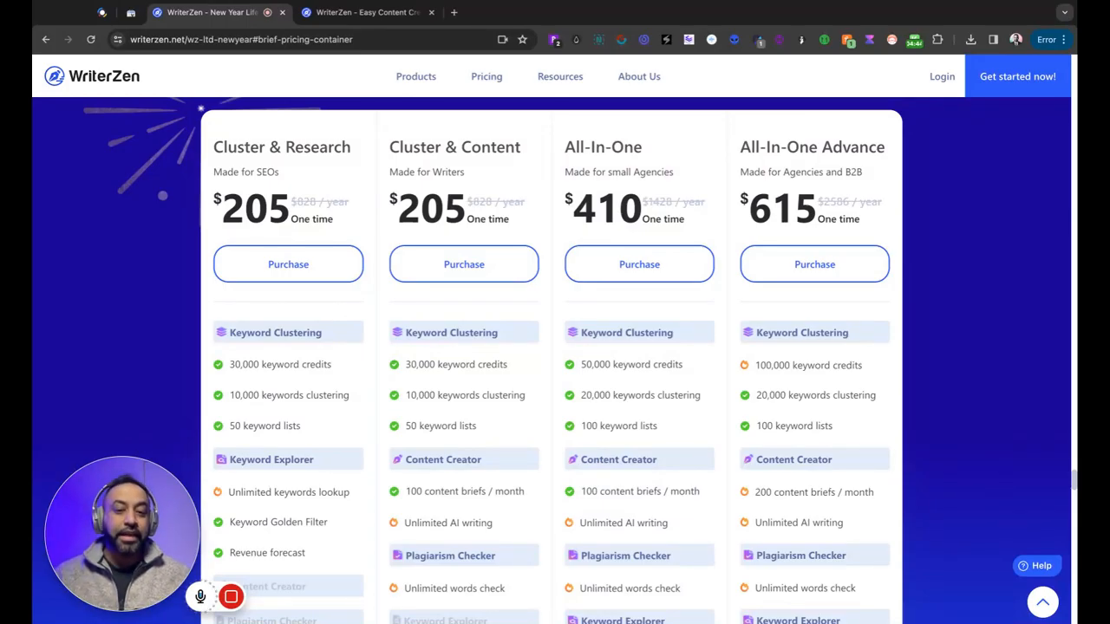
scroll(805, 364, up, 20)
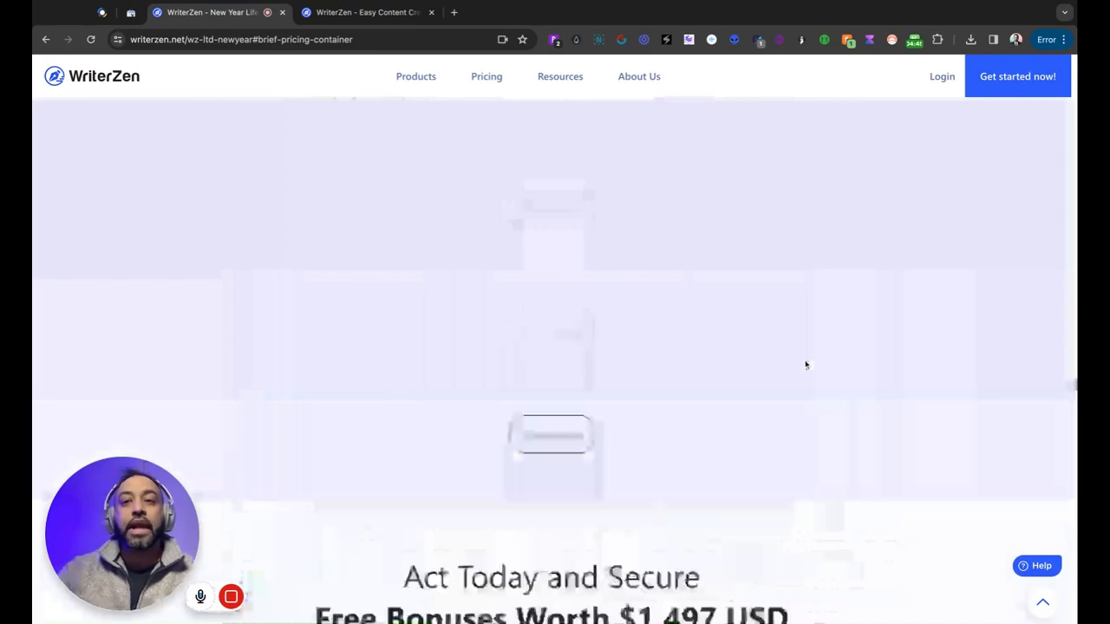
scroll(806, 364, up, 10)
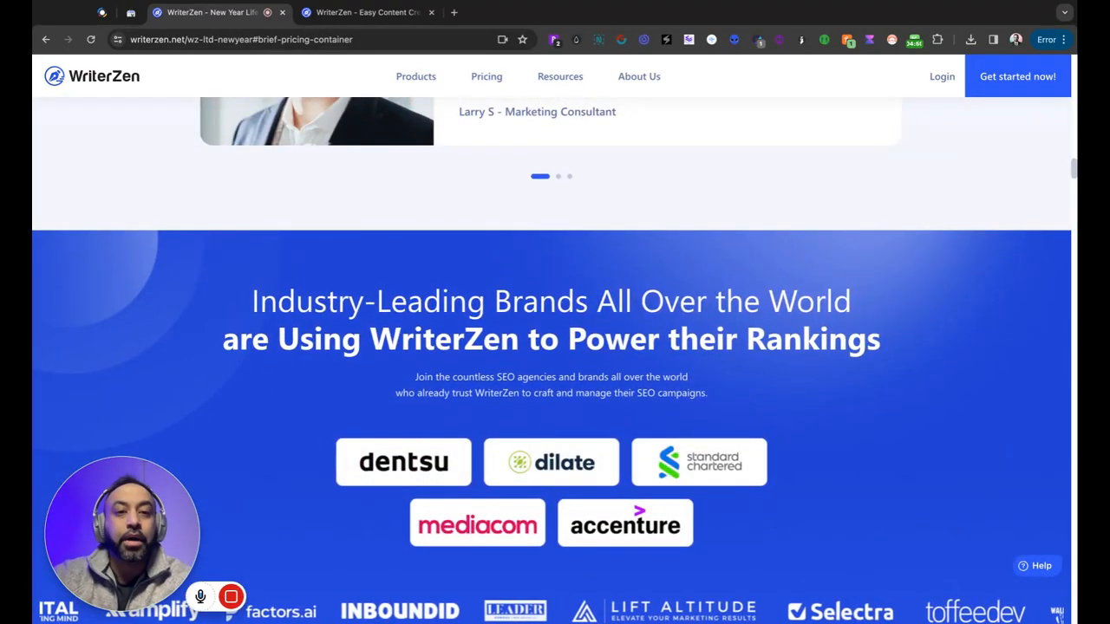
scroll(551, 339, up, 20)
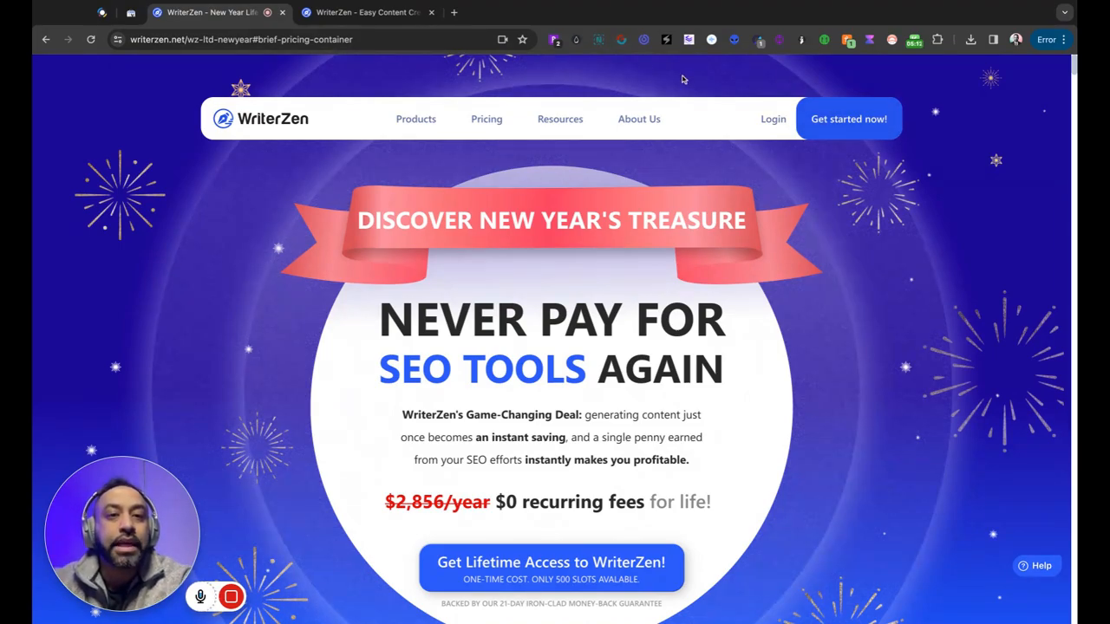
Switch to the WriterZen workspace dashboard and open the Topic Discovery tool to start a new topic
click(381, 14)
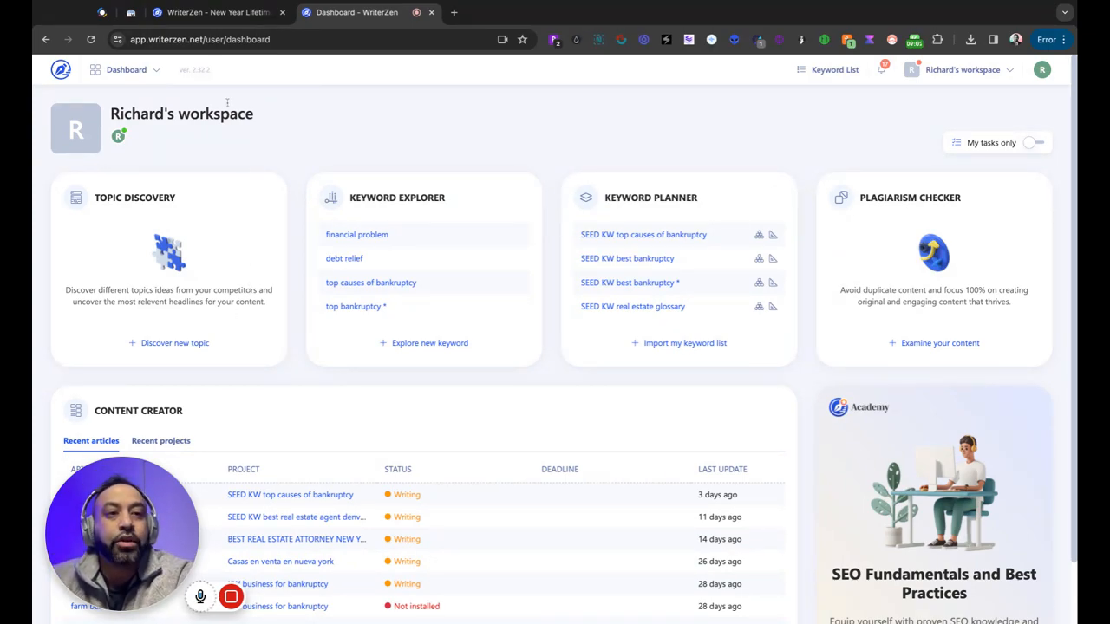
click(150, 70)
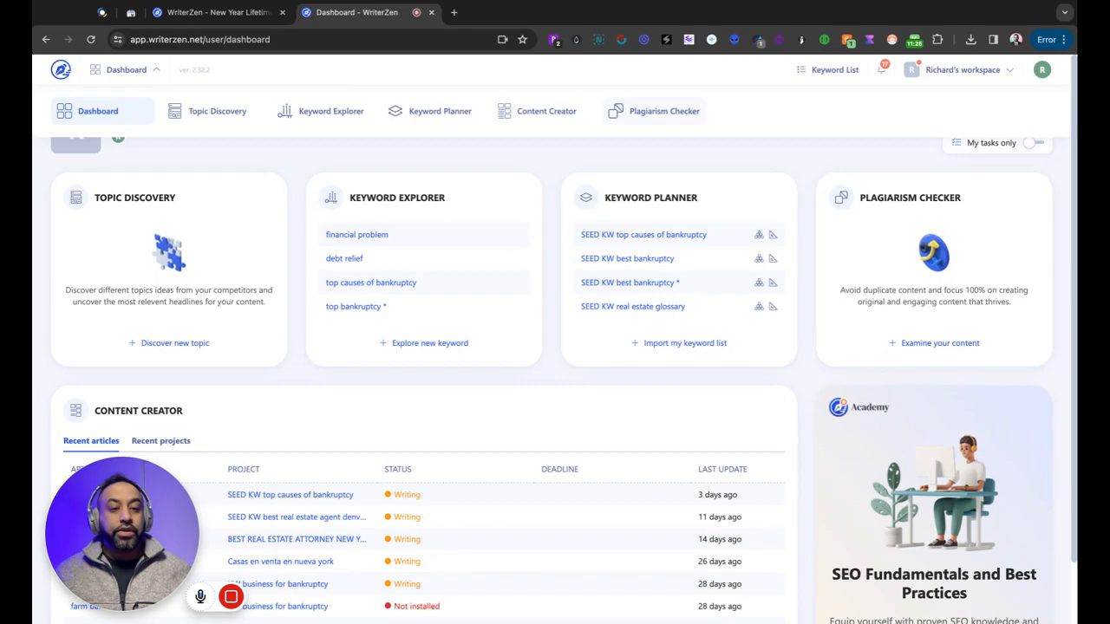
click(163, 345)
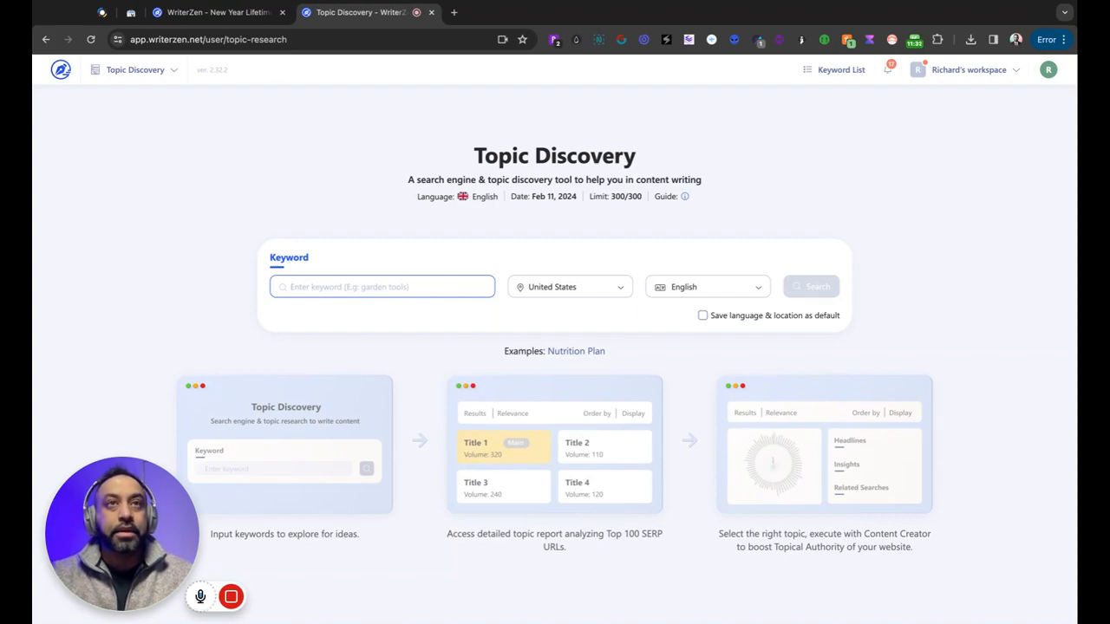
text(mar)
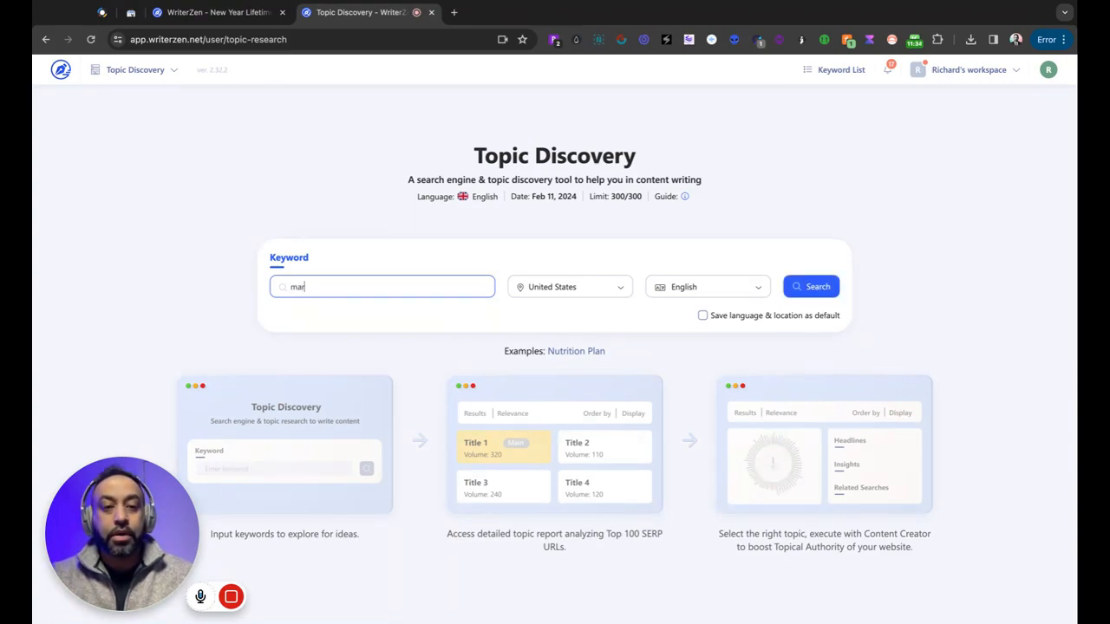
text(gherita)
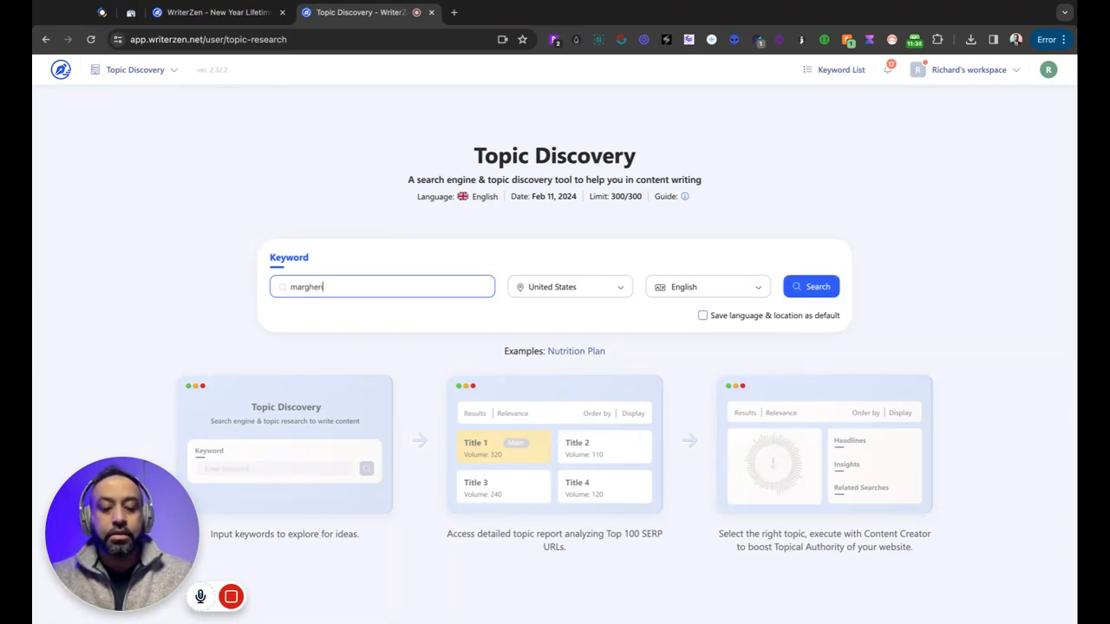
key(BackSpace)
key(BackSpace)
key(BackSpace)
key(BackSpace)
key(BackSpace)
key(BackSpace)
key(BackSpace)
key(BackSpace)
key(BackSpace)
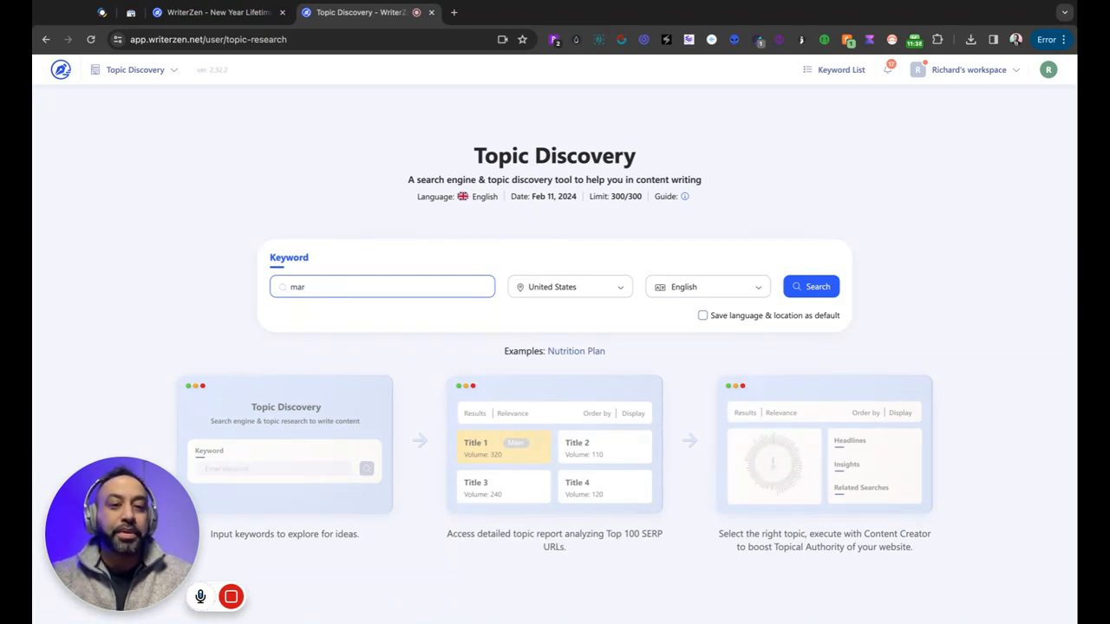
Run a topic search for "pepperoni pizza" with the location United States and the language English
text(pepperoni pizza)
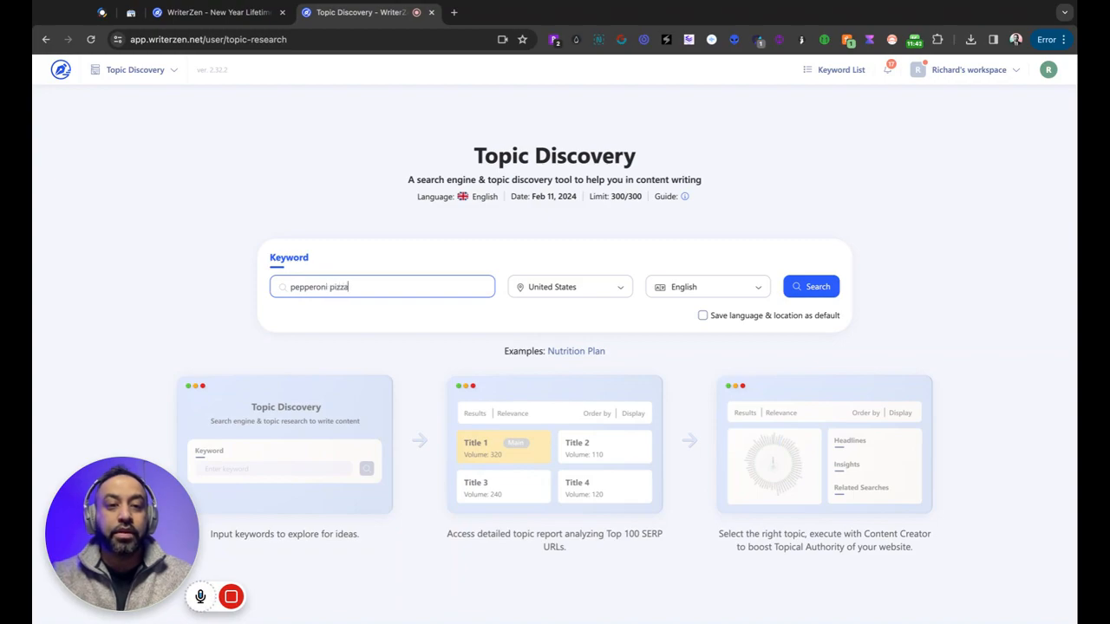
click(595, 298)
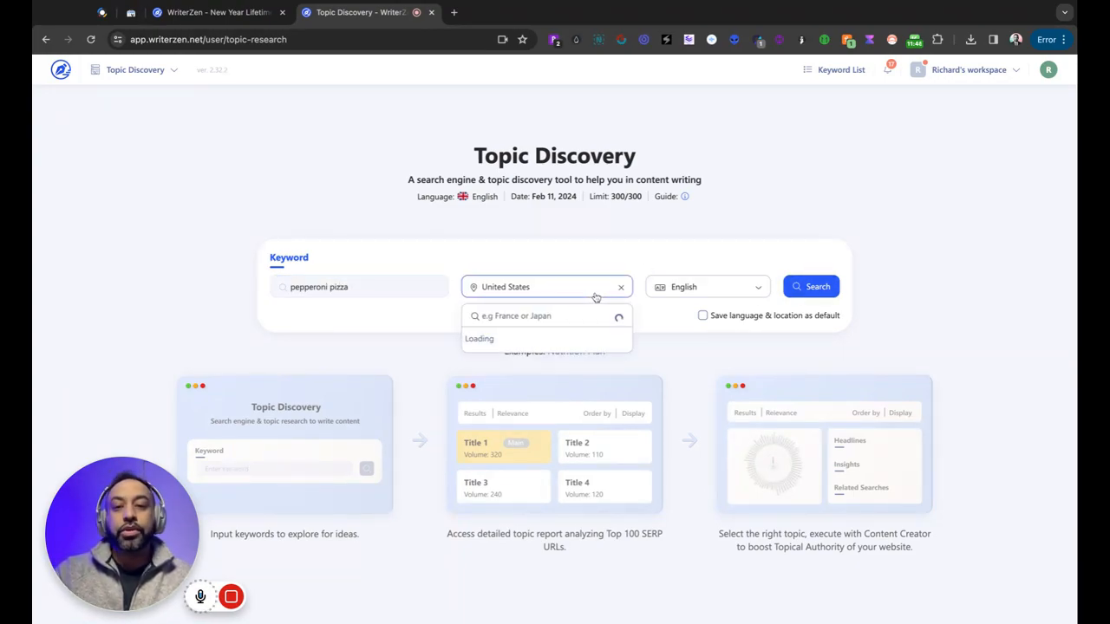
click(688, 287)
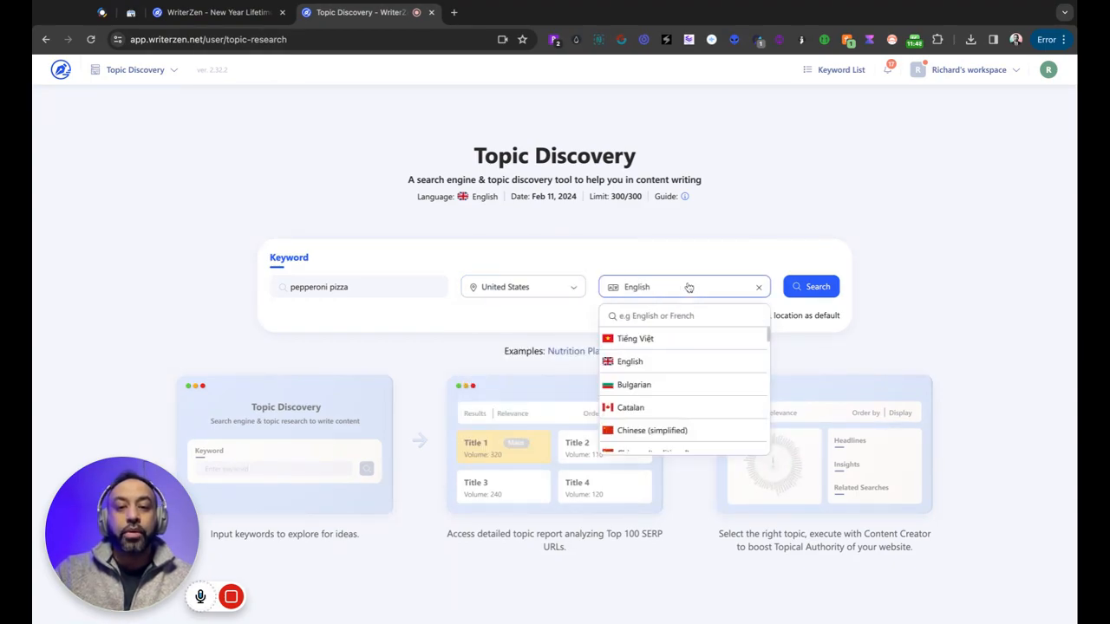
click(726, 260)
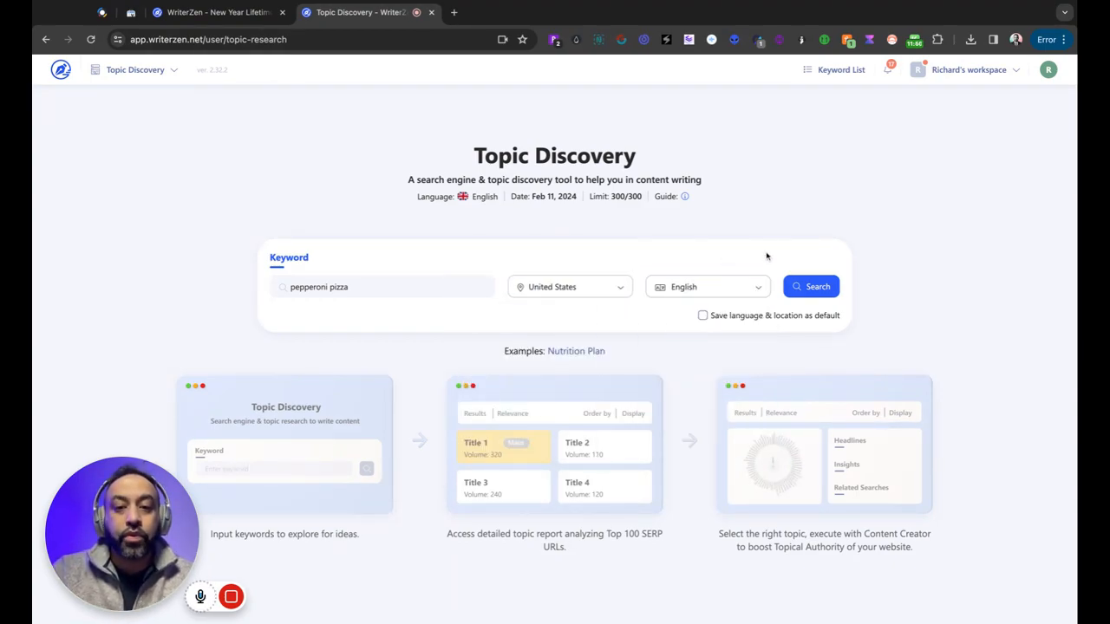
click(806, 286)
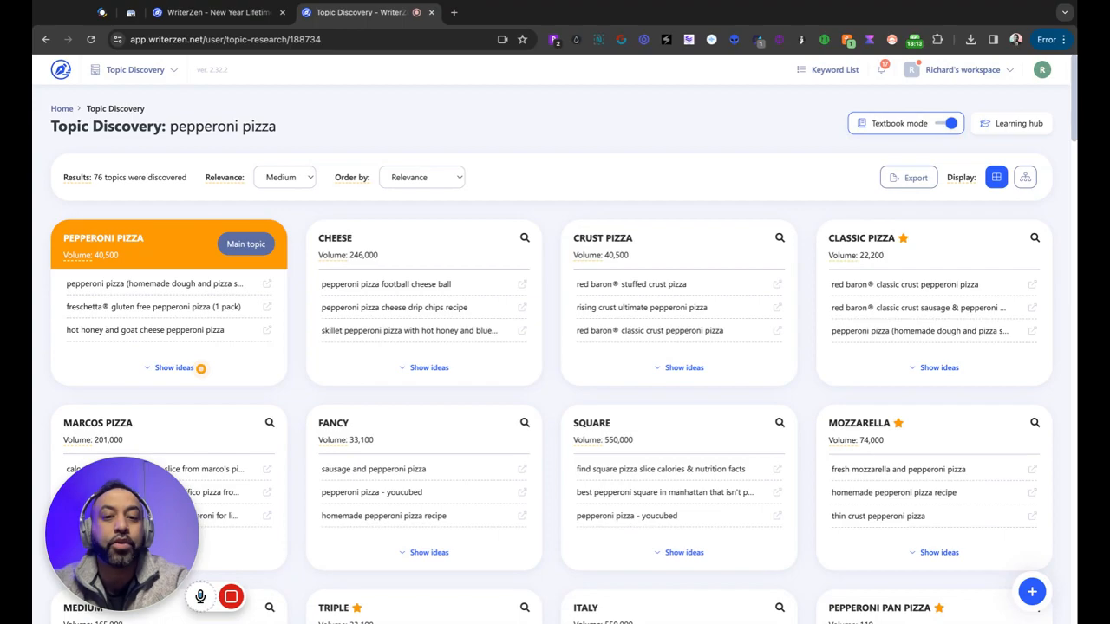
Examine the topic cards found for pepperoni pizza, including their search volumes and headline ideas
scroll(558, 274, down, 5)
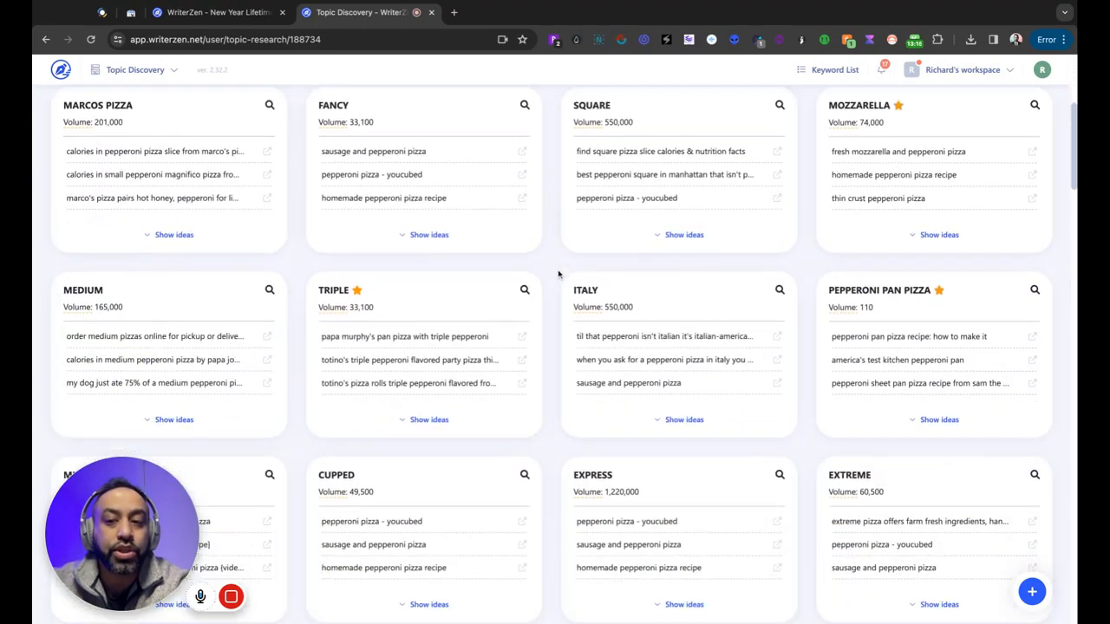
scroll(558, 274, down, 2)
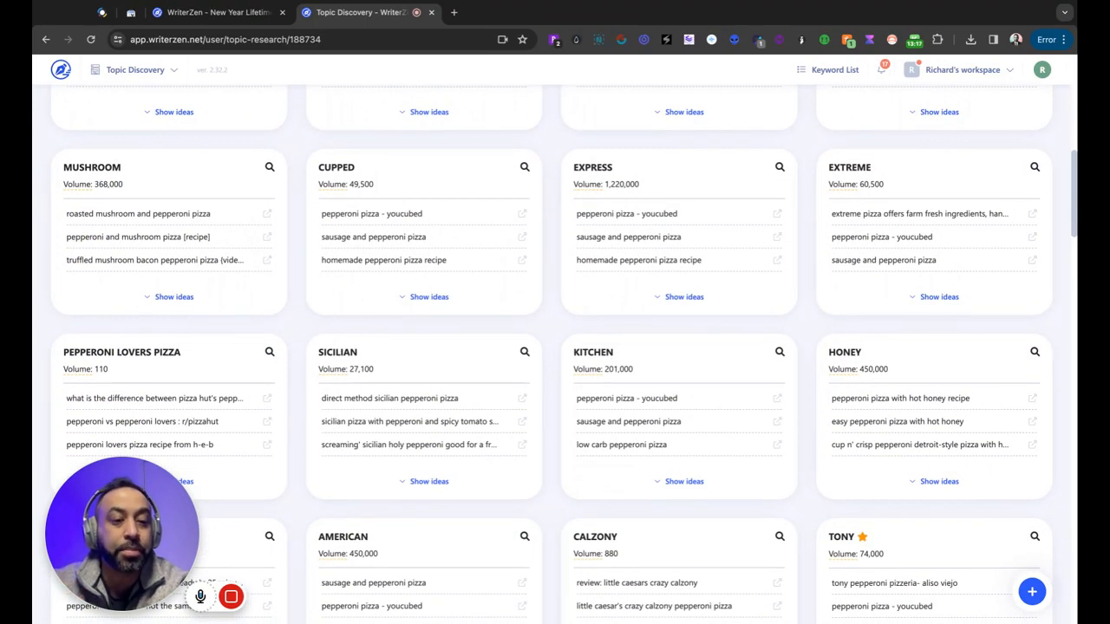
scroll(559, 274, down, 11)
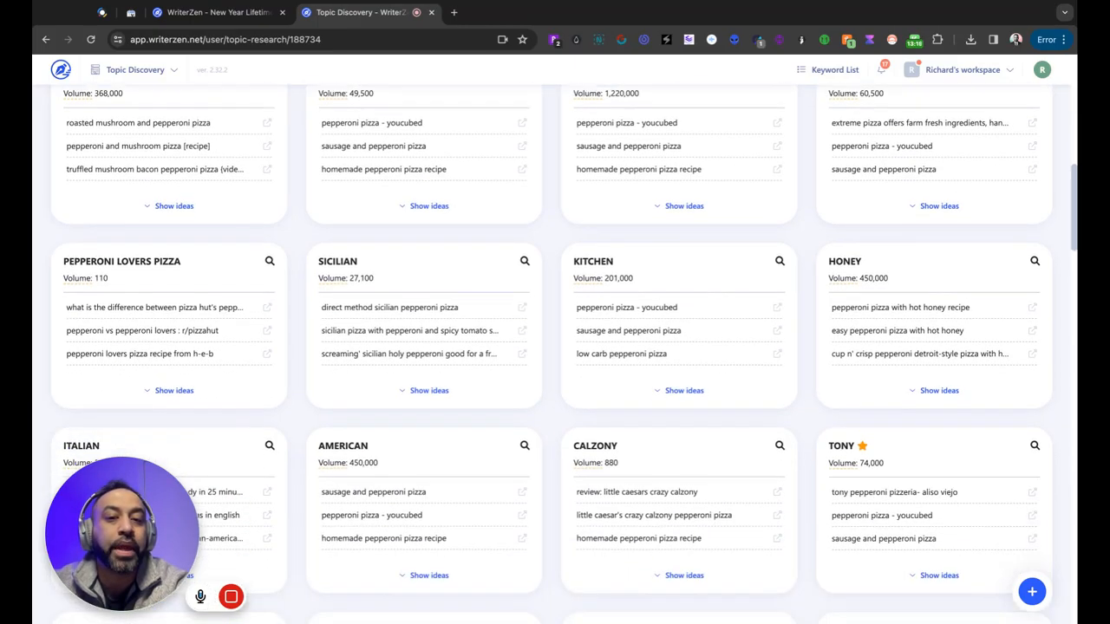
scroll(566, 352, down, 3)
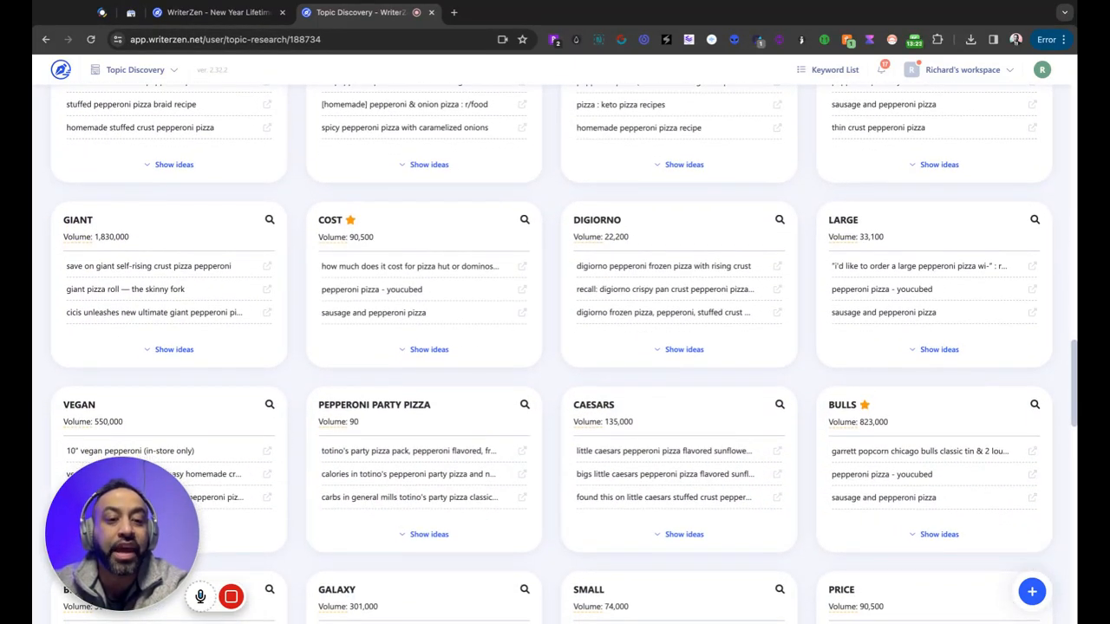
scroll(303, 276, up, 15)
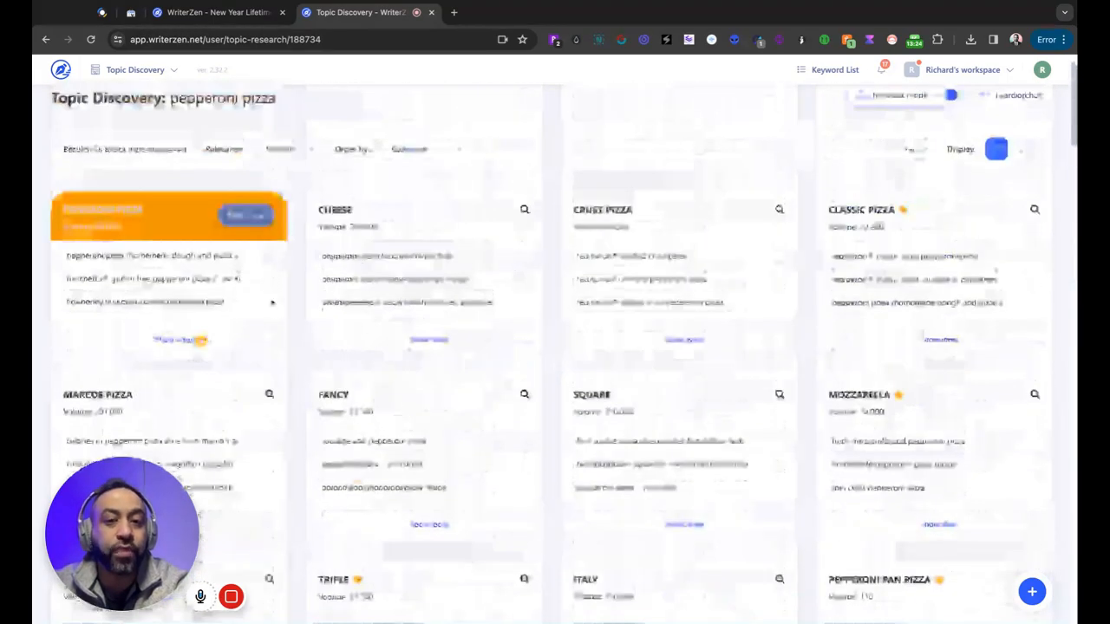
scroll(548, 443, down, 2)
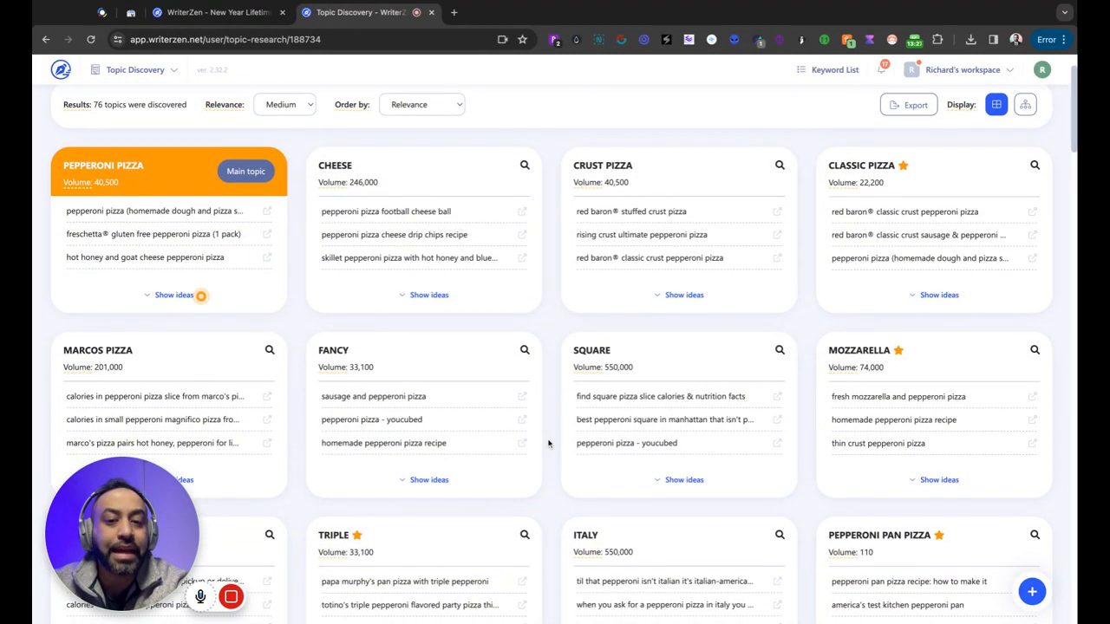
scroll(548, 443, down, 20)
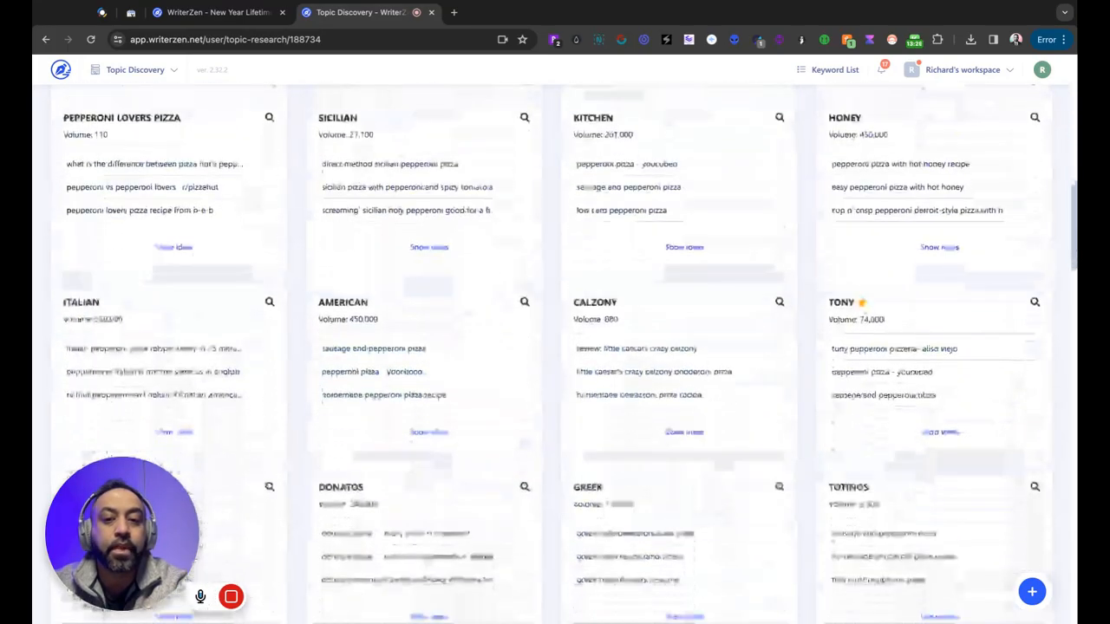
scroll(548, 443, down, 15)
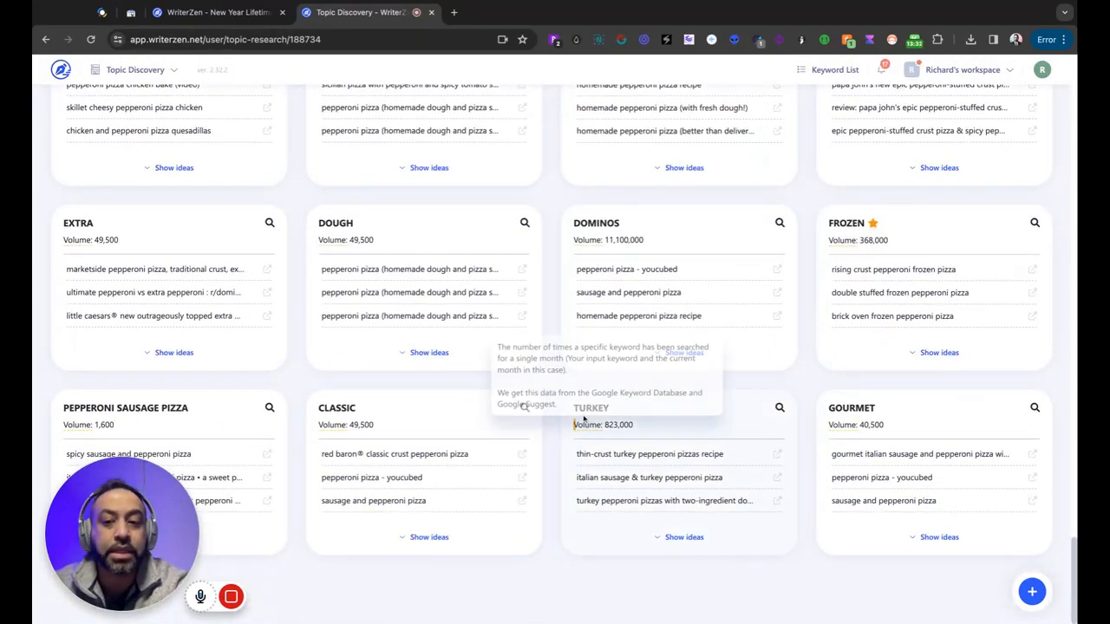
scroll(550, 441, up, 1)
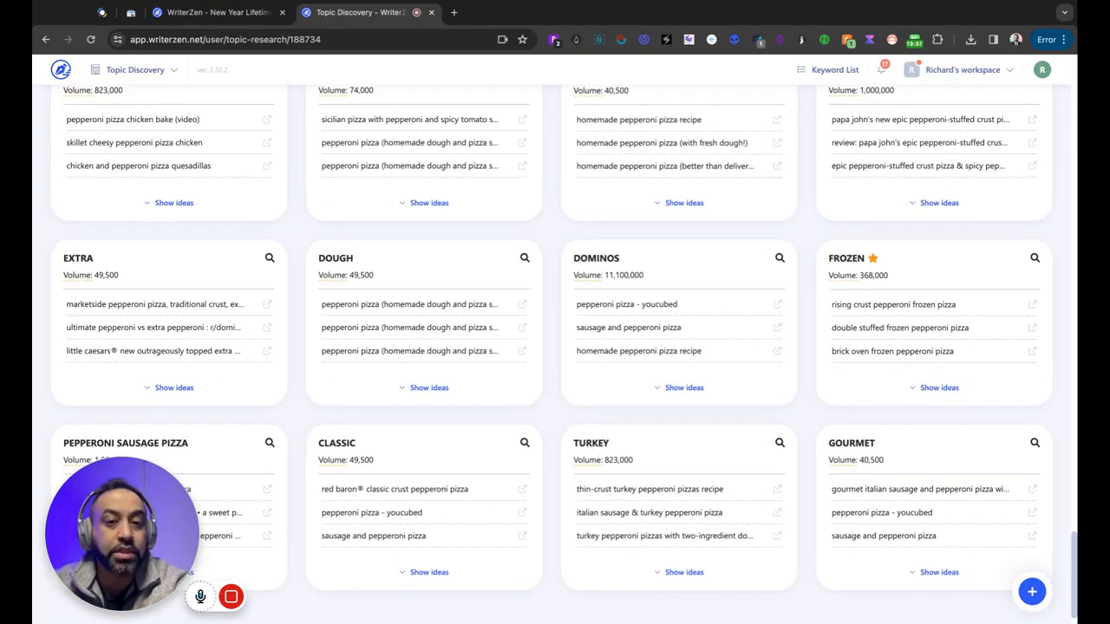
scroll(552, 343, up, 1)
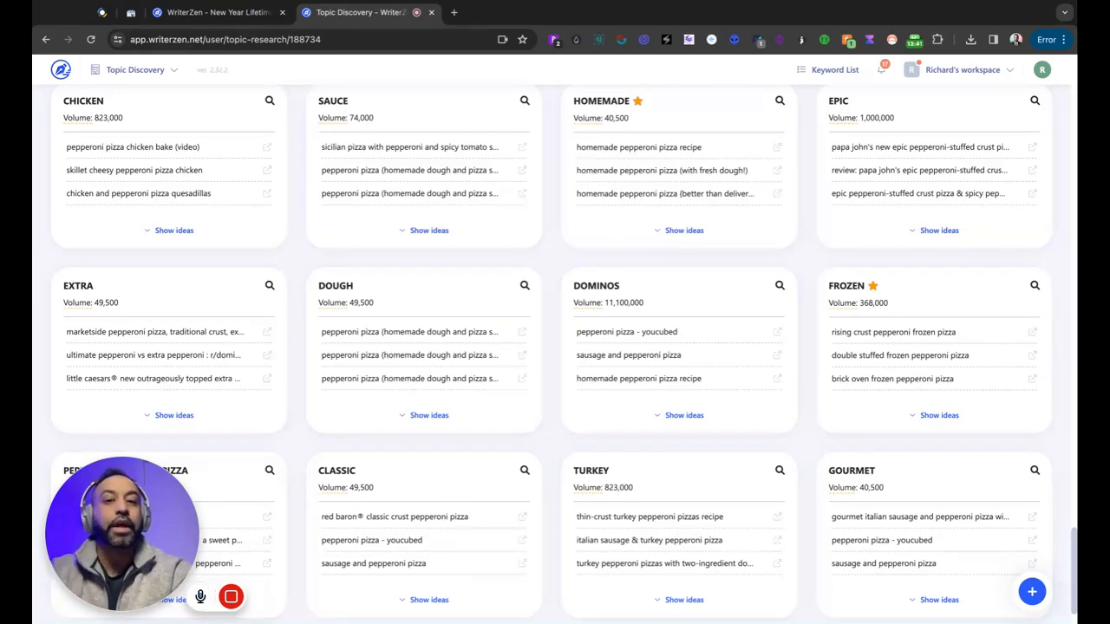
scroll(527, 426, up, 15)
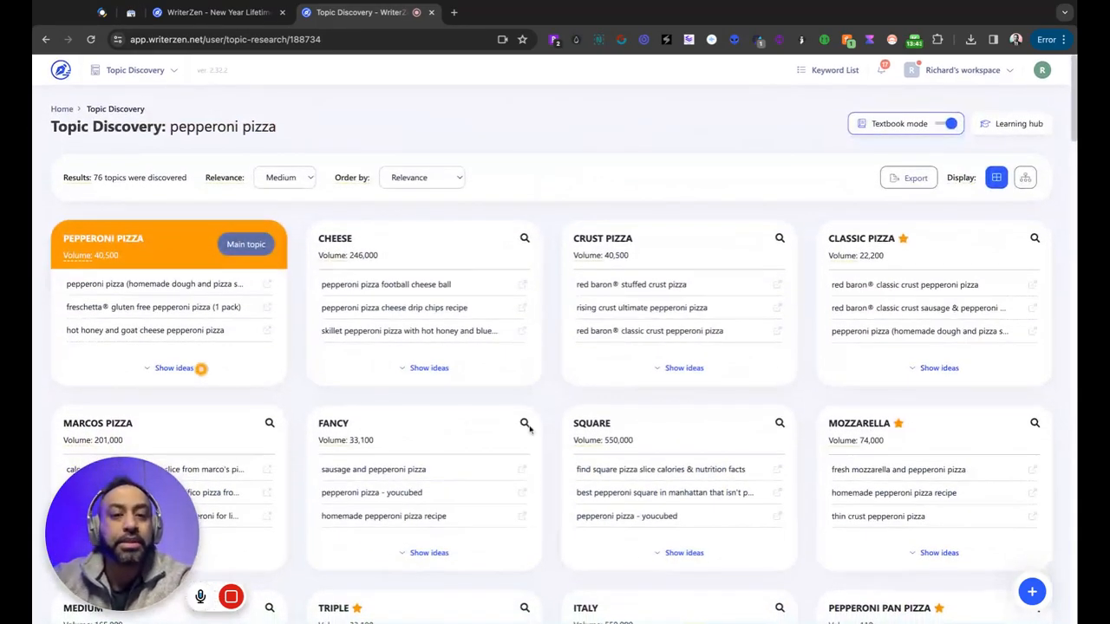
Narrow the pepperoni pizza topics by setting the relevance filter to Closely
click(309, 182)
click(306, 174)
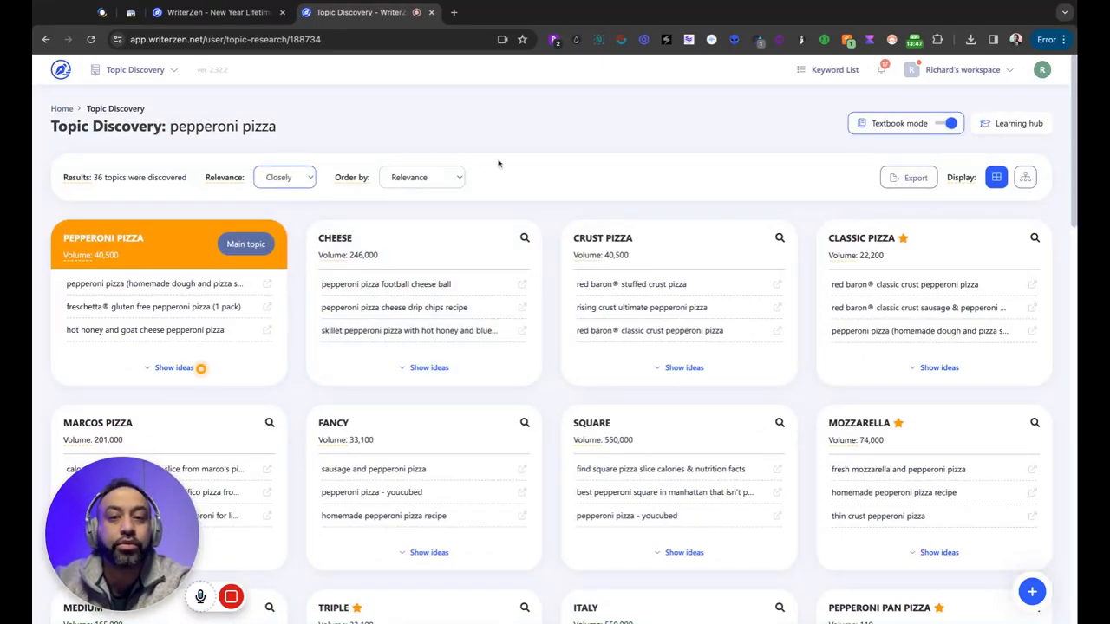
scroll(548, 263, down, 1)
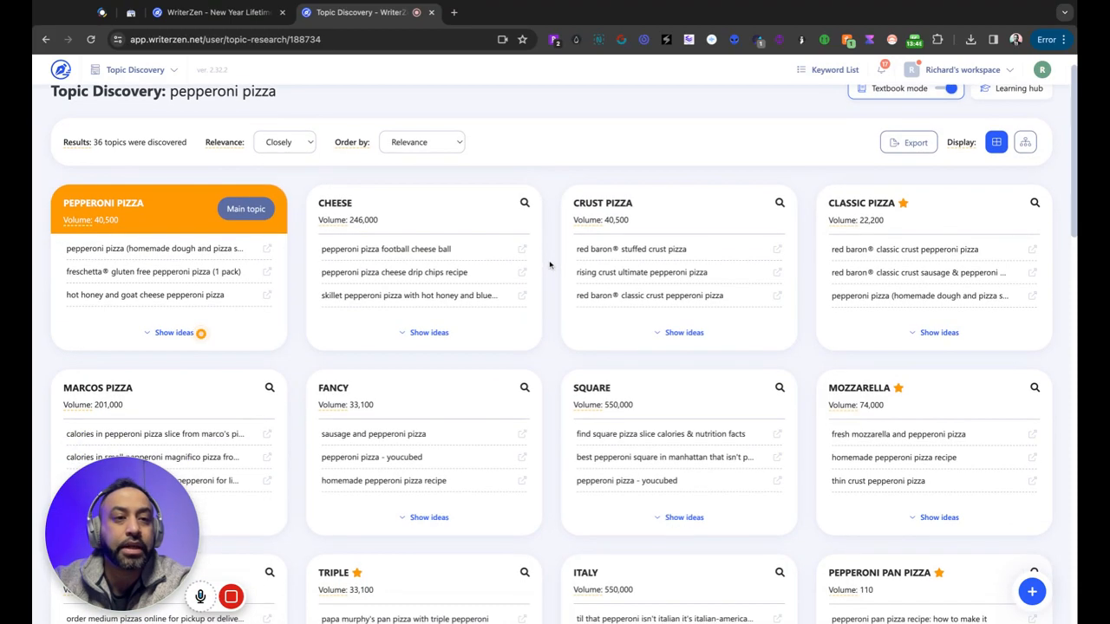
Try the Medium and the widest relevance levels on the pepperoni pizza topics, and return the filter to Closely
click(268, 144)
click(269, 157)
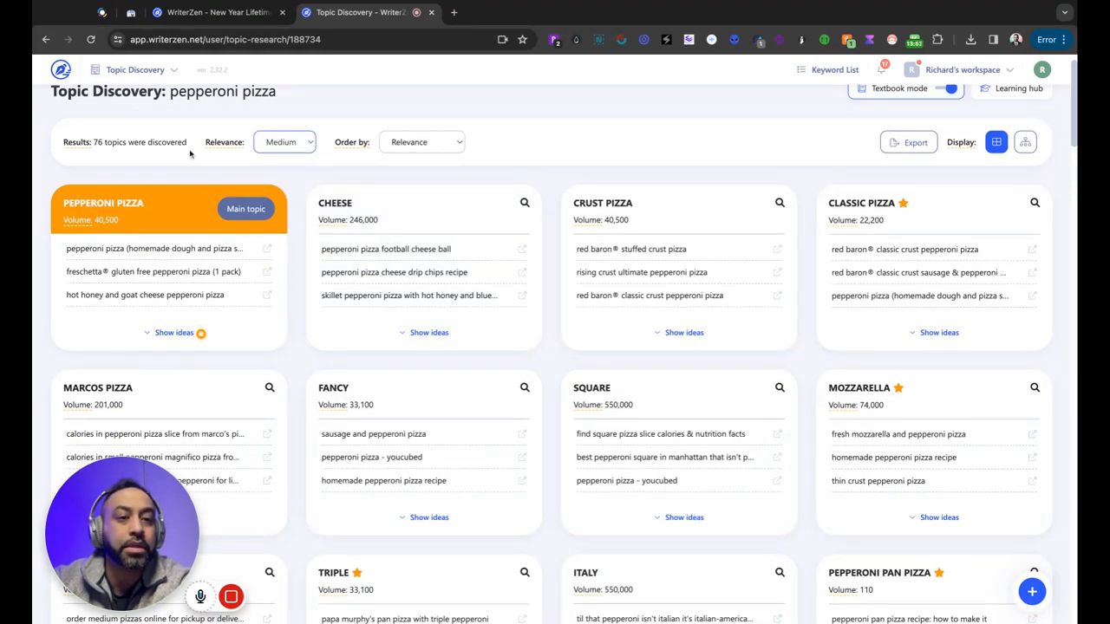
click(262, 145)
click(273, 159)
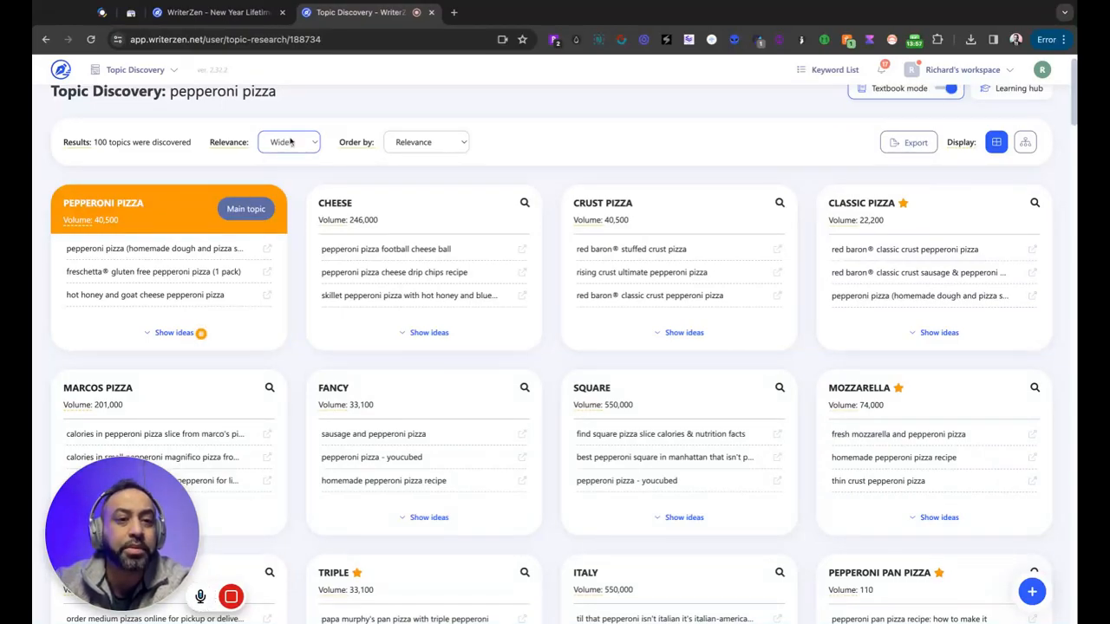
click(291, 143)
click(304, 116)
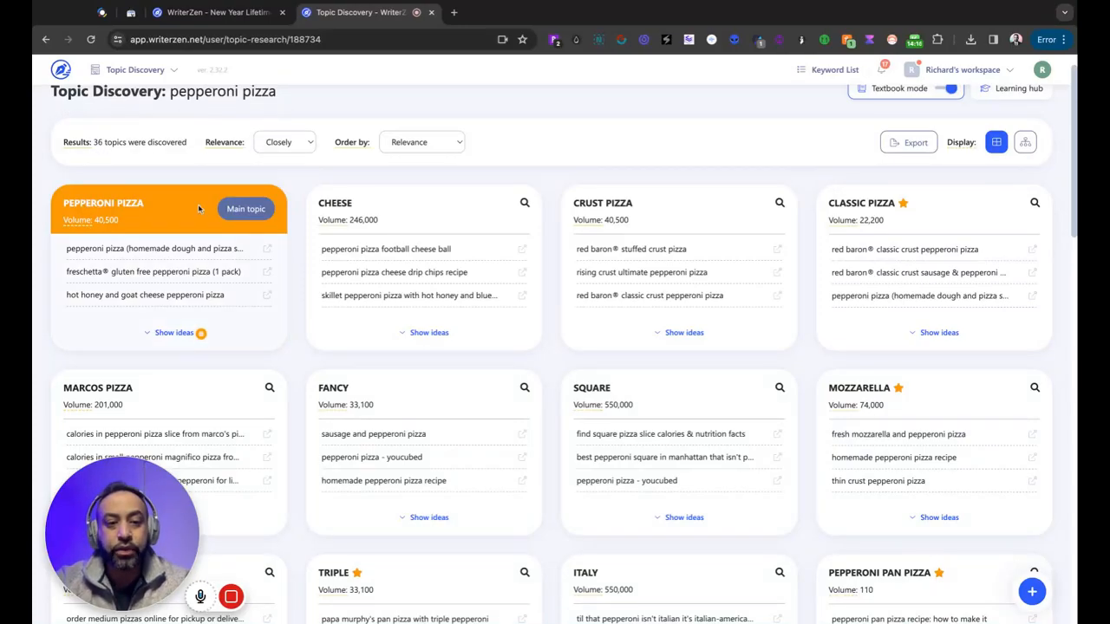
Expand the ideas for the Uncured topic card in the last row of results
scroll(492, 241, down, 15)
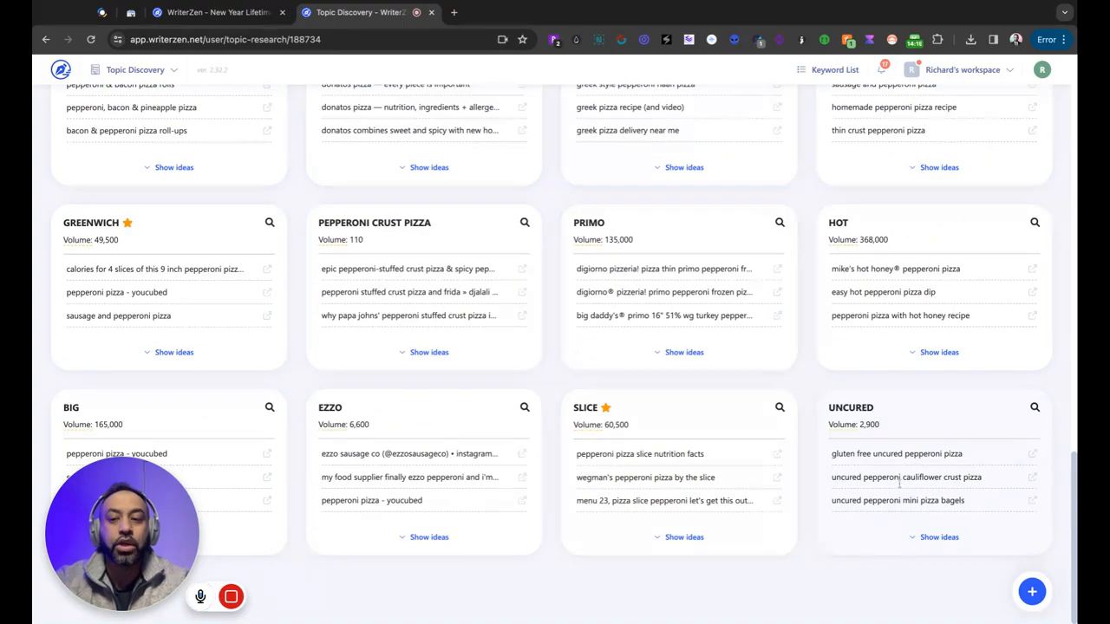
click(918, 536)
scroll(893, 409, down, 2)
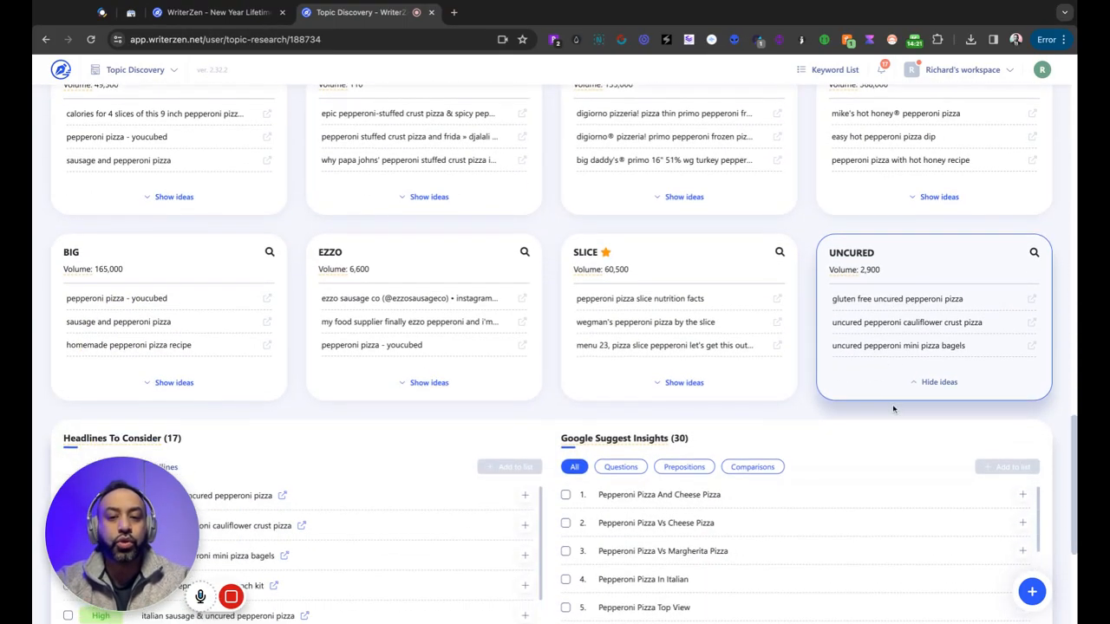
Examine the Uncured topic's headlines to consider, Google Suggest insights and search volume explanation
scroll(893, 409, down, 2)
scroll(607, 467, down, 3)
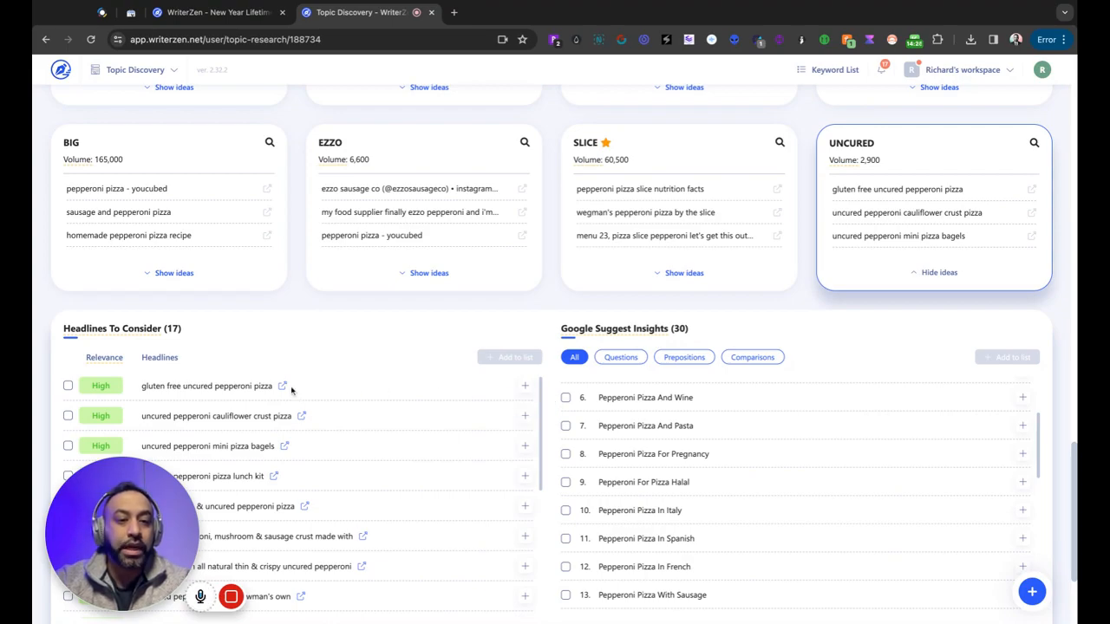
scroll(338, 395, down, 2)
scroll(338, 394, up, 2)
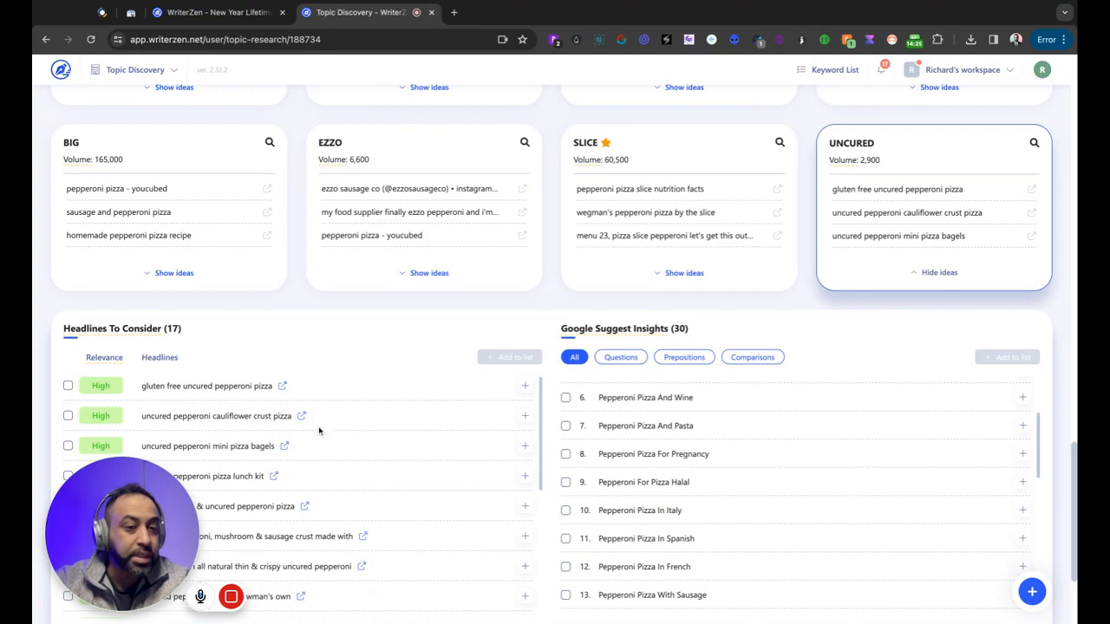
scroll(368, 492, down, 2)
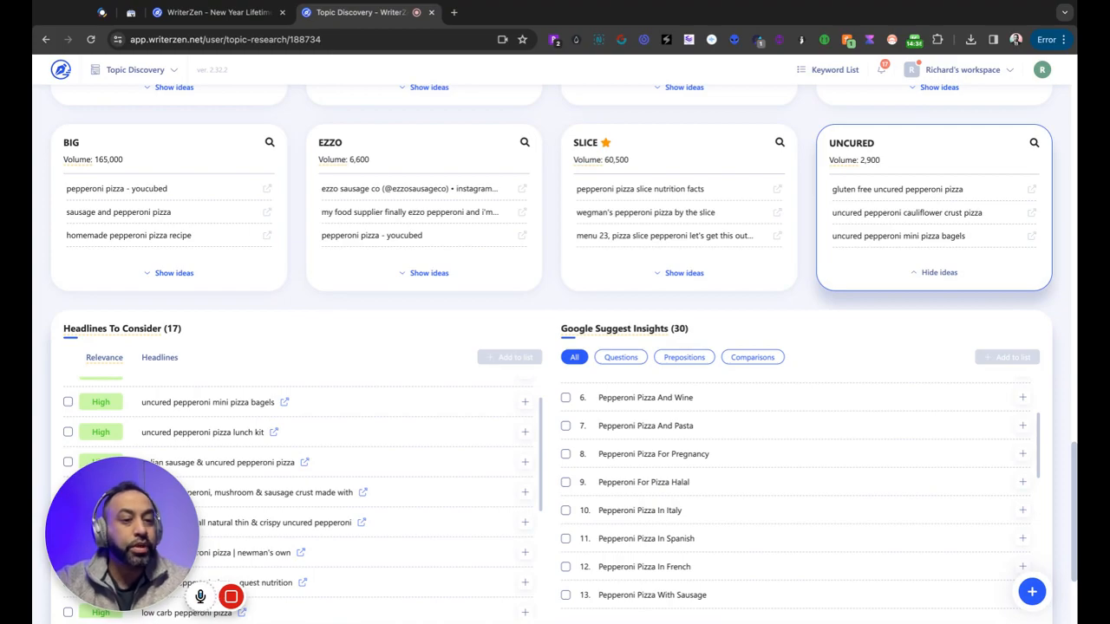
scroll(303, 495, down, 2)
scroll(303, 495, up, 4)
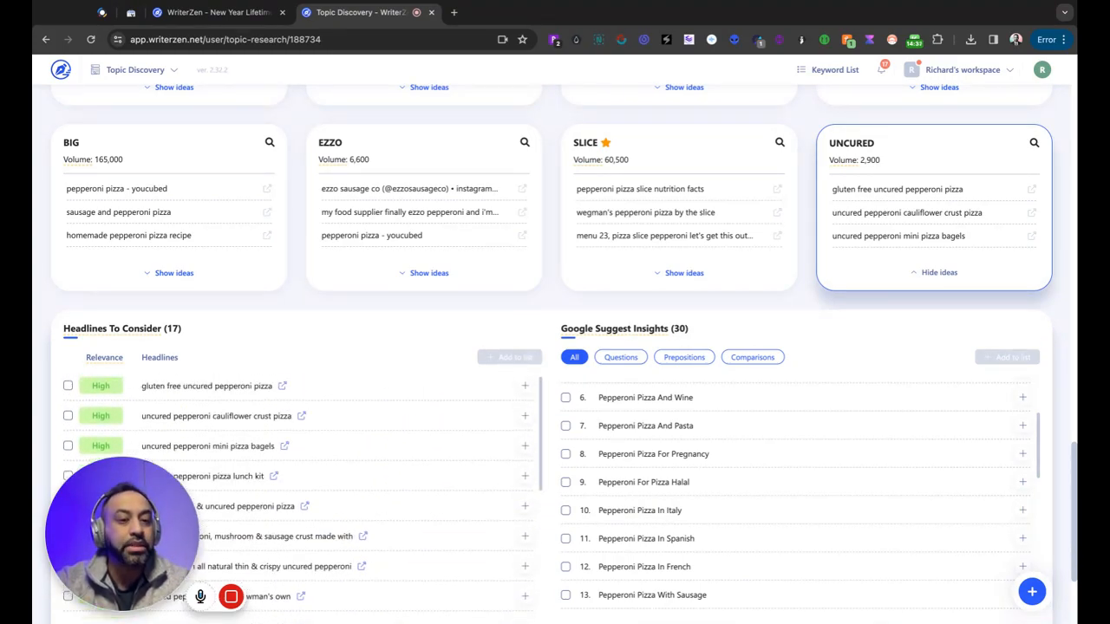
scroll(401, 484, up, 1)
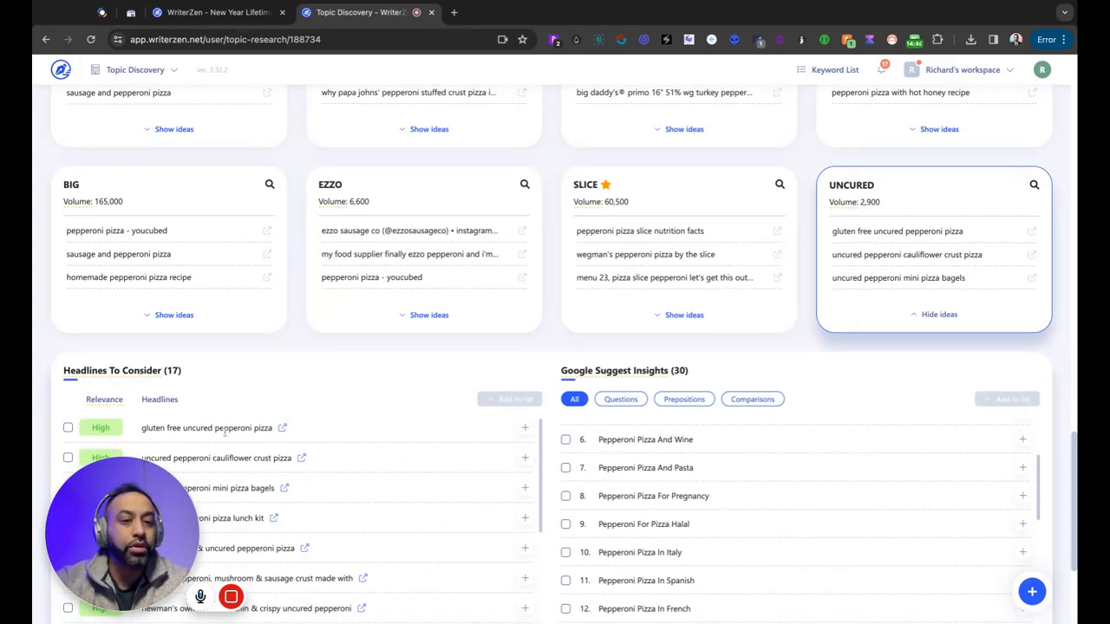
scroll(322, 451, down, 1)
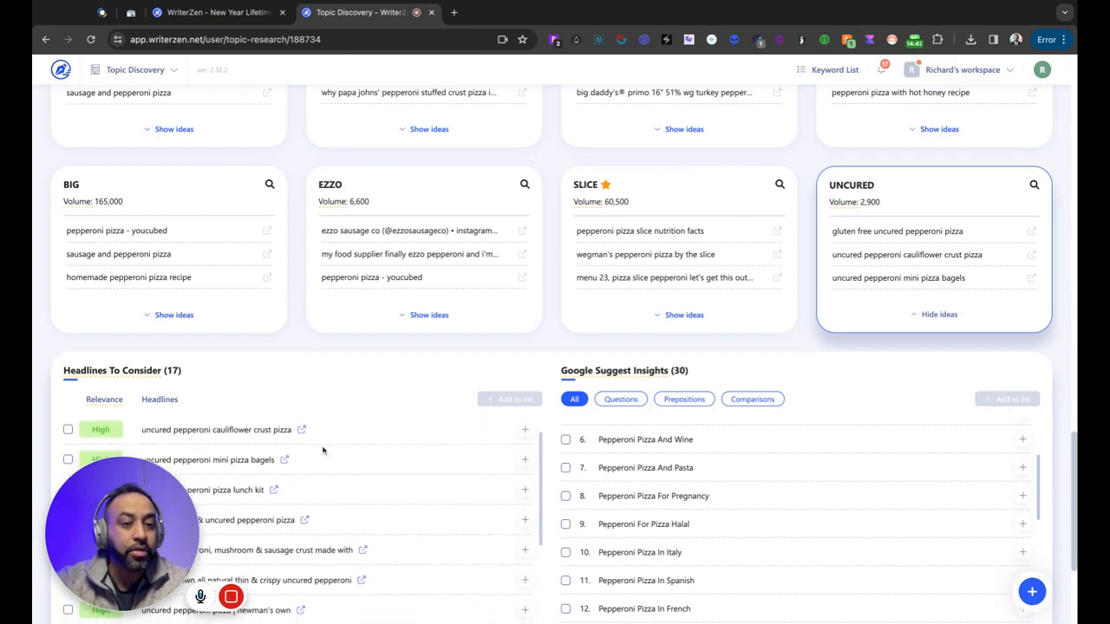
scroll(639, 483, down, 10)
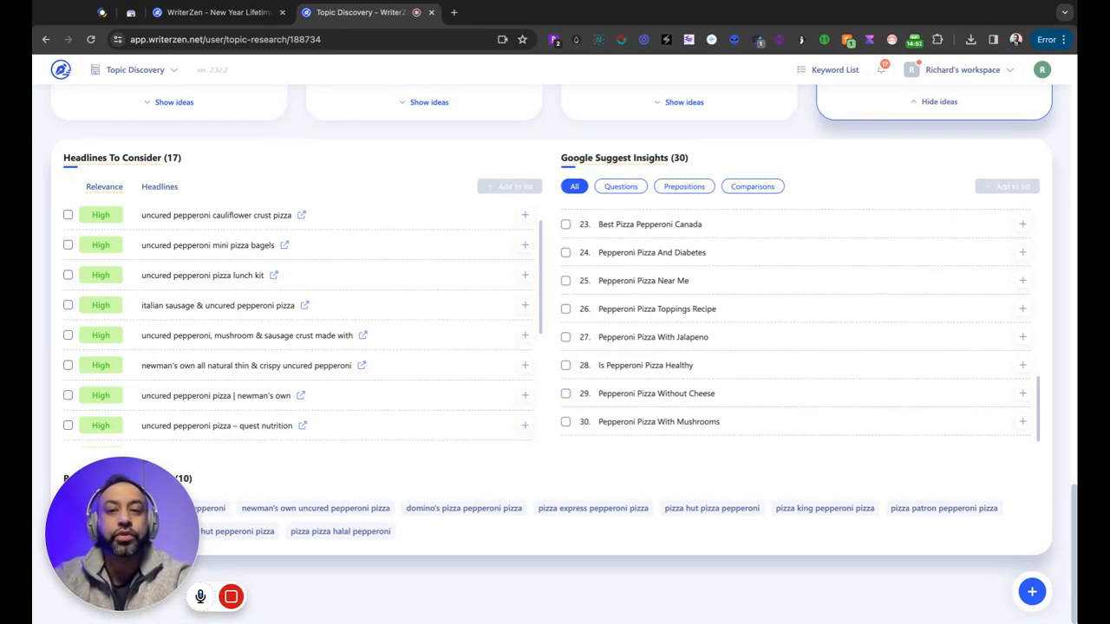
scroll(597, 322, up, 10)
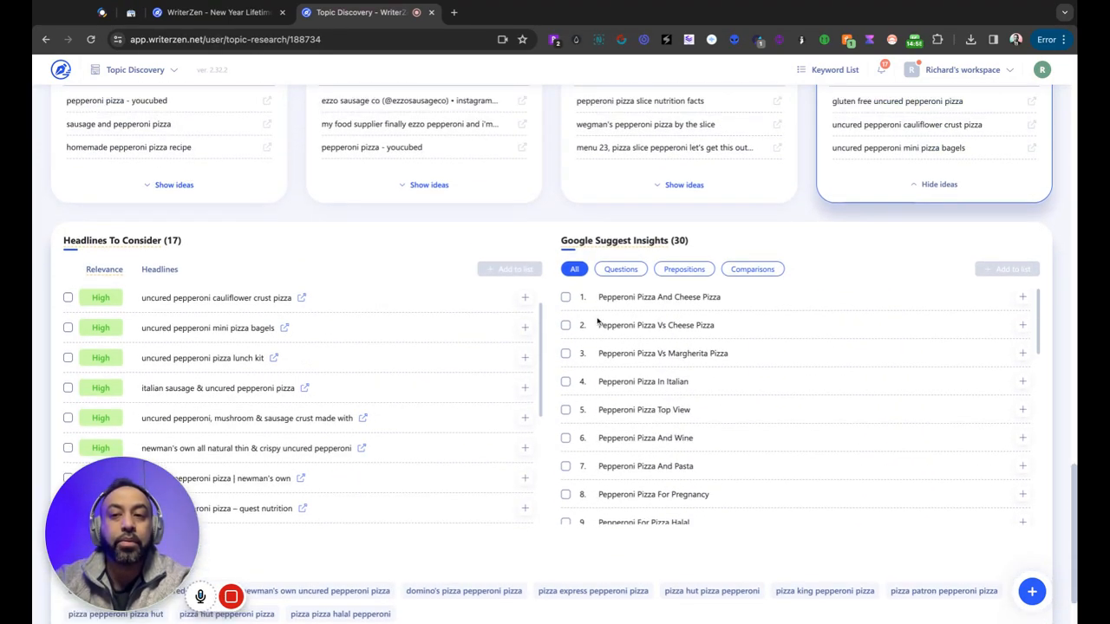
scroll(597, 322, up, 5)
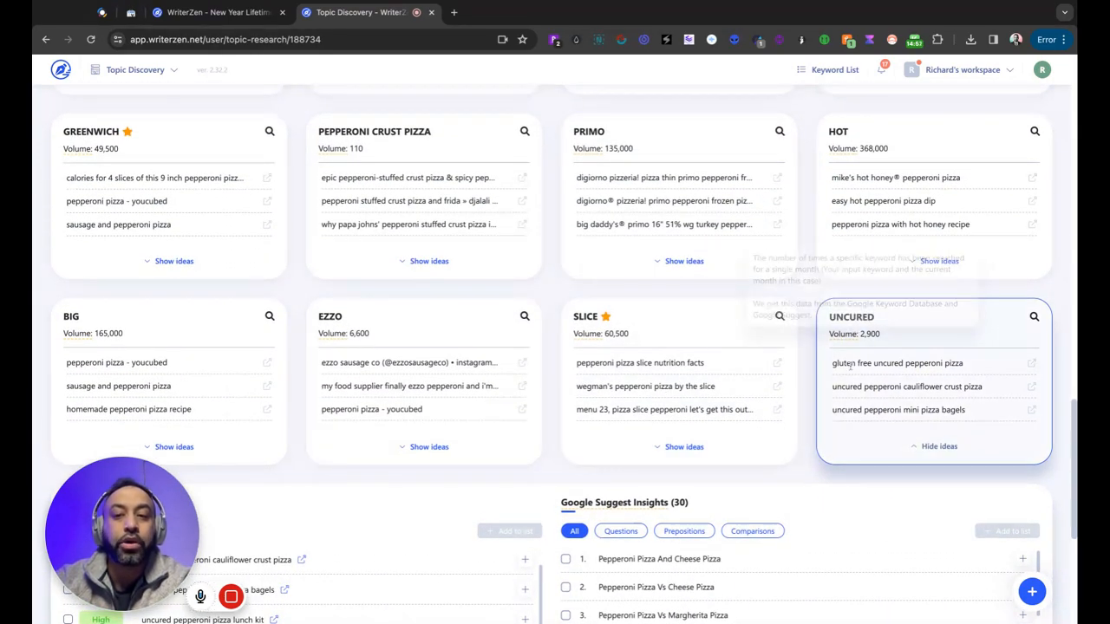
mouse_move(907, 332)
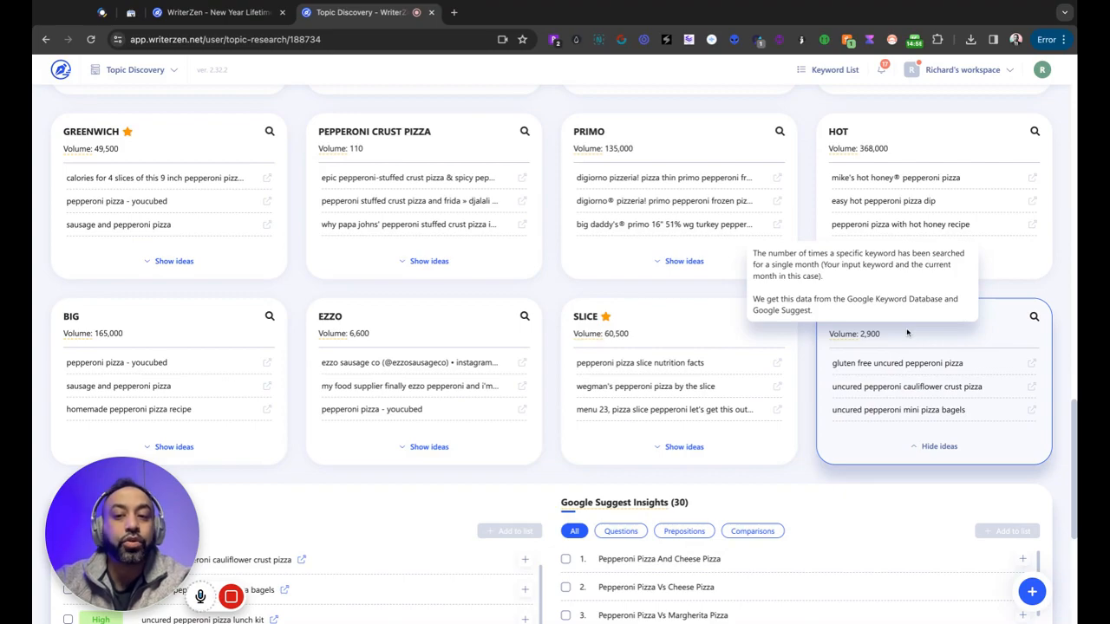
Filter the Google Suggest insights by questions, prepositions and comparisons in turn
scroll(832, 372, down, 1)
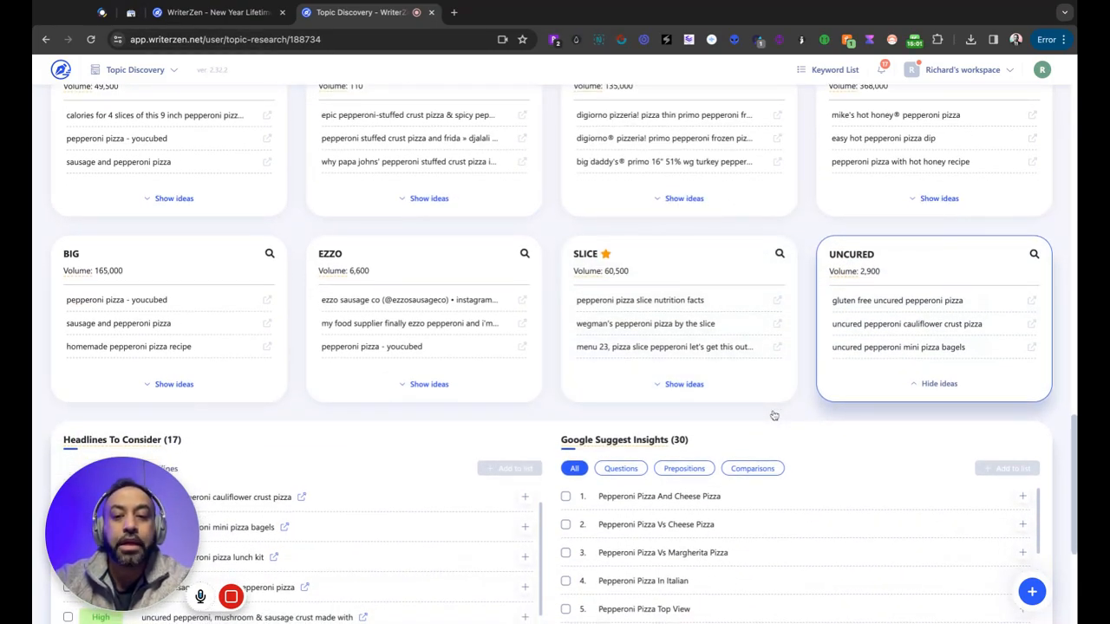
click(635, 473)
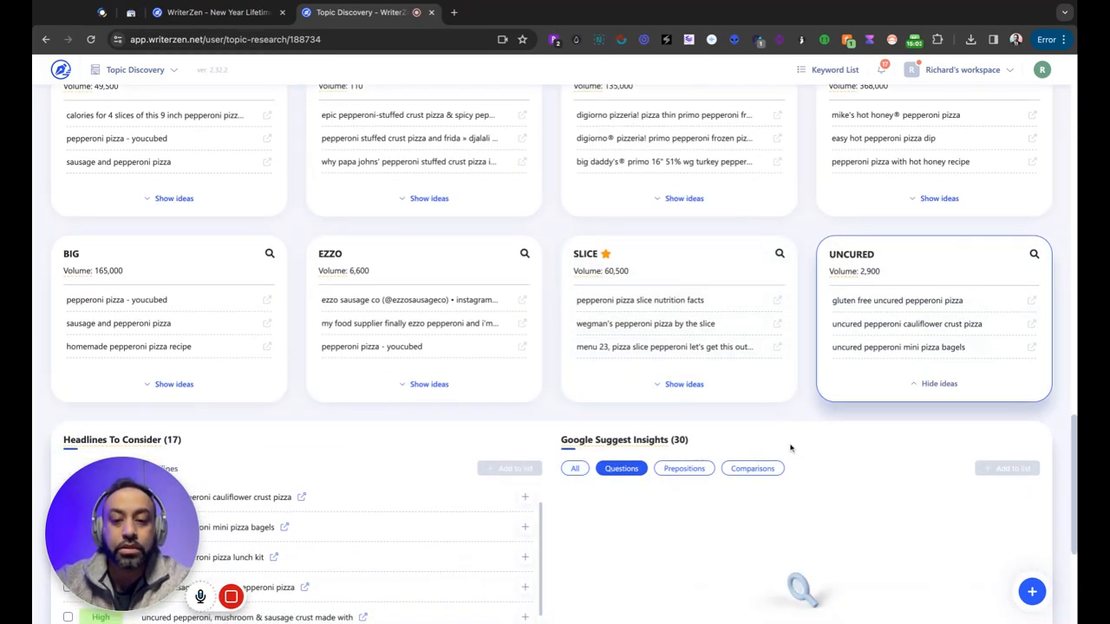
scroll(723, 449, down, 3)
click(684, 303)
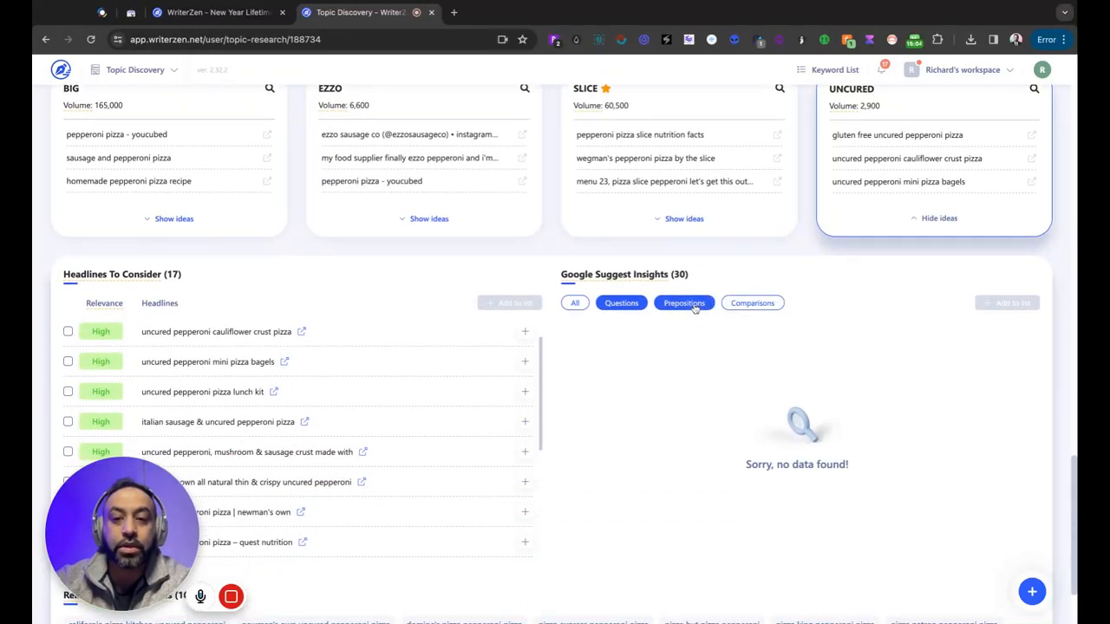
click(746, 303)
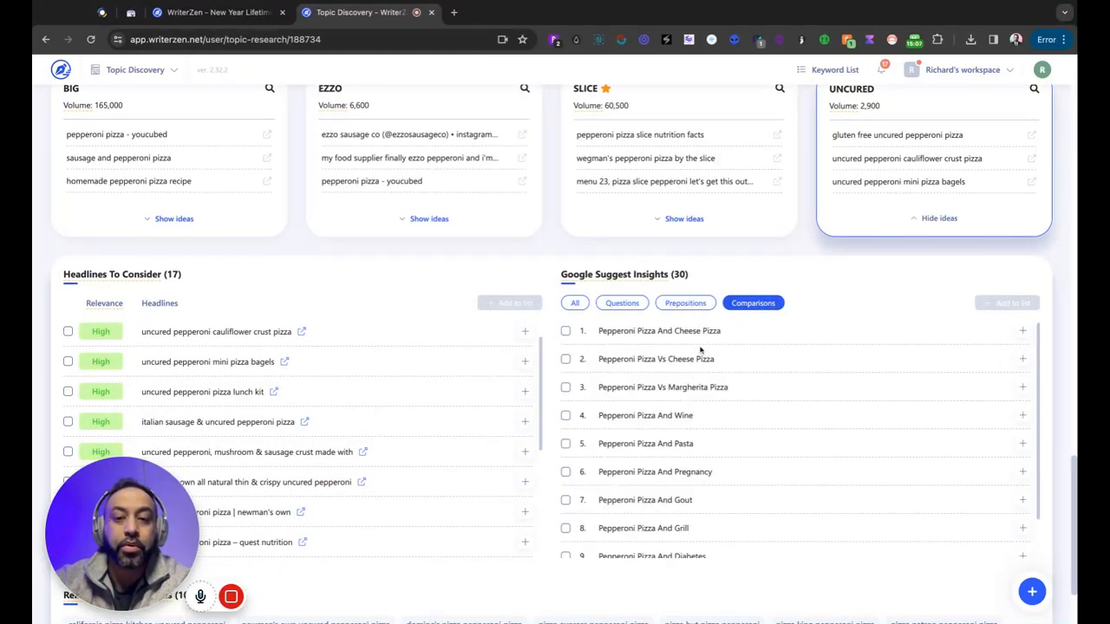
scroll(505, 455, up, 1)
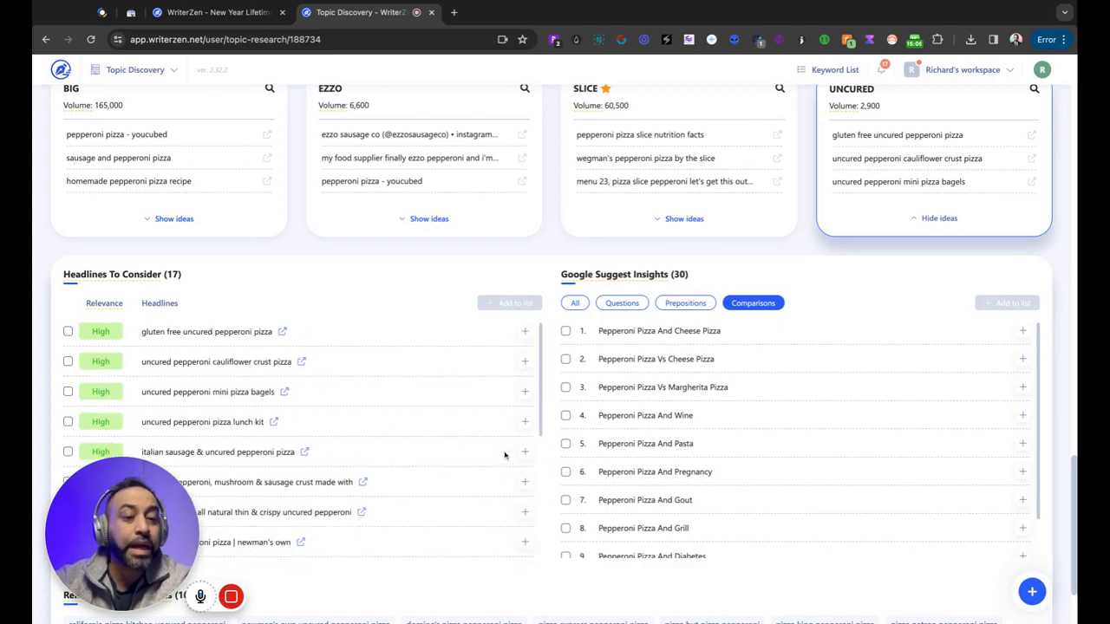
Expand the ideas for the Slice topic card and show all of its Google Suggest insights
scroll(504, 456, up, 3)
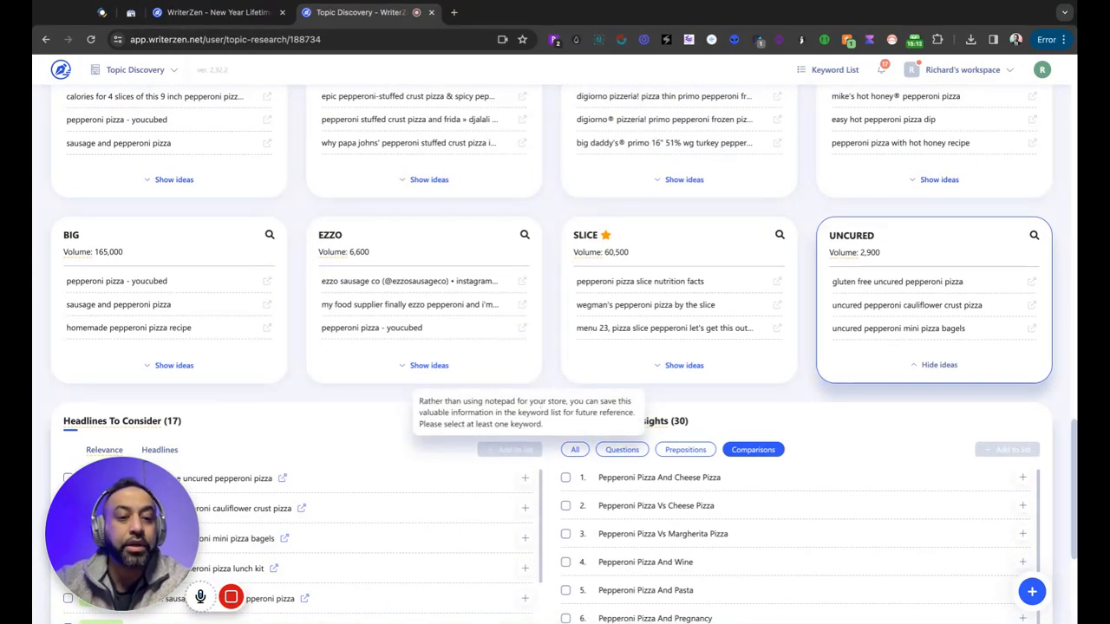
scroll(669, 329, up, 2)
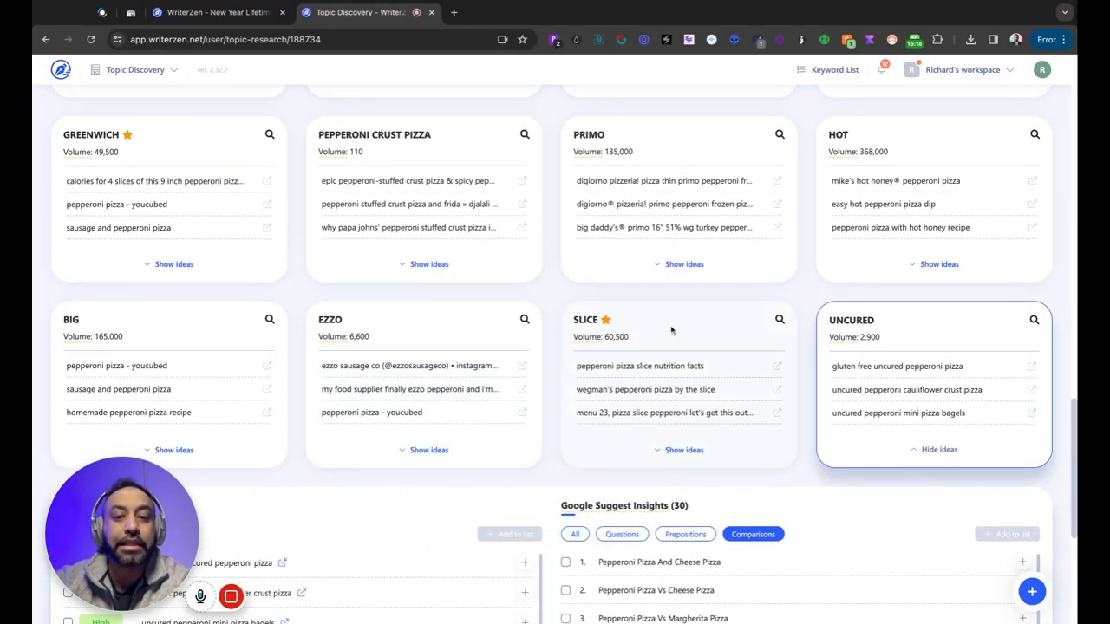
click(681, 450)
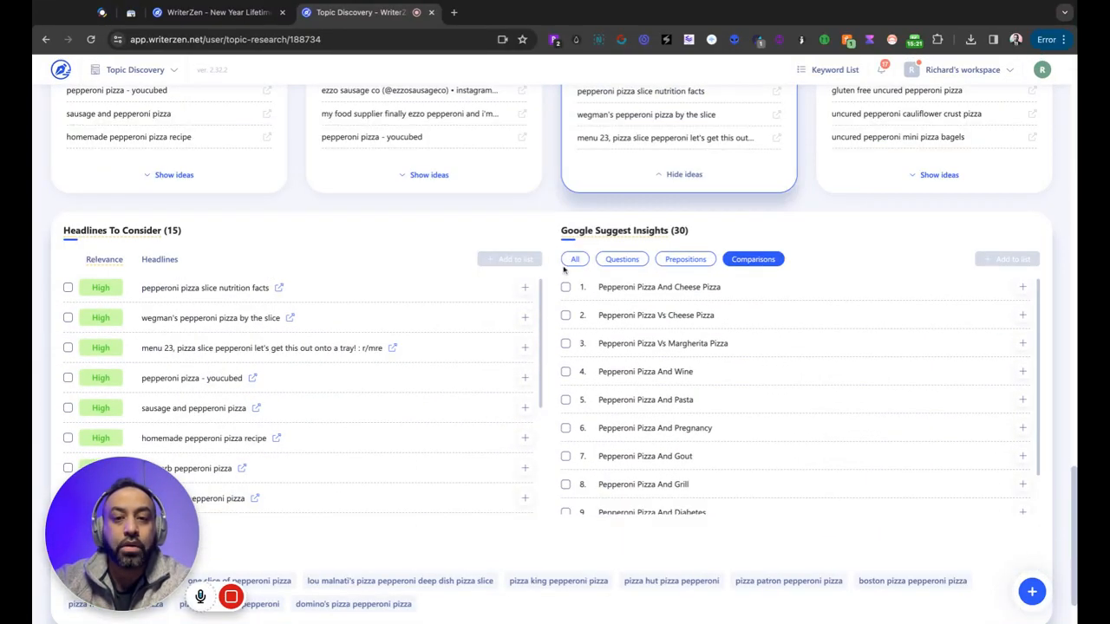
scroll(302, 302, up, 1)
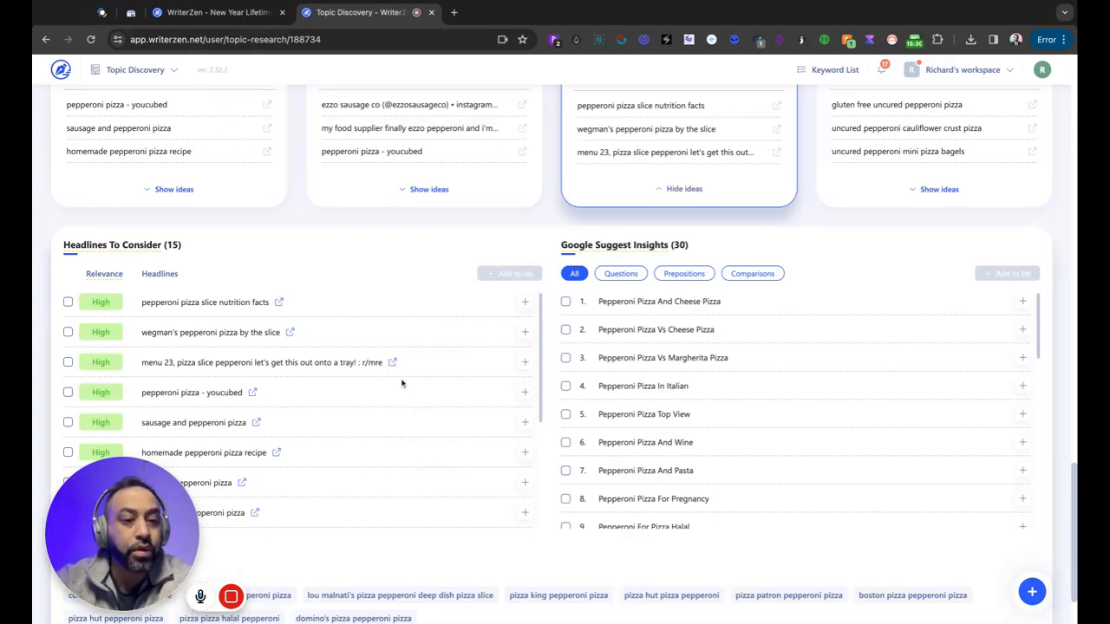
Examine the Slice topic's headlines and relevance ratings, and compare the search volumes of the surrounding topic cards
scroll(403, 385, down, 1)
scroll(274, 394, down, 3)
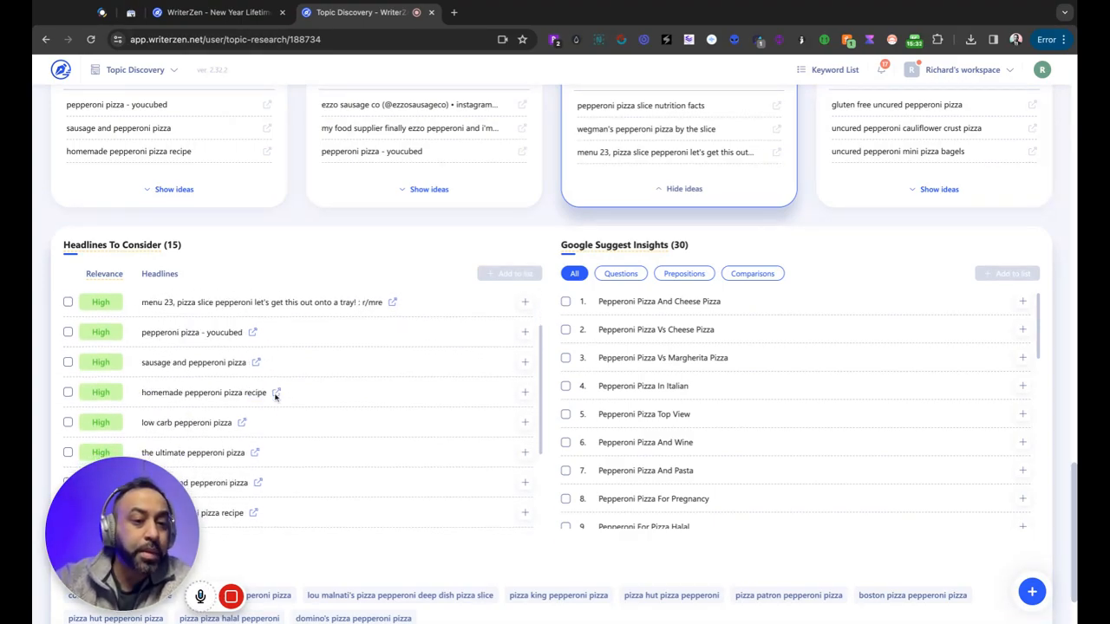
scroll(274, 394, up, 5)
scroll(274, 394, down, 5)
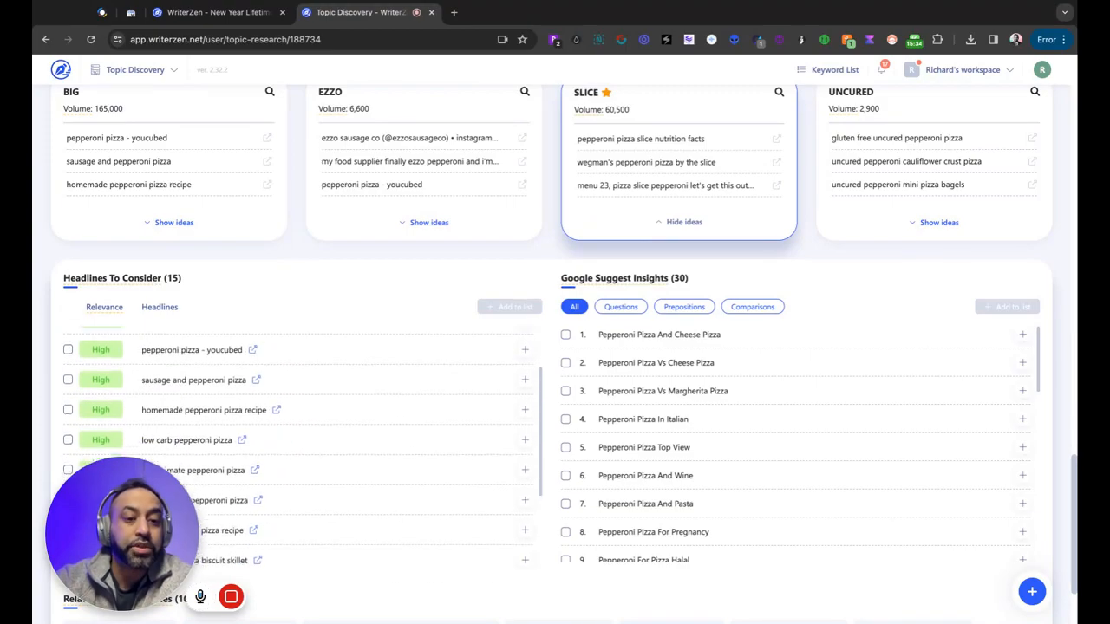
scroll(274, 395, up, 3)
scroll(130, 416, up, 5)
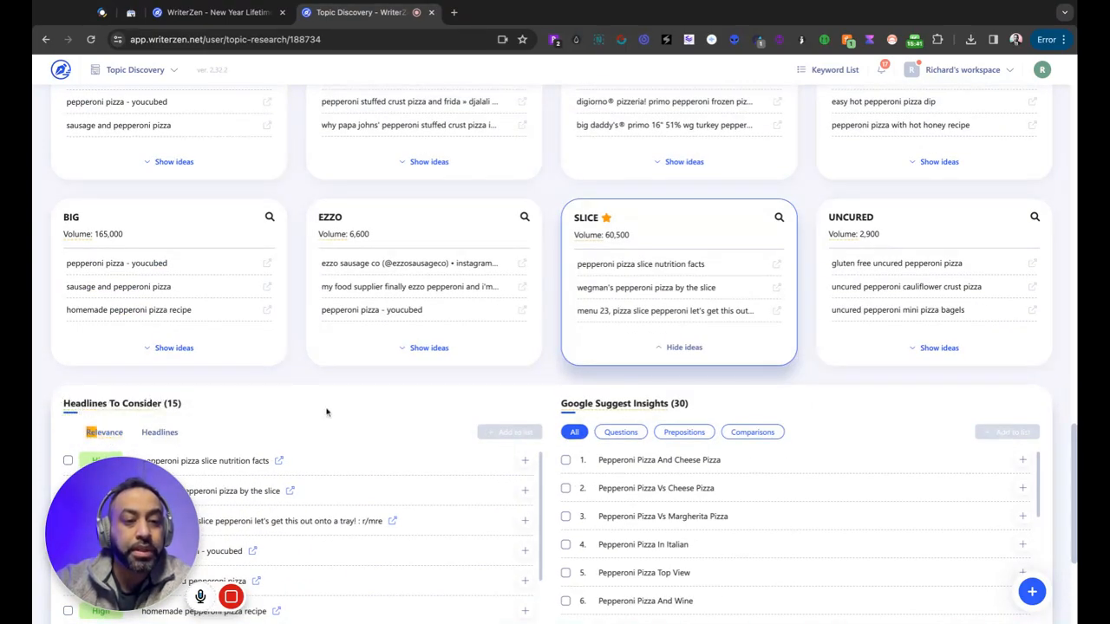
scroll(366, 436, up, 5)
scroll(364, 436, up, 4)
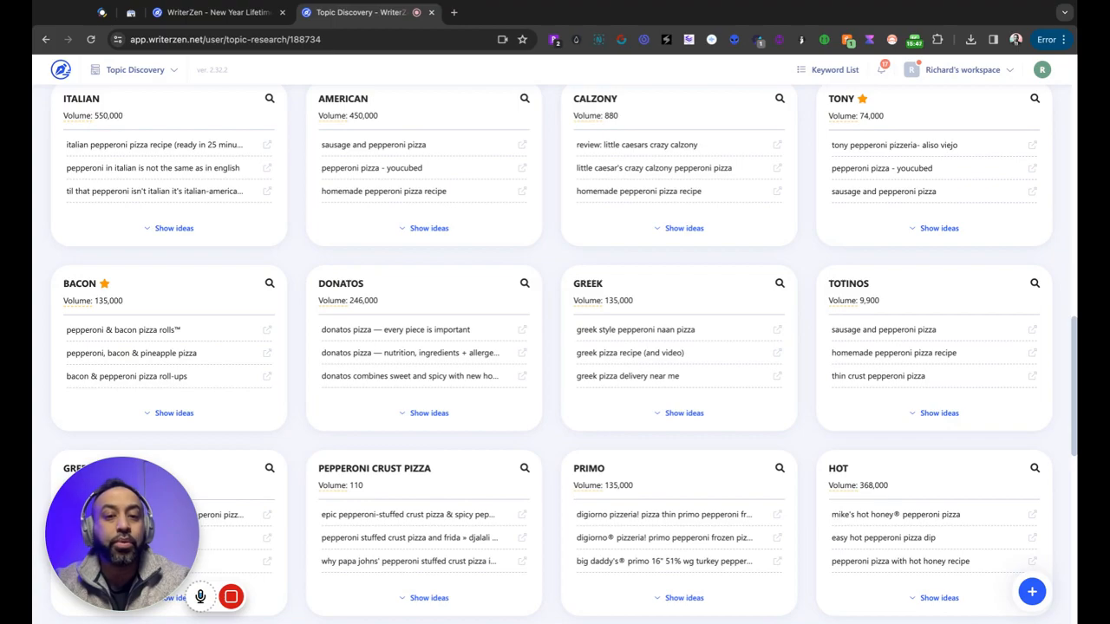
scroll(669, 253, down, 10)
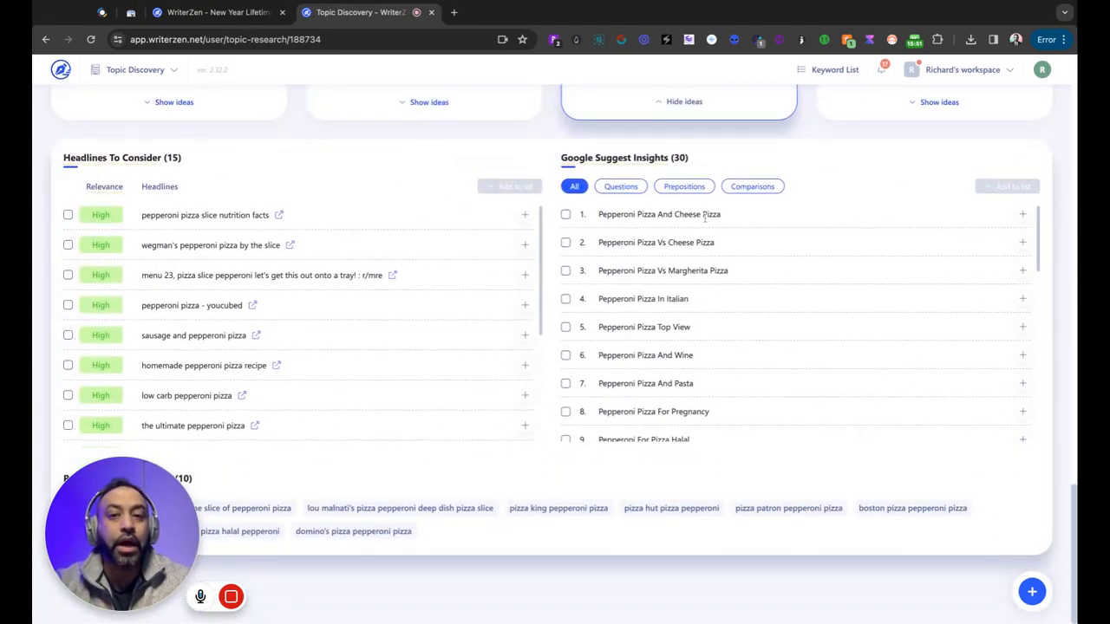
scroll(704, 309, up, 3)
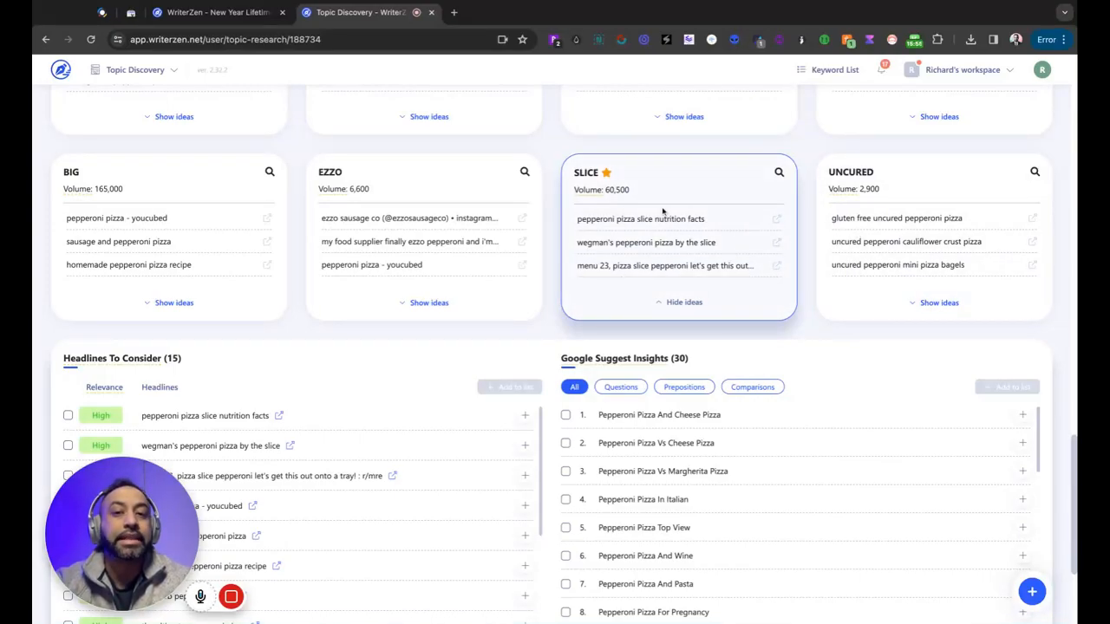
scroll(484, 237, up, 1)
scroll(484, 237, up, 1)
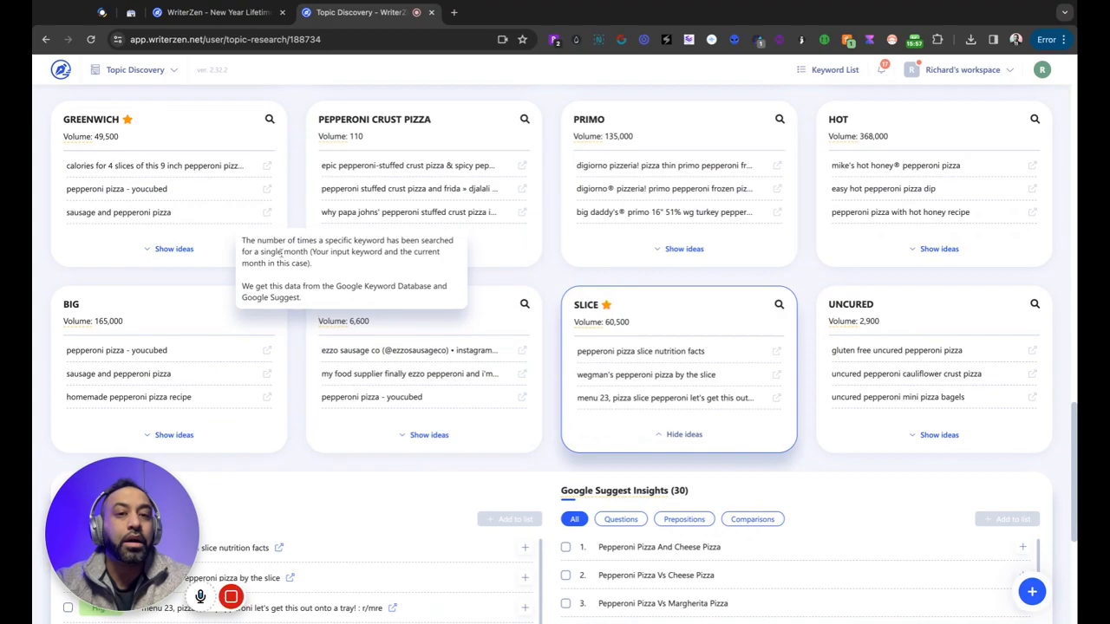
scroll(373, 254, up, 2)
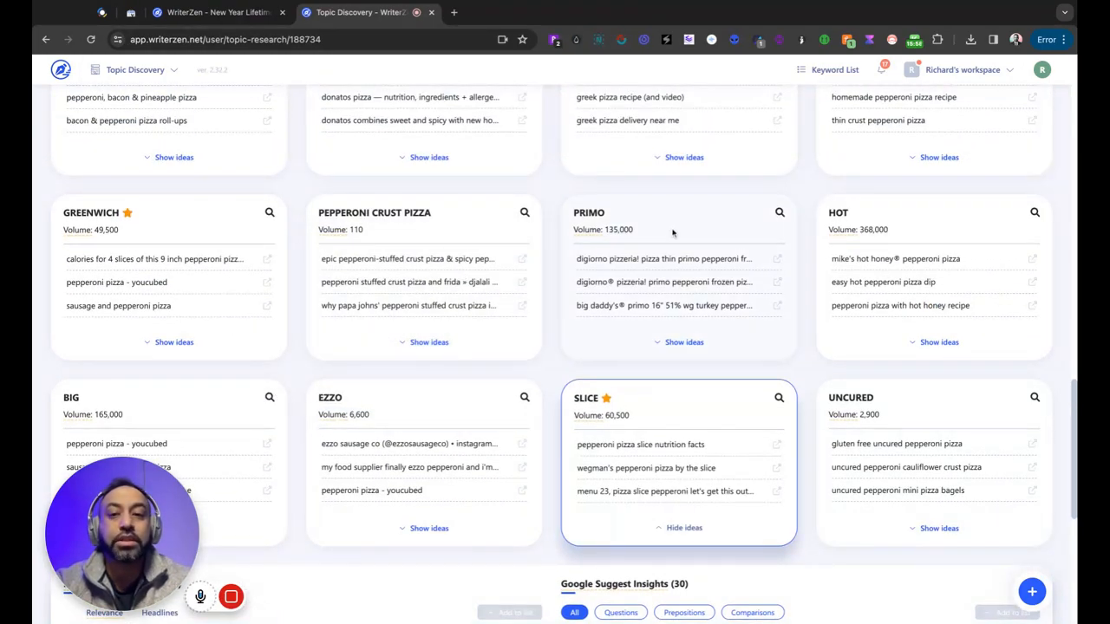
scroll(827, 269, up, 2)
scroll(827, 269, up, 3)
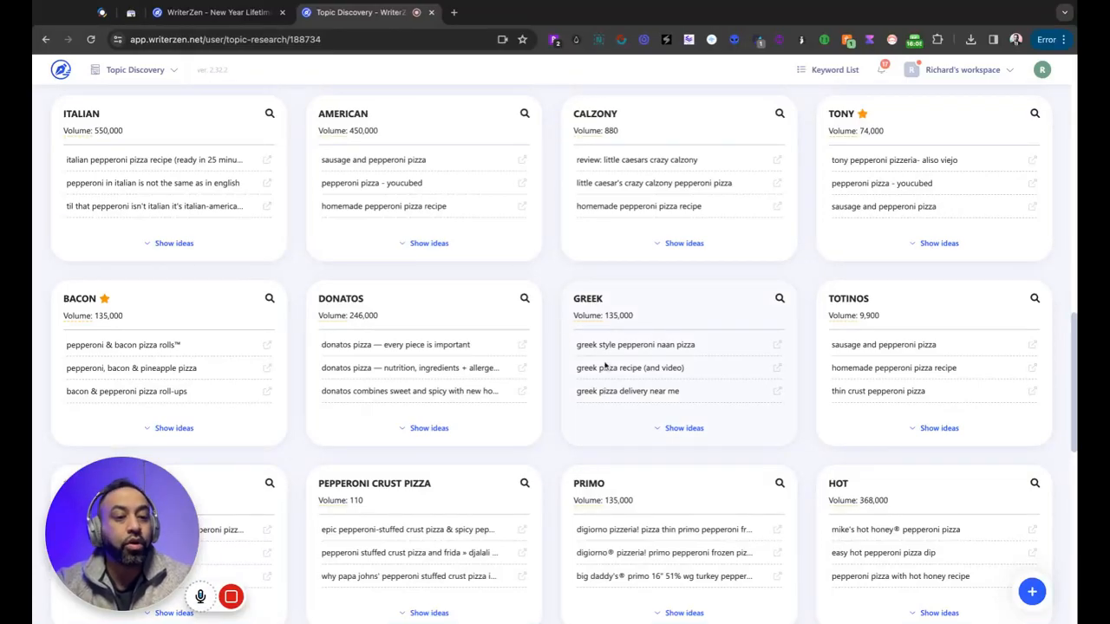
Bring up the topic discovery confirmation for the Slice card and dismiss it without running the discovery
scroll(604, 365, up, 8)
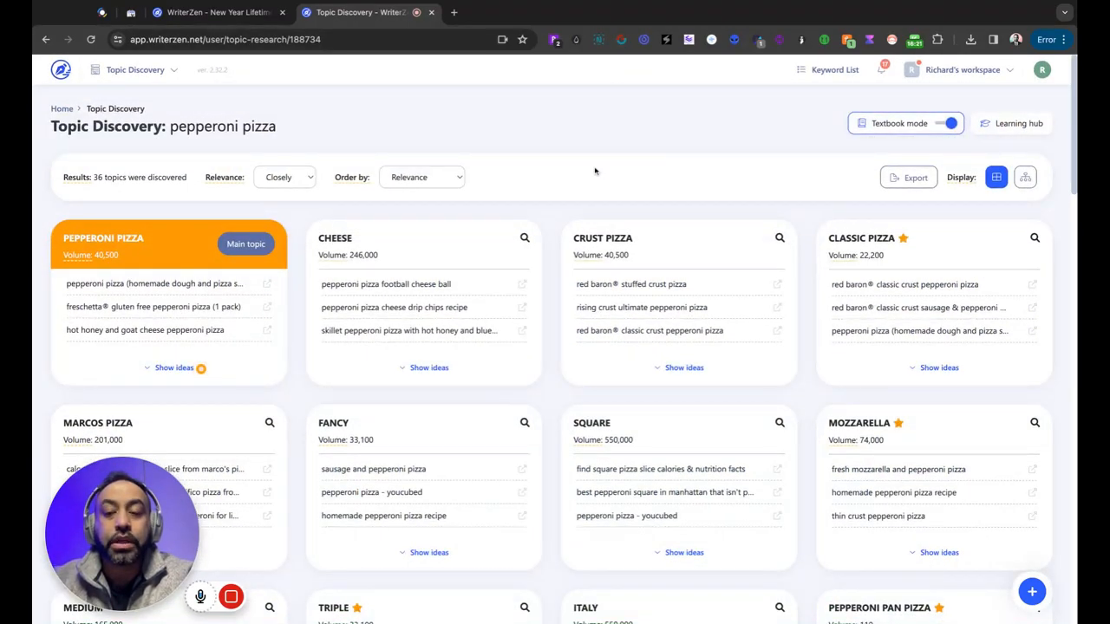
scroll(594, 171, down, 6)
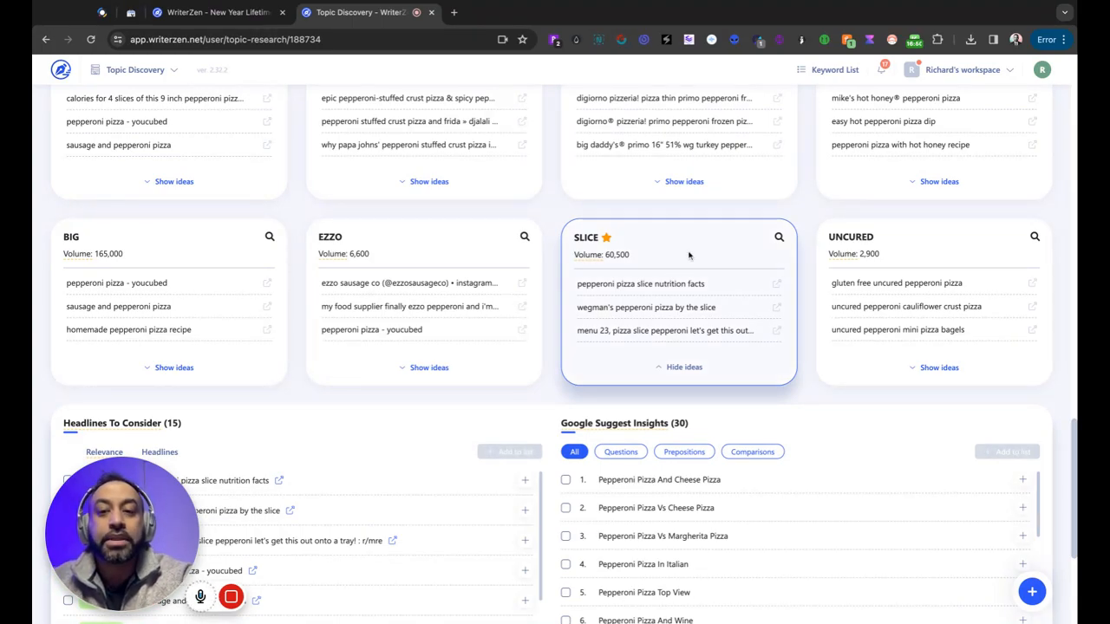
click(779, 238)
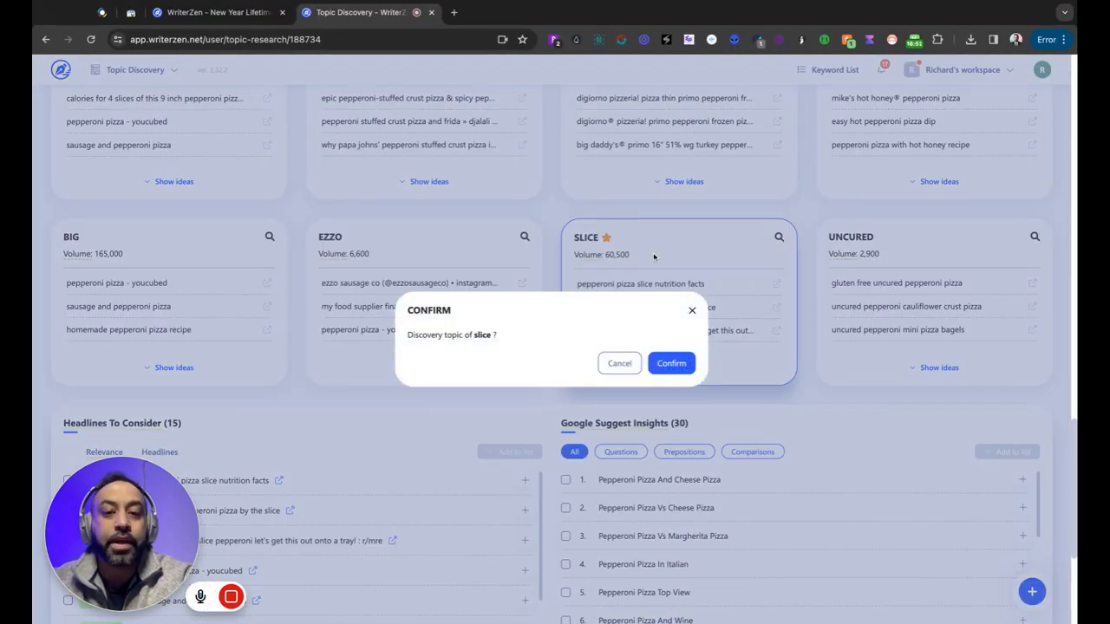
click(691, 312)
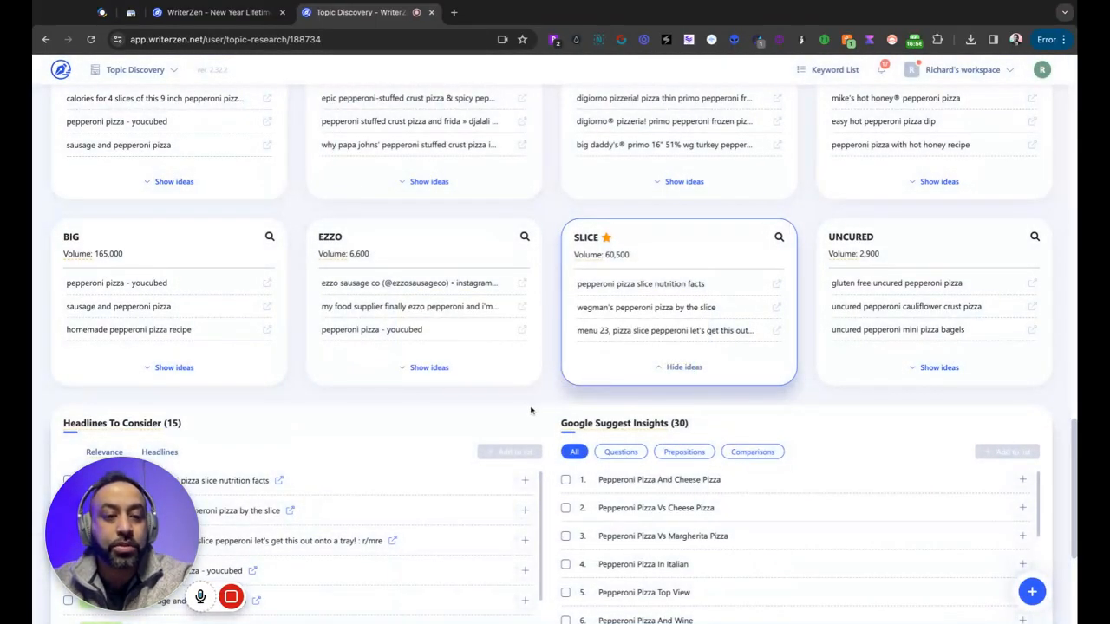
Review the Slice topic's headlines to consider alongside its Google Suggest insights and the related searches below them
scroll(521, 408, down, 3)
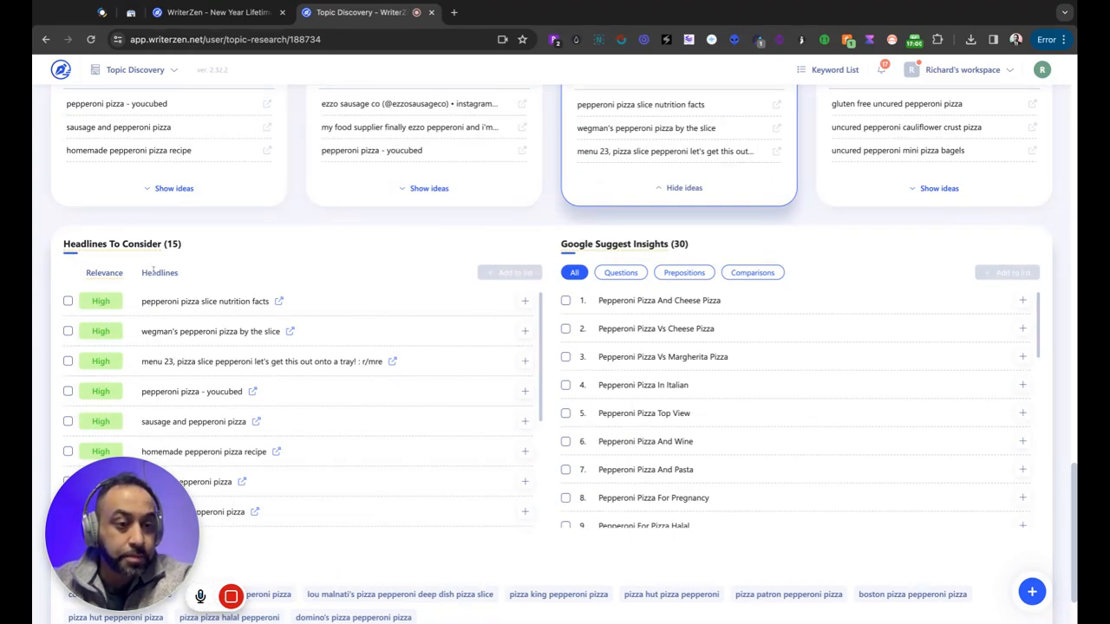
scroll(185, 283, down, 1)
scroll(194, 246, down, 1)
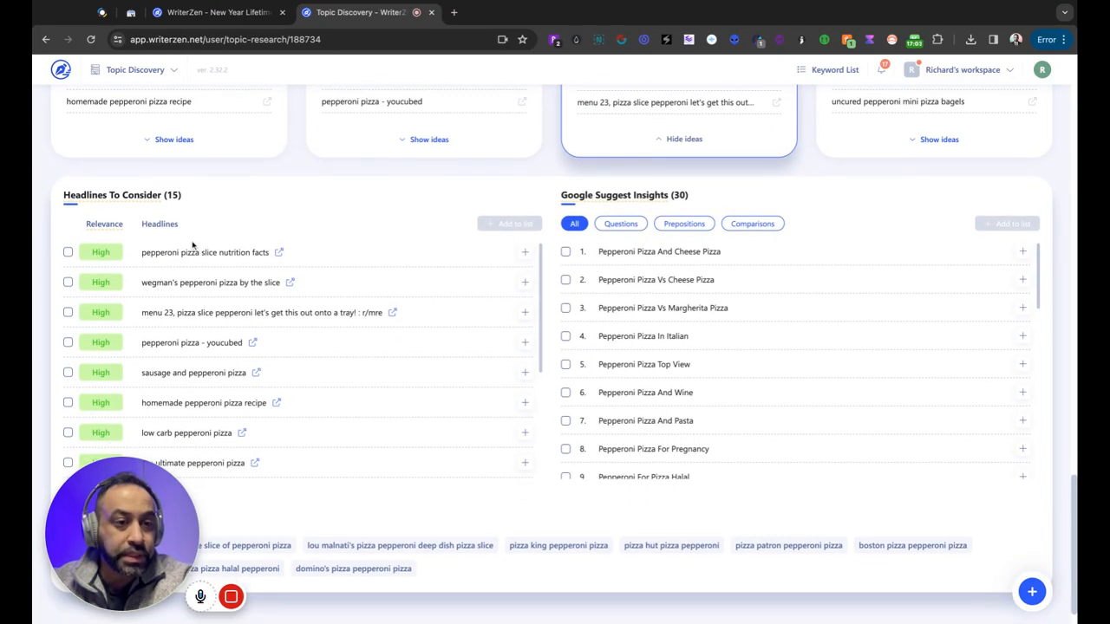
scroll(279, 352, down, 1)
scroll(290, 370, up, 2)
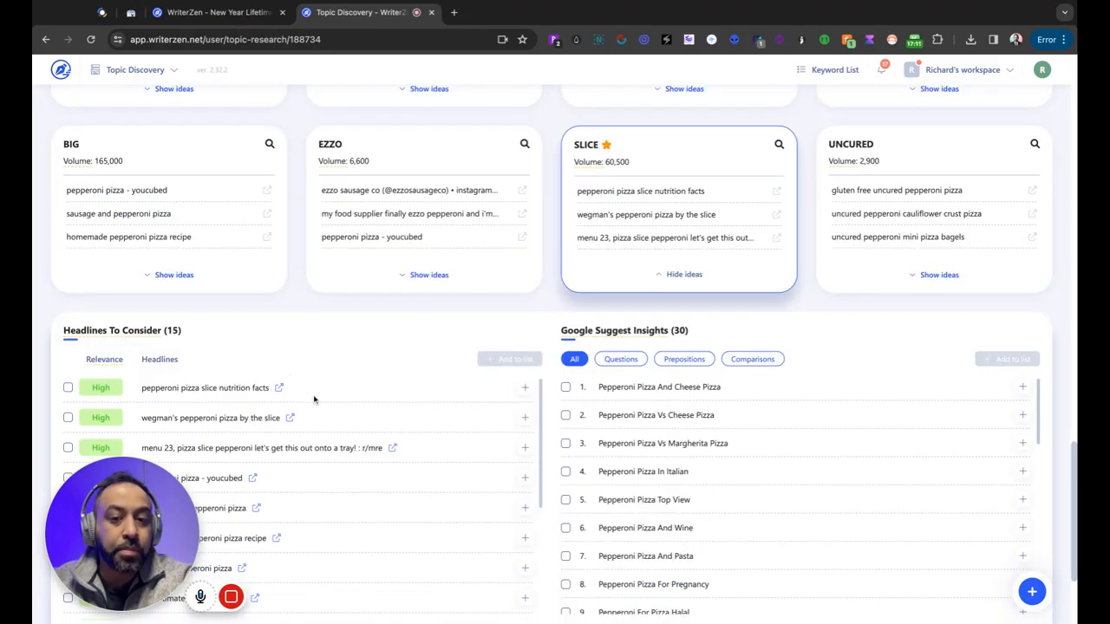
scroll(315, 400, down, 1)
scroll(315, 400, up, 1)
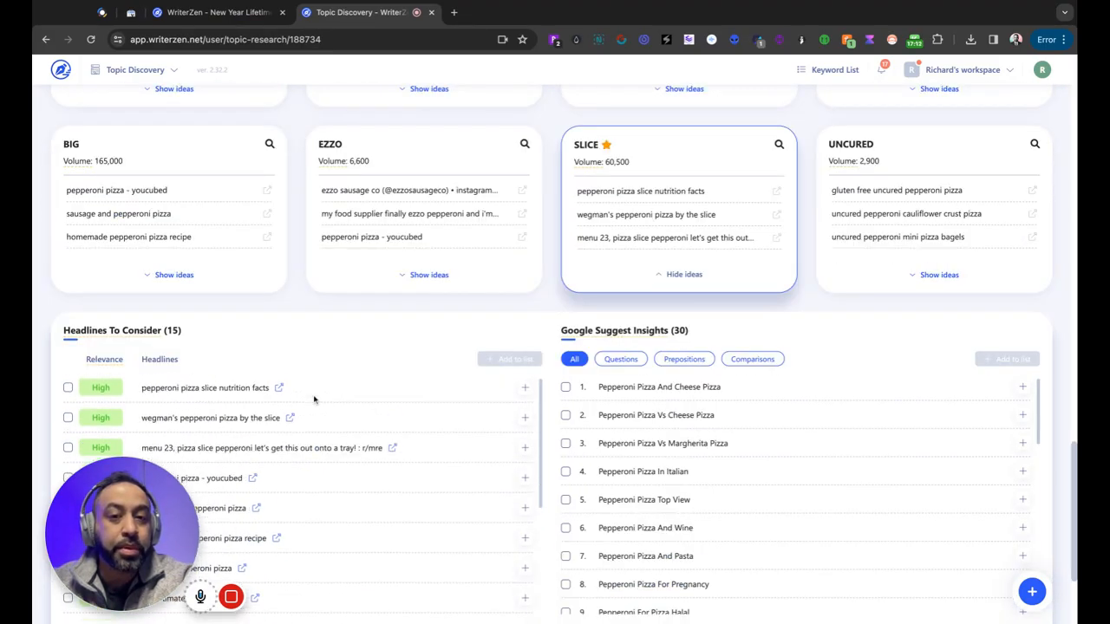
Switch the pepperoni pizza topics from the card display to the radial topic map and look over its branches
scroll(314, 400, up, 18)
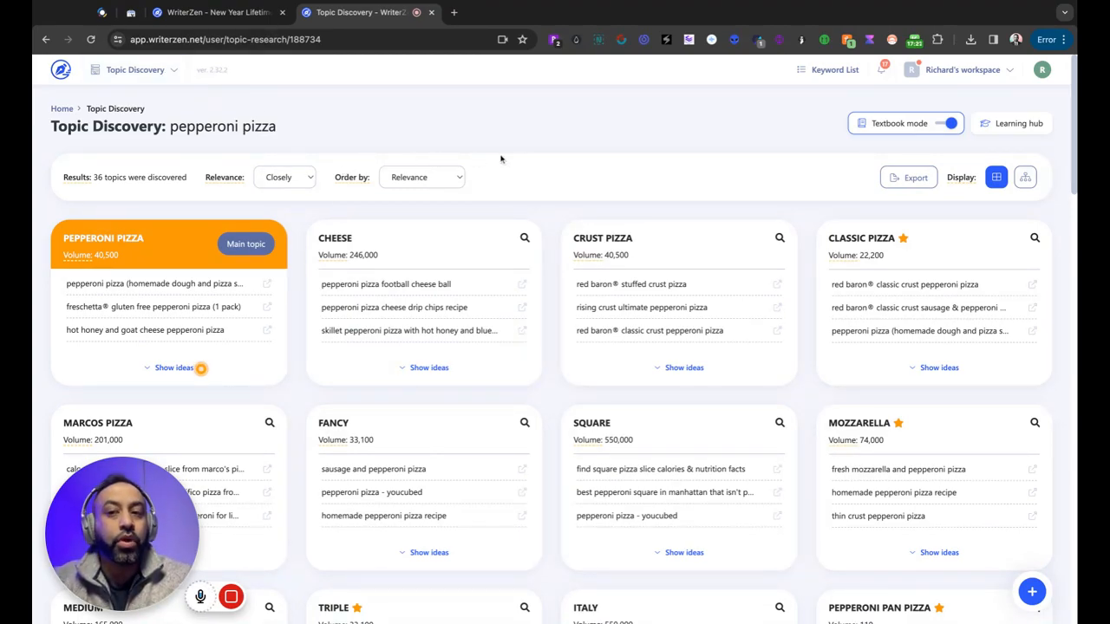
click(1024, 179)
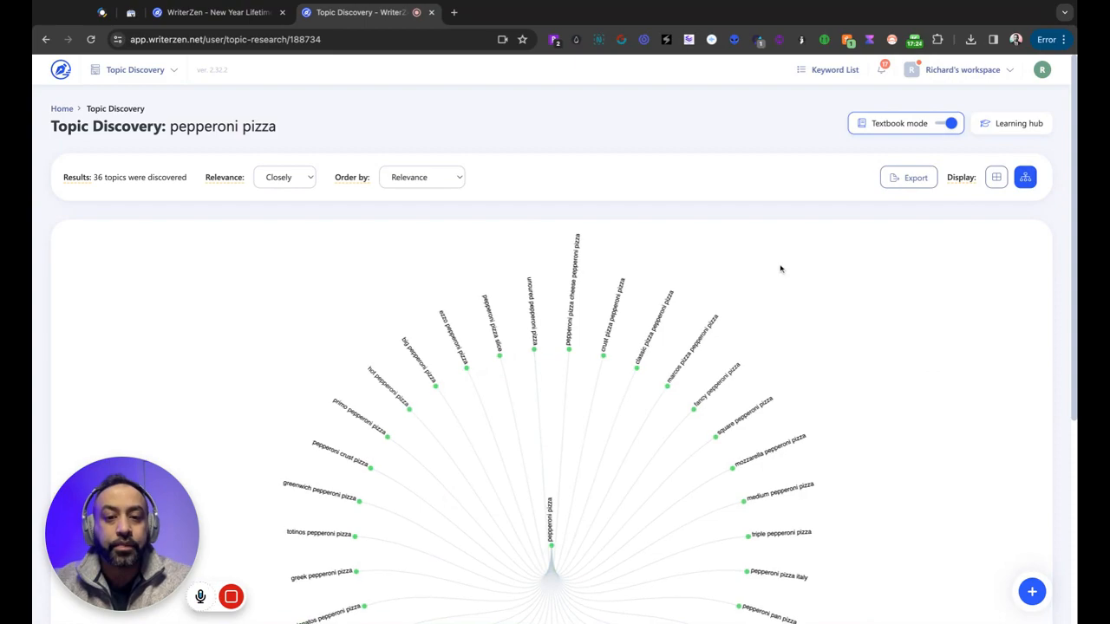
scroll(729, 301, down, 5)
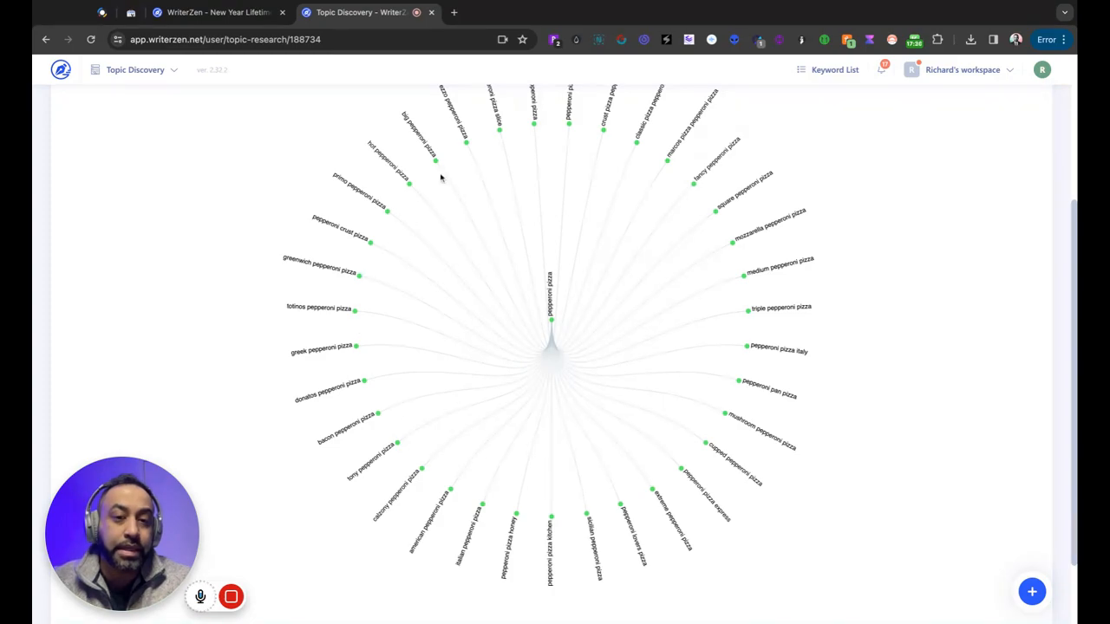
scroll(711, 256, up, 2)
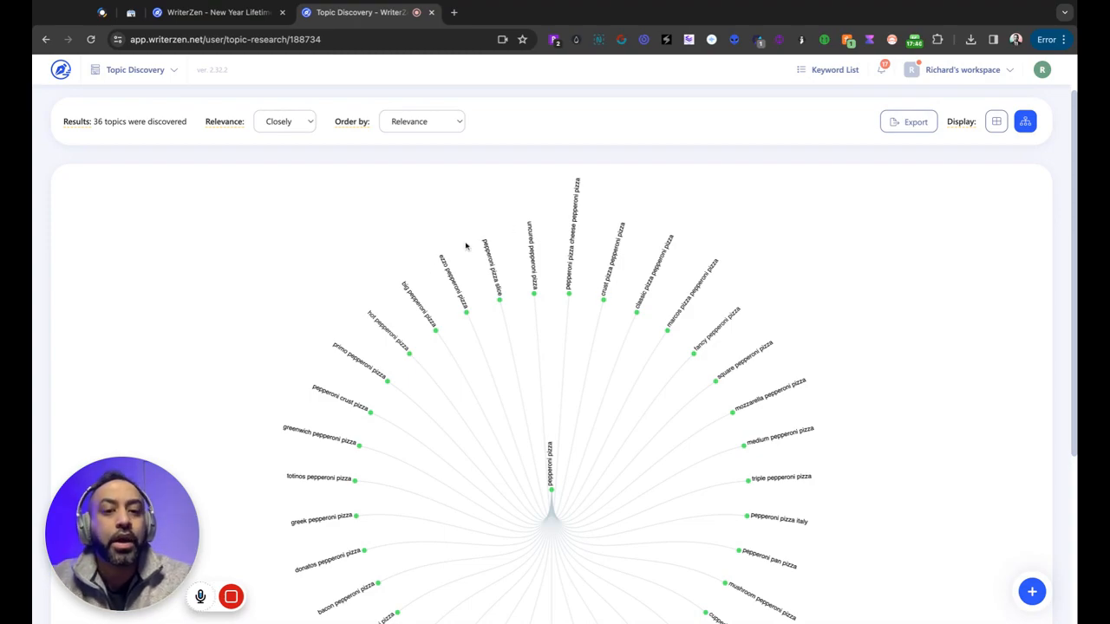
scroll(412, 282, up, 1)
scroll(413, 281, down, 2)
scroll(414, 282, up, 2)
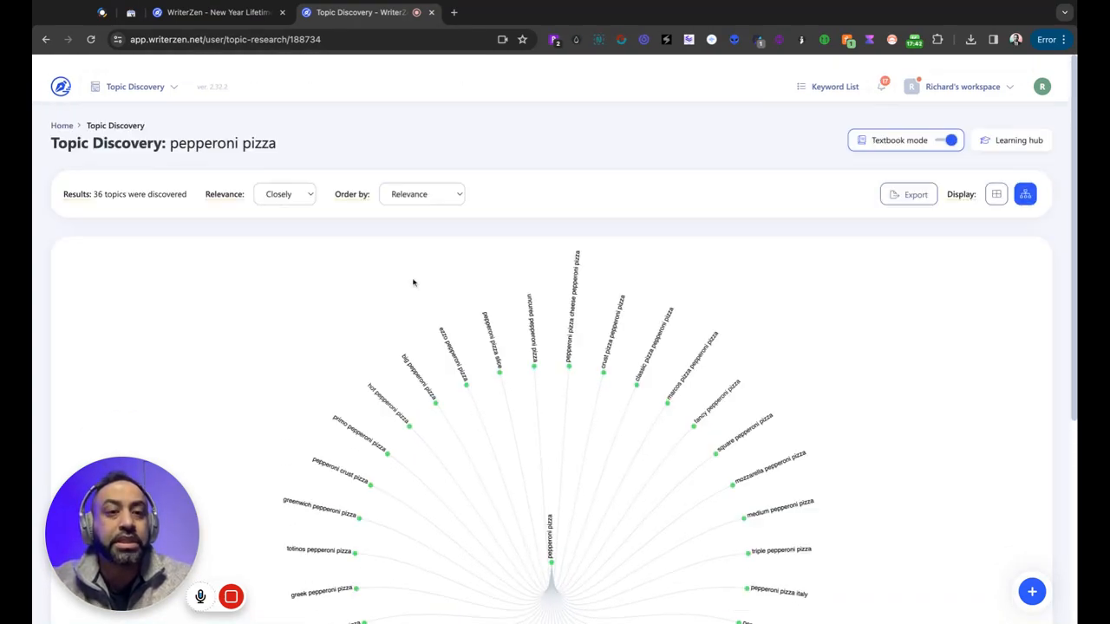
Go to Keyword Explorer and enter "pepperoni pizza slice" as the keyword
click(171, 75)
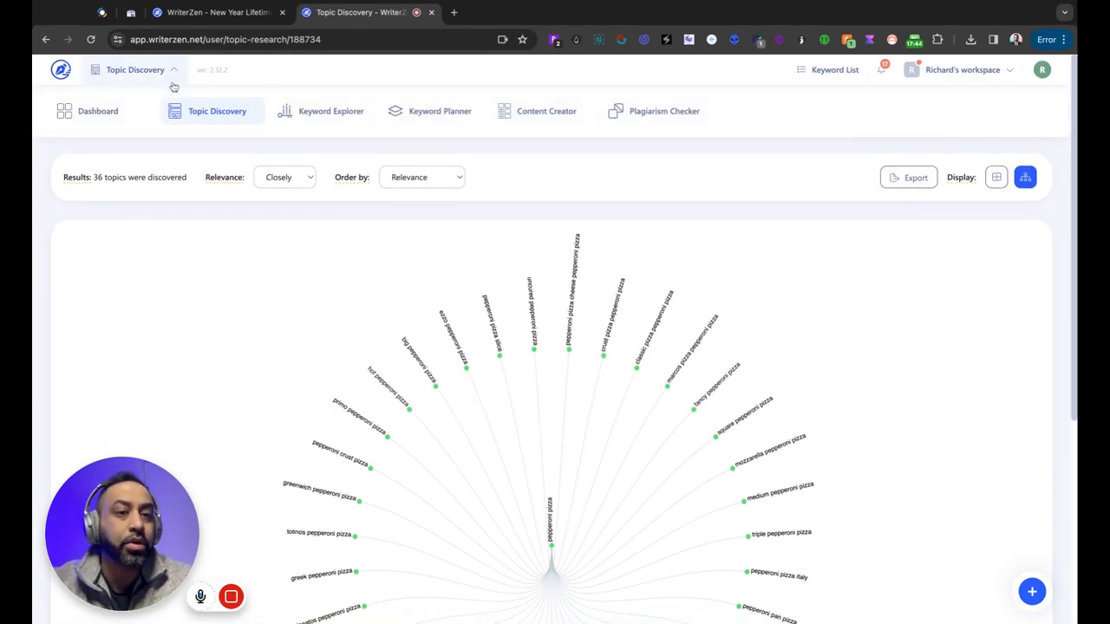
click(303, 110)
text(e)
key(BackSpace)
text(pepperoni pizza)
text( sliv)
text(e)
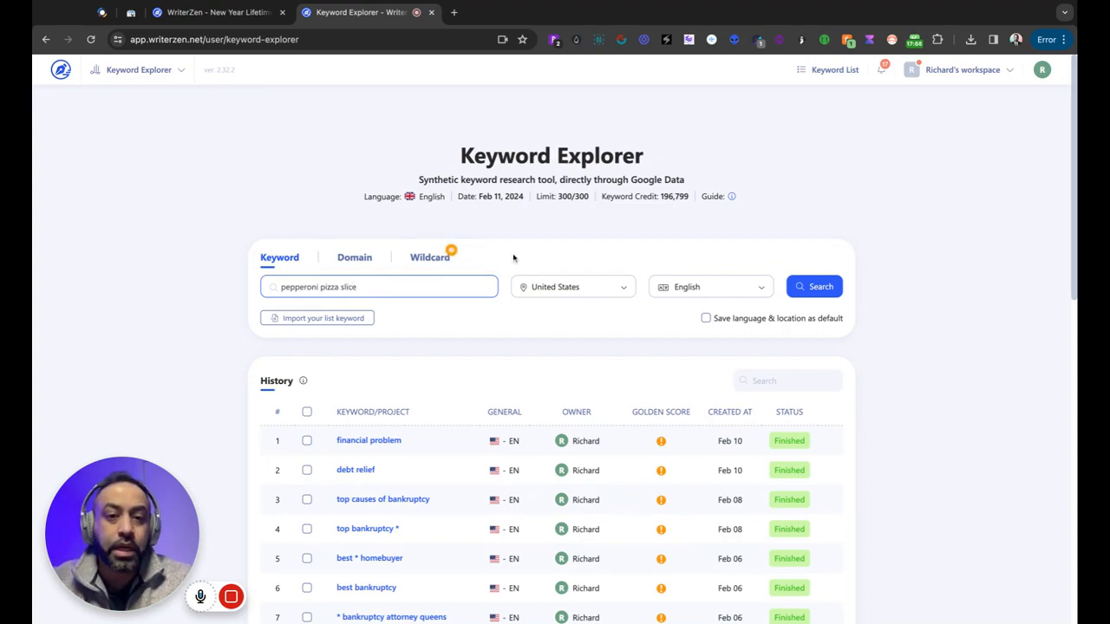
Run a wildcard keyword search for "pepperoni pizza slice *" with United States and English
mouse_move(481, 256)
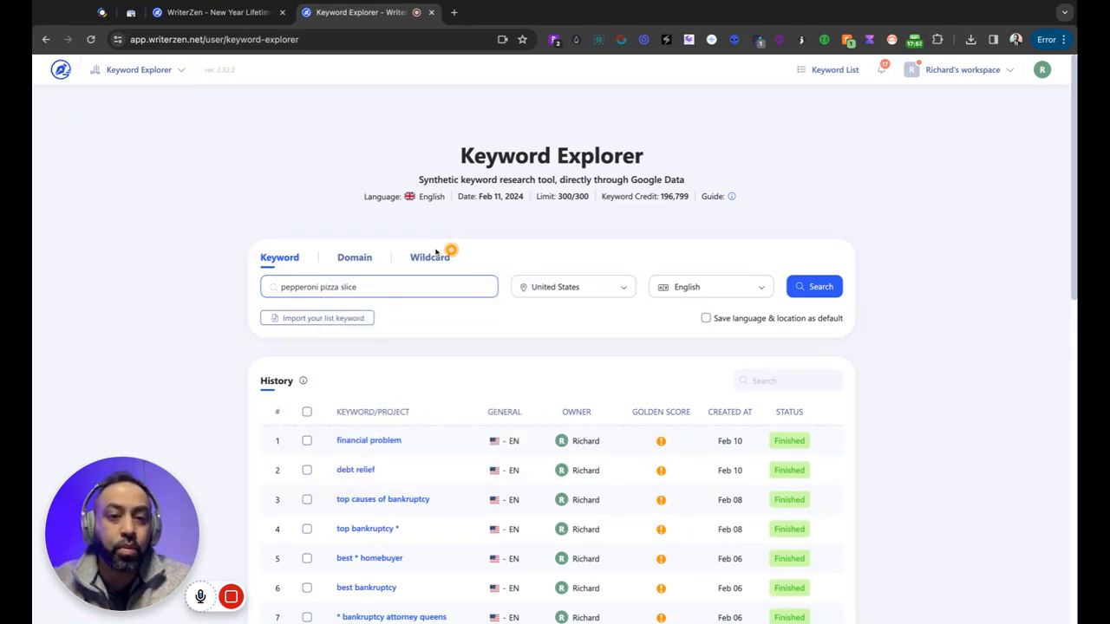
click(432, 257)
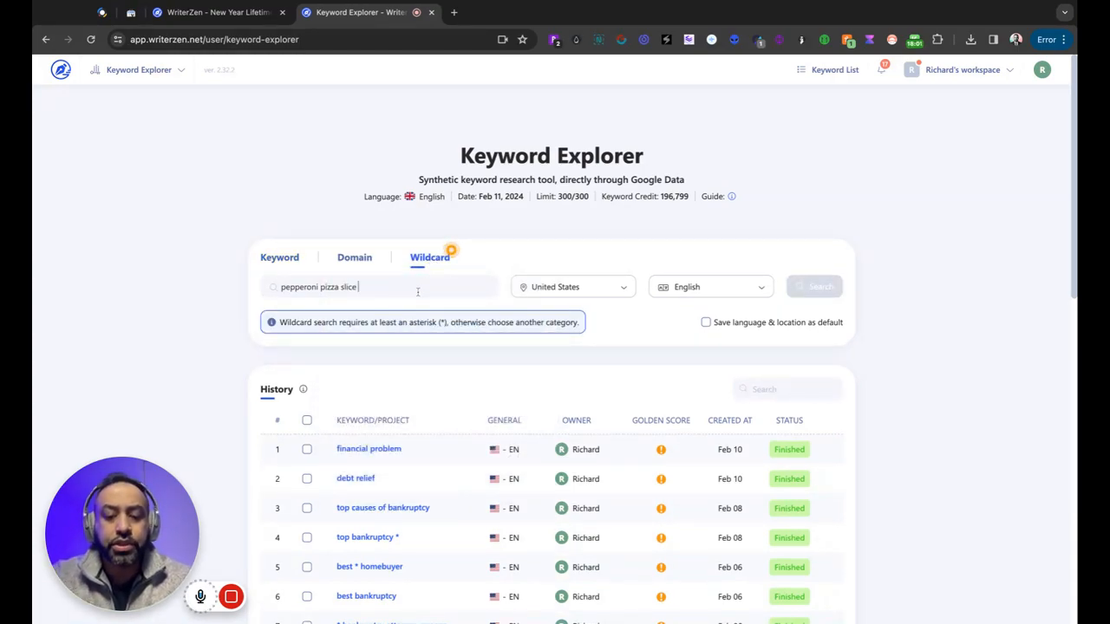
text(*)
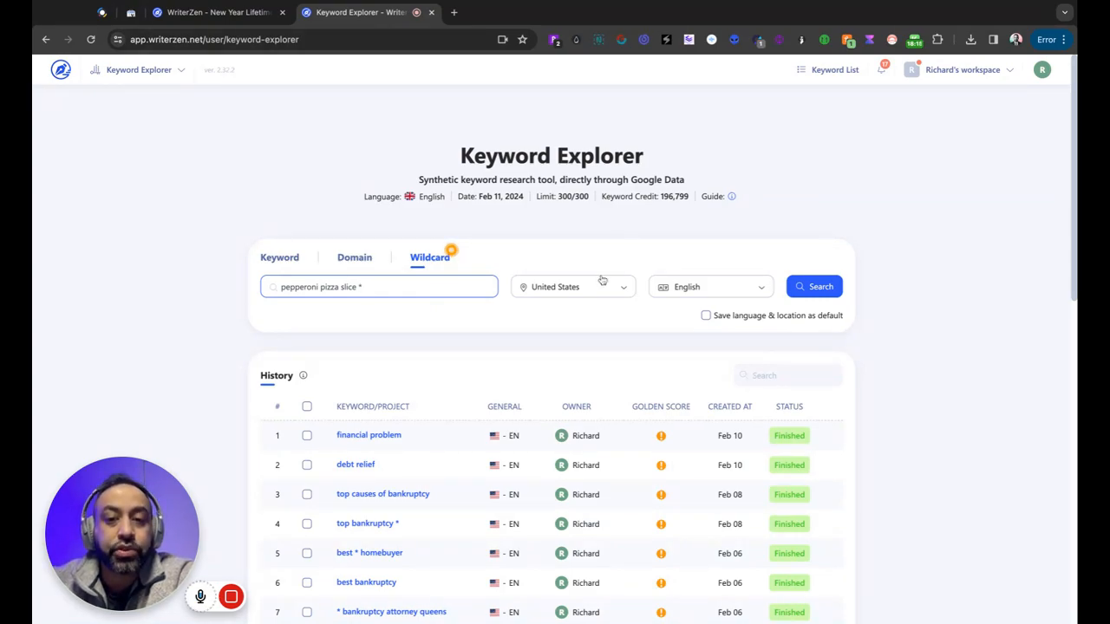
click(818, 287)
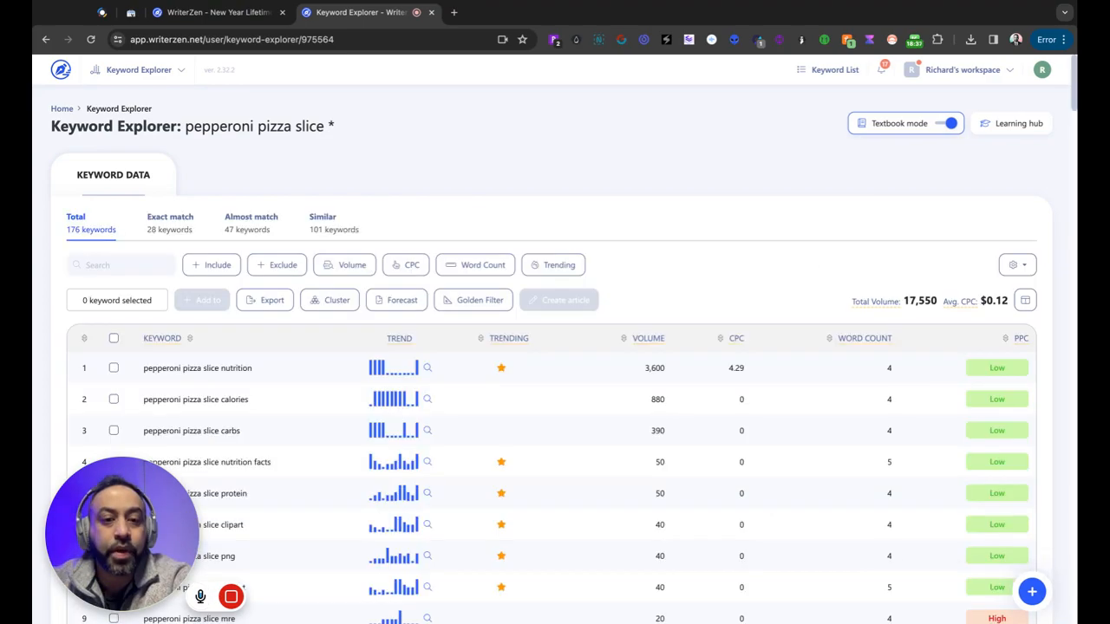
Examine the keyword data table for the wildcard search, including trends, volume, CPC, word count and PPC
scroll(655, 228, down, 1)
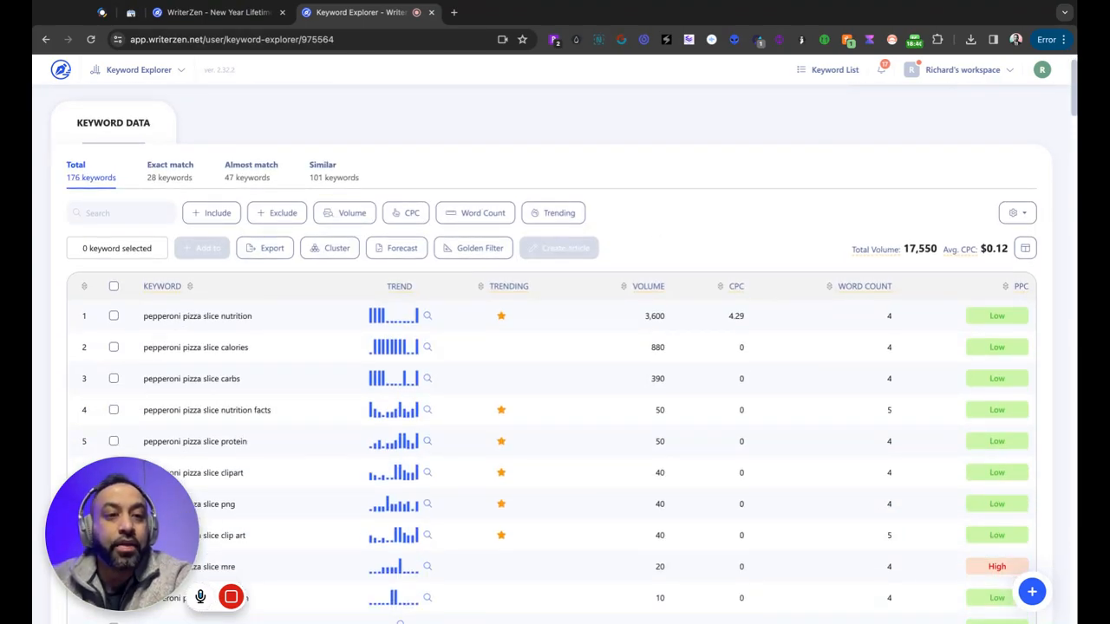
scroll(555, 347, up, 2)
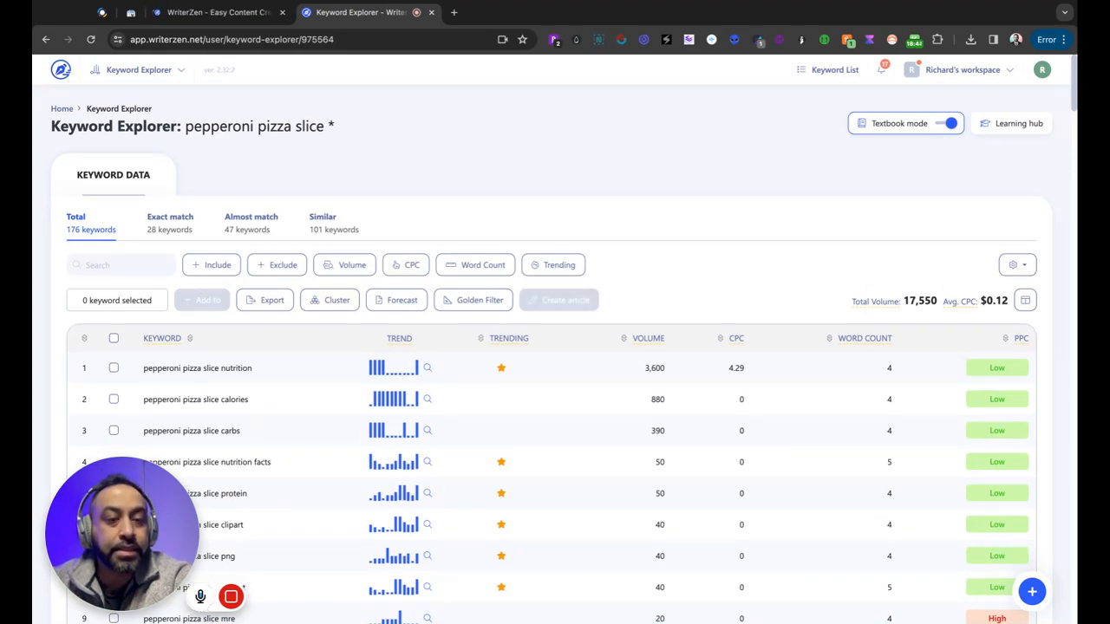
click(102, 262)
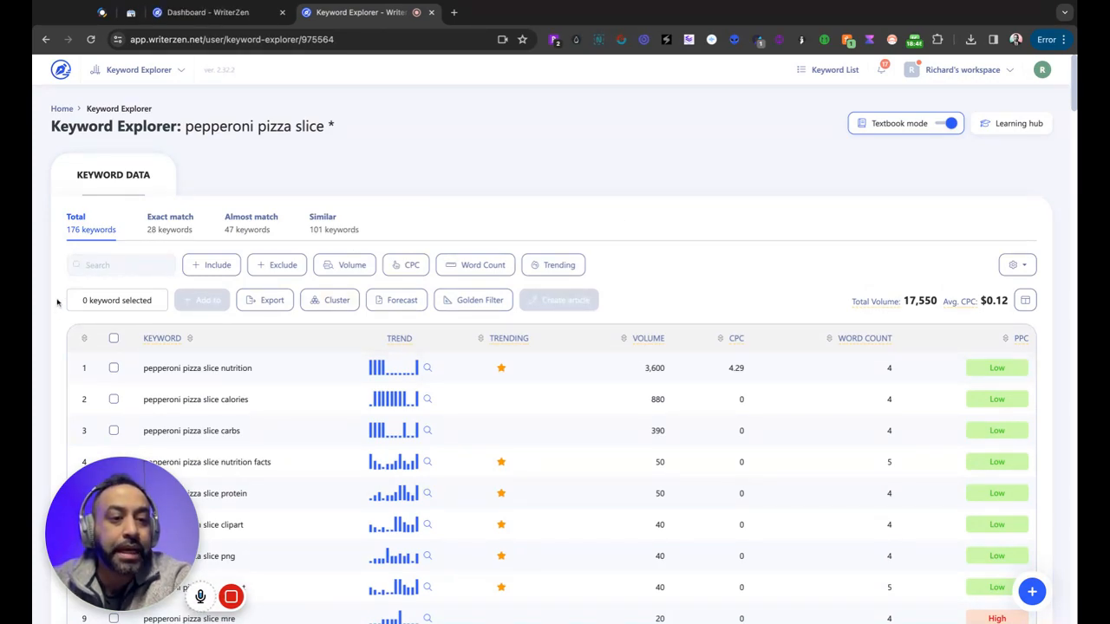
scroll(49, 318, down, 3)
scroll(105, 142, up, 3)
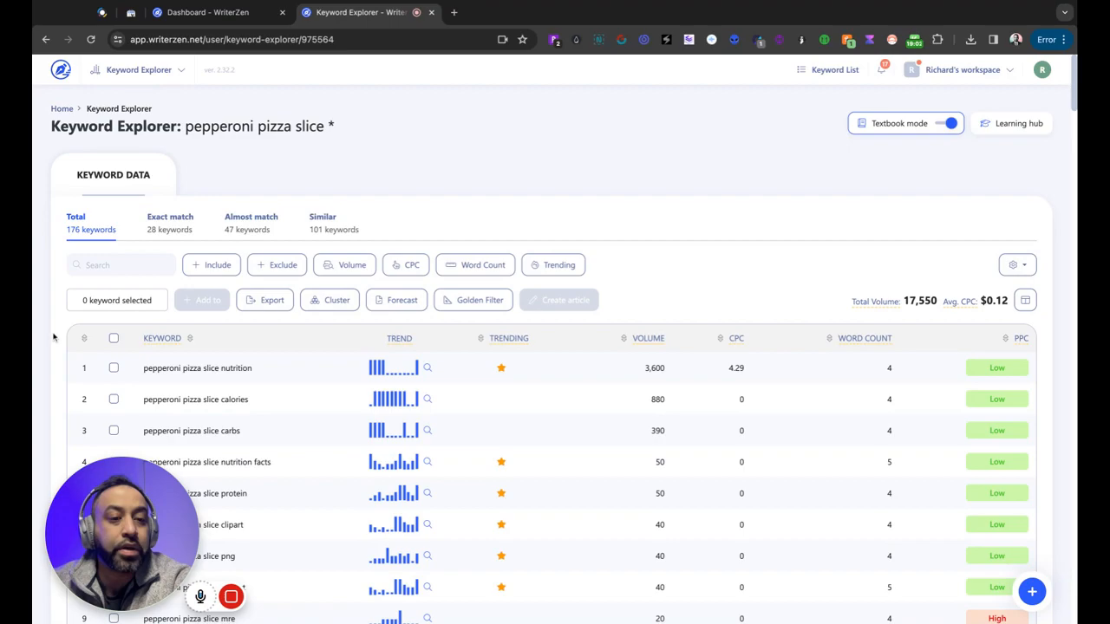
scroll(53, 337, down, 5)
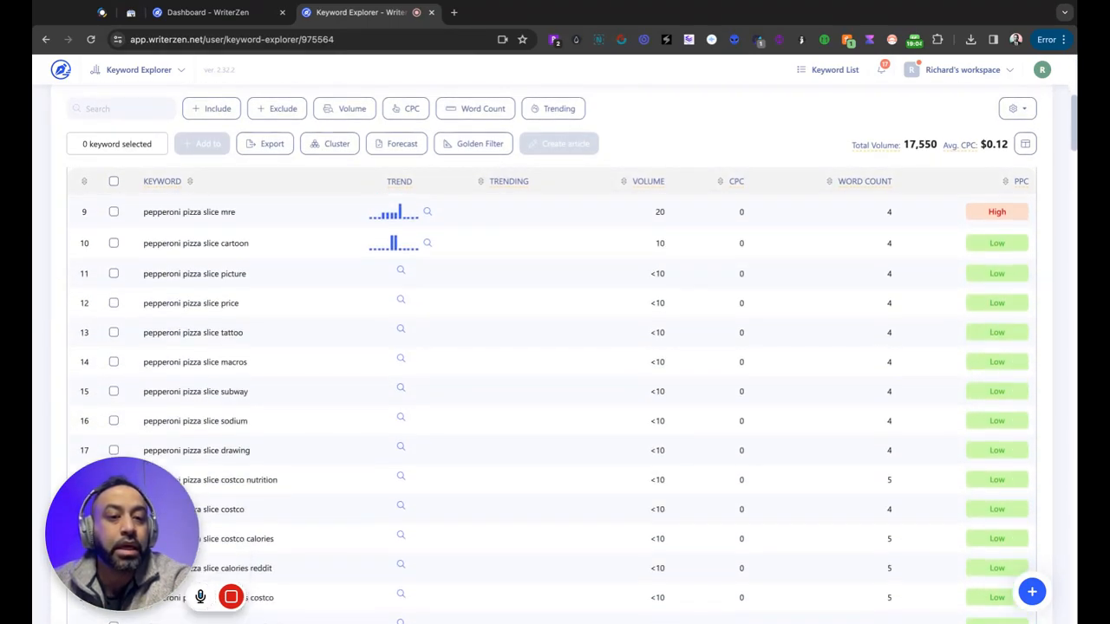
scroll(57, 337, up, 8)
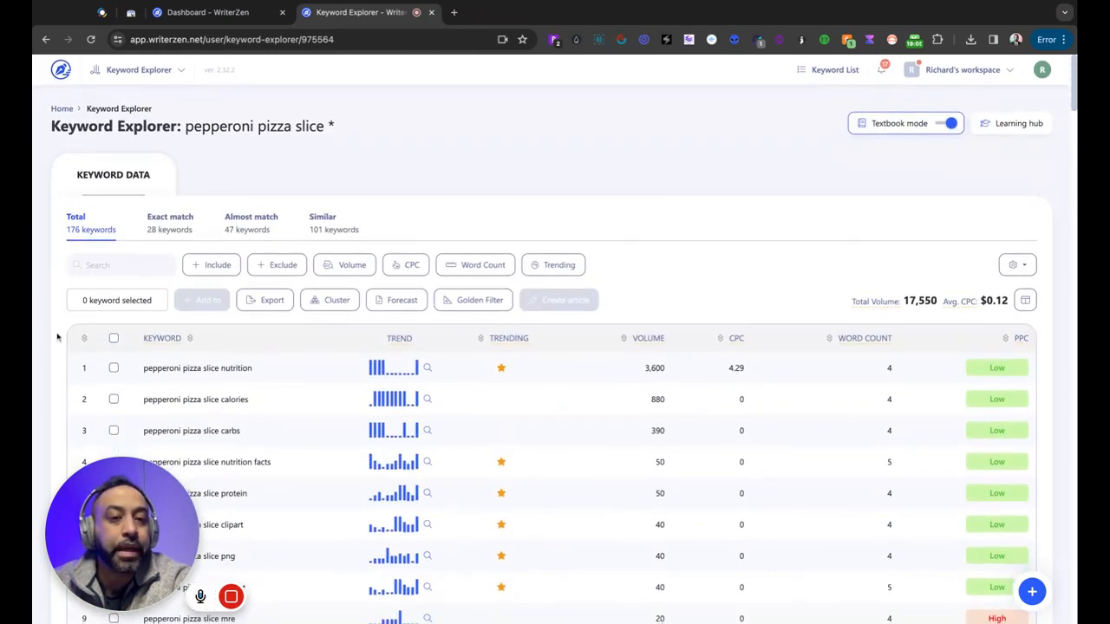
scroll(58, 262, down, 15)
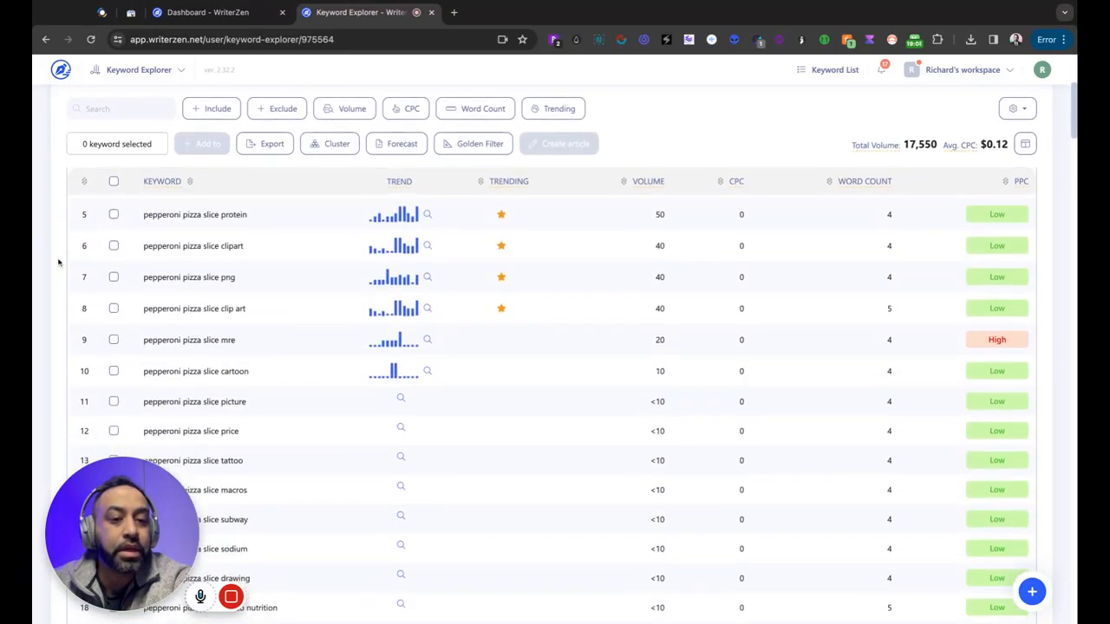
scroll(58, 261, up, 15)
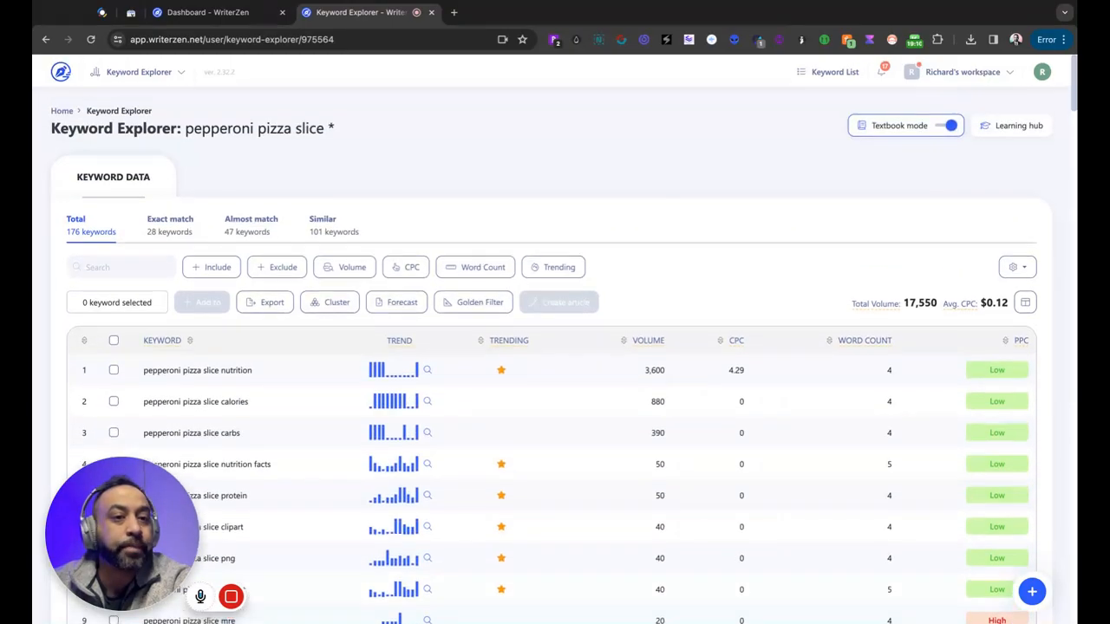
Select all keywords in the results table and check the volume, CPC and word count columns
click(113, 338)
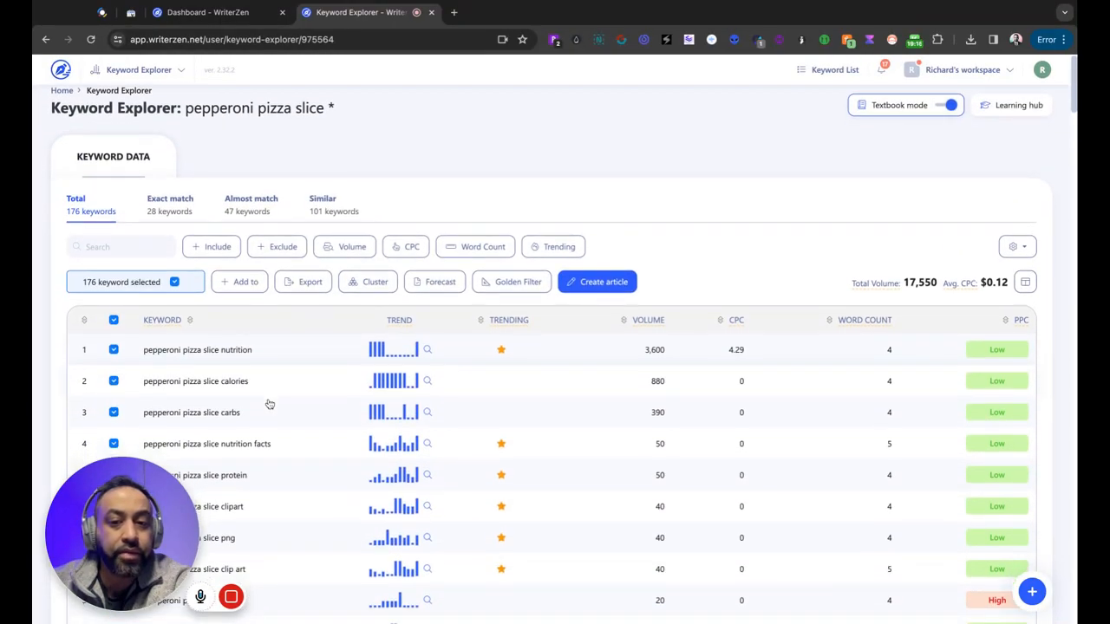
scroll(268, 404, down, 2)
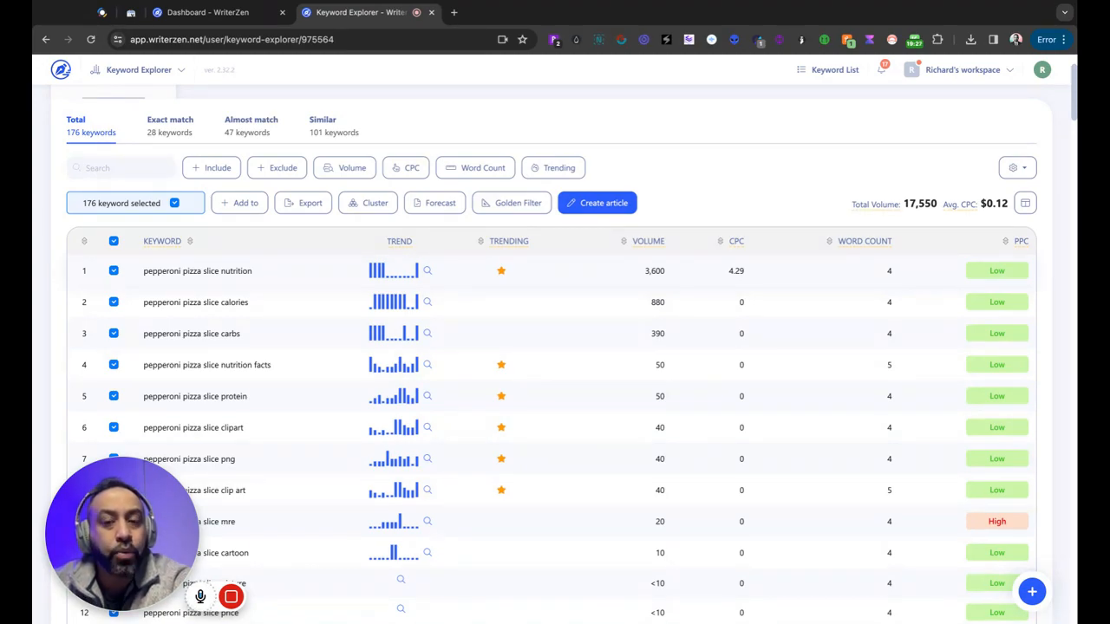
mouse_move(733, 243)
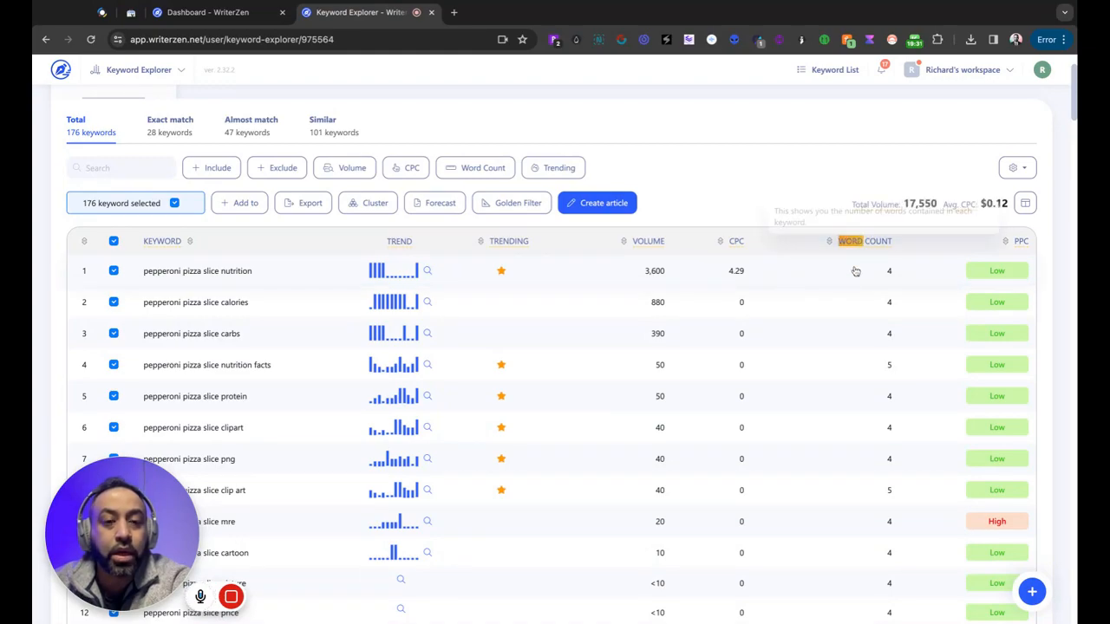
scroll(872, 356, up, 1)
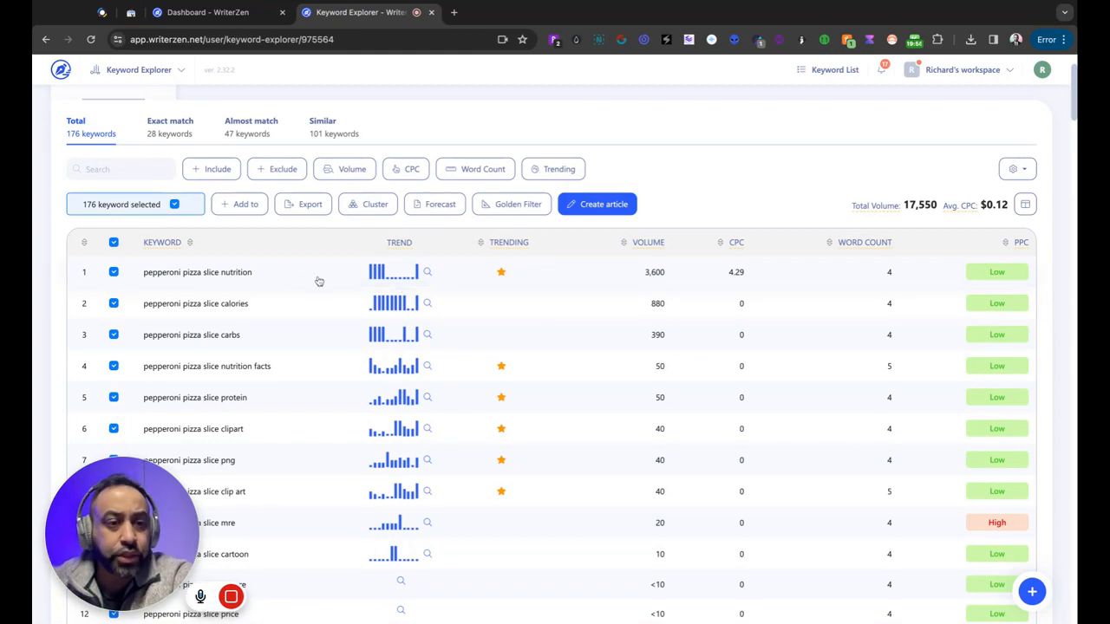
scroll(280, 280, down, 1)
scroll(284, 280, up, 1)
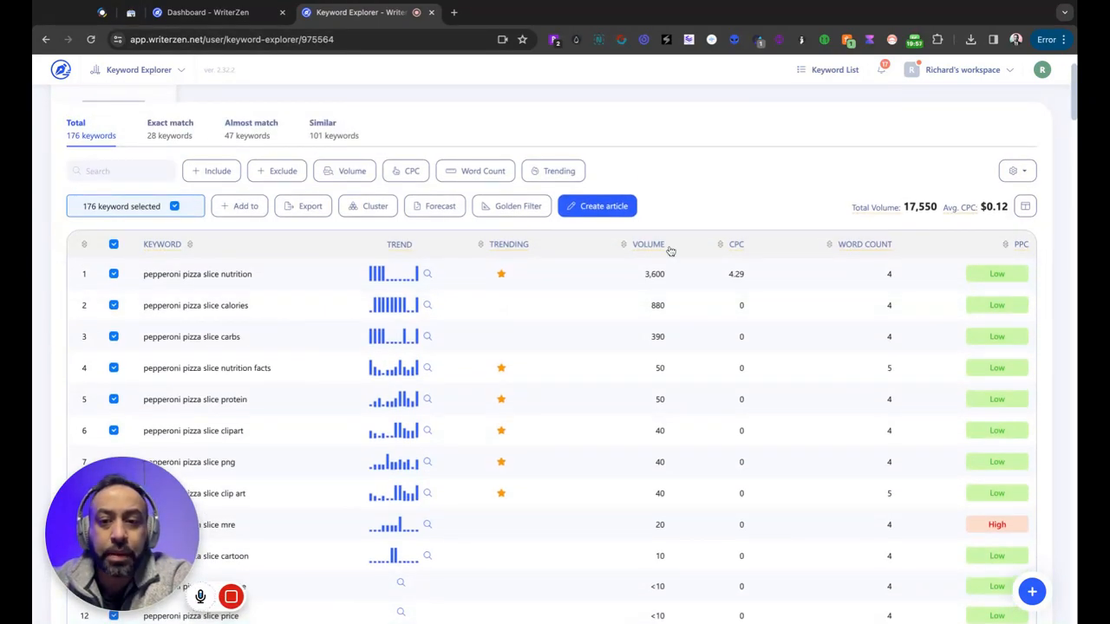
Sort the keyword table by CPC from highest to lowest and look through the reordered keywords
click(720, 248)
click(720, 248)
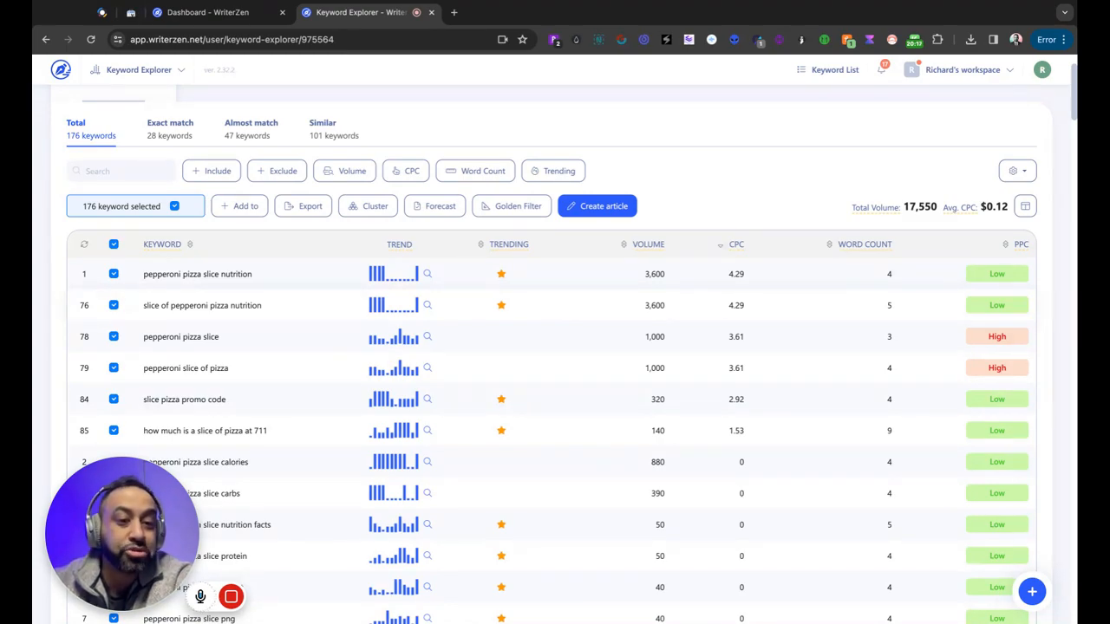
scroll(555, 391, down, 5)
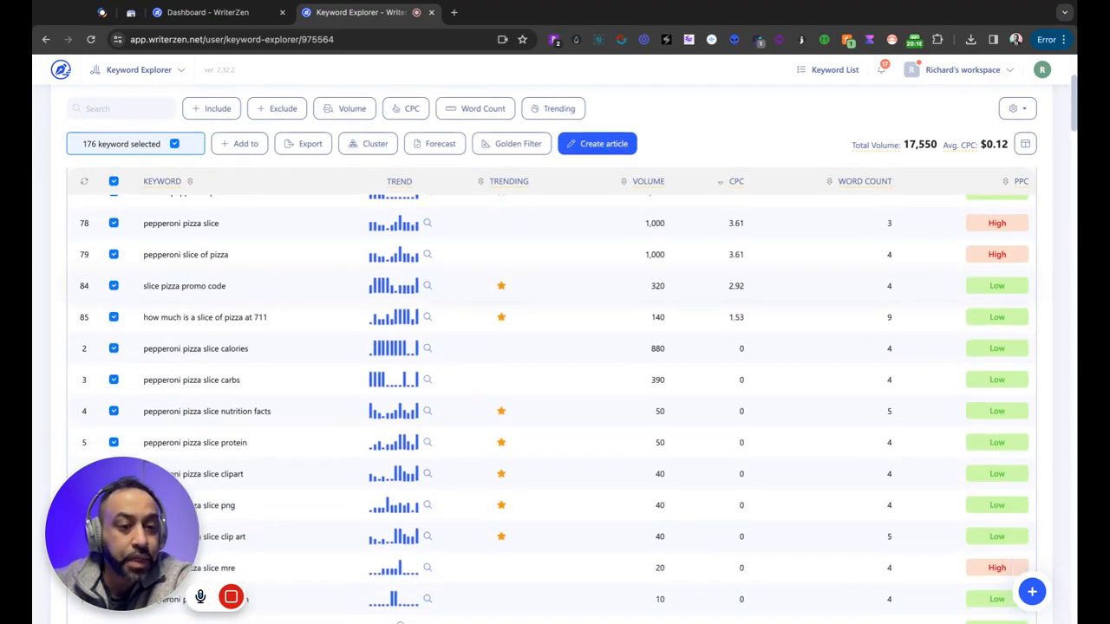
scroll(555, 390, down, 4)
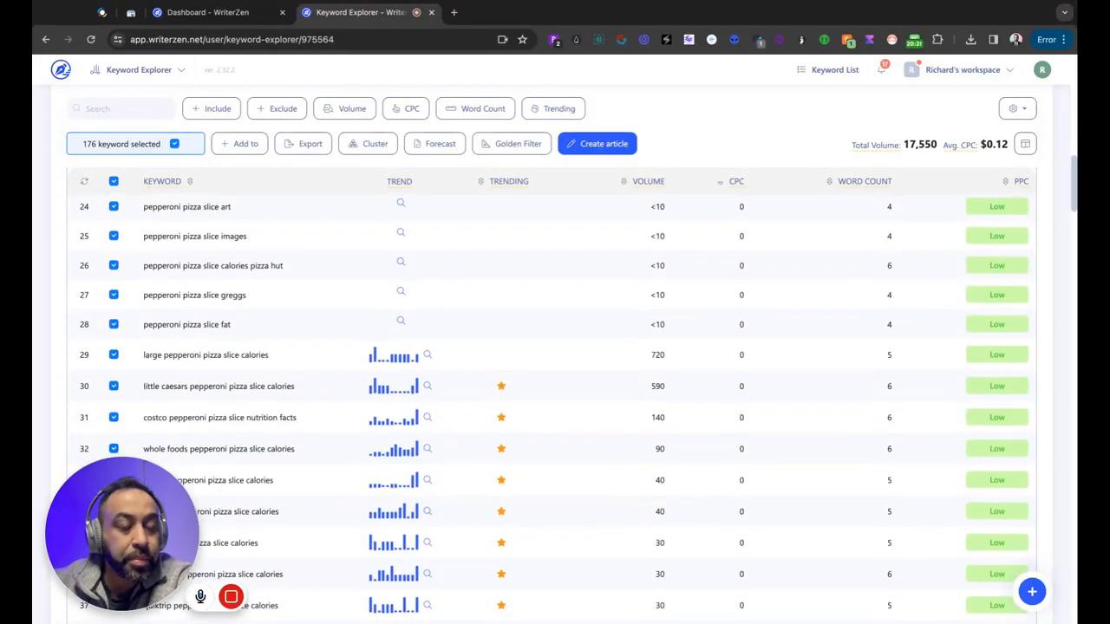
scroll(555, 391, down, 4)
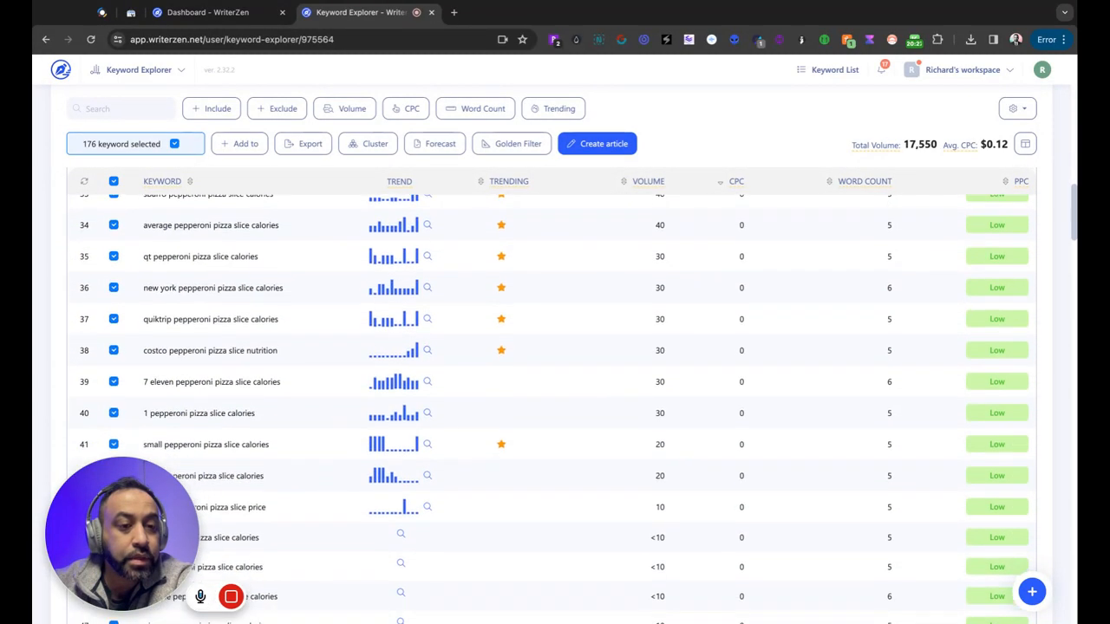
scroll(555, 390, up, 15)
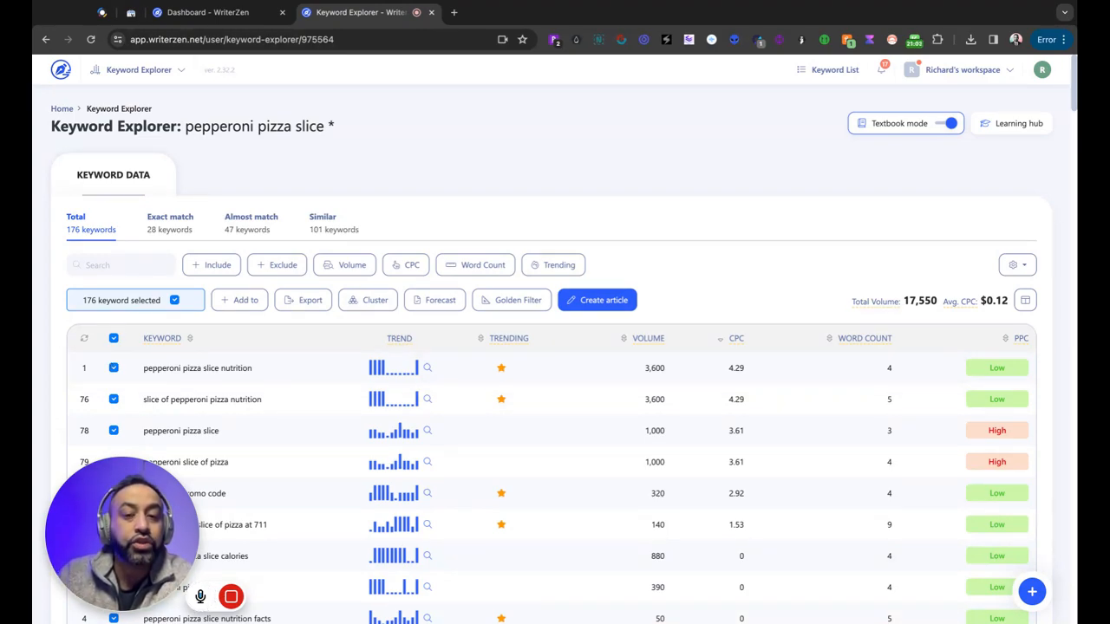
click(139, 69)
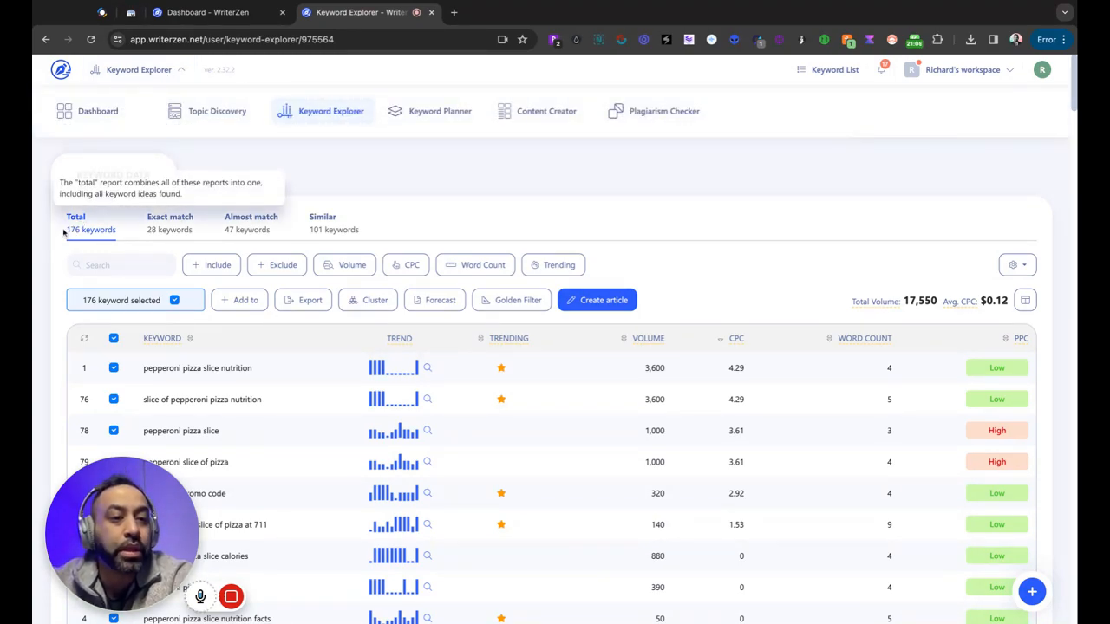
click(42, 257)
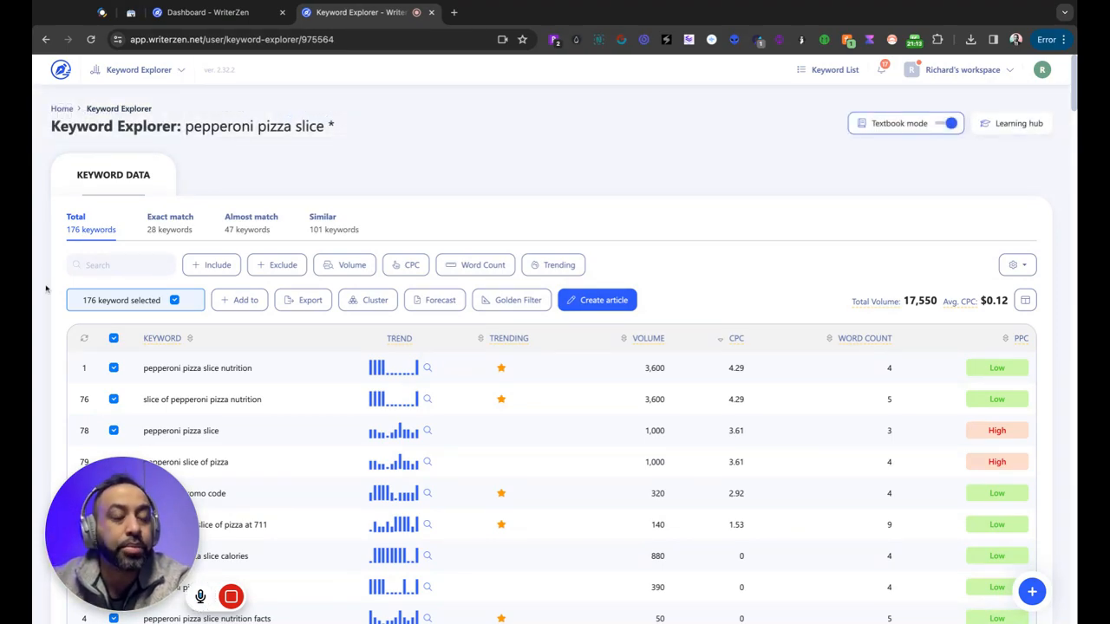
Add all the selected keywords to a new keyword list named "SEED KW pepperoni pizza slice"
click(236, 300)
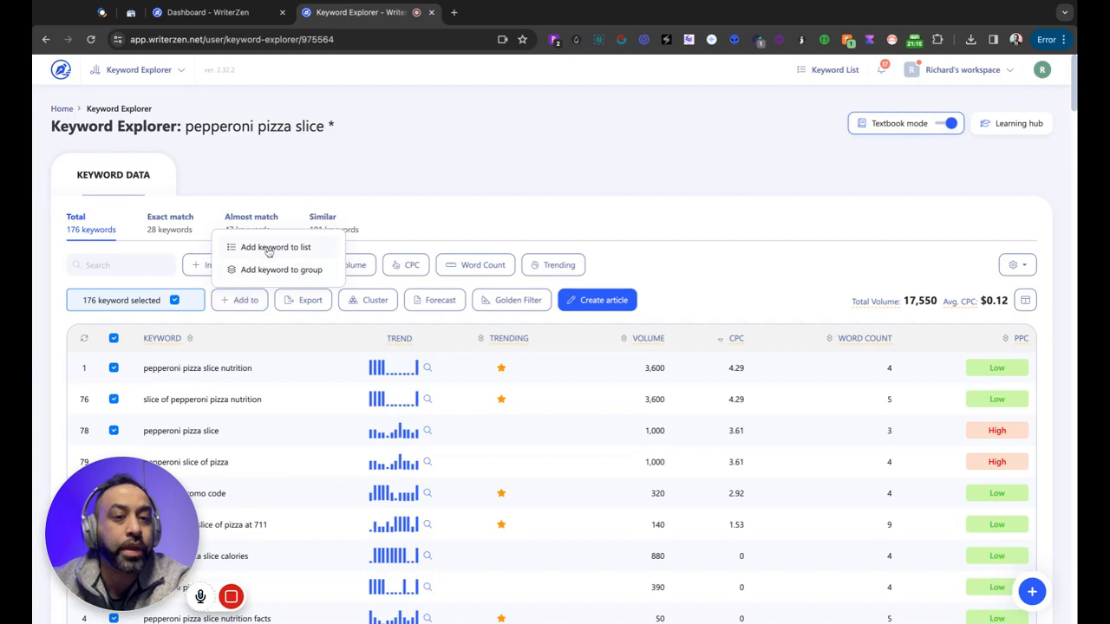
click(269, 249)
click(573, 236)
click(476, 364)
text(SEED KW pepperoni)
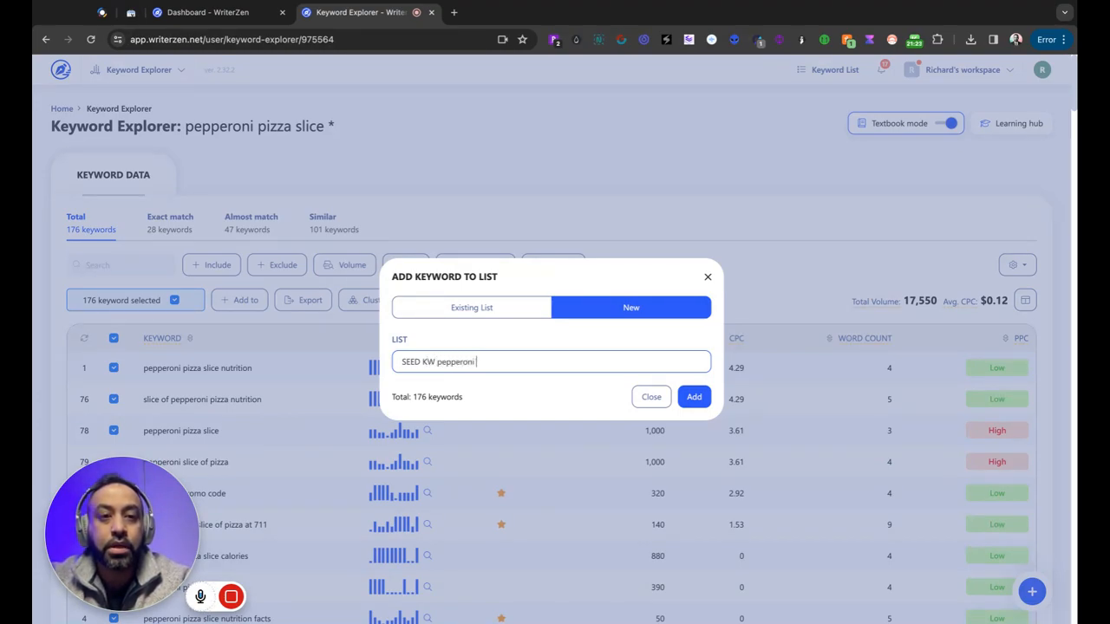
text( pizza slice)
click(692, 396)
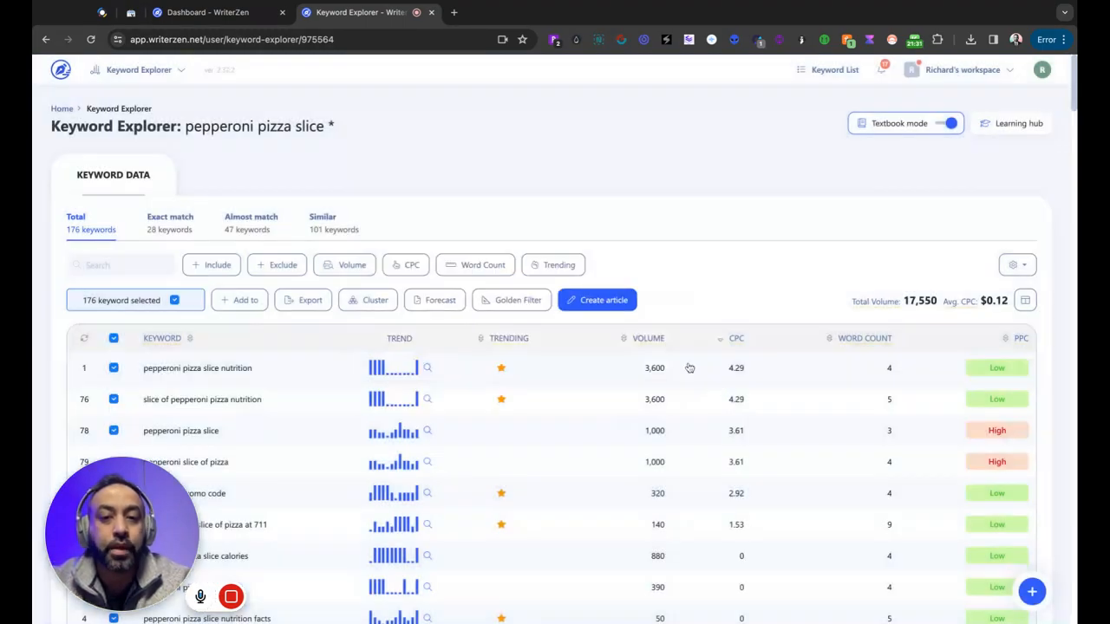
Start a new Keyword Planner project named "SEED KW pepperoni pizza slice *"
click(152, 70)
click(414, 114)
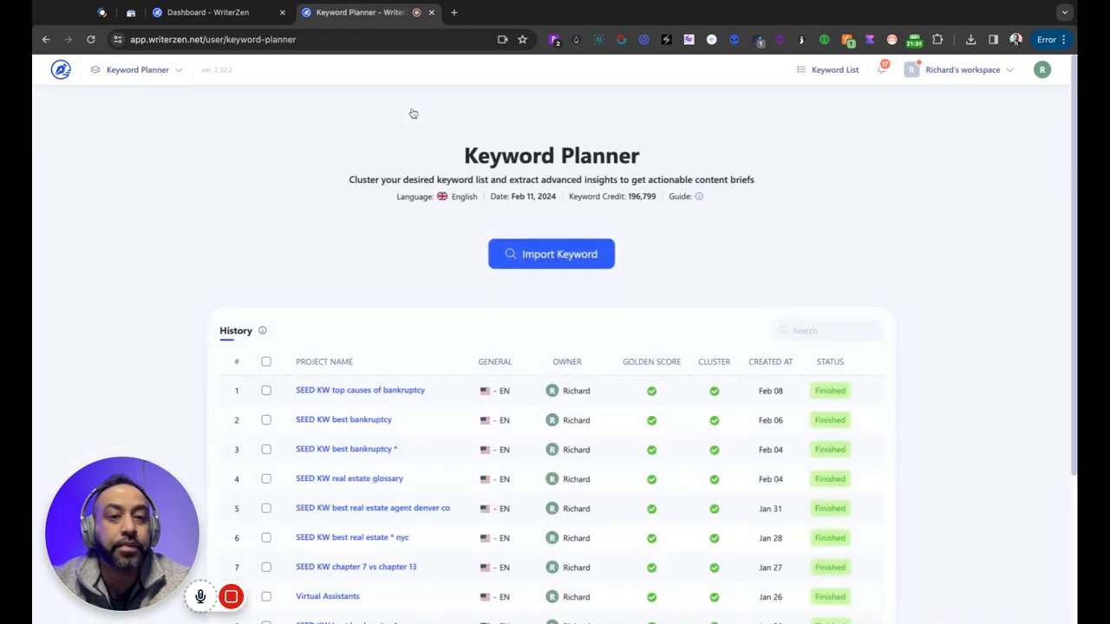
click(533, 253)
text(SEED KW pepperon)
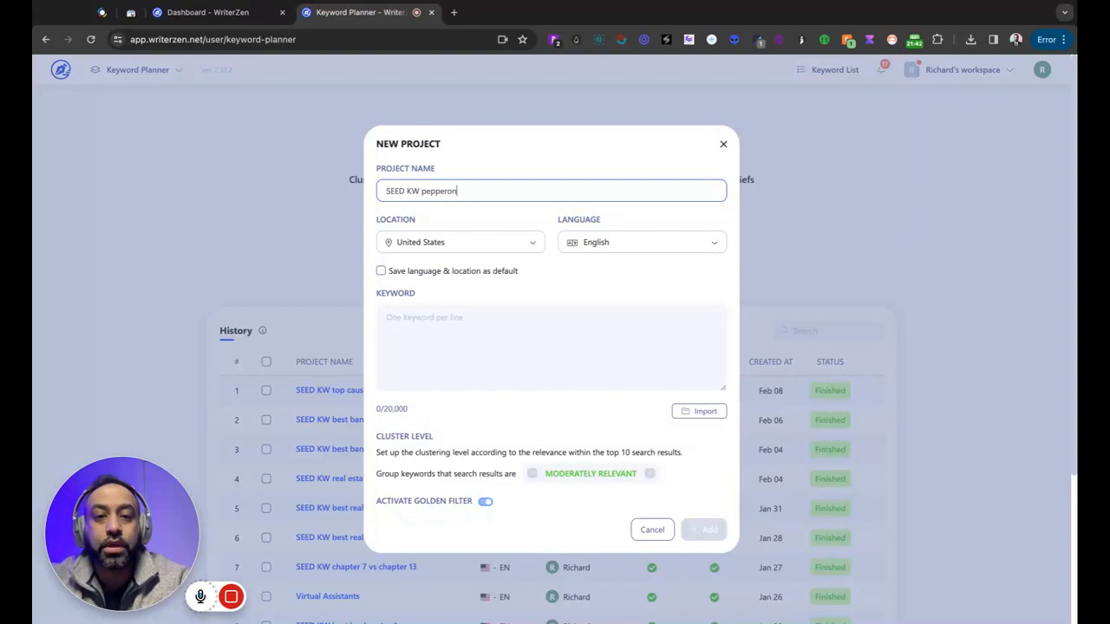
text(i po)
text(izza slice *)
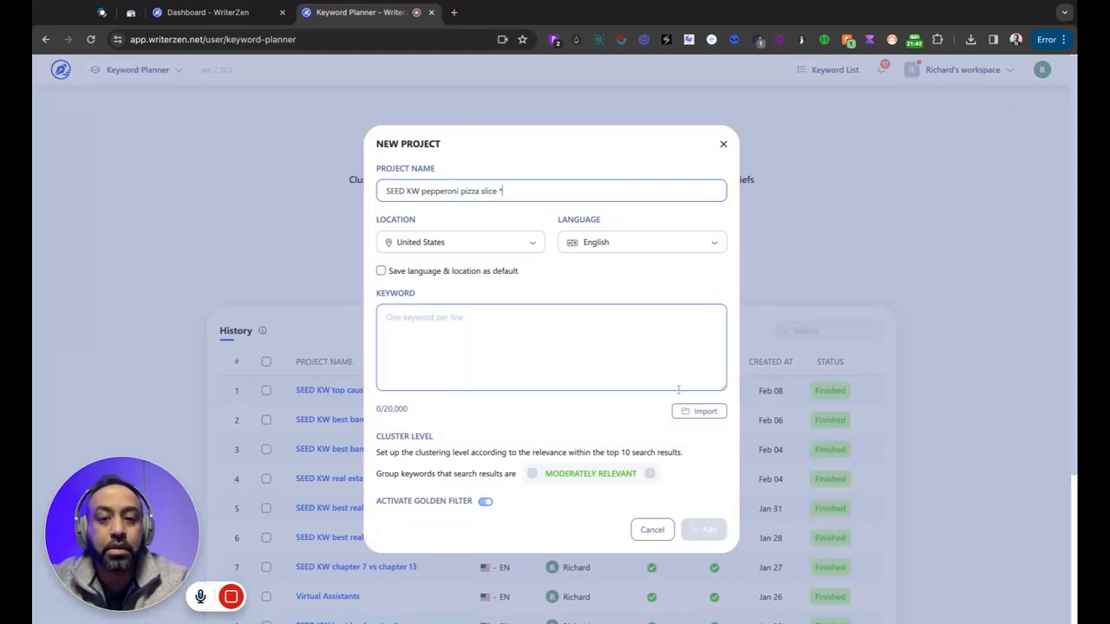
Import the saved pepperoni pizza slice keyword list into the project, review its keywords, and create the project
click(698, 411)
click(412, 303)
click(659, 447)
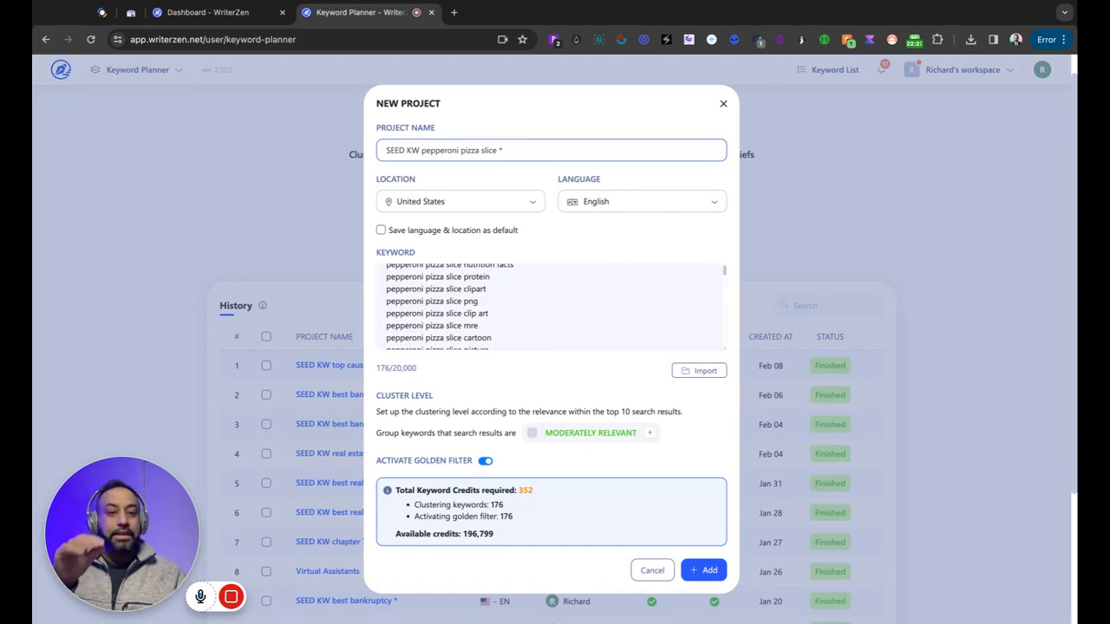
scroll(517, 312, up, 3)
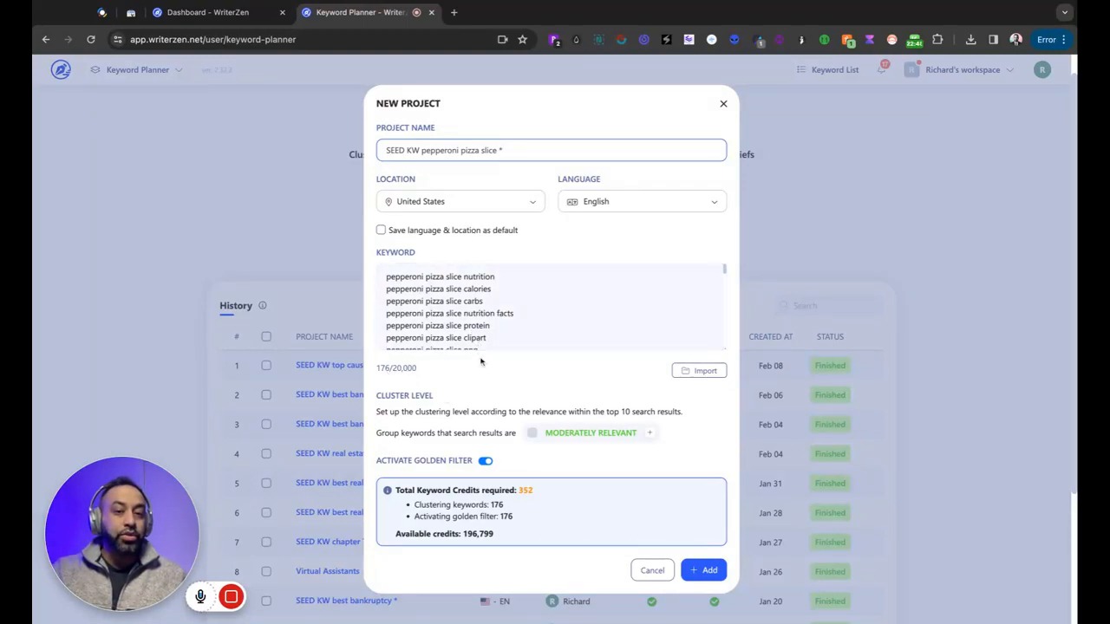
scroll(506, 297, down, 3)
scroll(506, 297, down, 3)
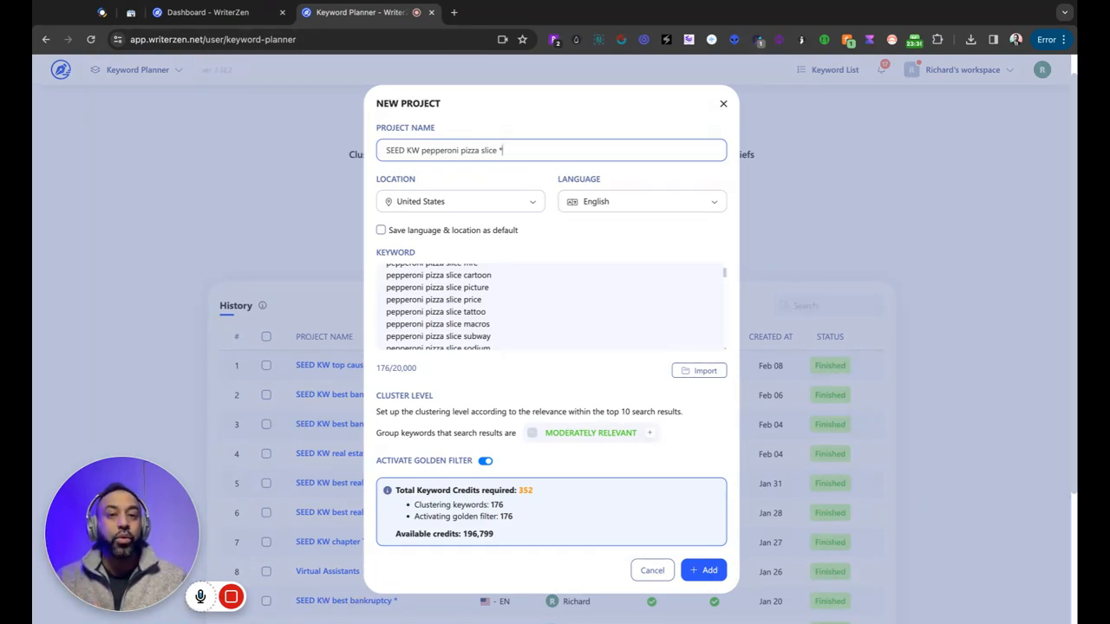
click(700, 570)
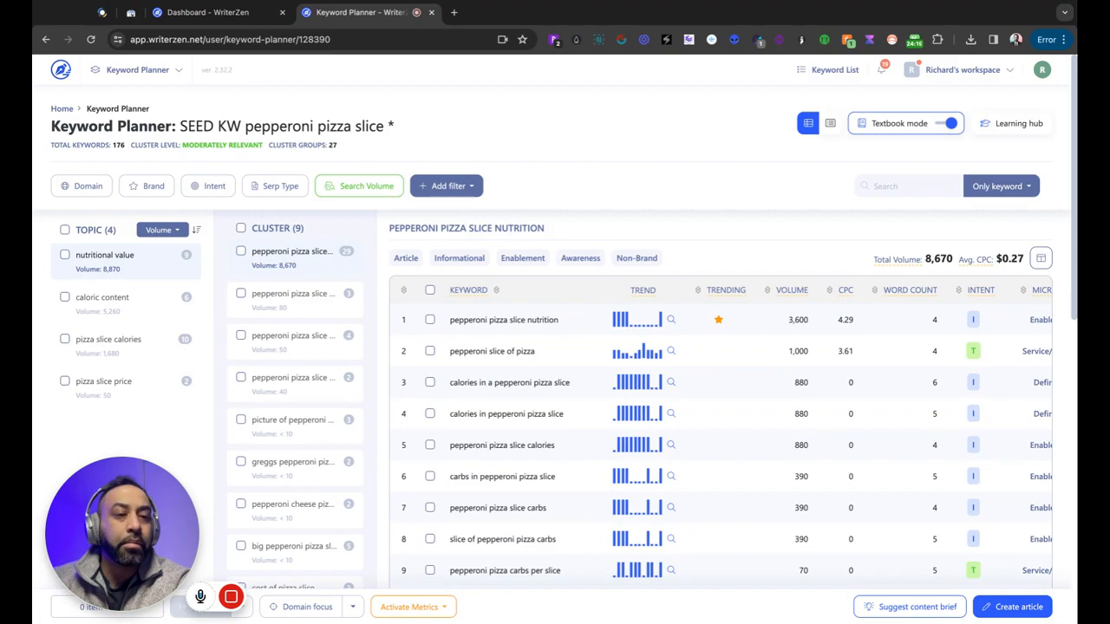
Select the nutritional value topic together with all its clusters, and clear that selection again
click(65, 256)
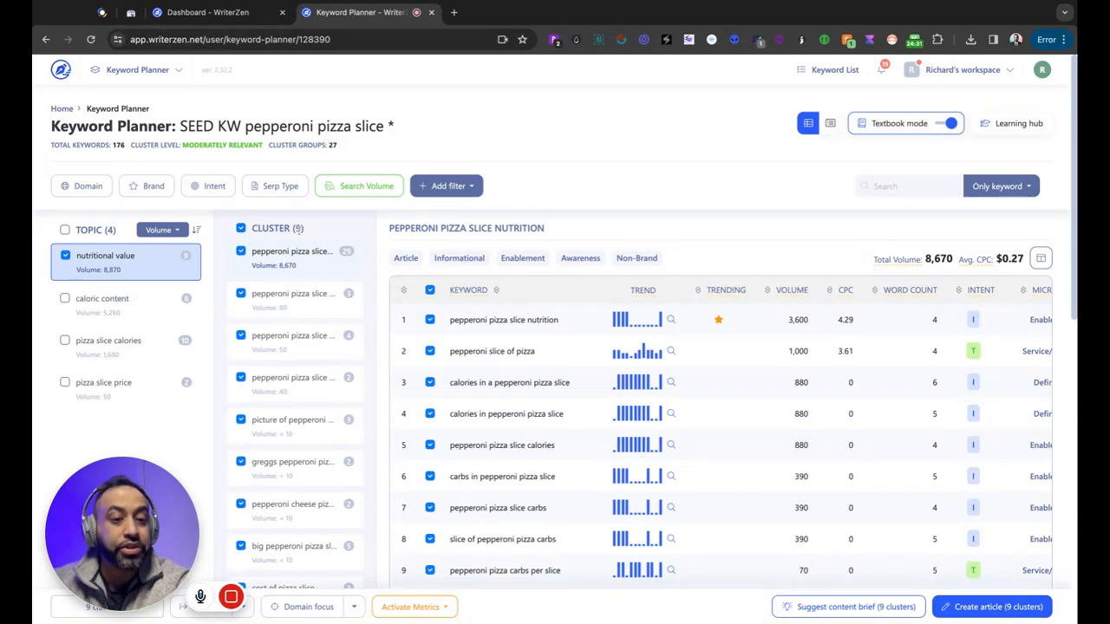
click(66, 257)
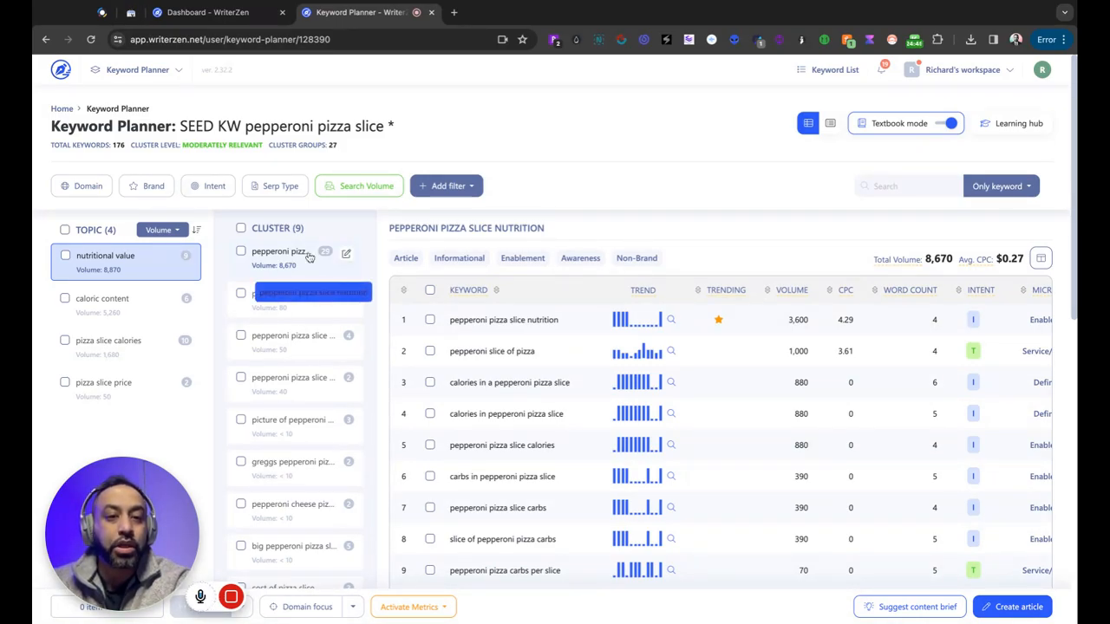
click(66, 257)
click(66, 258)
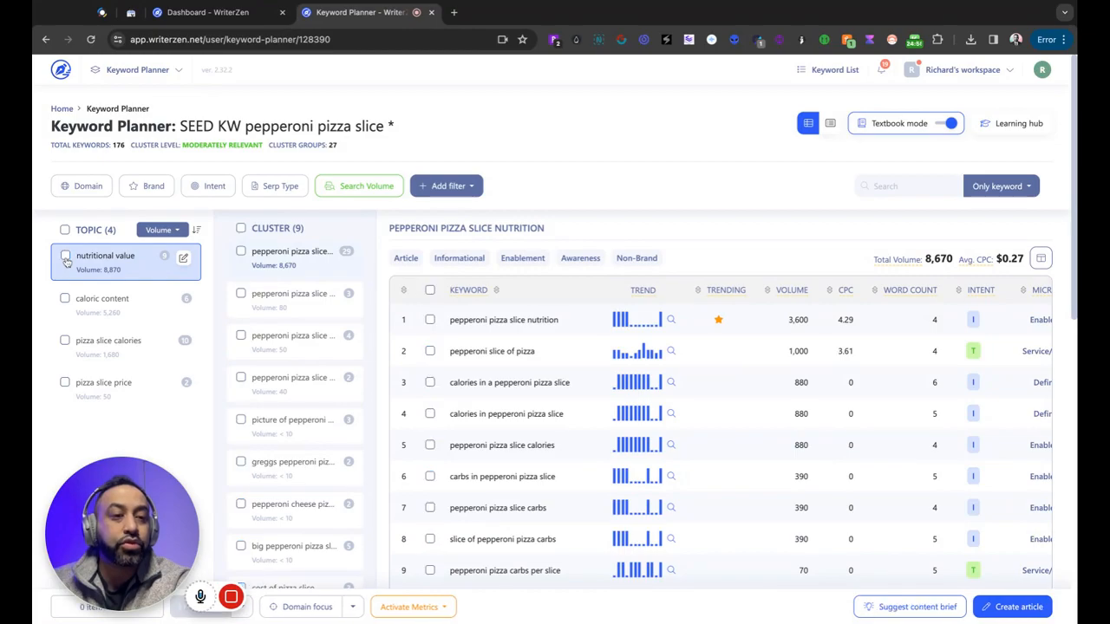
View the pepperoni pizza slice clipart cluster and return to the pepperoni pizza slice nutrition cluster
click(279, 260)
click(283, 307)
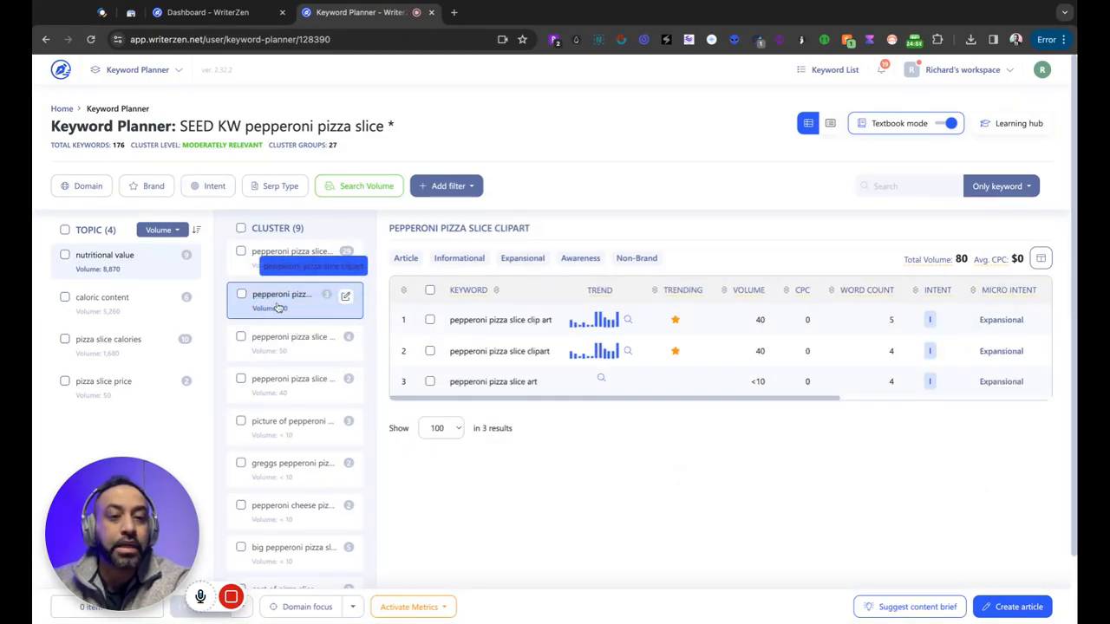
click(279, 255)
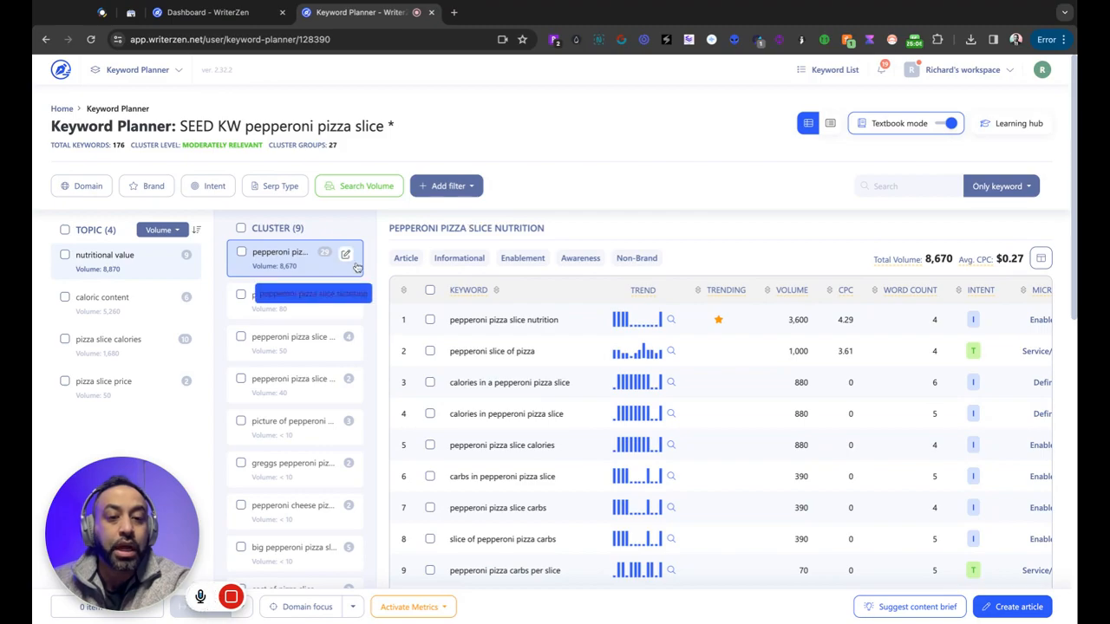
Examine the full keyword table of the pepperoni pizza slice nutrition cluster, including trends, volume and intent
scroll(450, 374, down, 5)
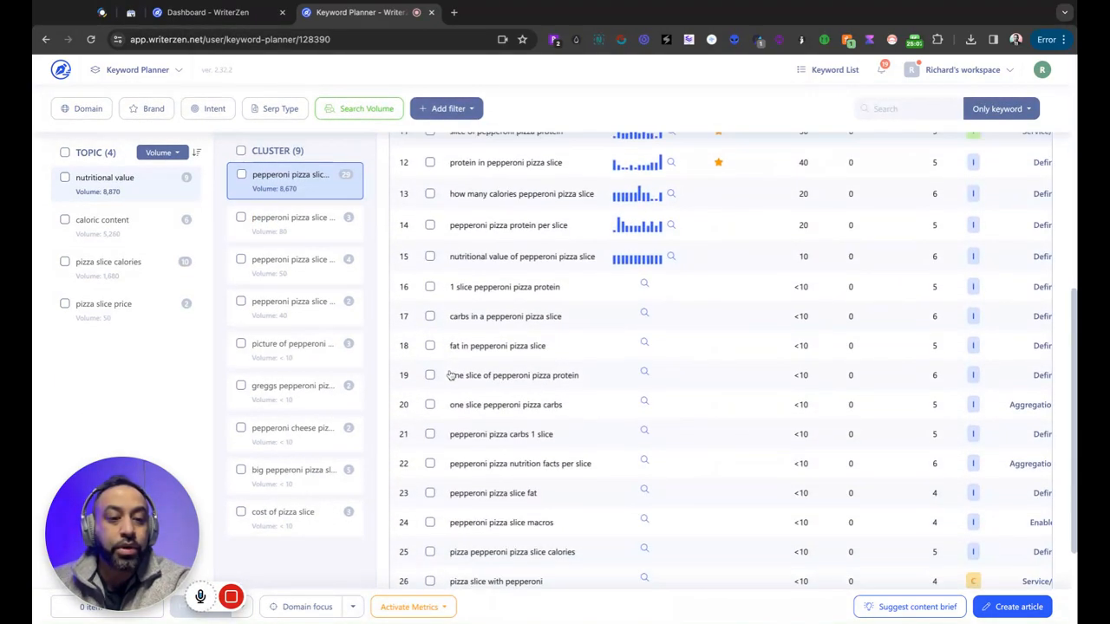
scroll(450, 375, up, 5)
scroll(450, 375, down, 5)
scroll(383, 231, down, 2)
scroll(383, 231, up, 10)
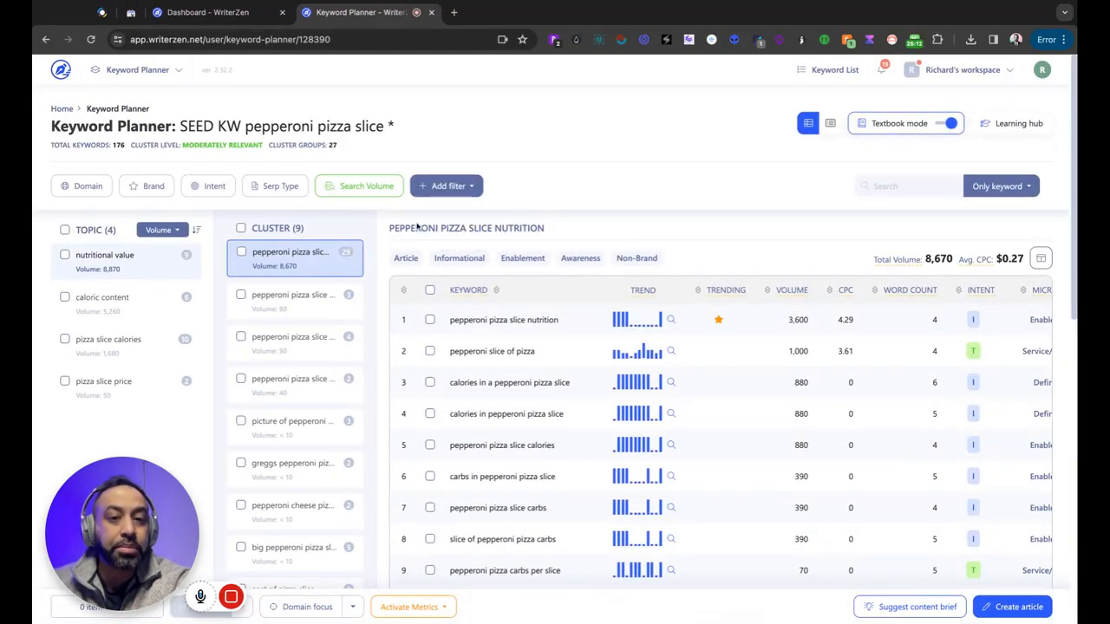
scroll(501, 382, down, 3)
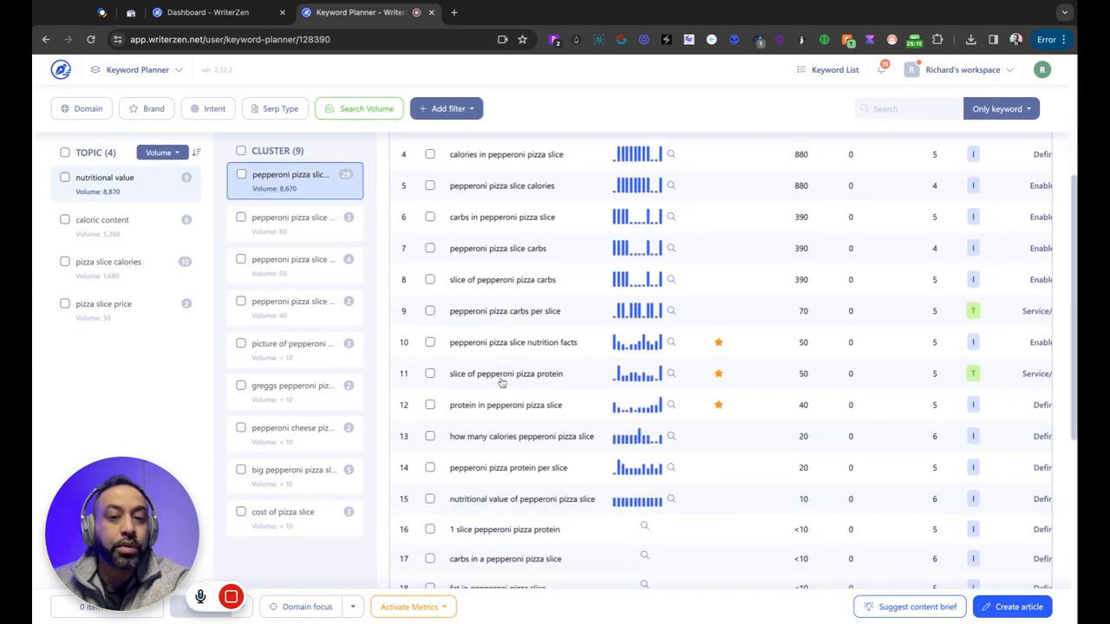
scroll(501, 383, down, 5)
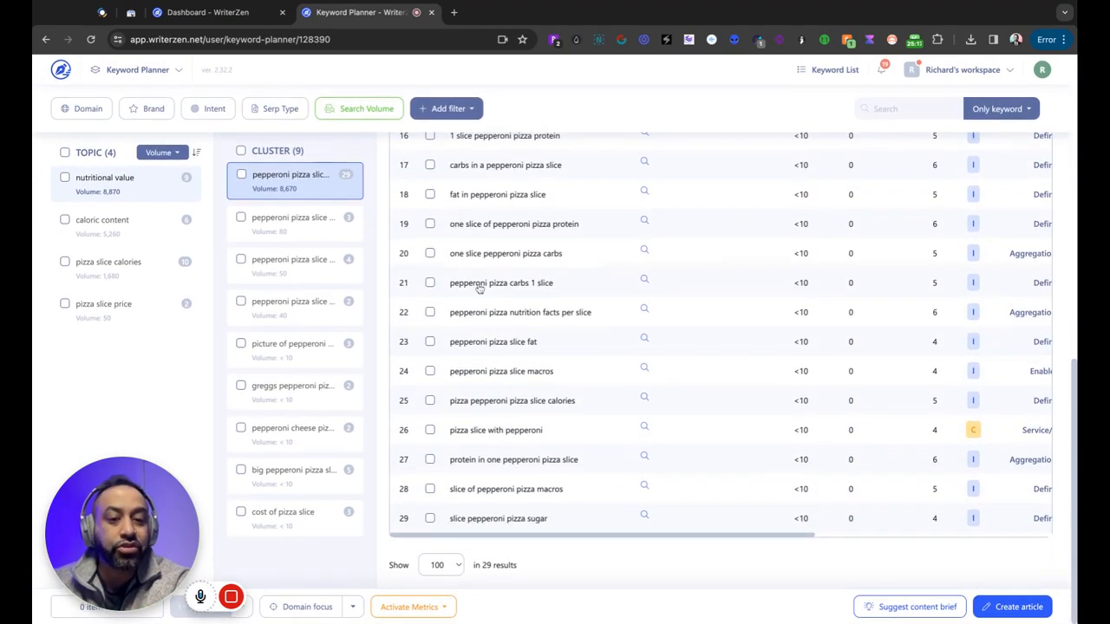
scroll(479, 289, up, 8)
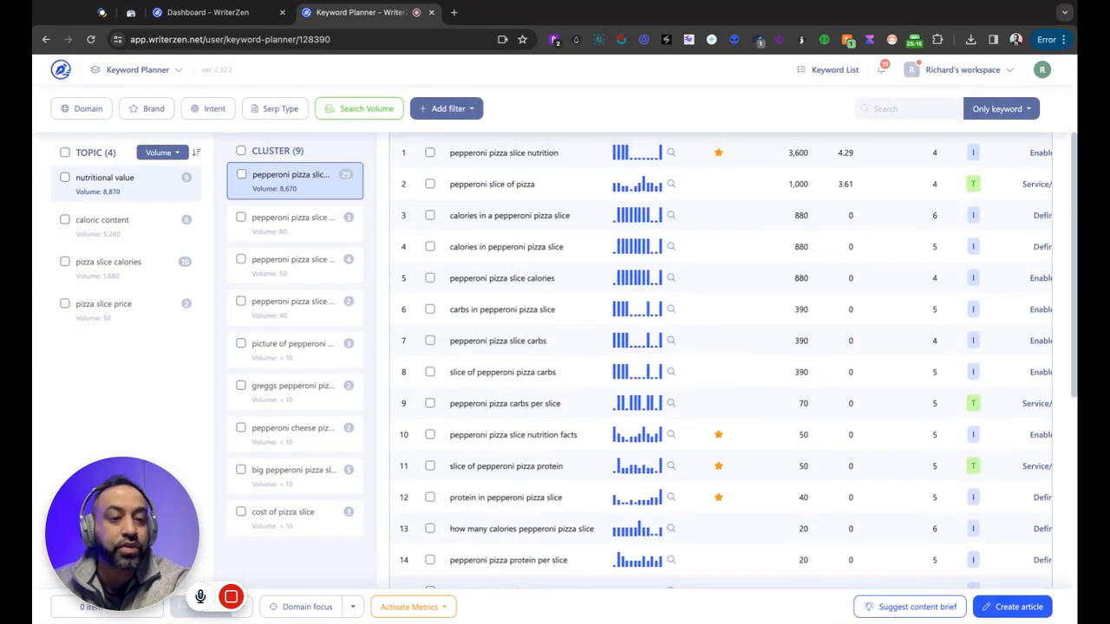
scroll(552, 342, up, 2)
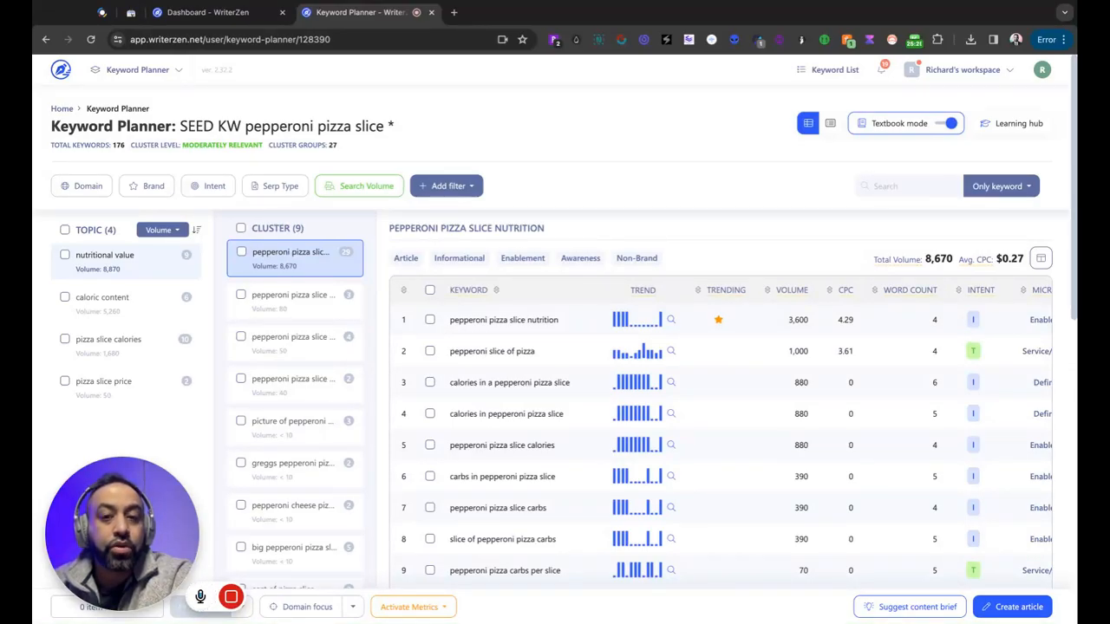
Add the Allintitle keyword filter to the planner's filter options
click(447, 185)
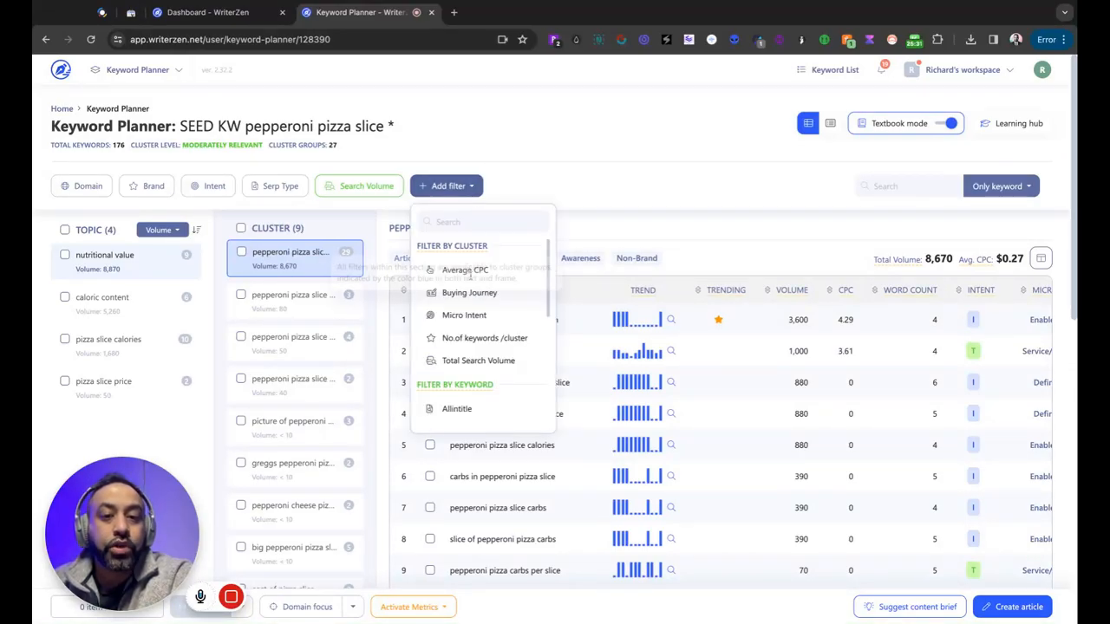
scroll(471, 301, down, 1)
click(457, 362)
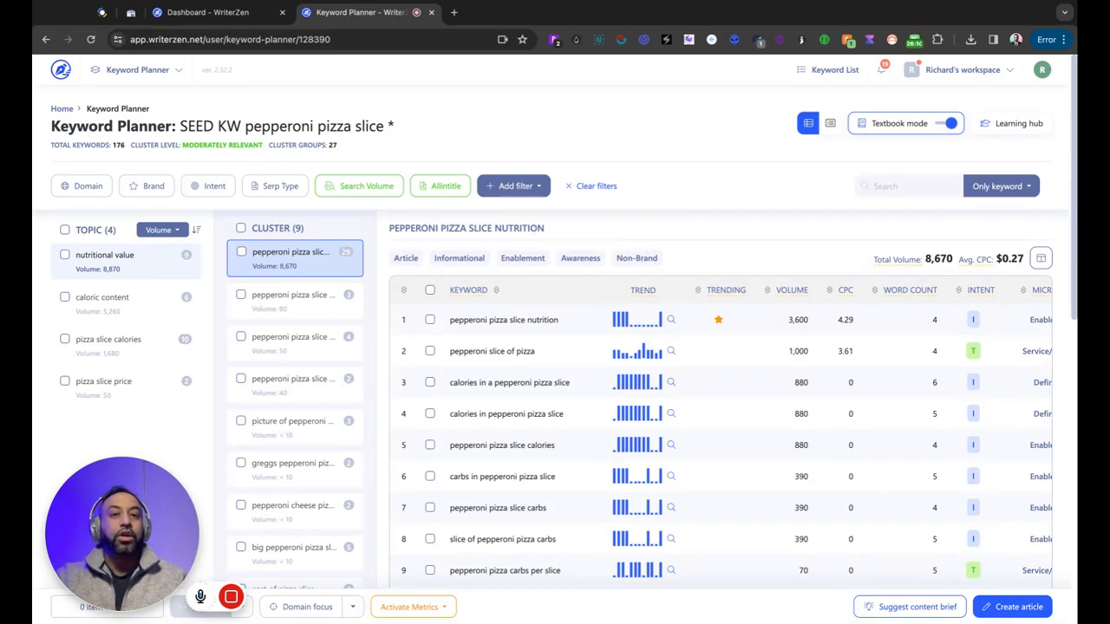
Try to apply a maximum of 1 to the Allintitle filter
click(451, 192)
click(501, 231)
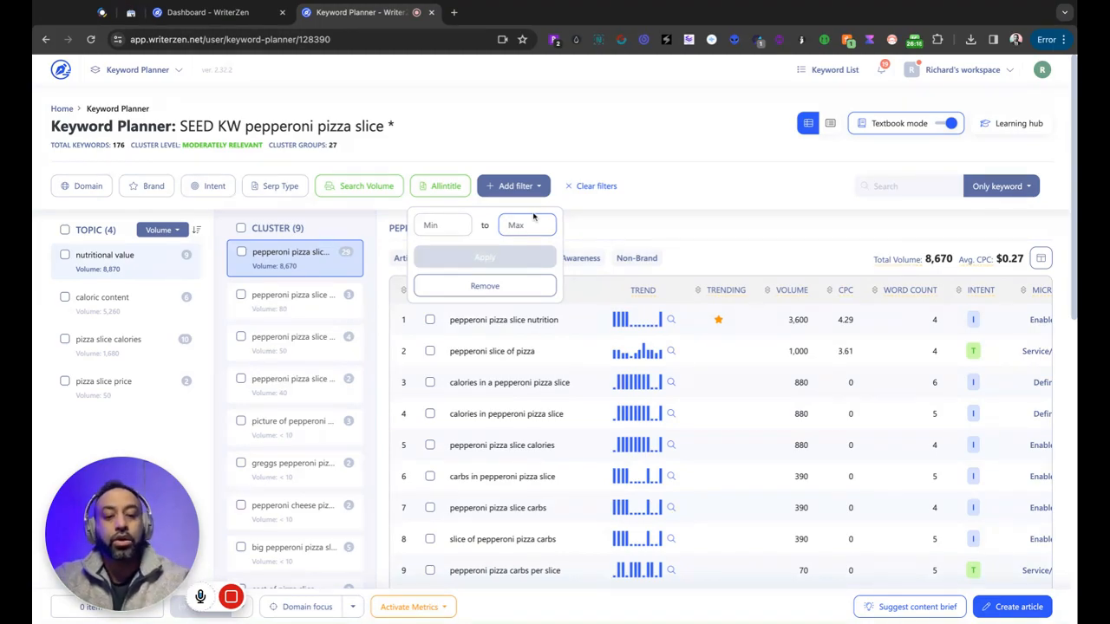
text(1)
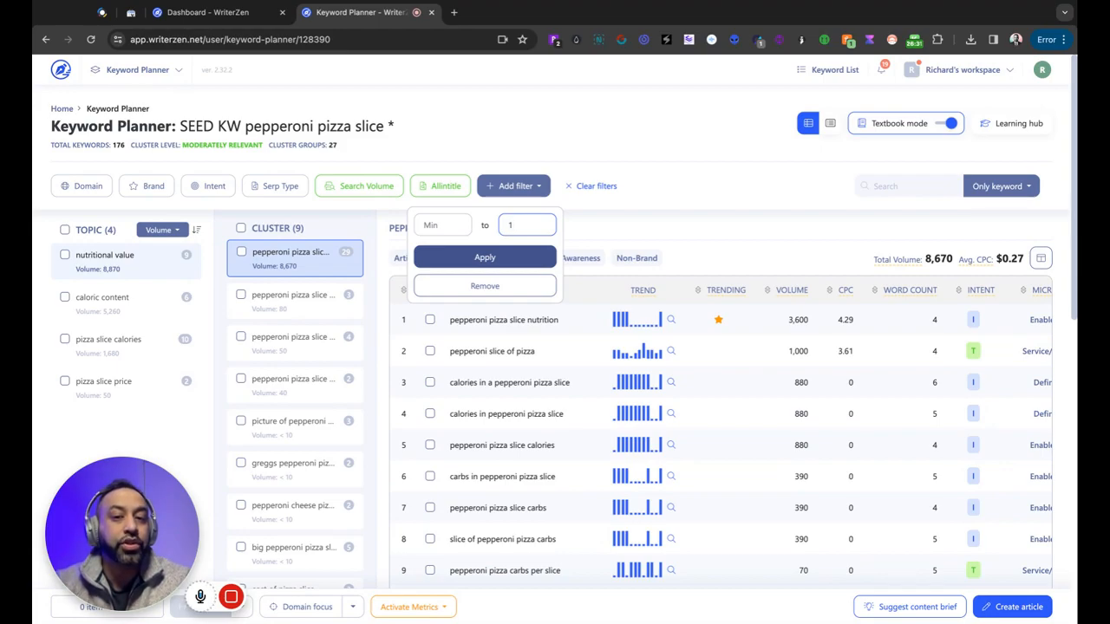
click(458, 256)
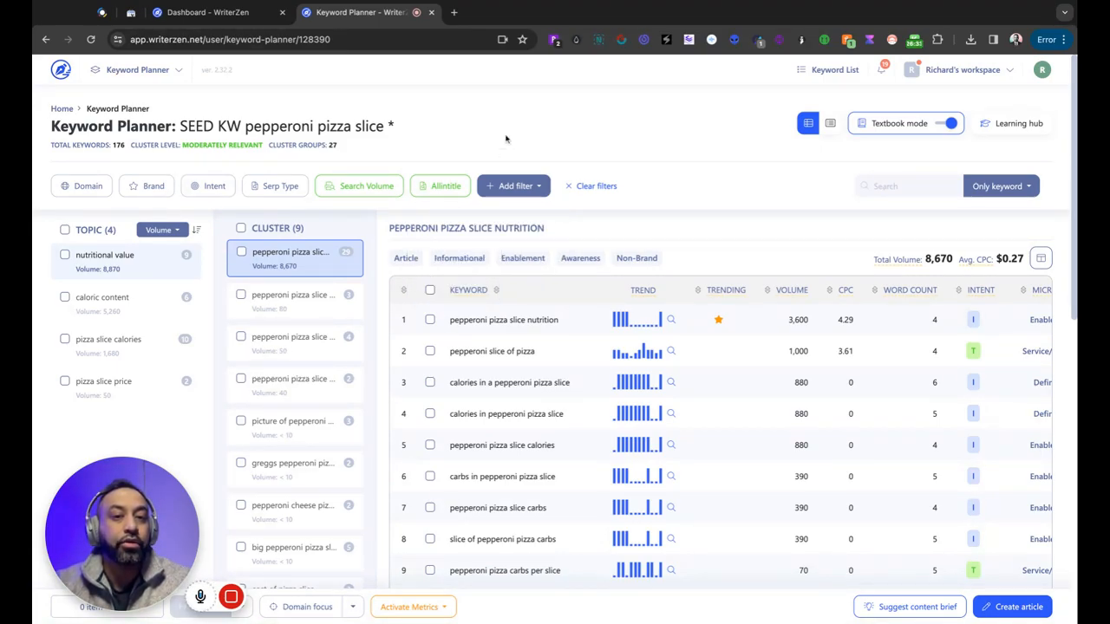
Select the pepperoni pizza slice nutrition cluster and filter the keywords to an Allintitle maximum of 1
click(241, 253)
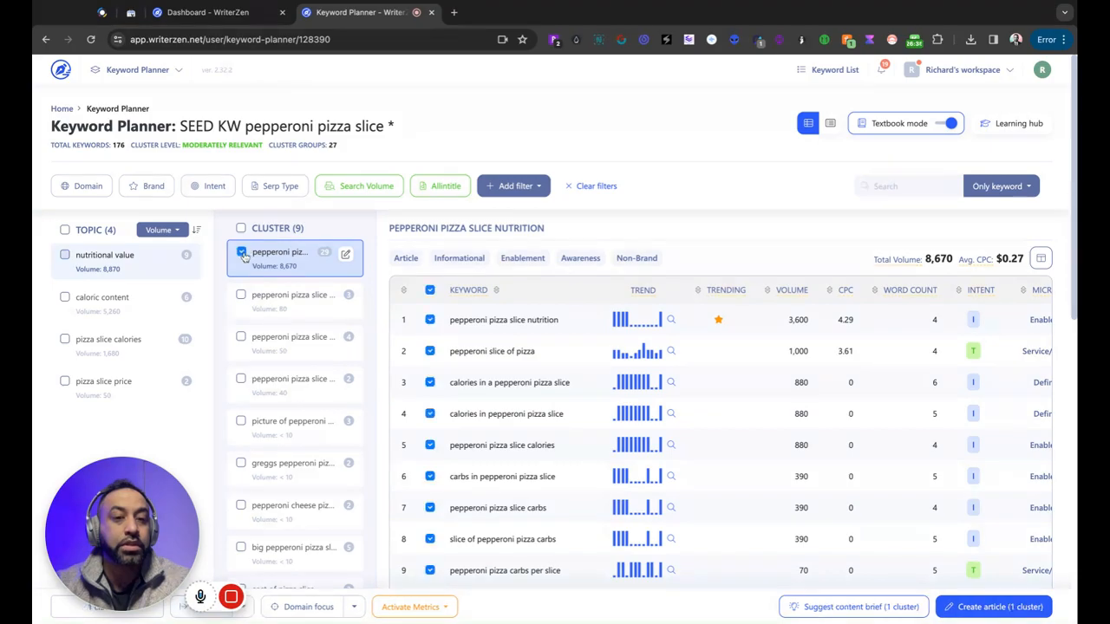
click(436, 186)
click(502, 227)
text(1)
click(485, 258)
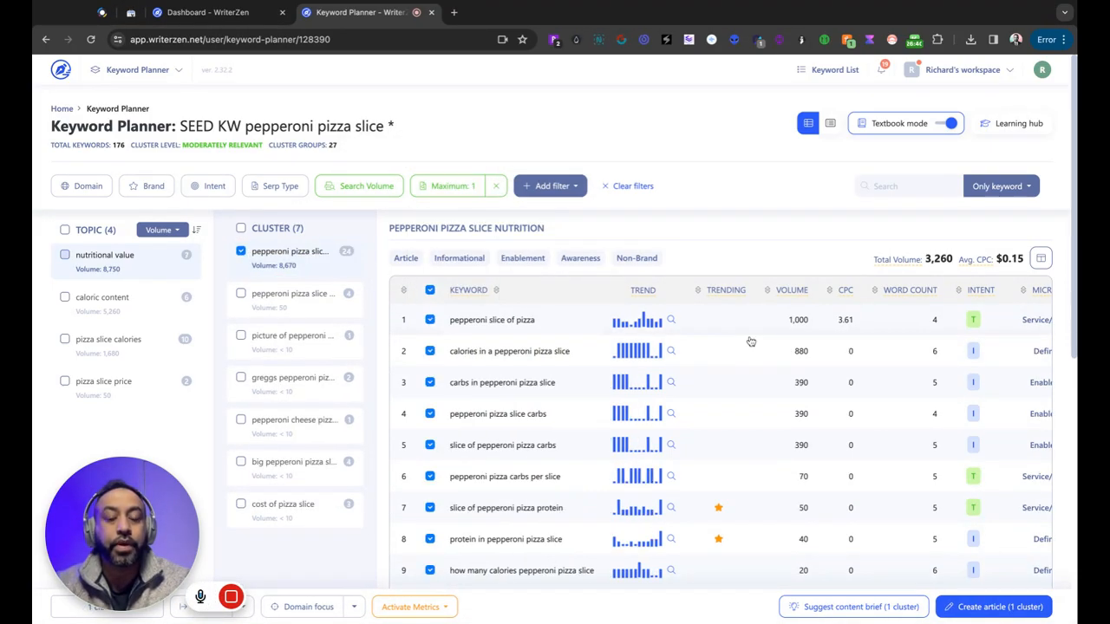
Examine the filtered cluster's intent, Allintitle, golden score and PPC columns for each keyword
scroll(758, 383, right, 5)
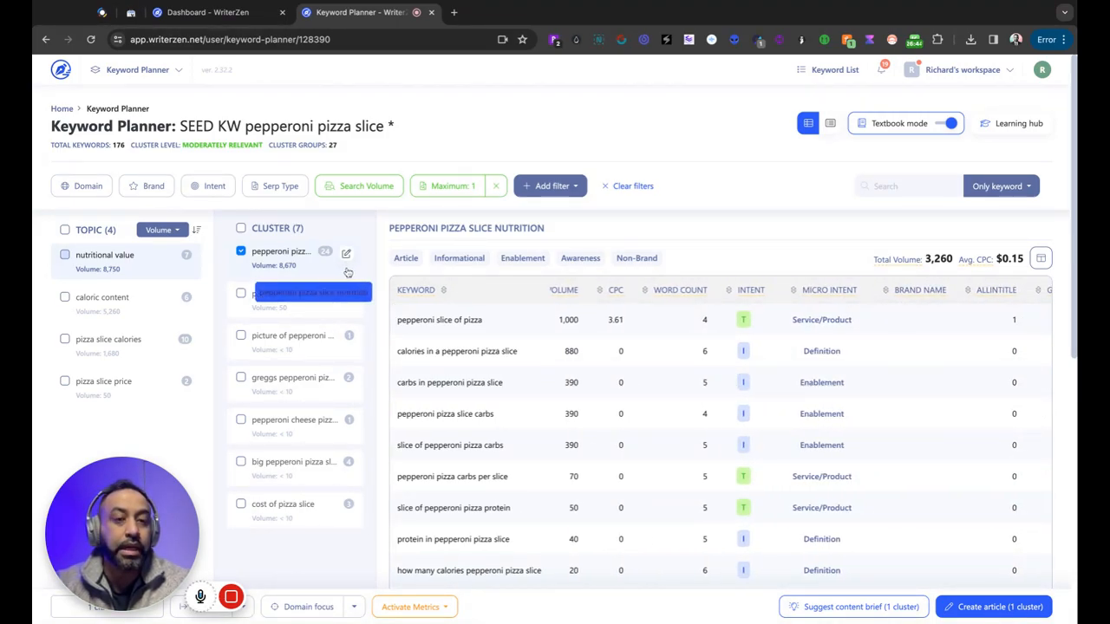
scroll(617, 384, left, 5)
scroll(641, 382, right, 6)
scroll(658, 388, left, 6)
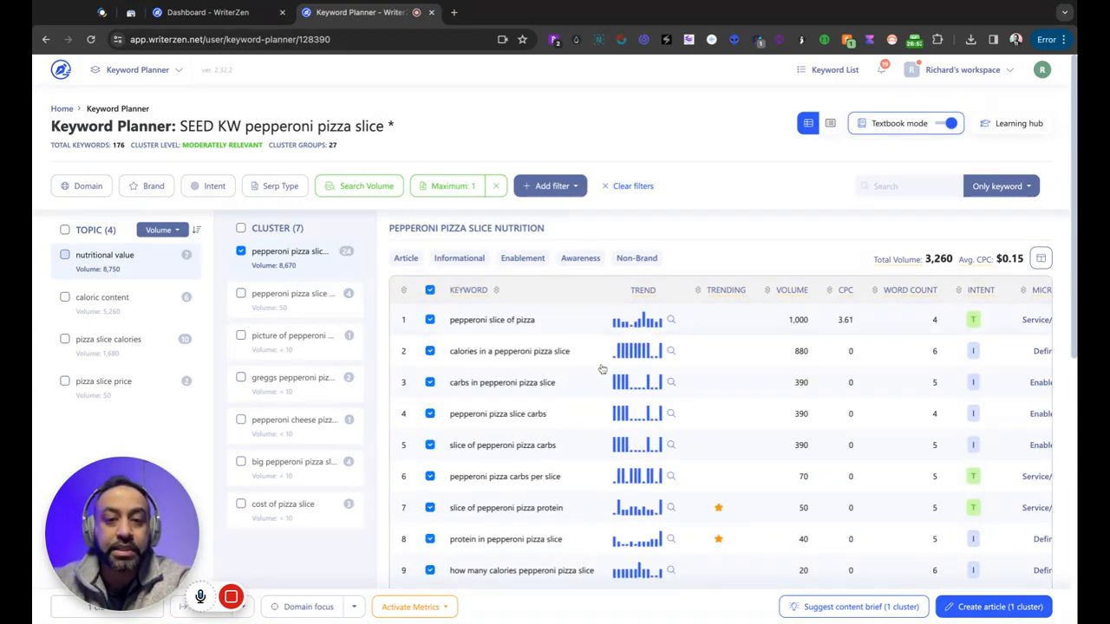
scroll(603, 371, right, 5)
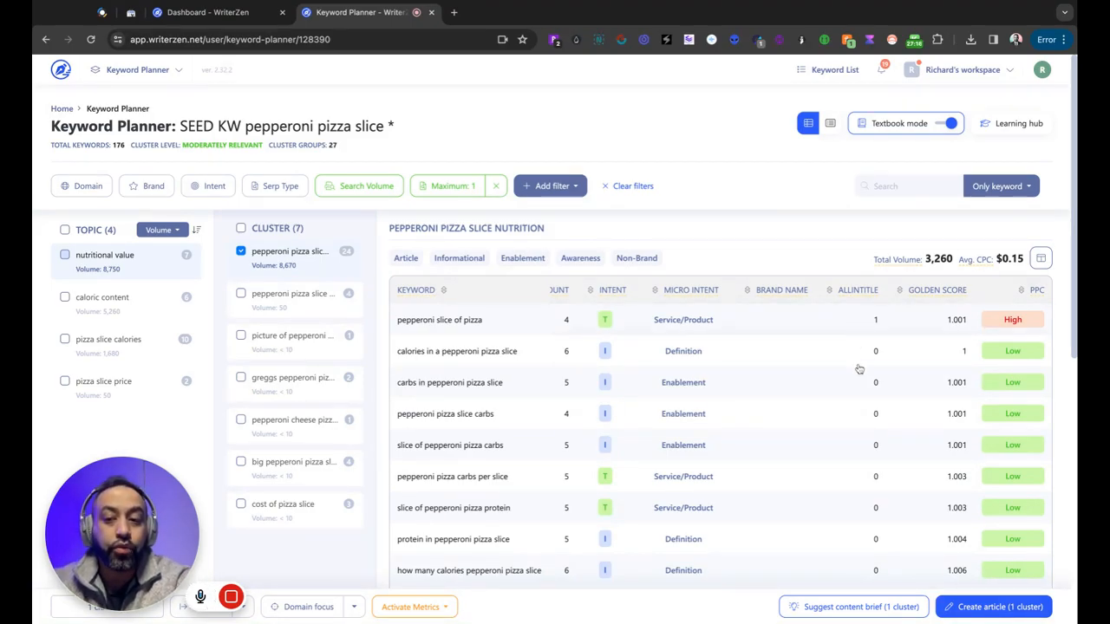
Compare search volume, trend and Allintitle values across the full keyword list of the pepperoni pizza slice nutrition cluster
scroll(851, 472, left, 10)
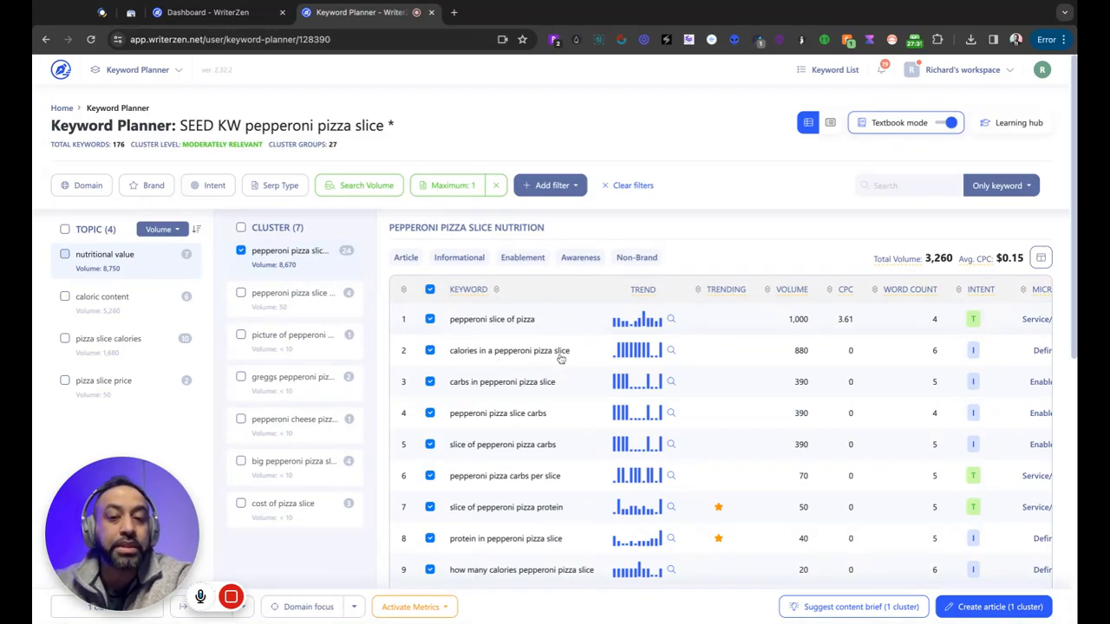
scroll(560, 359, right, 5)
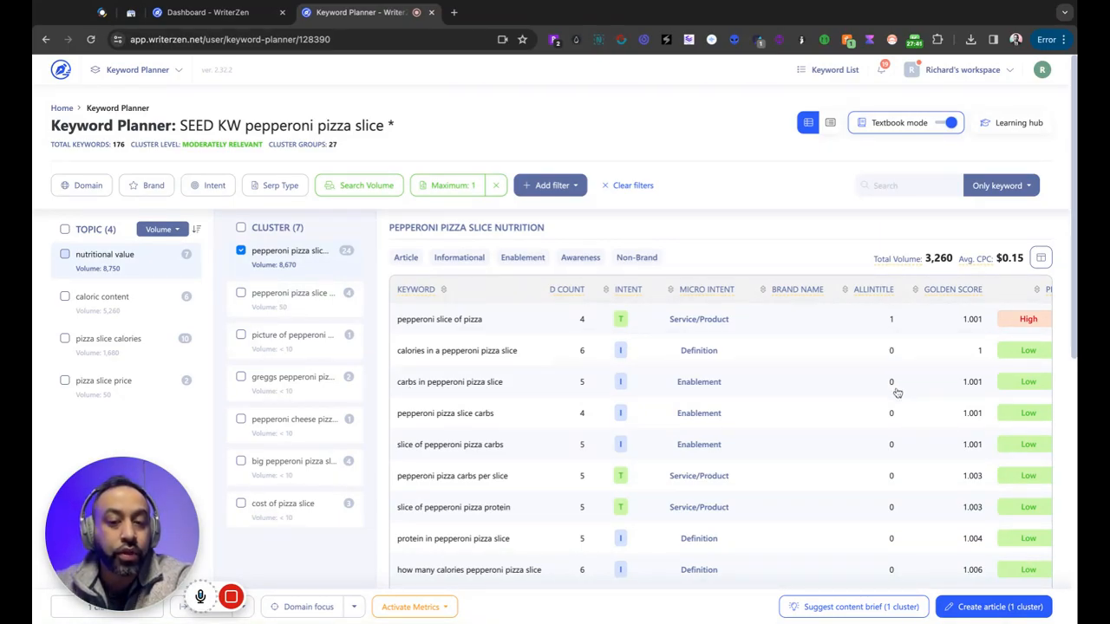
scroll(840, 434, down, 10)
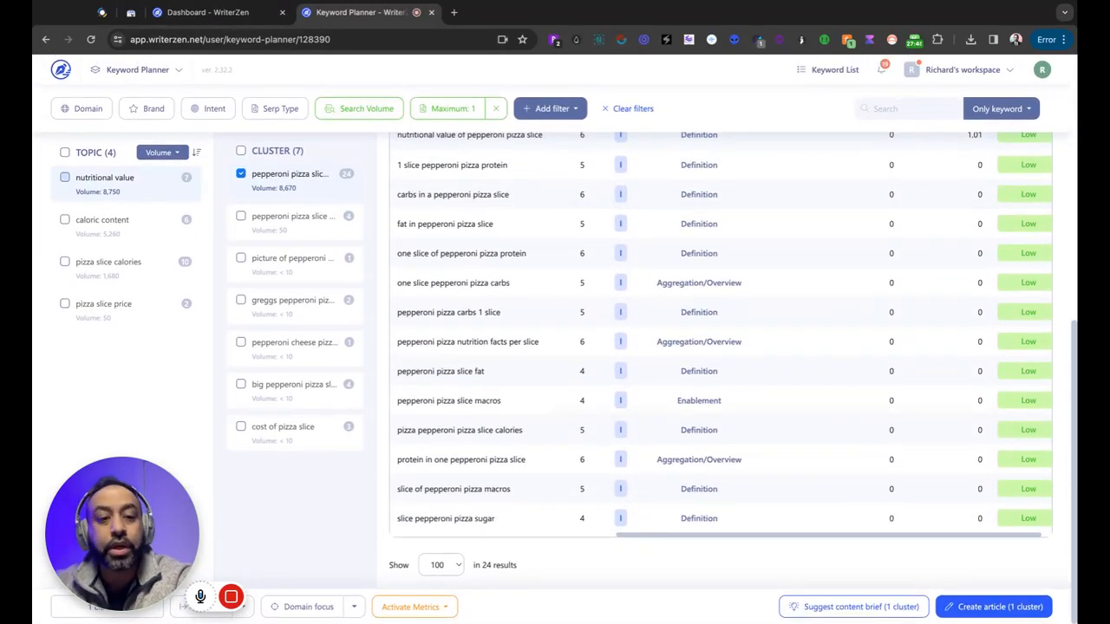
scroll(507, 286, up, 10)
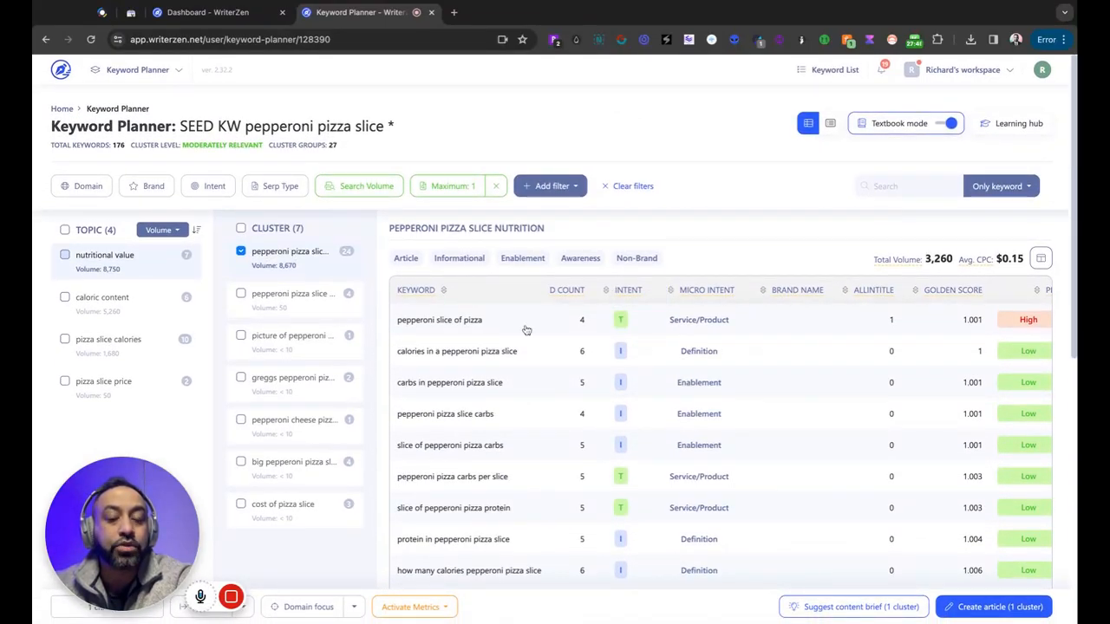
scroll(485, 424, down, 10)
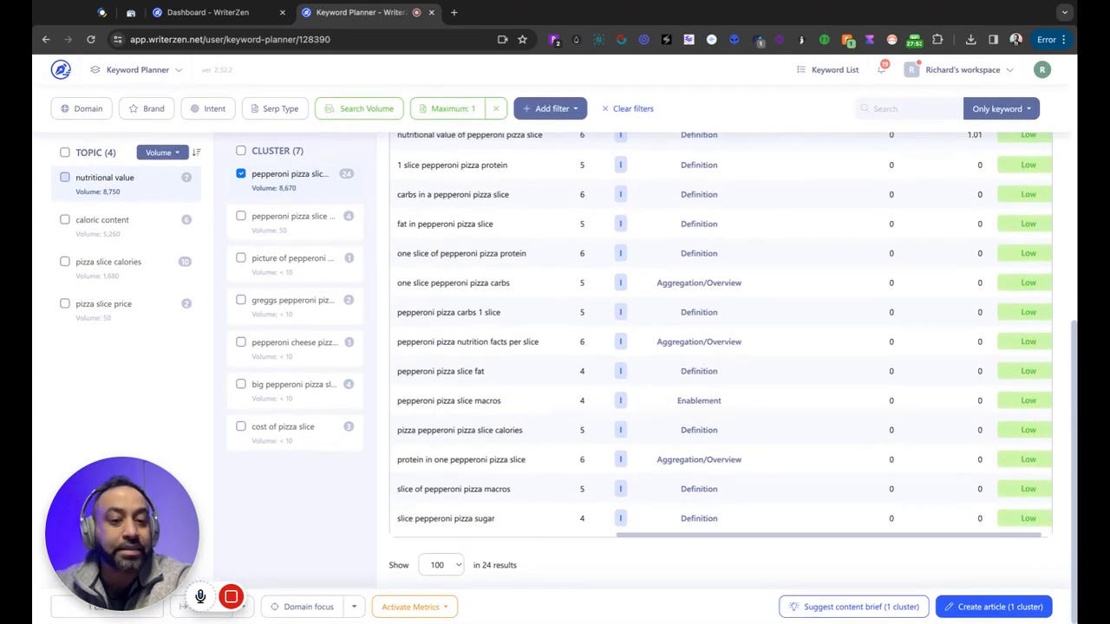
scroll(486, 425, up, 10)
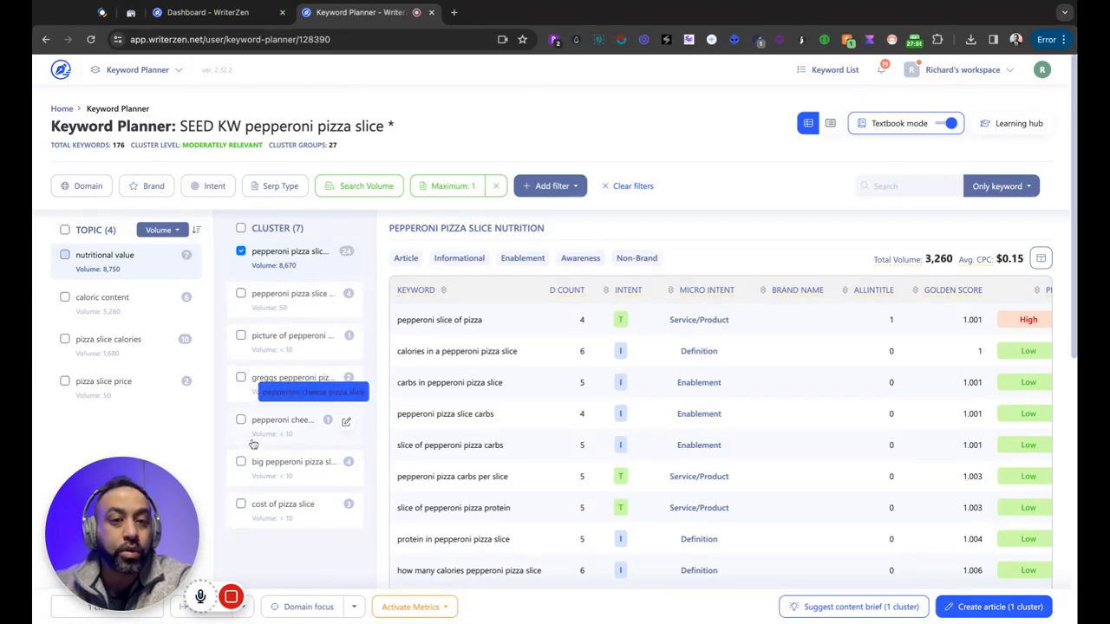
Add a Golden Score keyword filter by ranking probability and apply it with the SERPs position set to 1
click(570, 198)
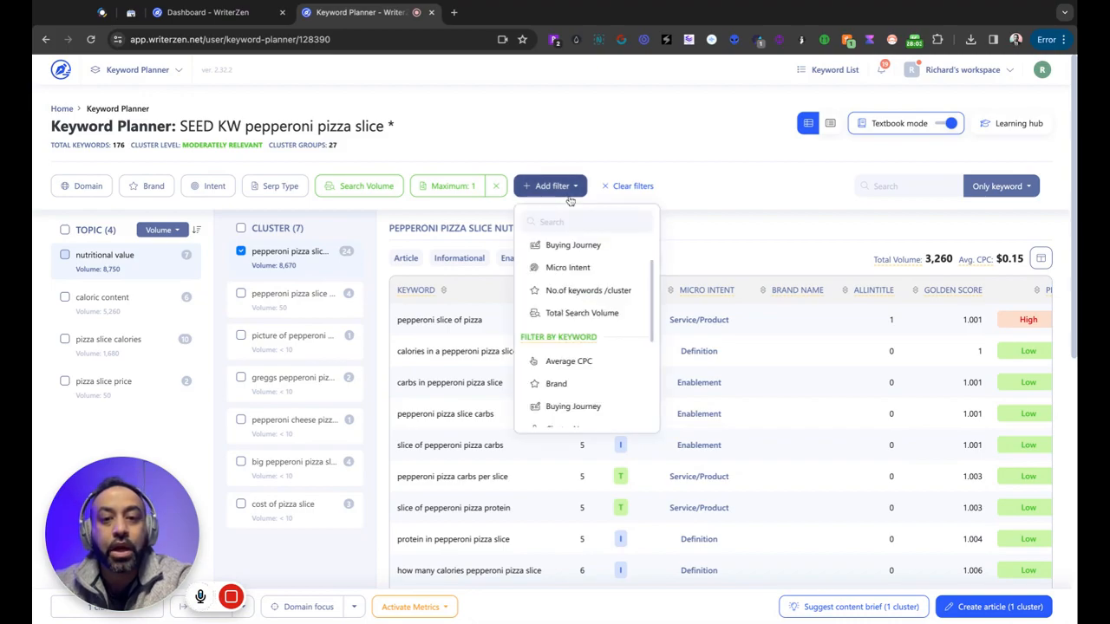
scroll(580, 310, down, 5)
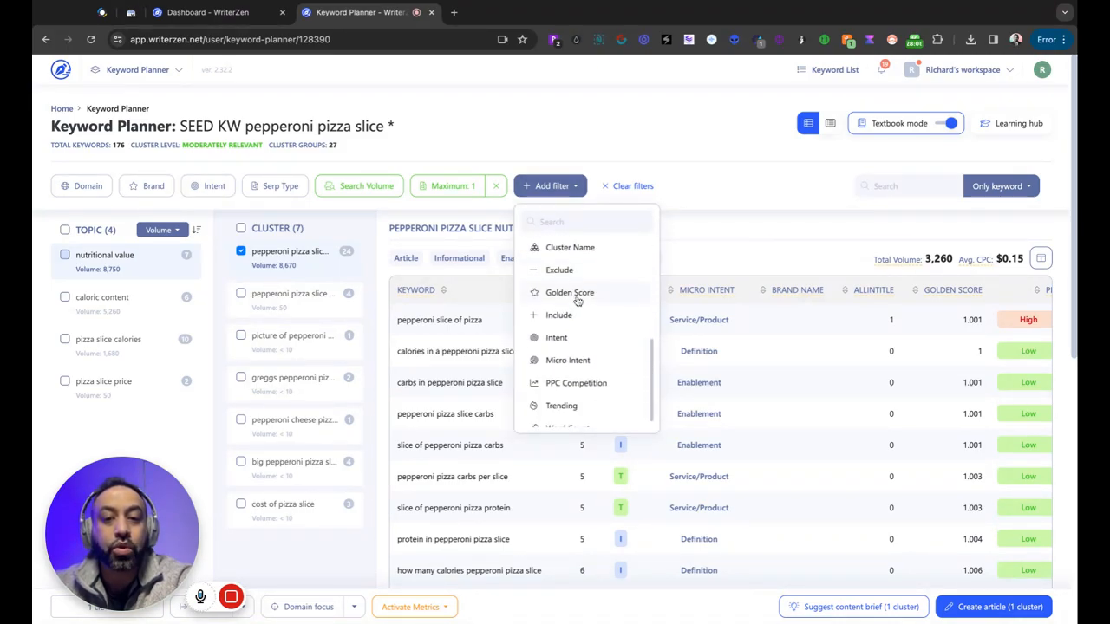
click(574, 294)
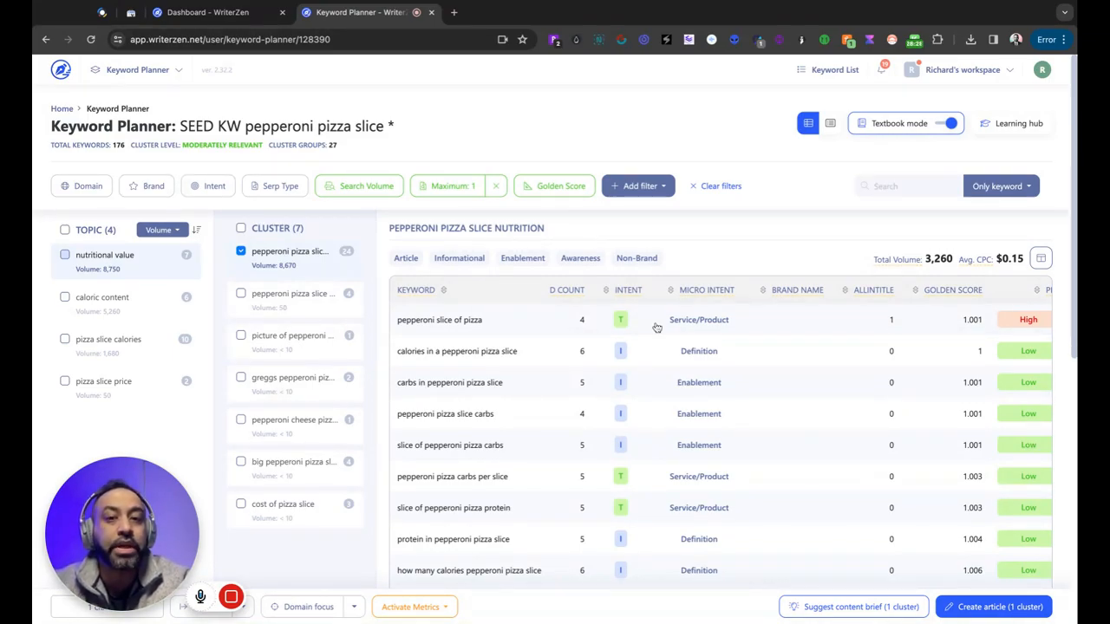
click(554, 186)
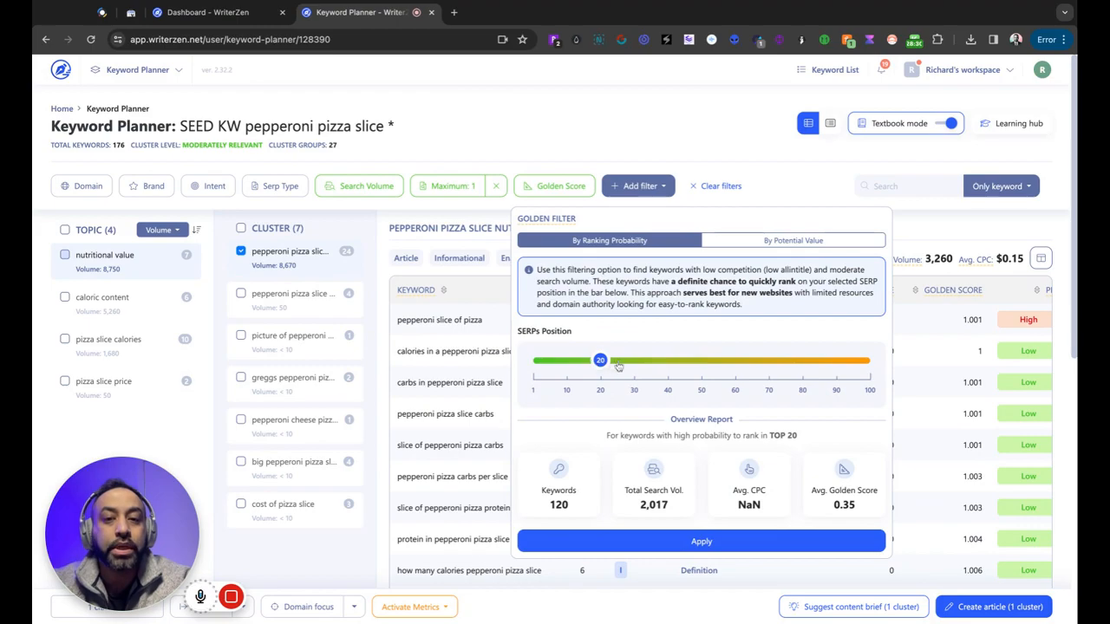
drag(602, 365, 534, 361)
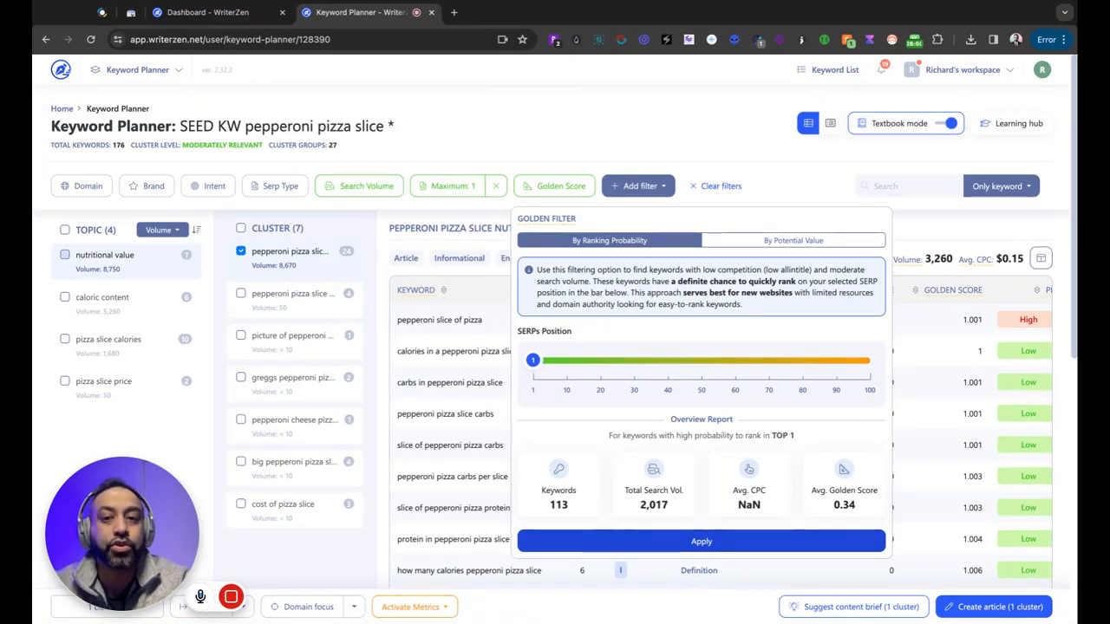
click(701, 541)
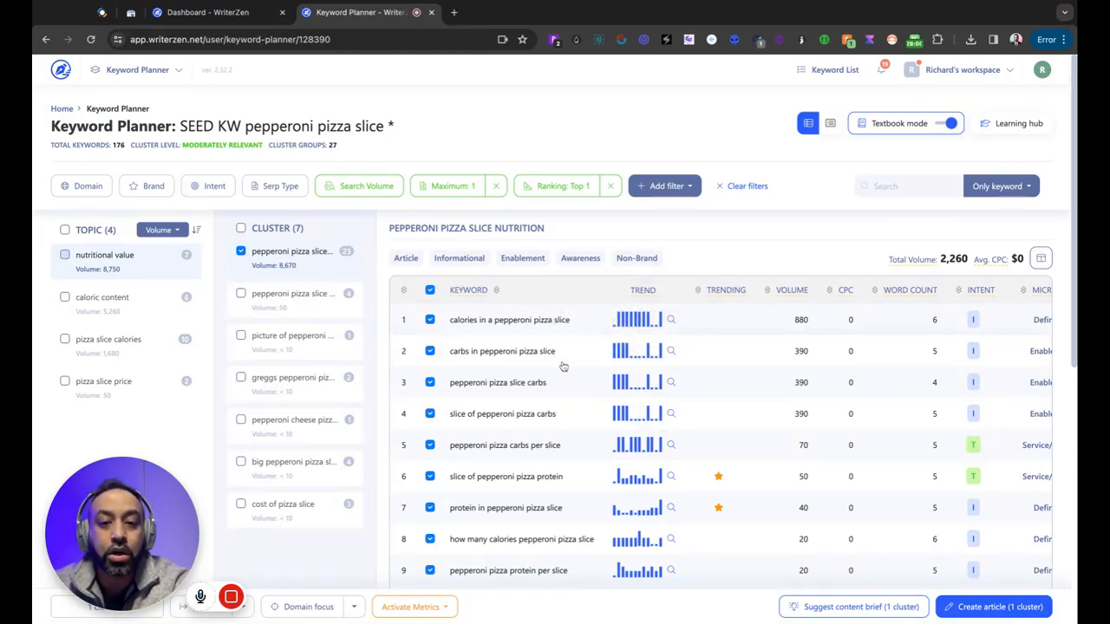
Examine the Top 1 filtered keywords' micro intent, Allintitle, golden score and PPC values through the end of the list
scroll(560, 422, down, 4)
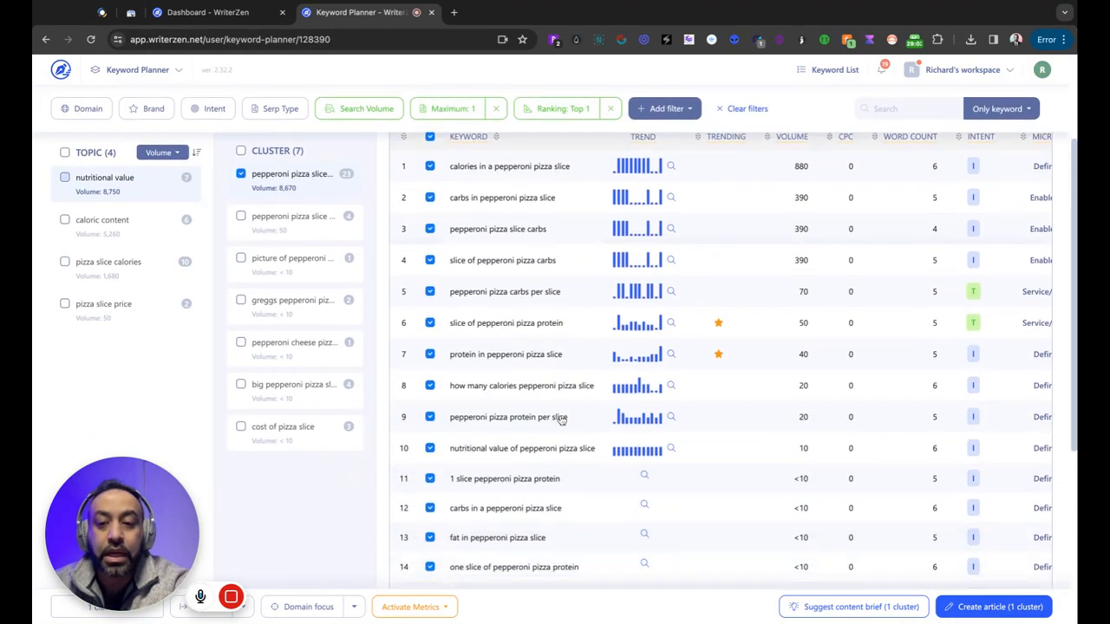
scroll(560, 421, right, 4)
scroll(711, 395, up, 5)
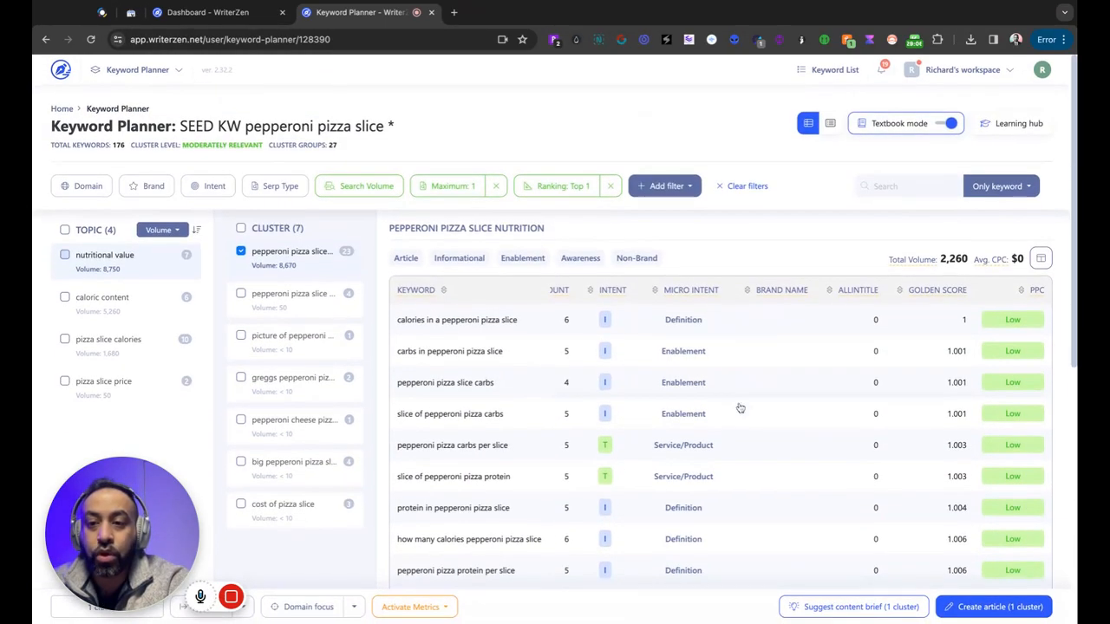
scroll(738, 410, down, 2)
scroll(738, 409, down, 2)
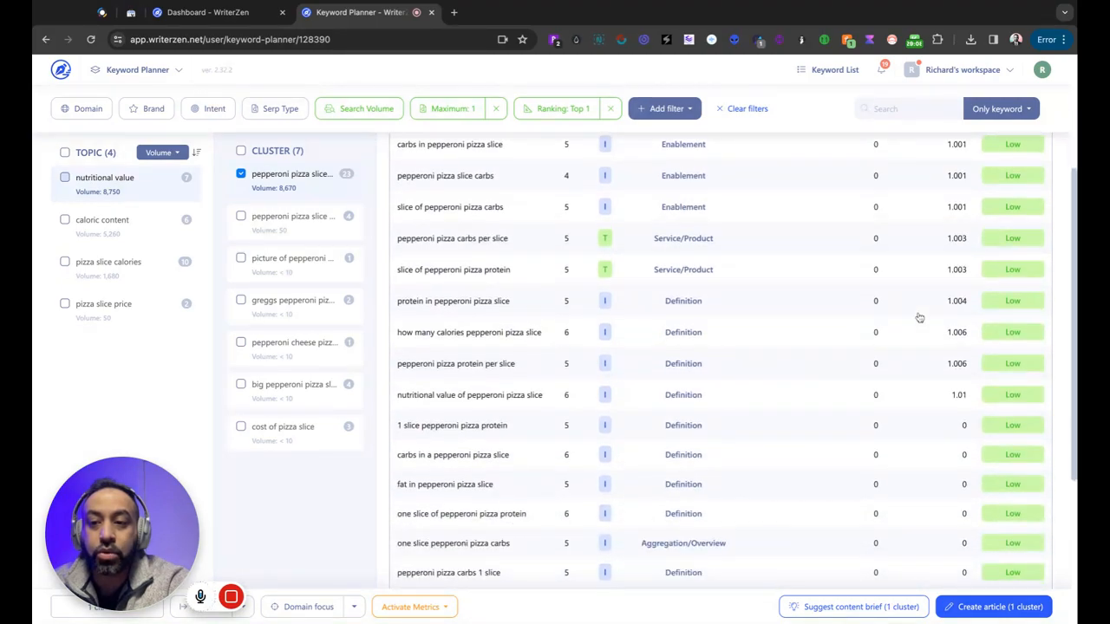
scroll(1007, 278, up, 3)
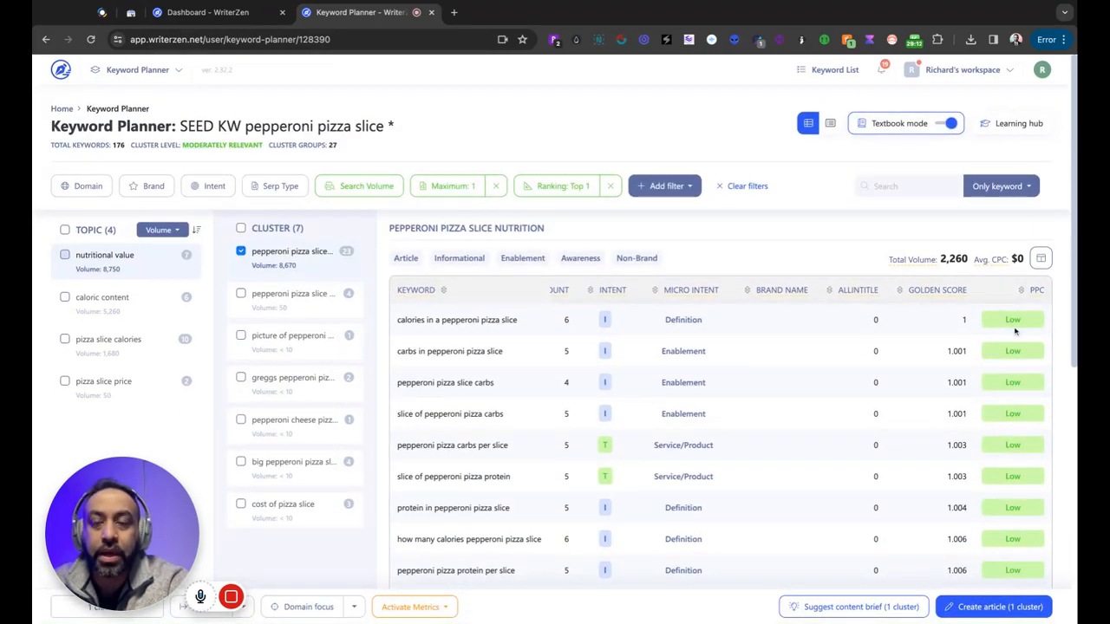
mouse_move(1041, 292)
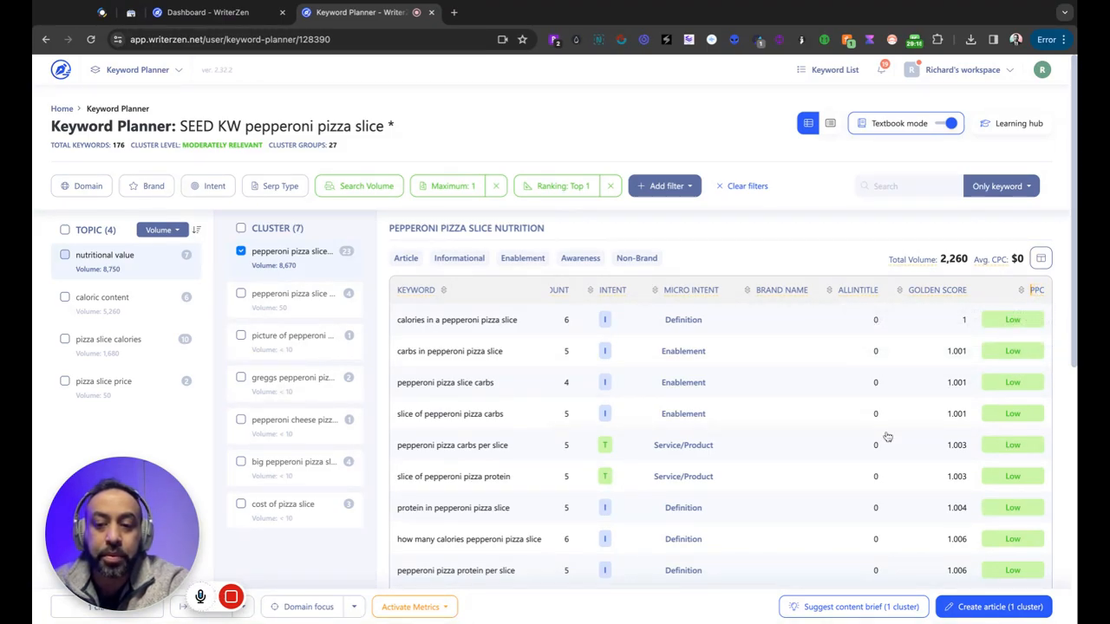
scroll(838, 446, down, 5)
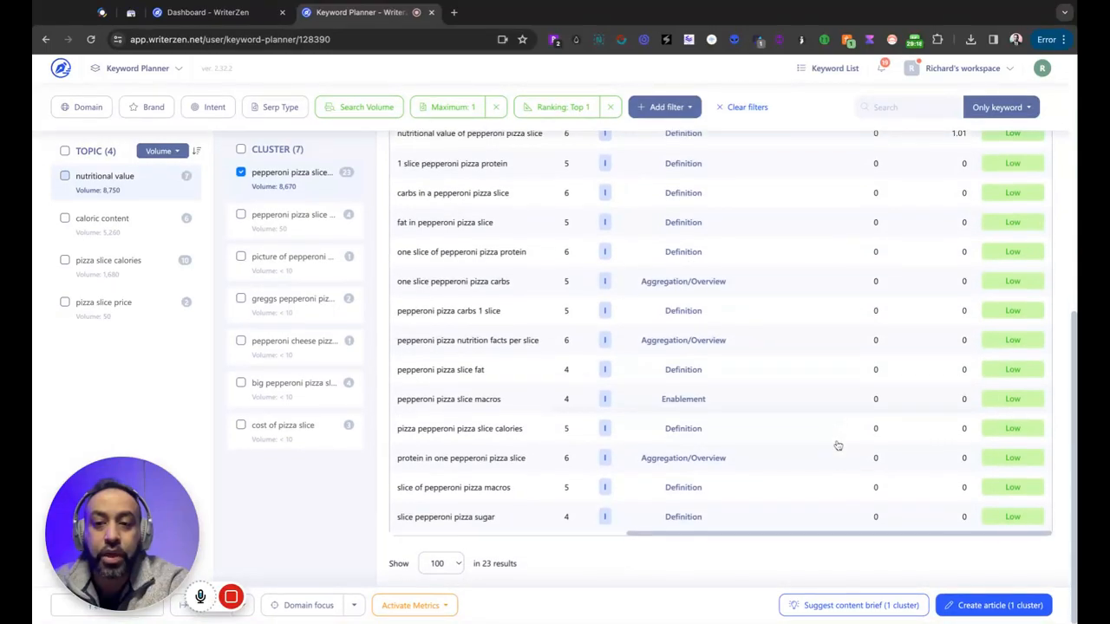
scroll(837, 446, left, 6)
scroll(709, 438, up, 8)
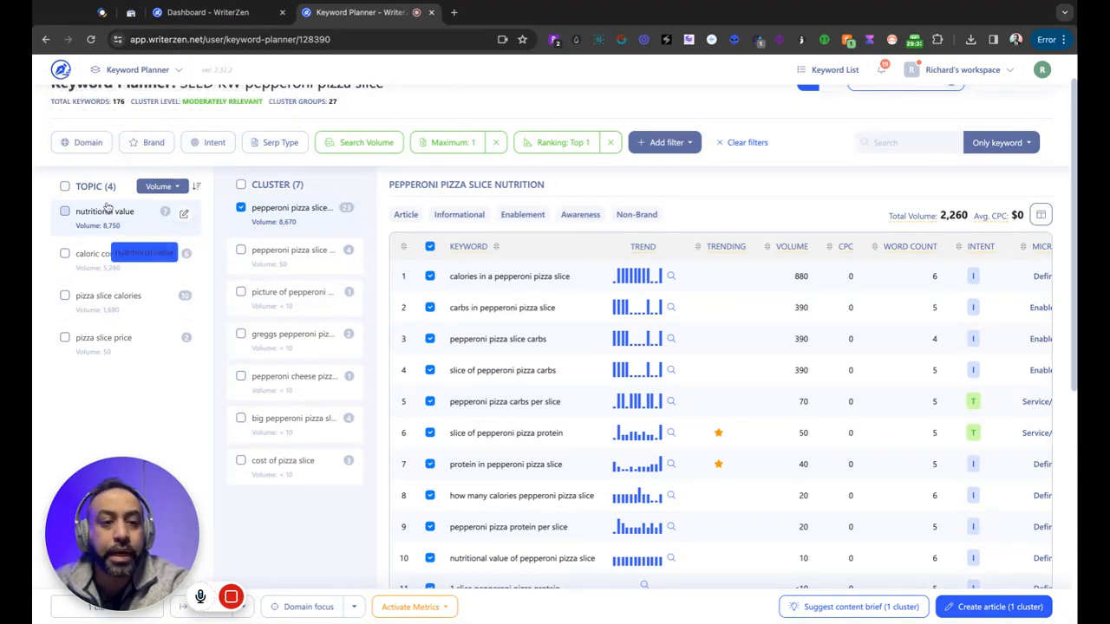
Activate the additional metrics that provide the DA Score and Weakspot filters for the keyword list
click(410, 607)
click(445, 577)
click(673, 387)
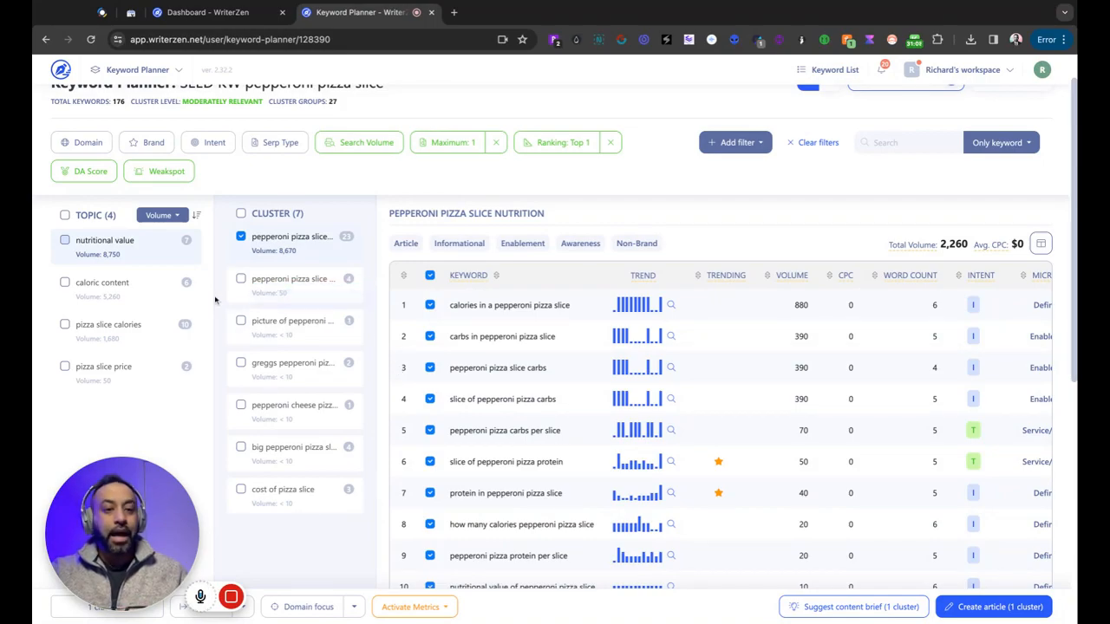
drag(180, 288, 183, 286)
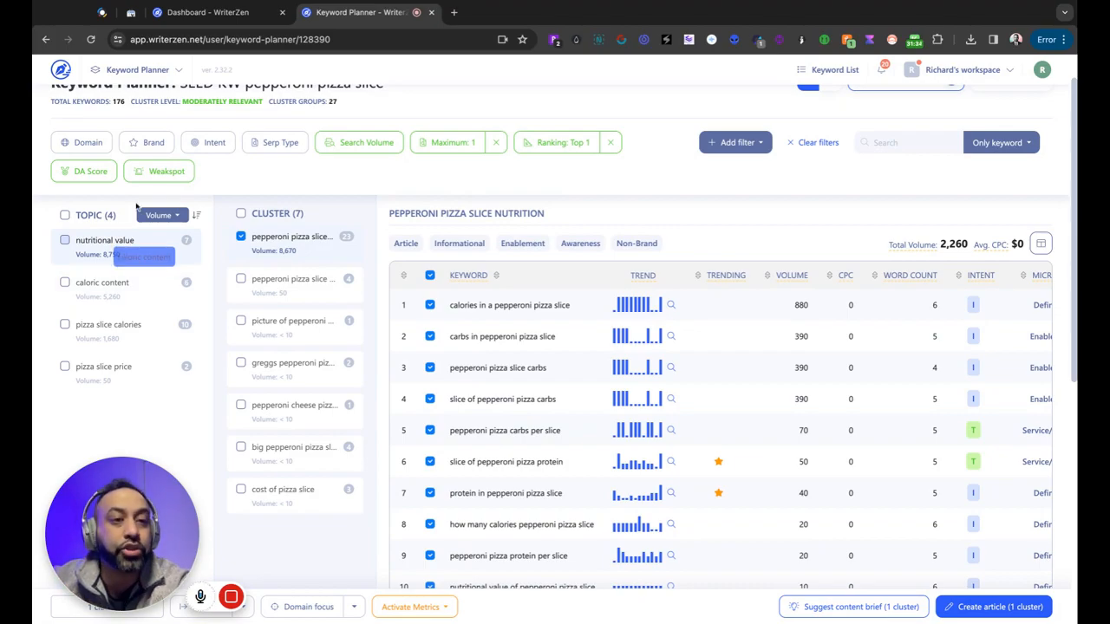
View the first entries in the Domain filter's overview list and close it
click(85, 145)
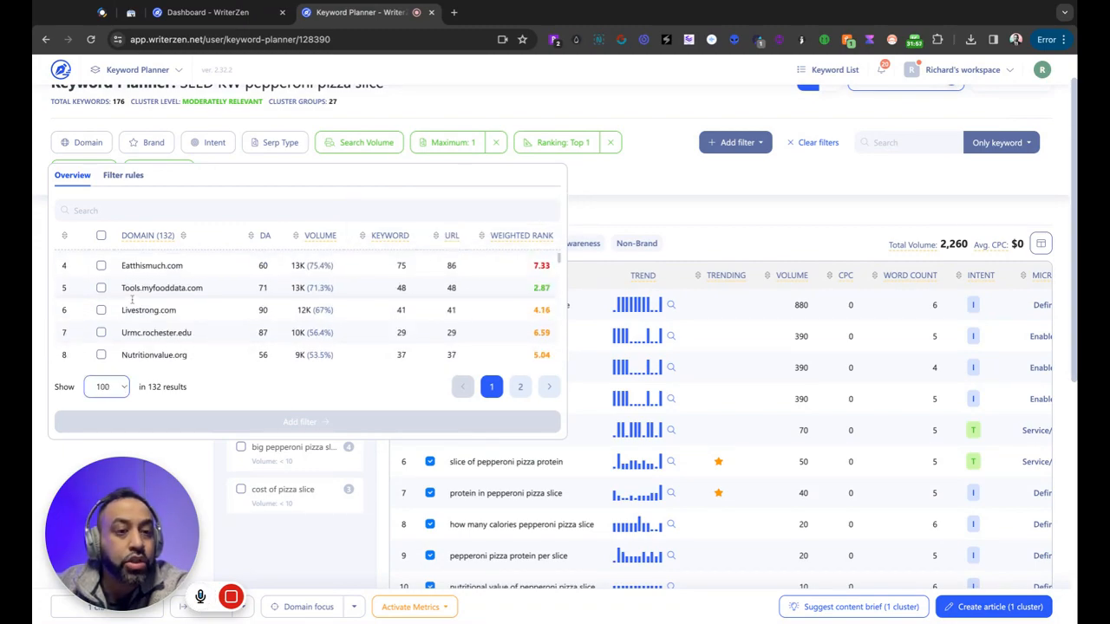
scroll(132, 300, up, 2)
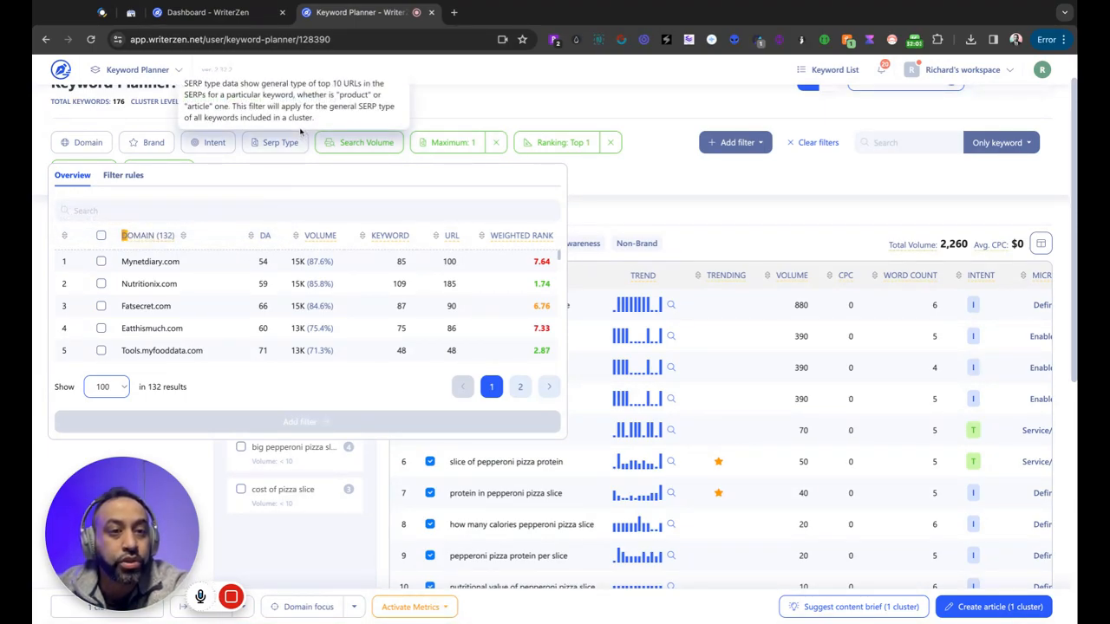
click(609, 199)
drag(178, 286, 182, 264)
Reopen the Domain filter's overview and examine the domains' DA, volume, keyword, URL and weighted rank values down the list
click(88, 142)
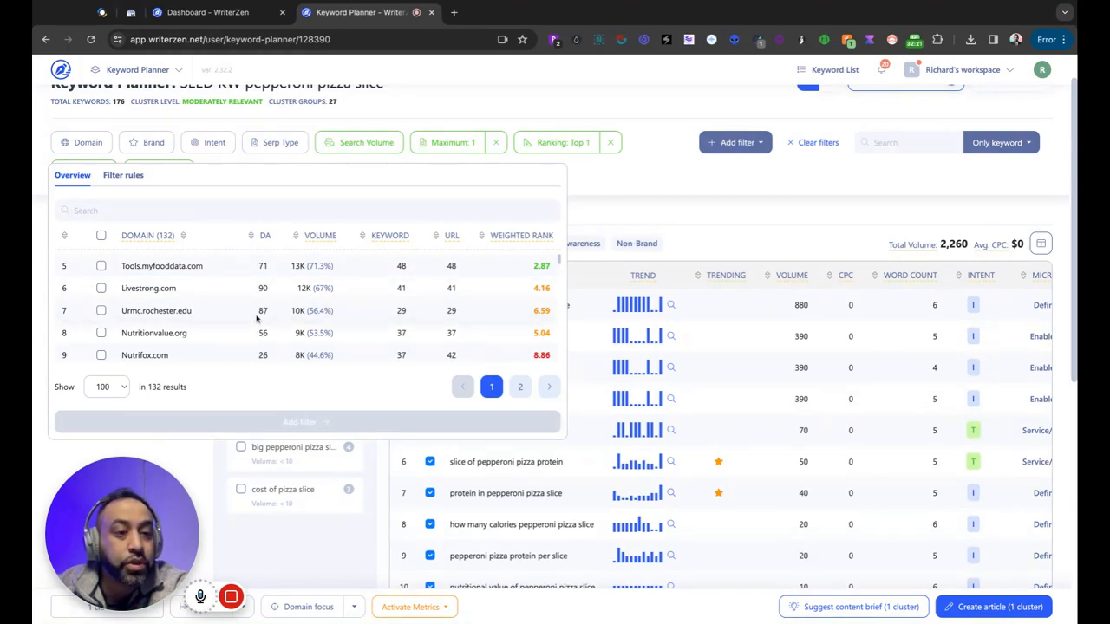
scroll(252, 332, down, 5)
scroll(223, 295, down, 3)
scroll(223, 295, up, 1)
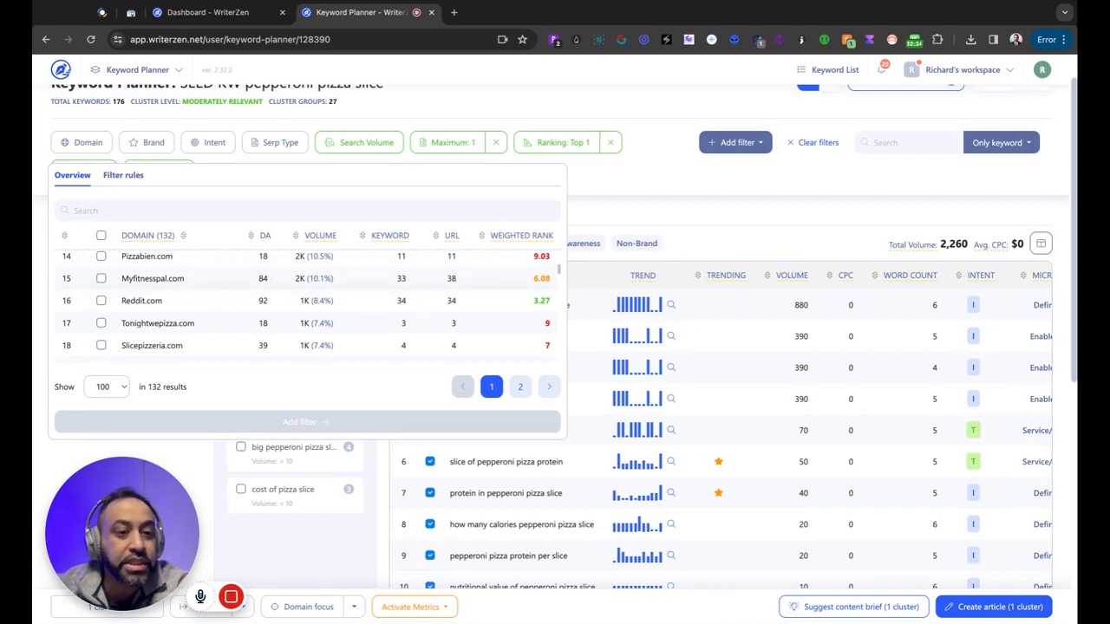
scroll(265, 315, down, 3)
scroll(266, 315, down, 12)
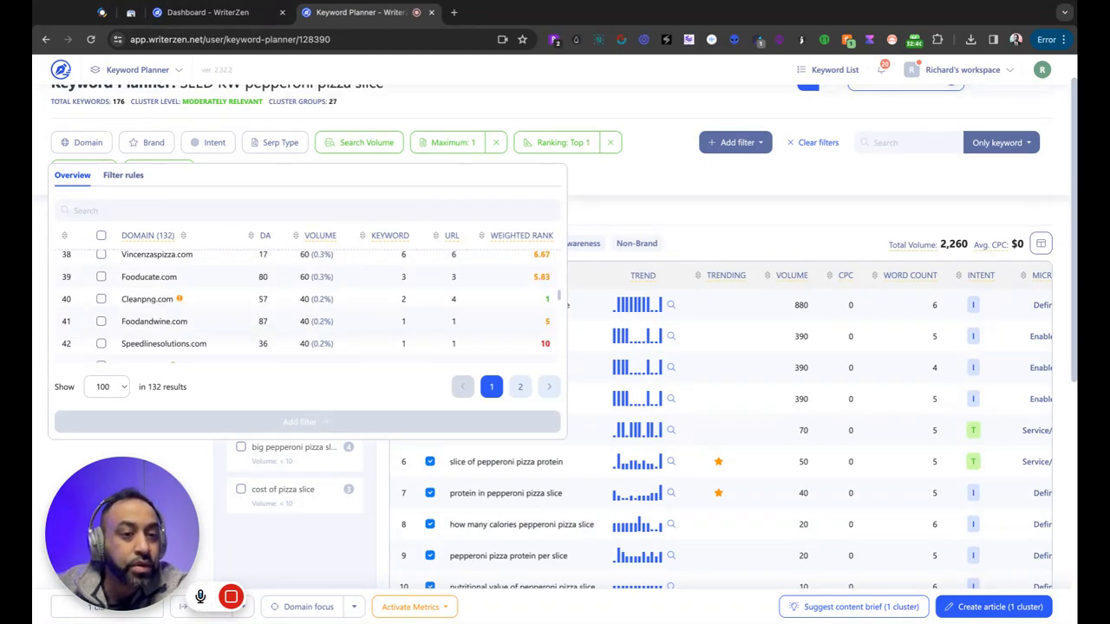
scroll(306, 307, down, 5)
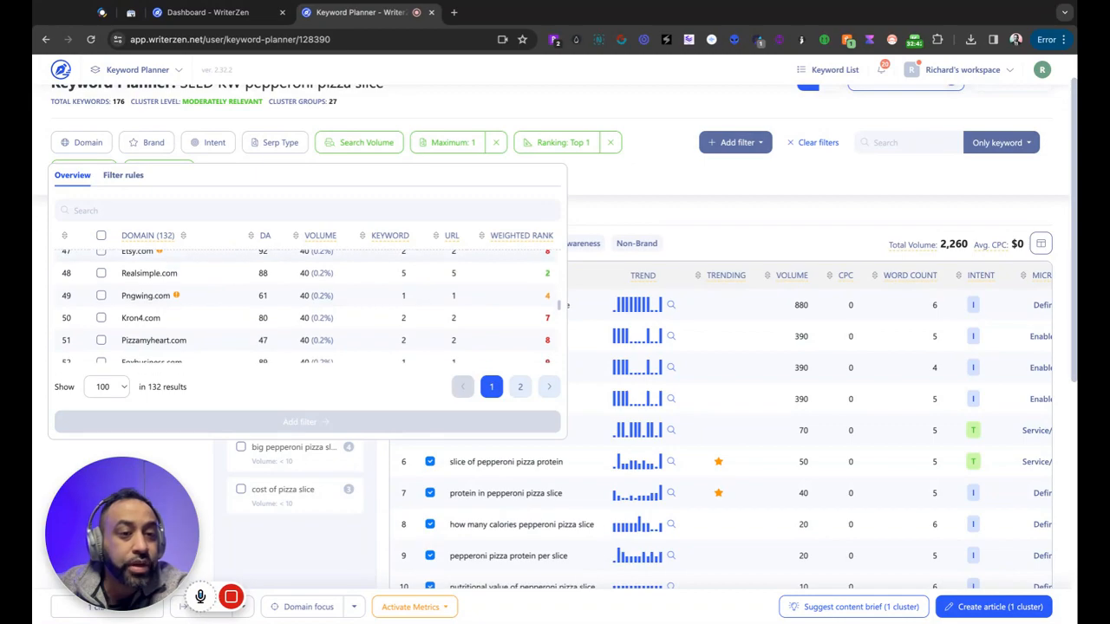
scroll(307, 307, up, 12)
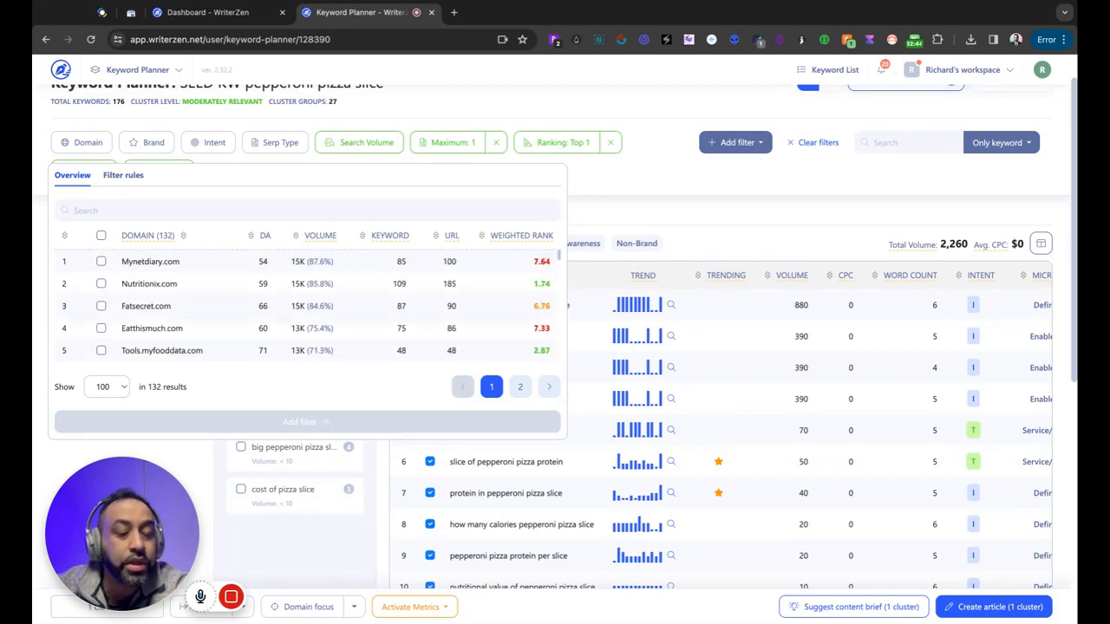
scroll(215, 336, down, 1)
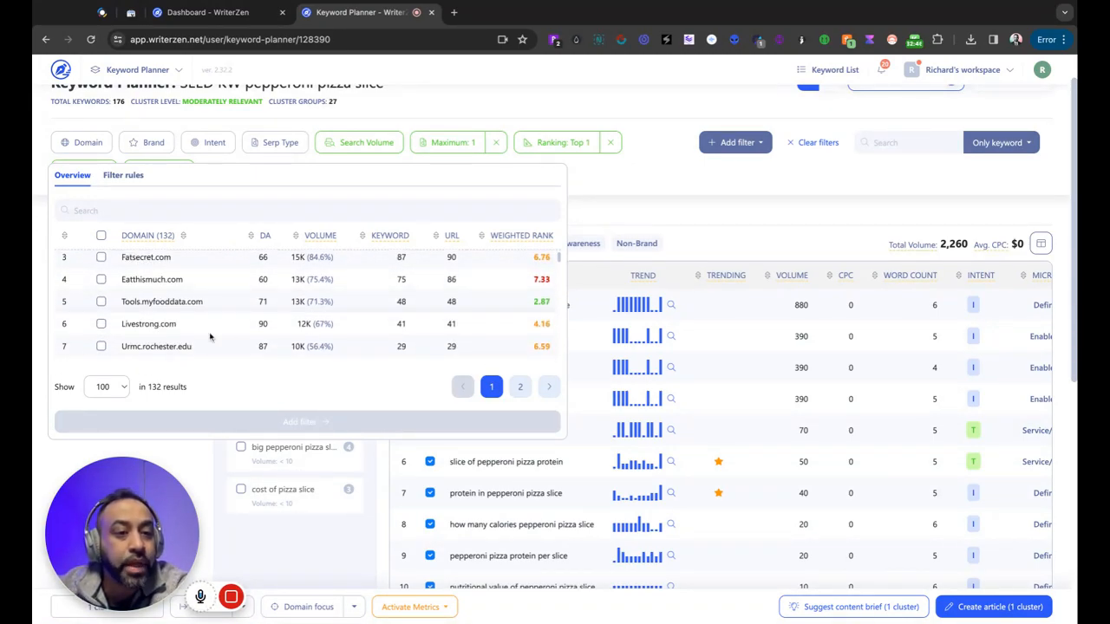
scroll(156, 324, up, 2)
scroll(156, 276, up, 1)
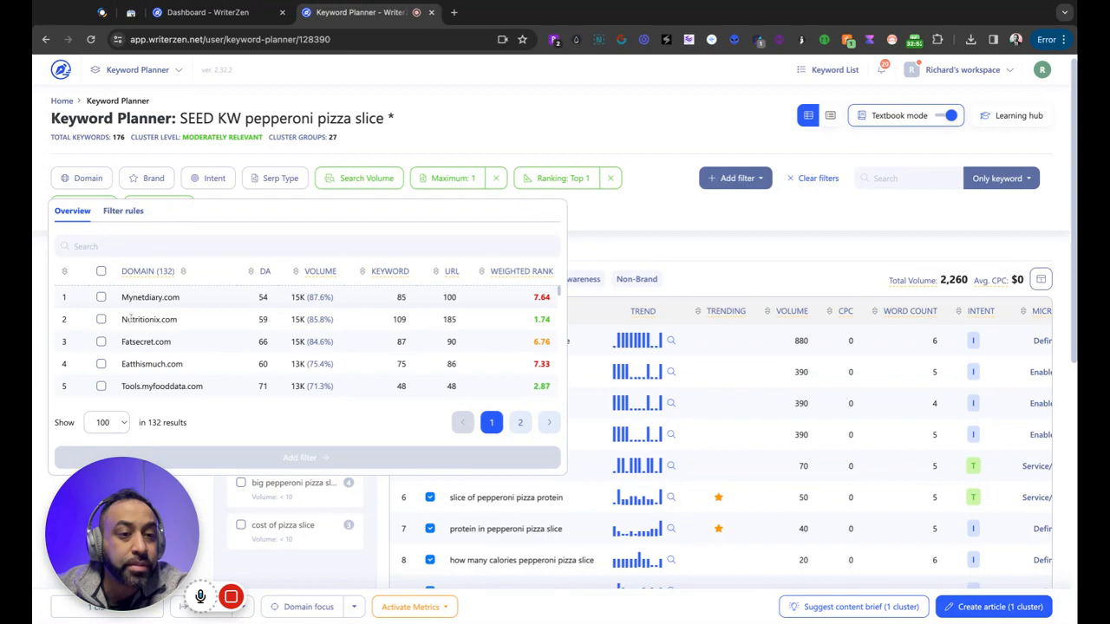
scroll(125, 318, down, 1)
scroll(124, 318, down, 3)
scroll(307, 342, down, 4)
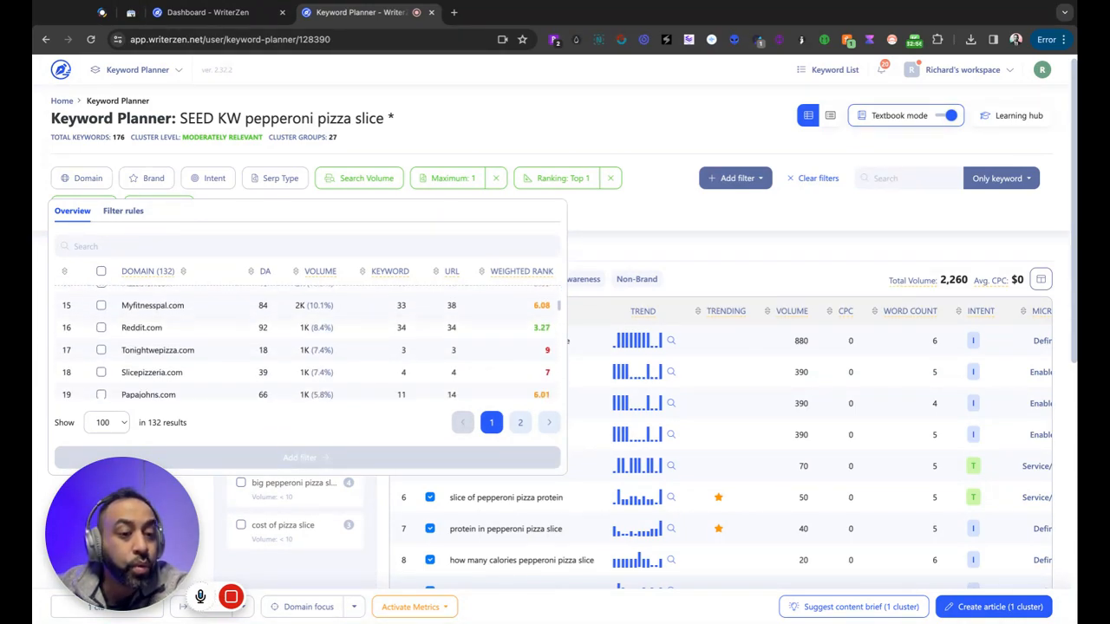
scroll(137, 297, up, 8)
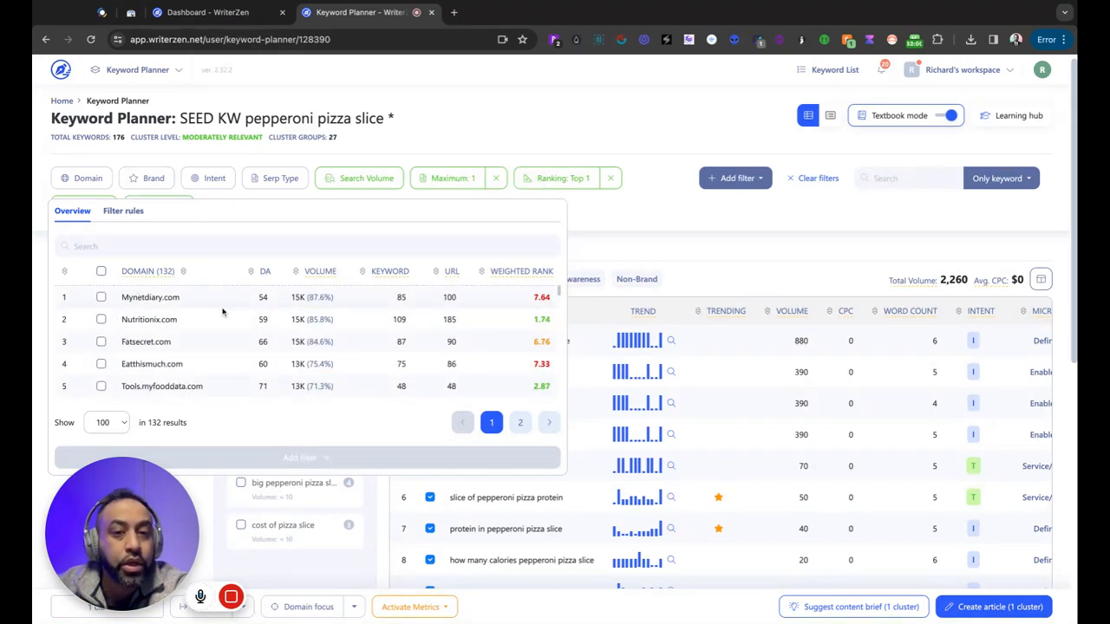
Check the explanation of the Domain column and open the Domain filter's rules
scroll(222, 312, up, 1)
click(153, 252)
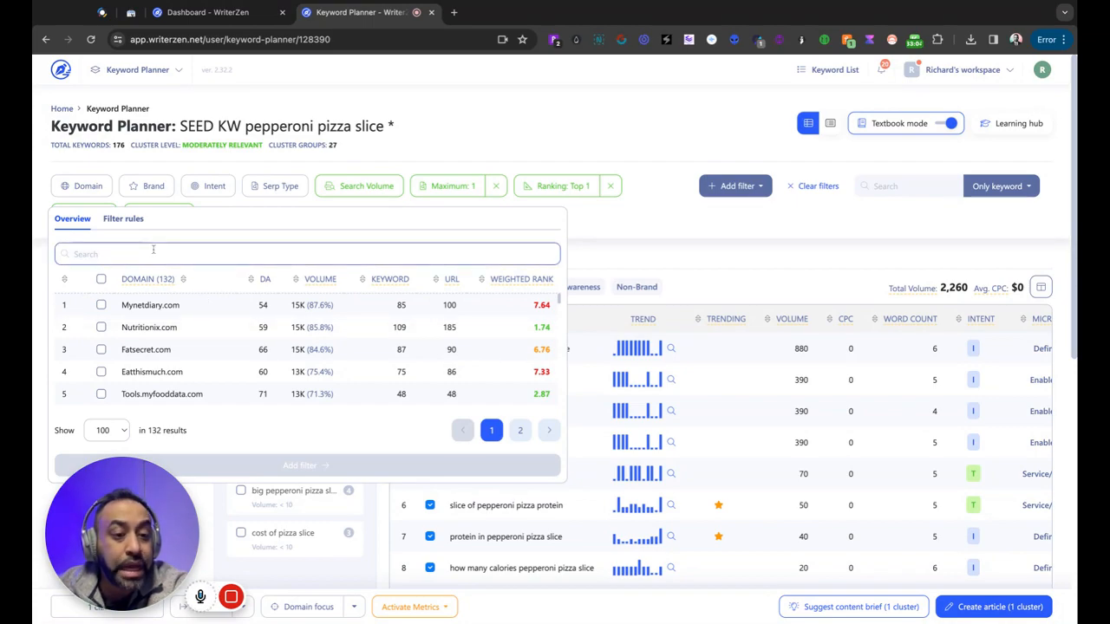
scroll(170, 338, down, 1)
scroll(171, 338, up, 1)
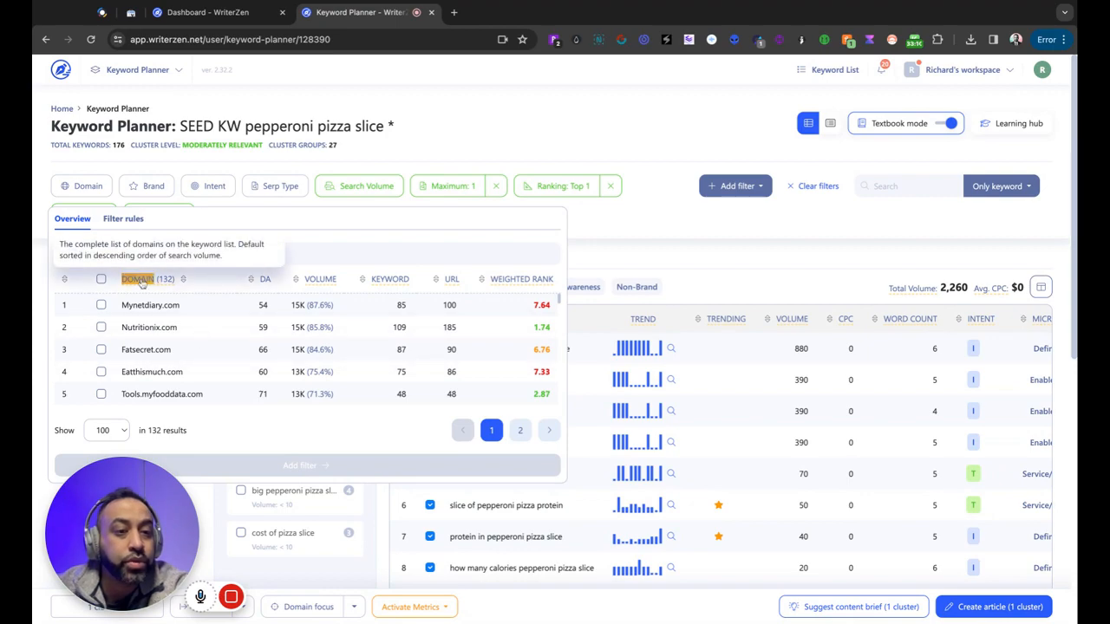
click(123, 218)
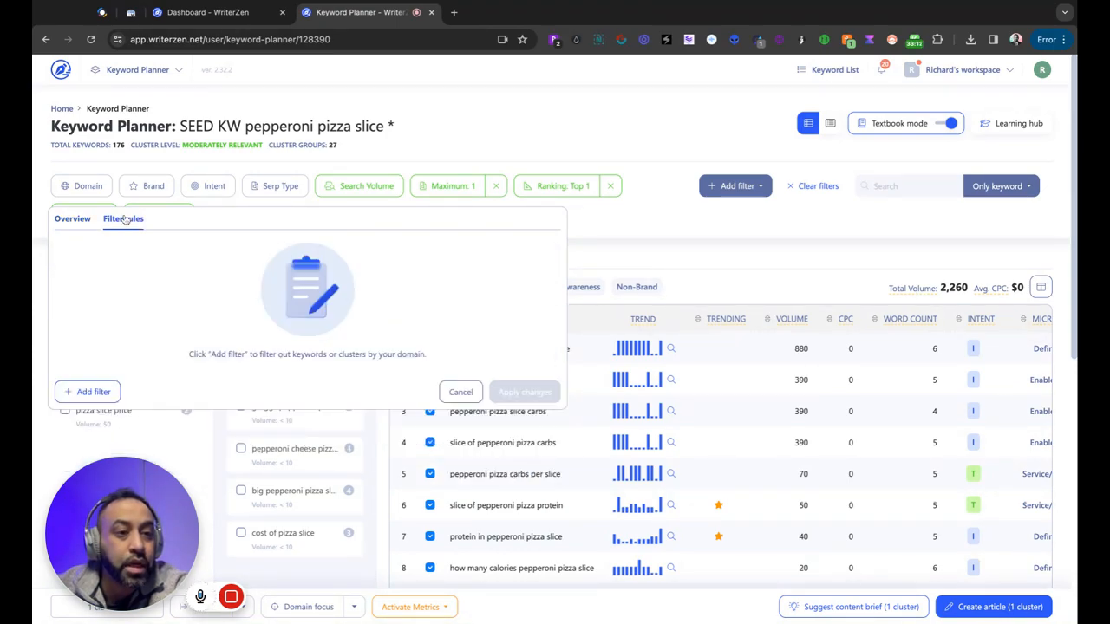
Start a new Domain filter rule, look at the domains it can include, and cancel the rule
click(90, 388)
click(276, 255)
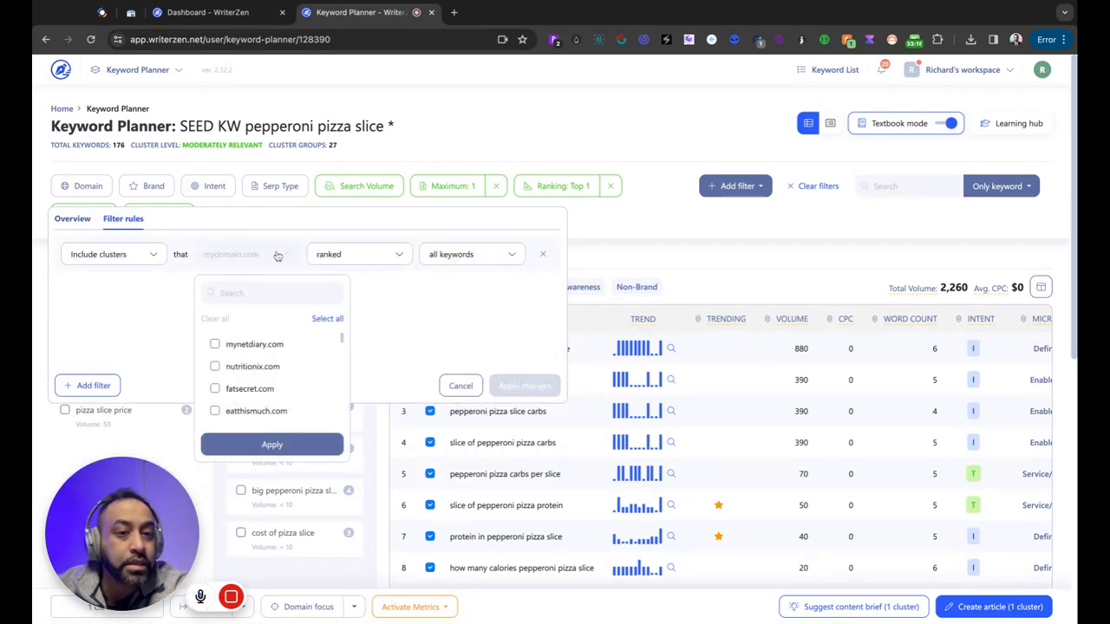
click(460, 386)
Look through the Domain focus options and the list of filters that can be added to the keyword plan
click(354, 609)
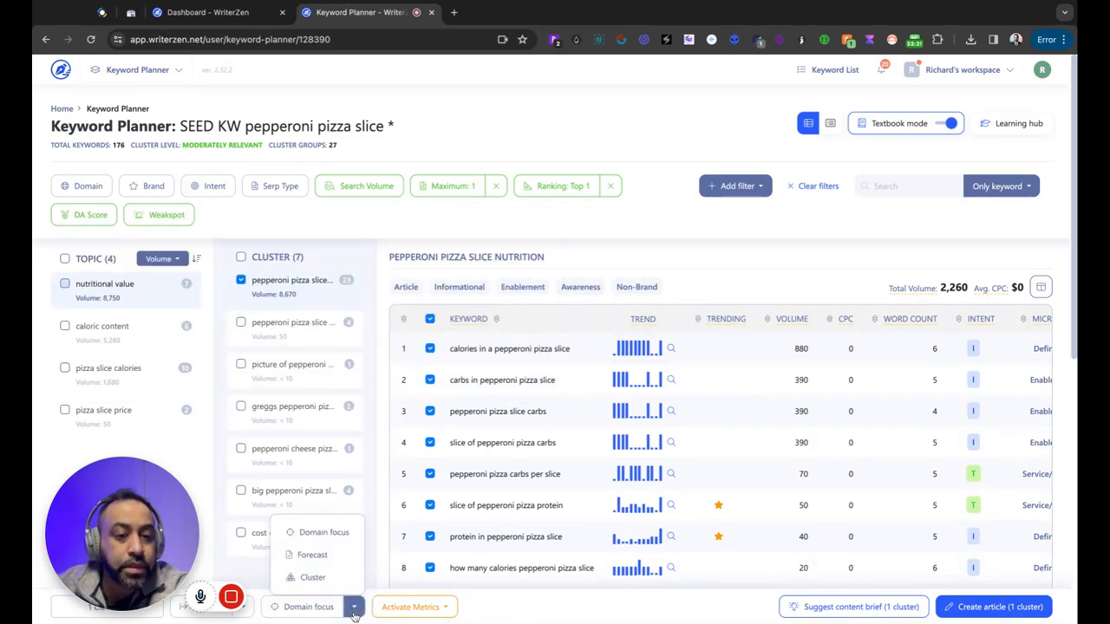
click(733, 187)
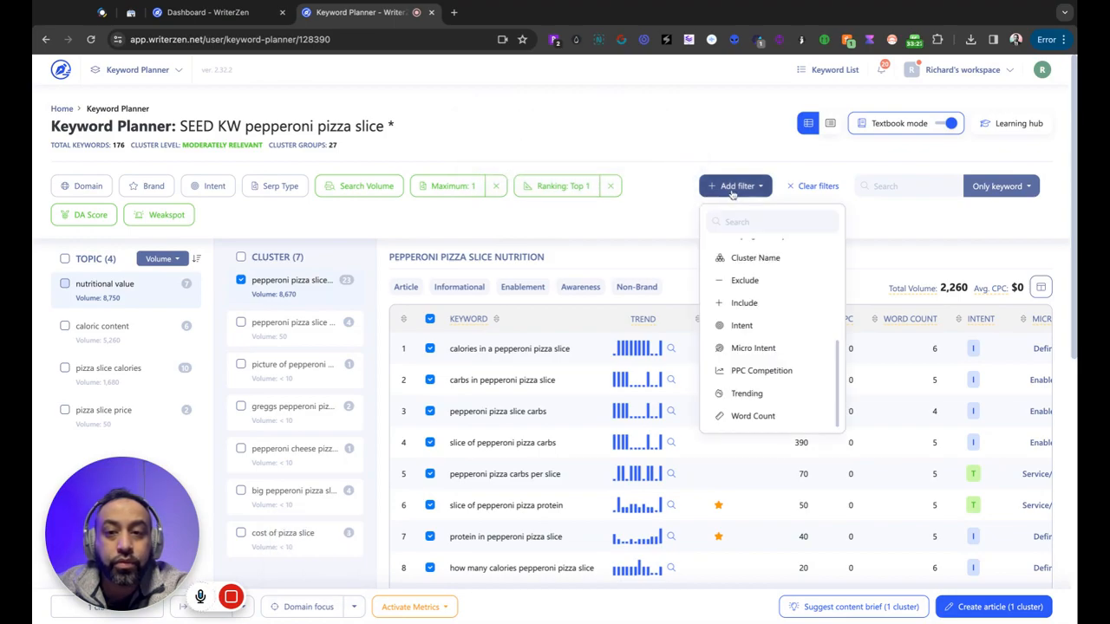
scroll(733, 192, down, 5)
scroll(743, 251, up, 3)
scroll(743, 252, up, 3)
scroll(743, 252, down, 4)
scroll(743, 251, up, 3)
scroll(768, 265, up, 1)
scroll(162, 139, down, 2)
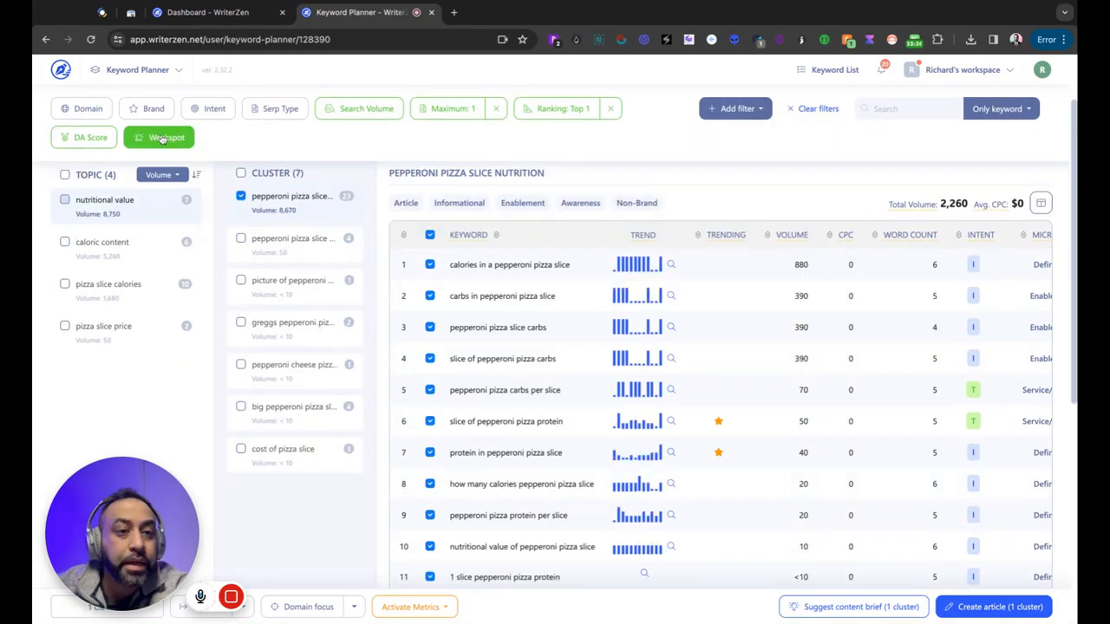
Check the Weakspot filter's range settings and examine the Weakspot, L. DA and H. DA values of the pepperoni pizza slice nutrition keywords
click(162, 139)
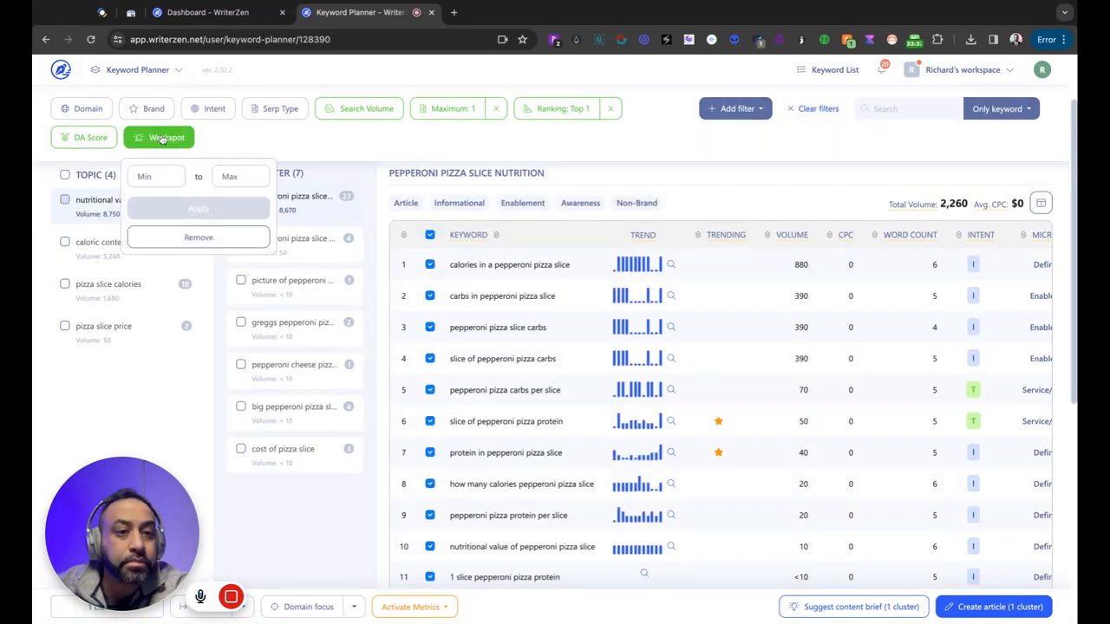
click(880, 178)
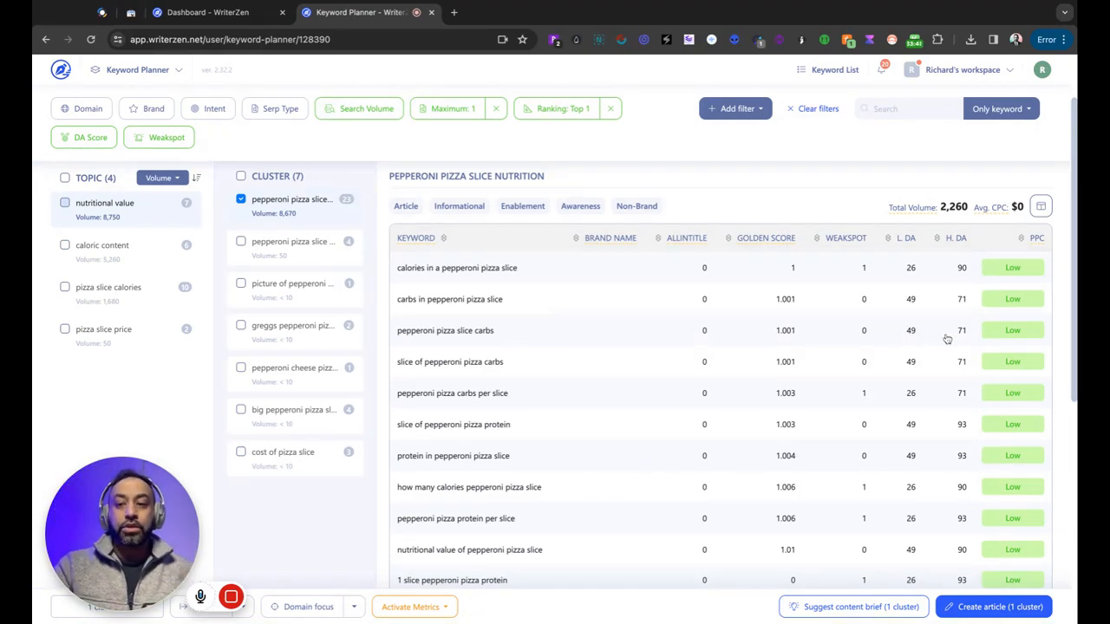
scroll(938, 384, down, 3)
scroll(938, 384, down, 2)
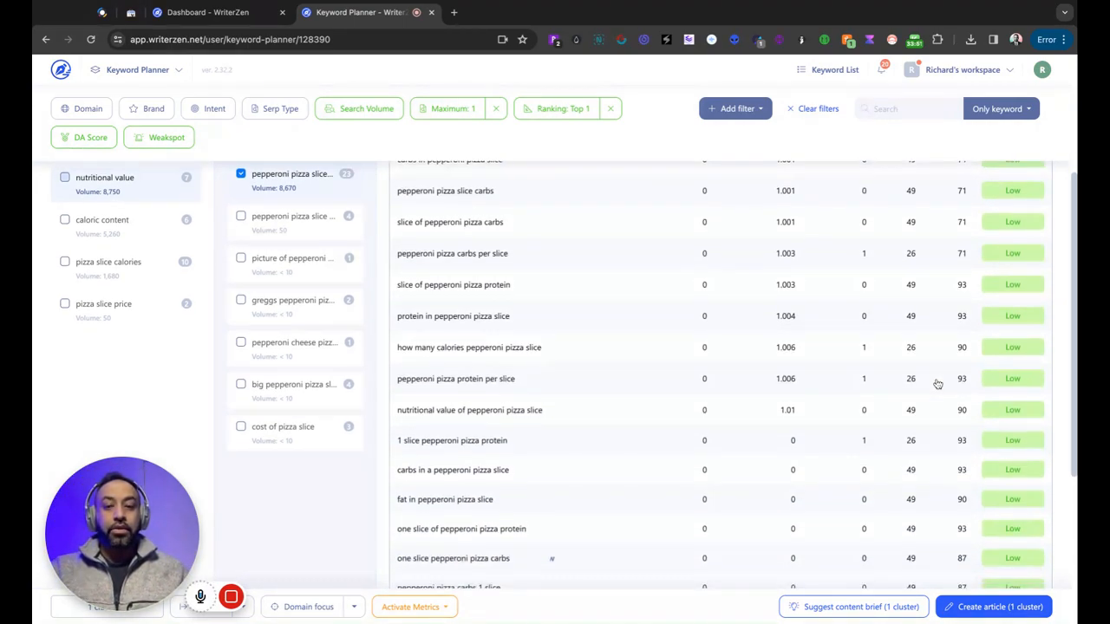
scroll(938, 384, up, 5)
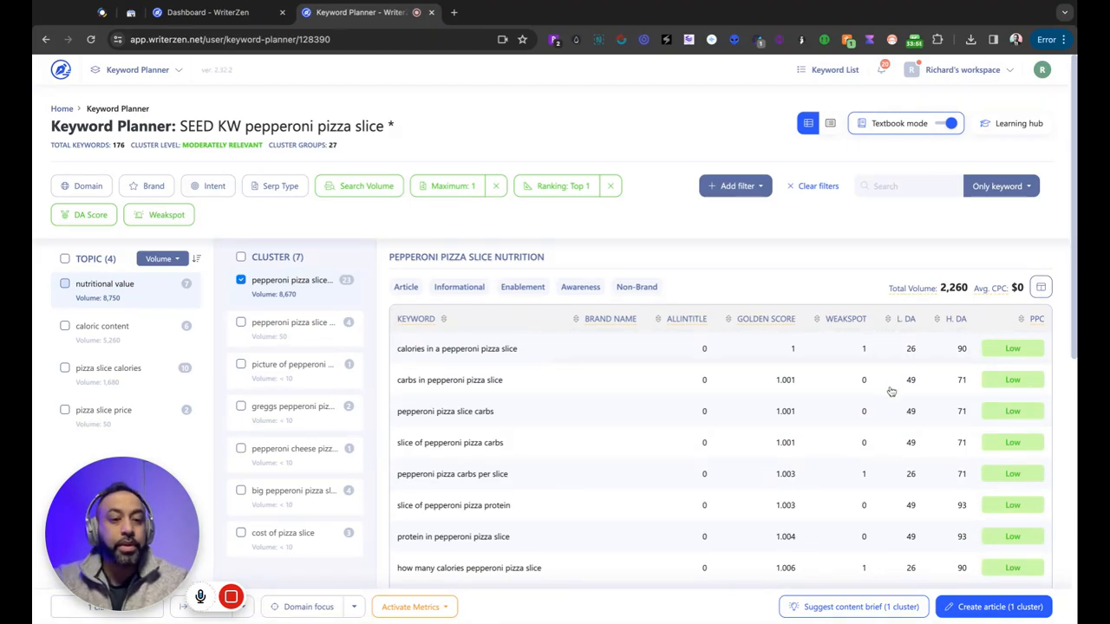
scroll(949, 392, down, 2)
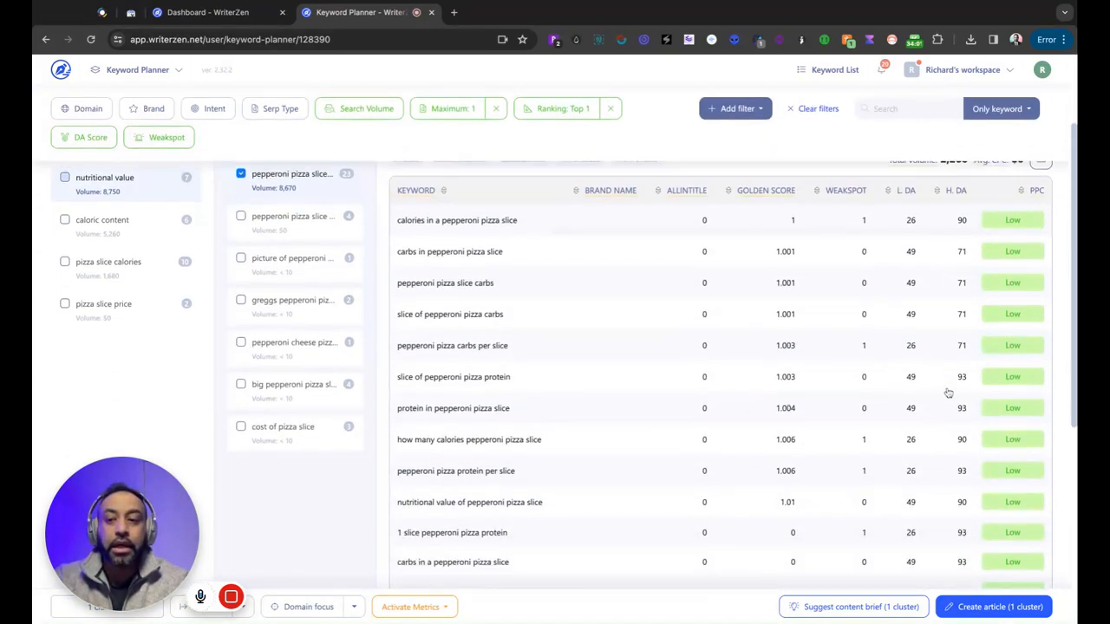
scroll(948, 392, down, 4)
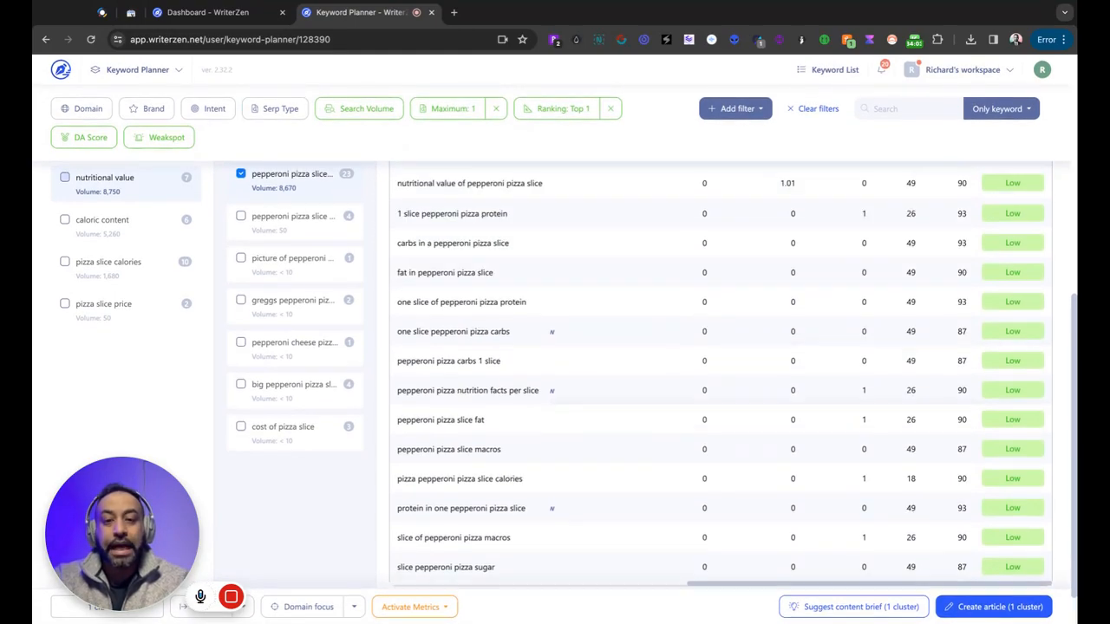
scroll(949, 392, up, 8)
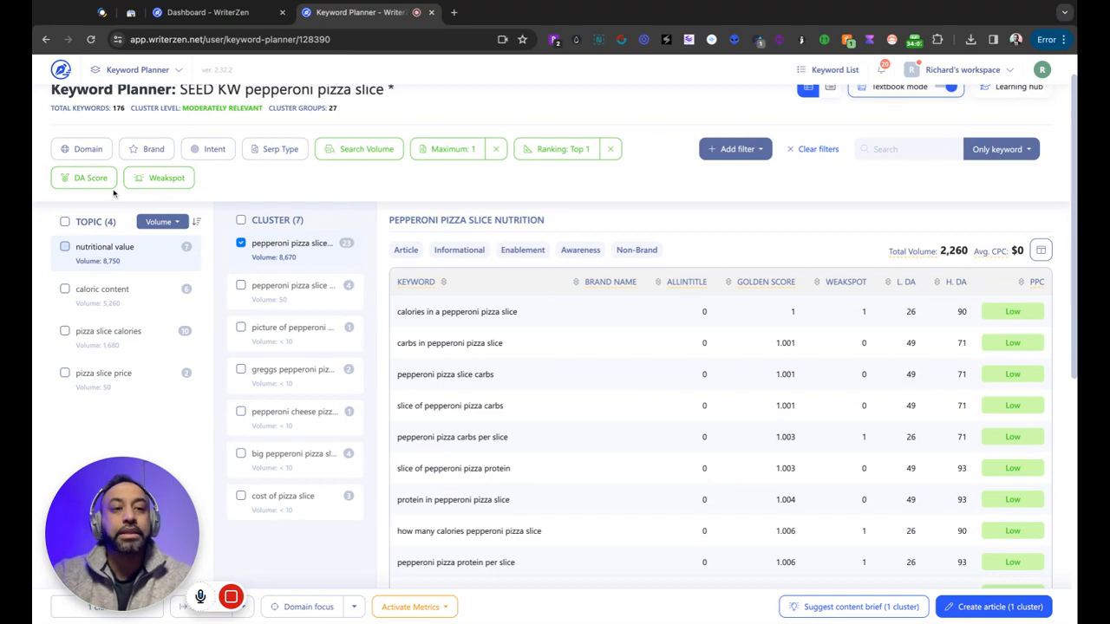
Check the Domain filter's rules again and review the keywords' L. DA and H. DA values down to the end of the list
click(83, 156)
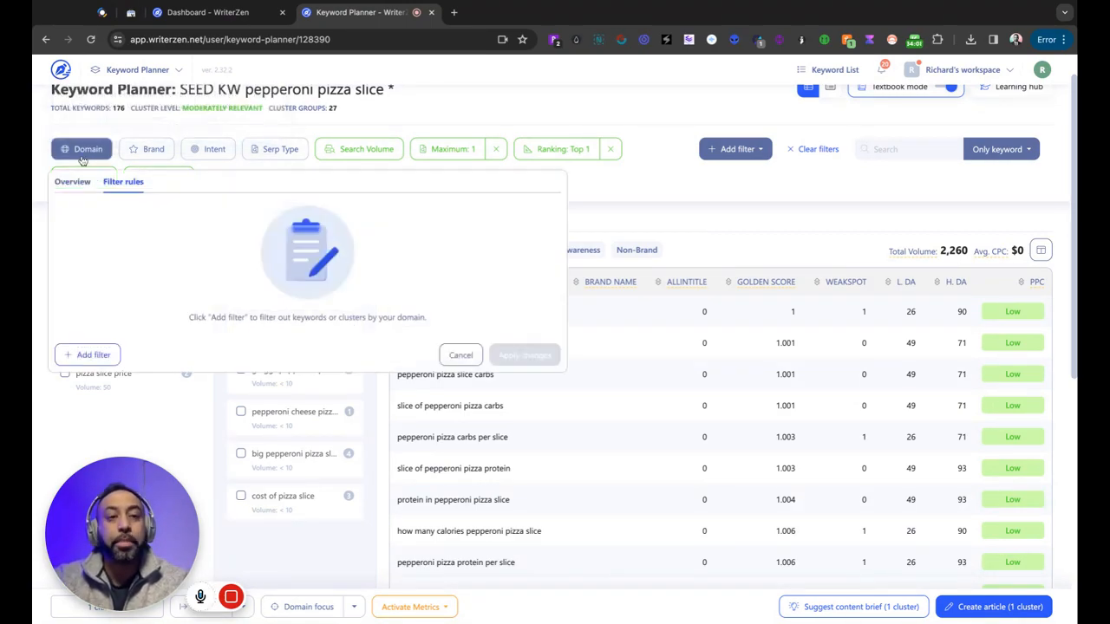
click(800, 194)
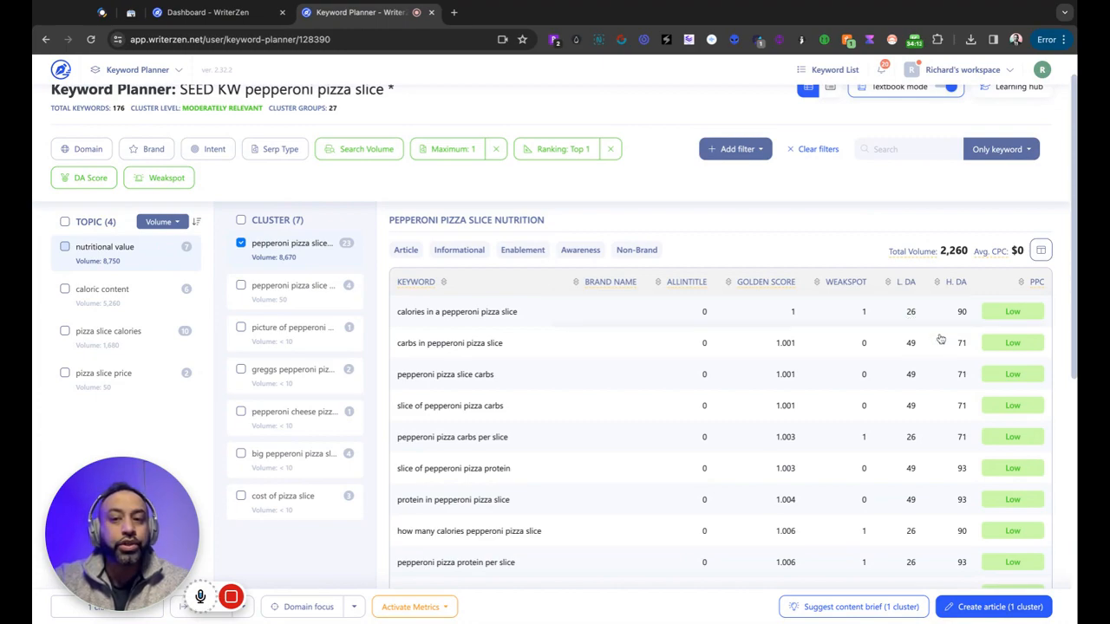
scroll(940, 339, down, 1)
scroll(941, 339, down, 1)
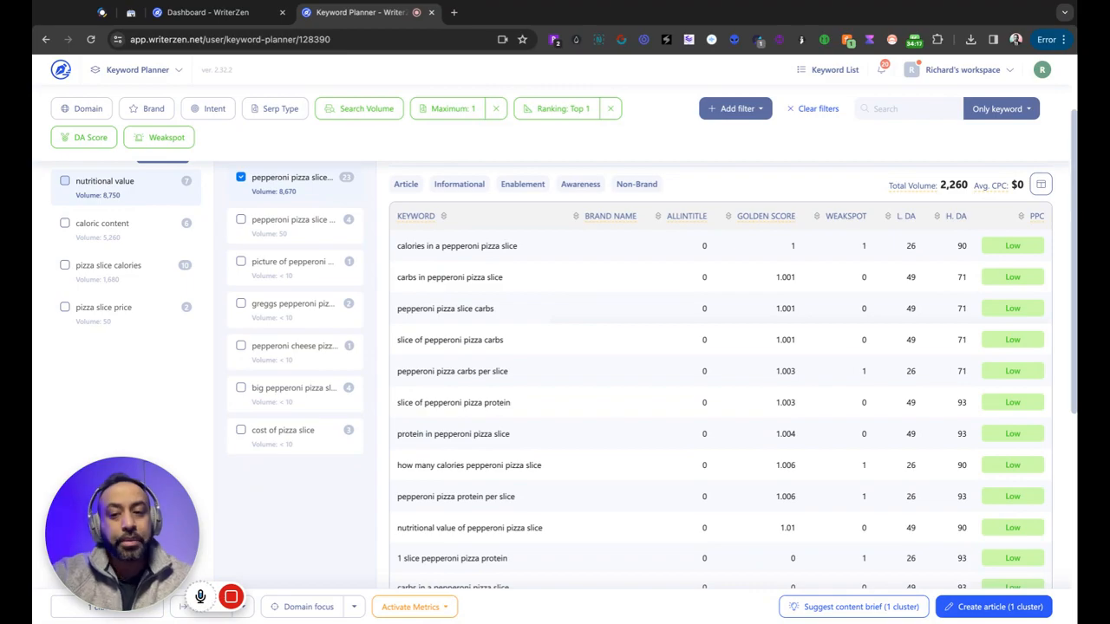
scroll(719, 373, down, 3)
scroll(719, 373, down, 8)
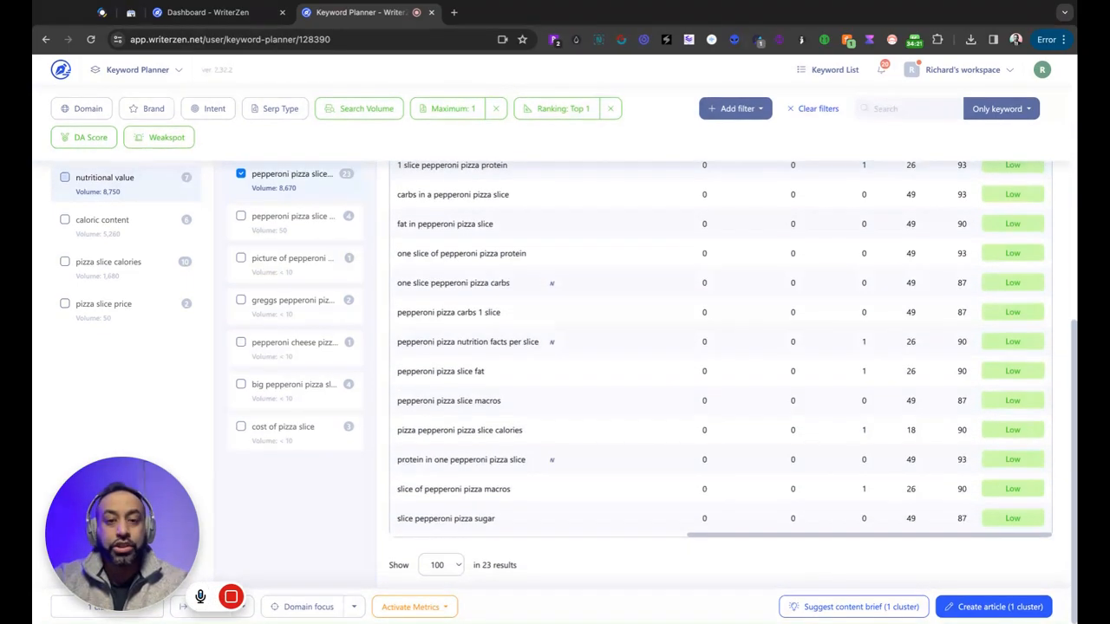
scroll(720, 373, up, 10)
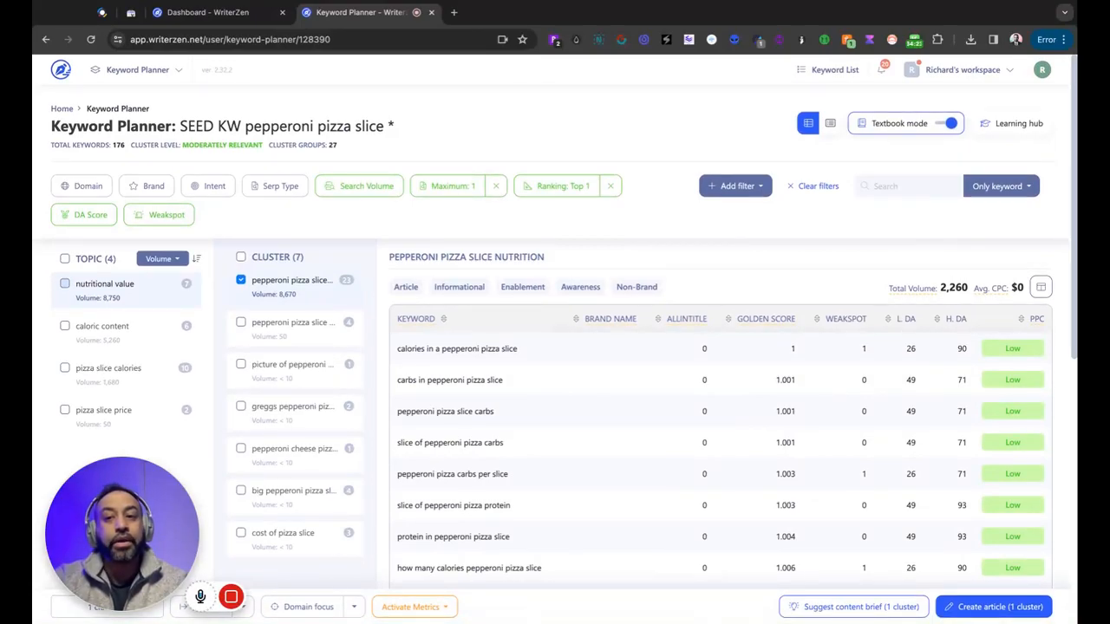
Try limiting the keyword plan to a maximum DA Score of 30 and clear that limit
click(85, 215)
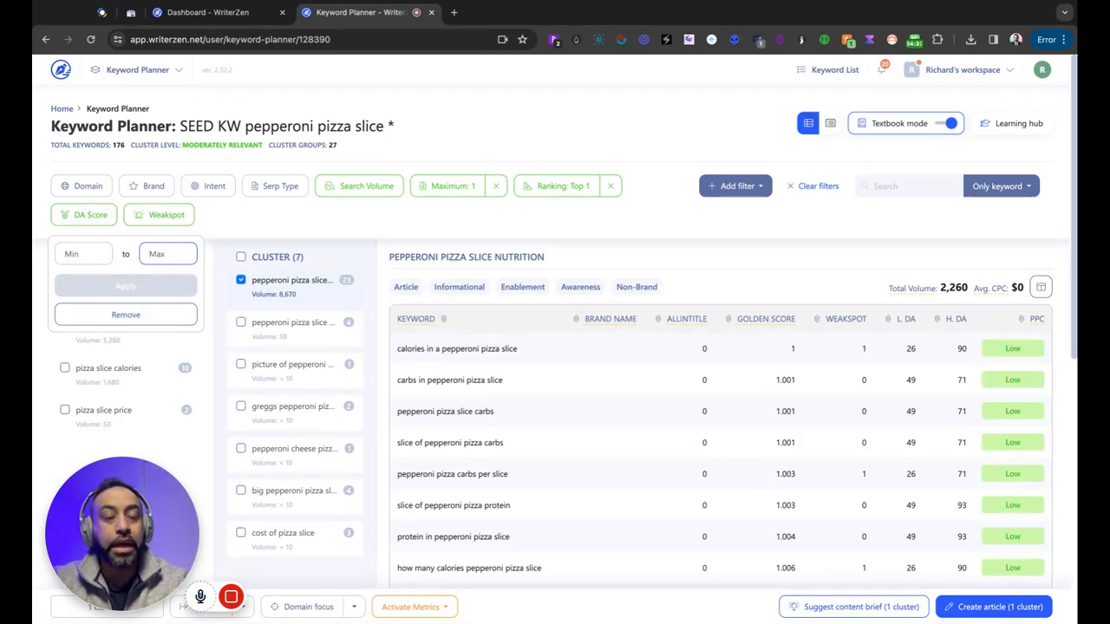
text(30)
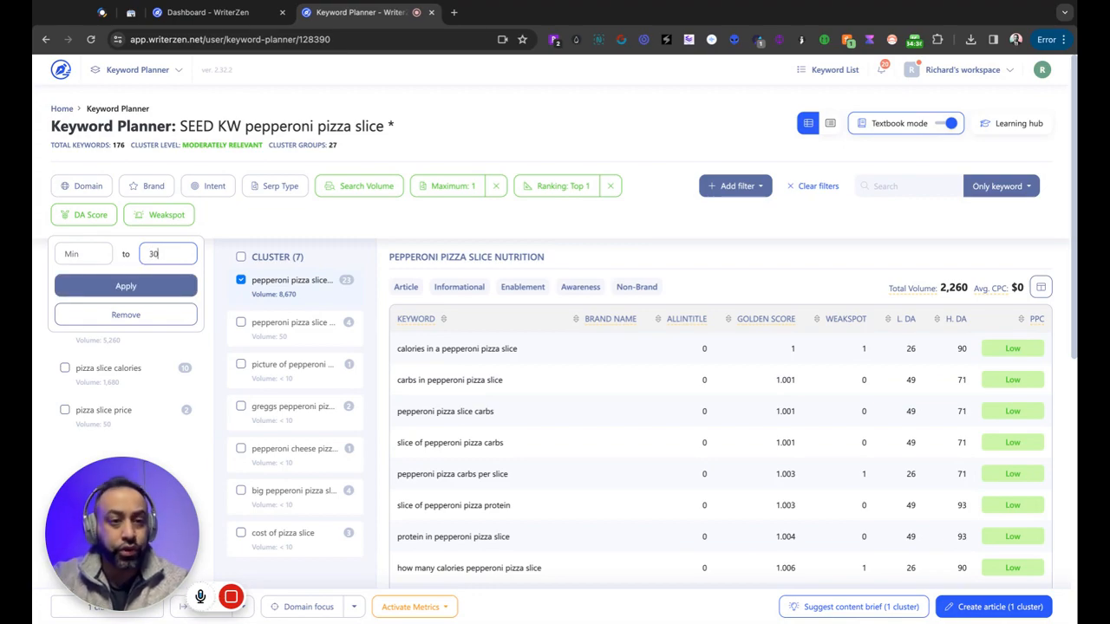
click(160, 289)
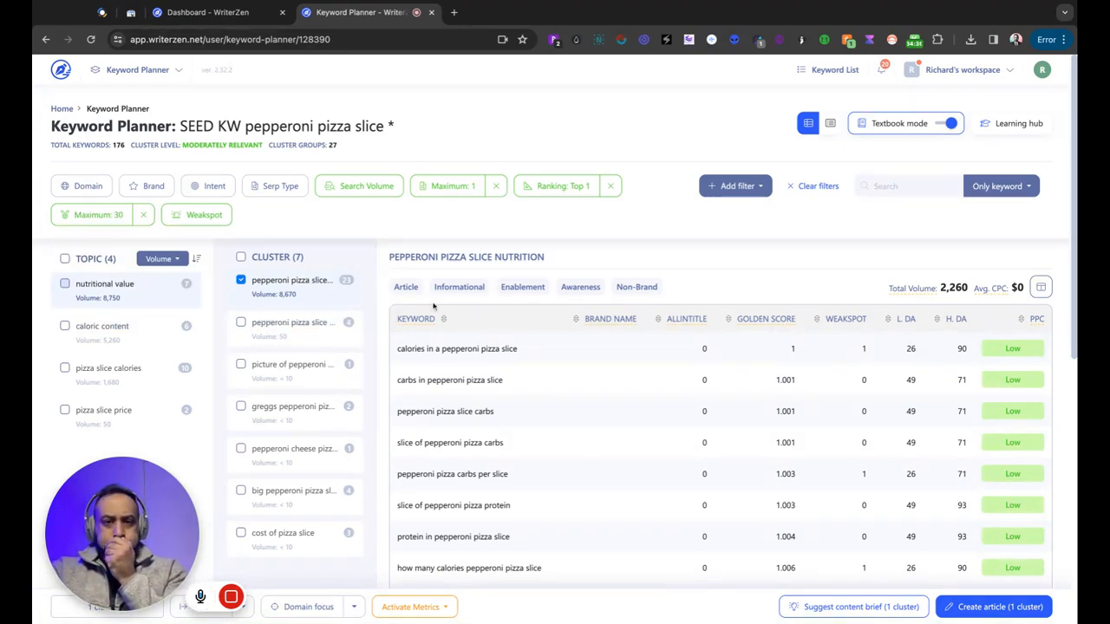
click(143, 214)
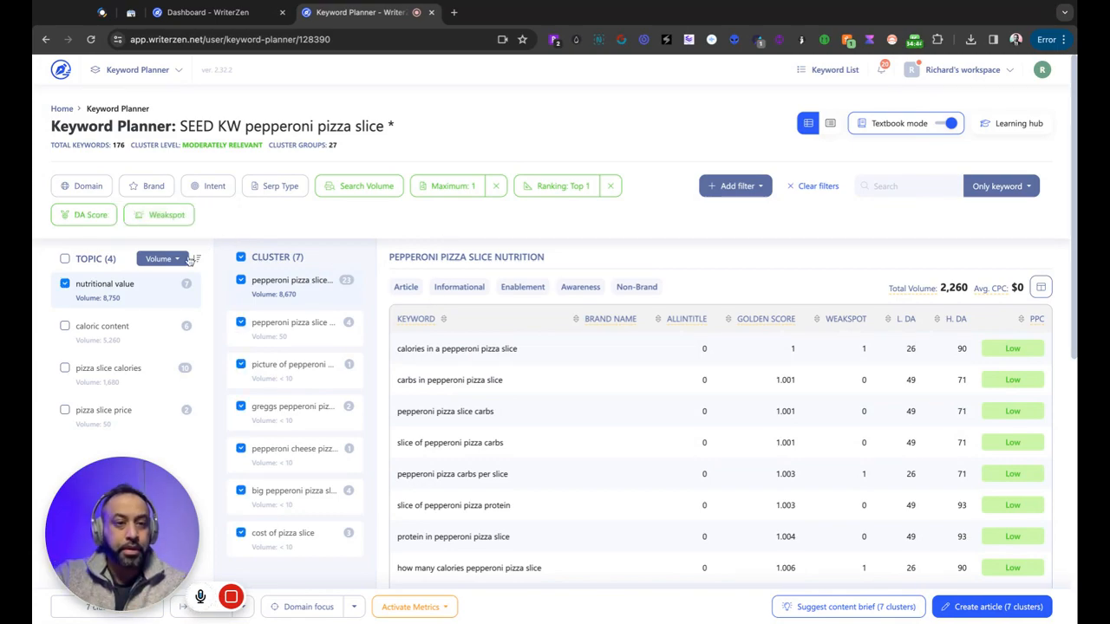
Select all topics, try a maximum DA Score of 30 on them, and clear the limit
click(64, 258)
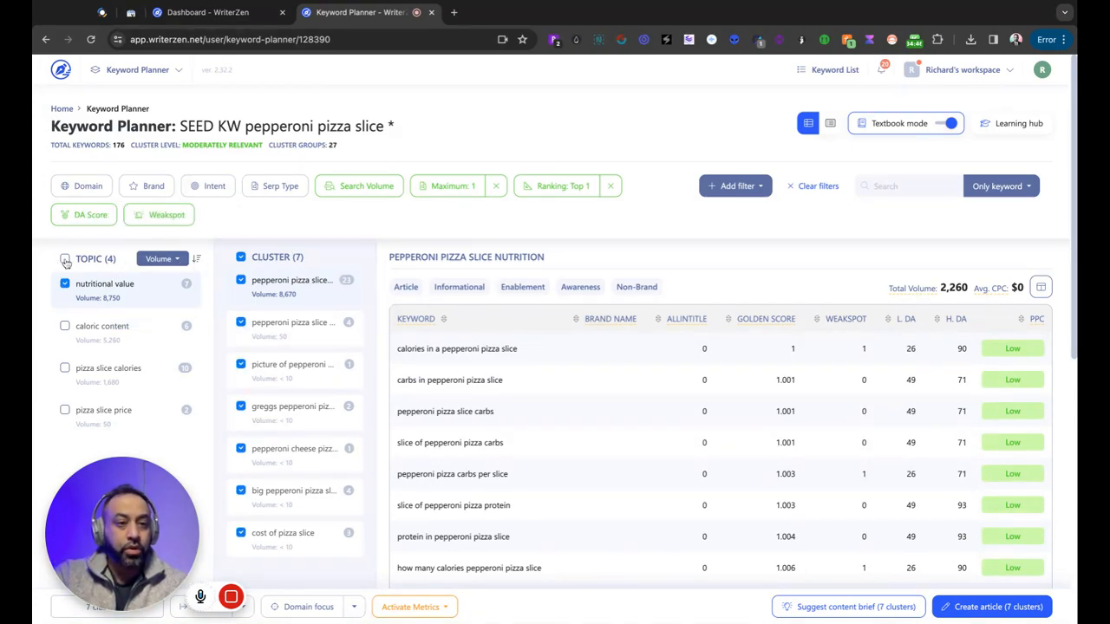
click(86, 214)
click(158, 254)
text(30)
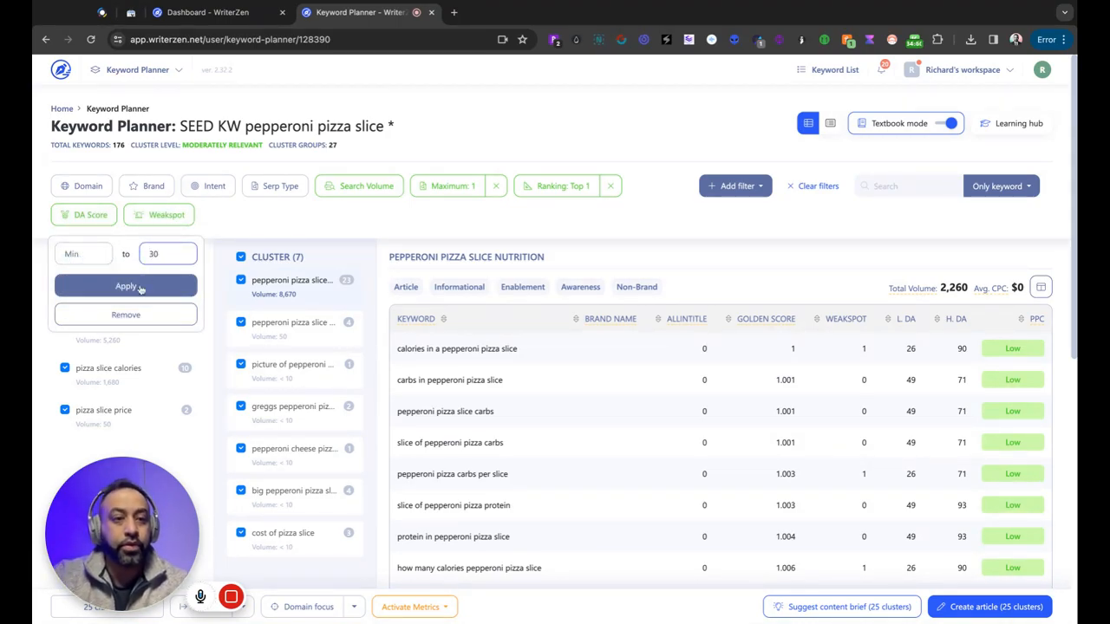
click(139, 286)
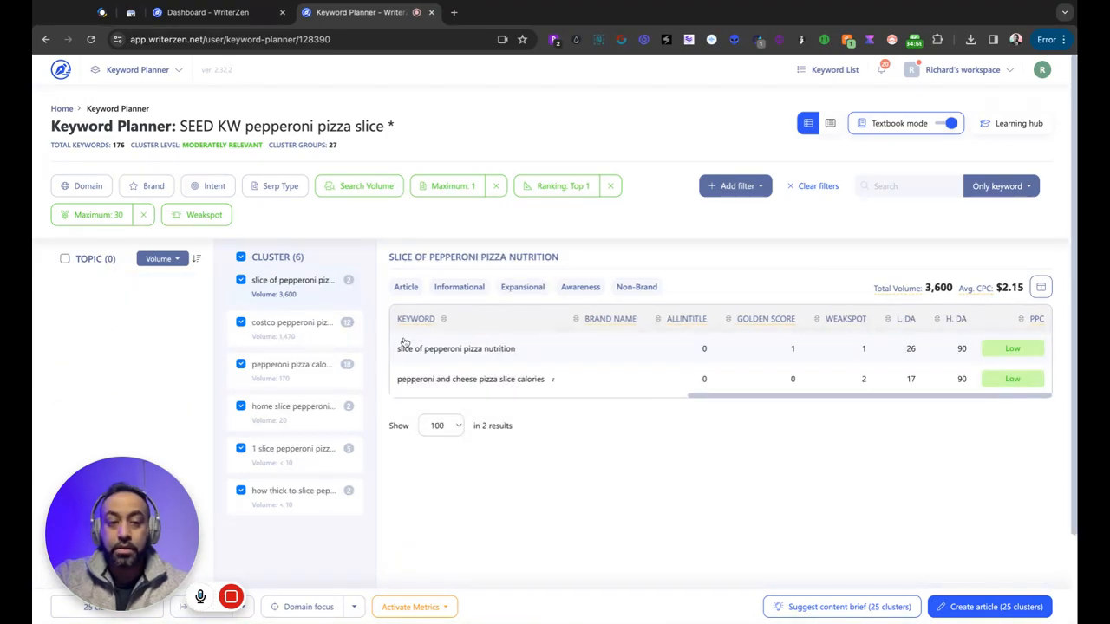
click(143, 214)
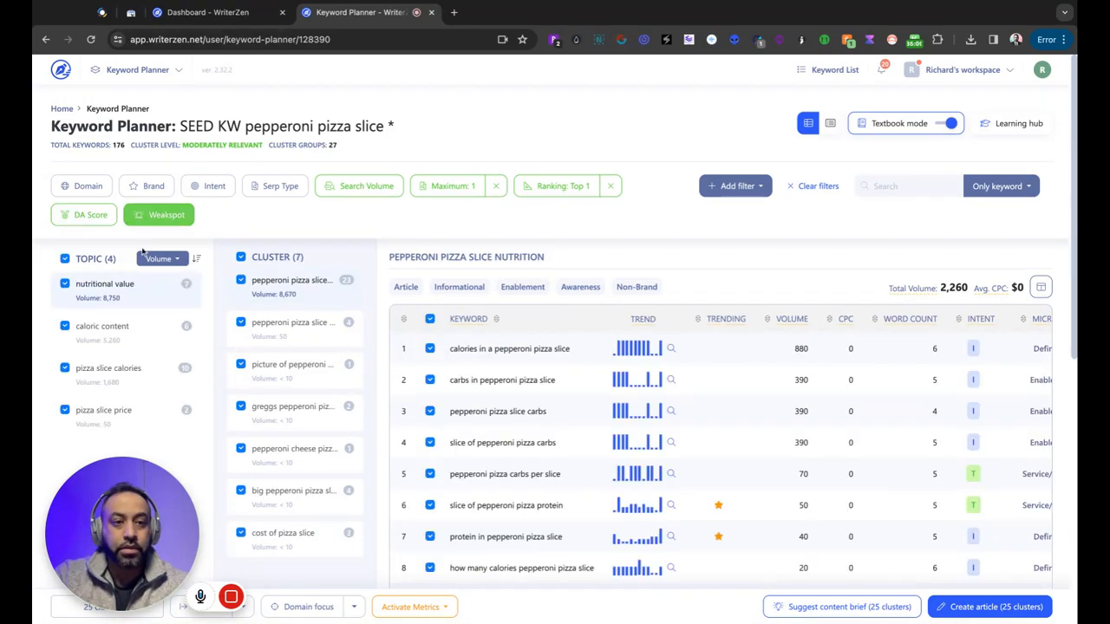
Deselect all topics, select only the pepperoni pizza slice nutrition cluster, and apply a maximum DA Score of 30
click(64, 259)
click(242, 282)
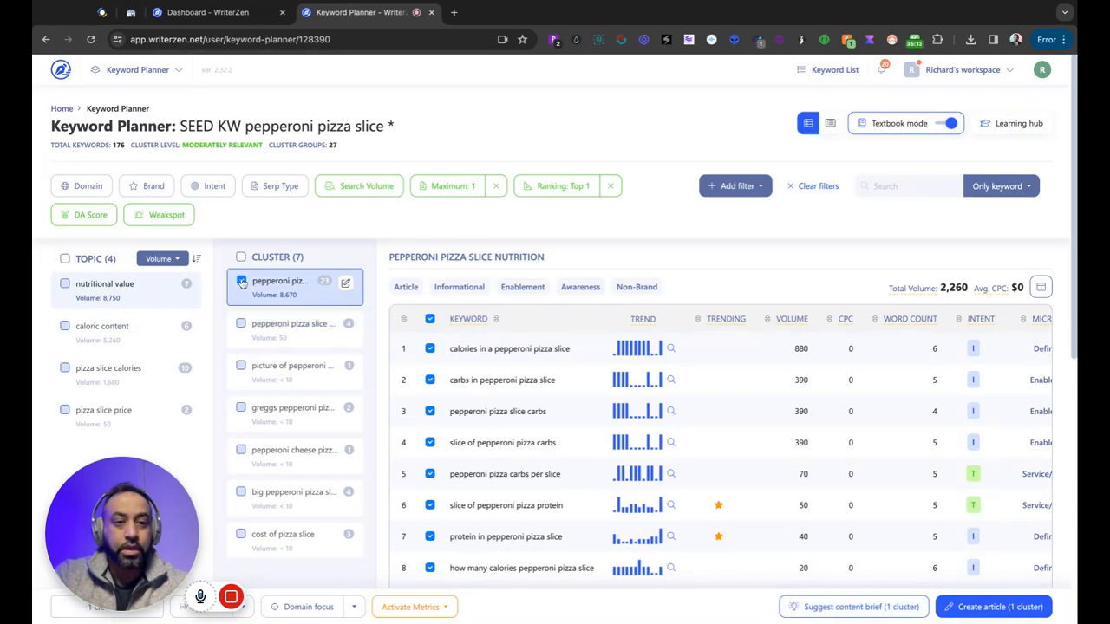
click(86, 215)
click(170, 254)
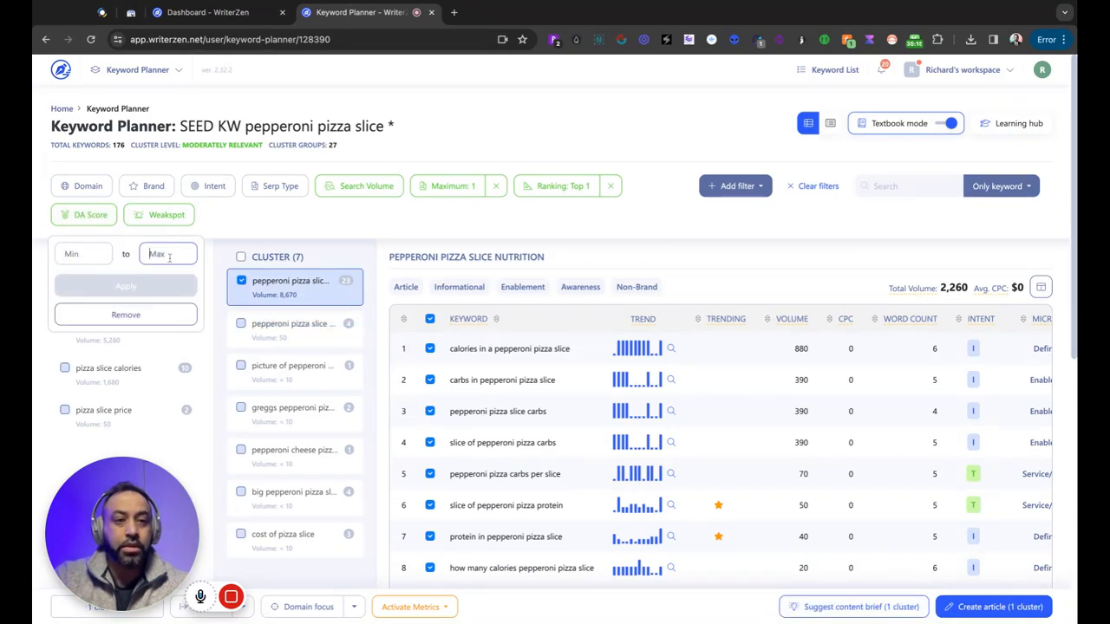
text(30)
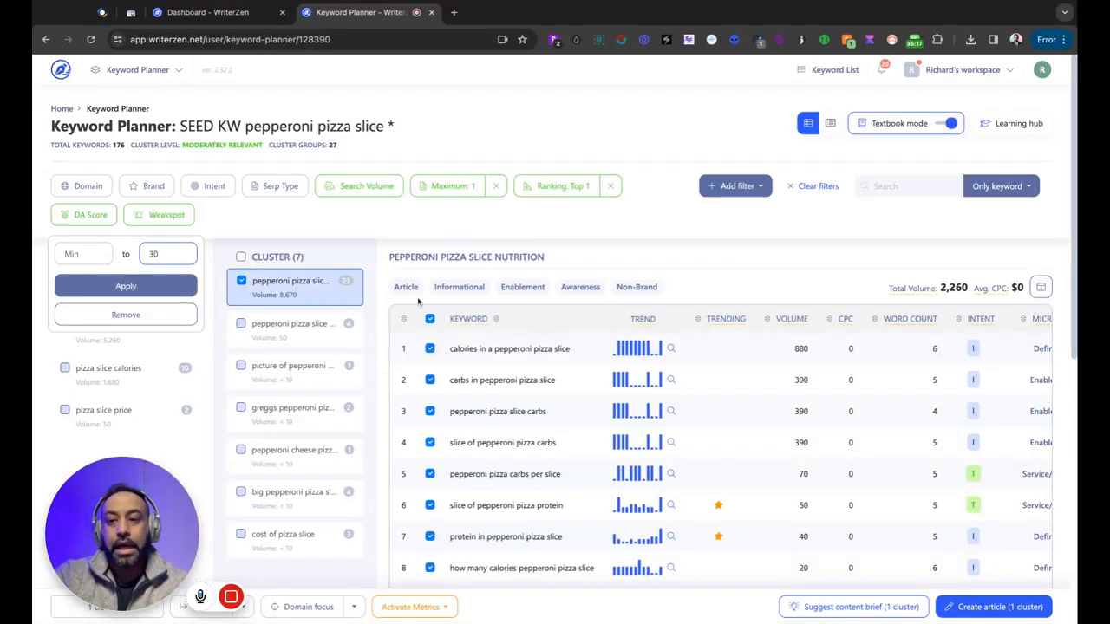
click(126, 286)
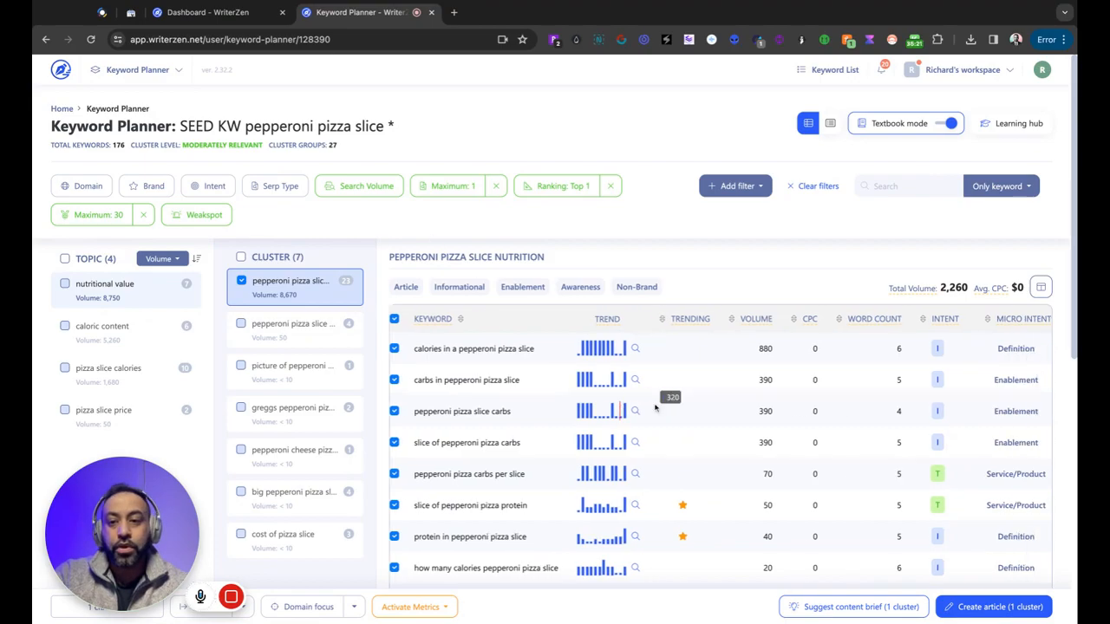
Check the L. DA and H. DA values down the filtered cluster's keyword list and clear the DA Score limit
scroll(943, 393, down, 2)
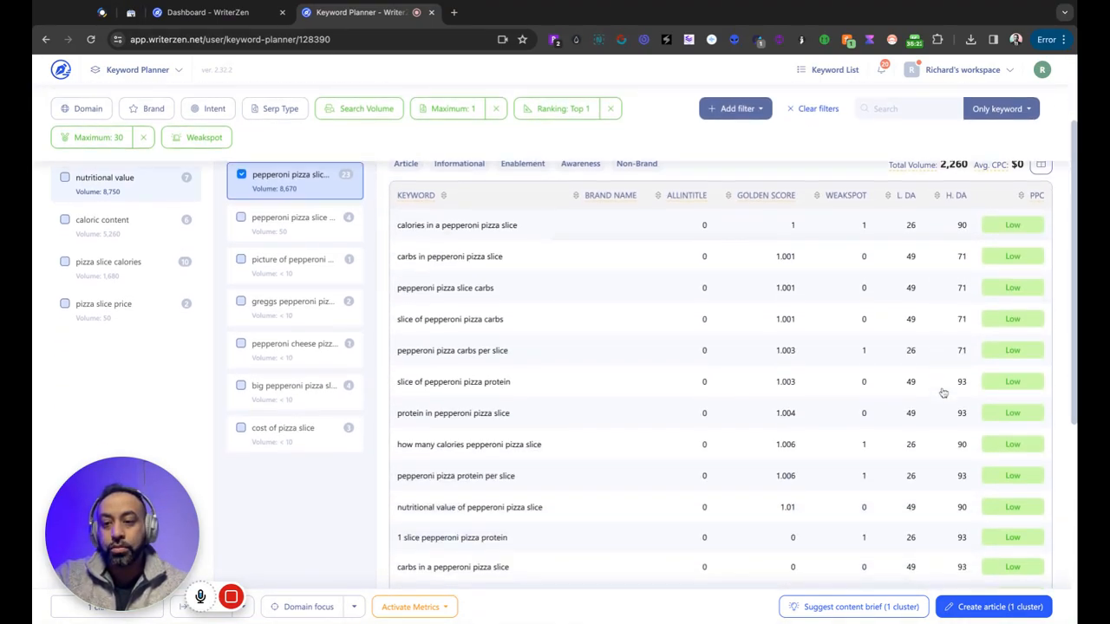
scroll(943, 393, down, 4)
scroll(943, 393, up, 6)
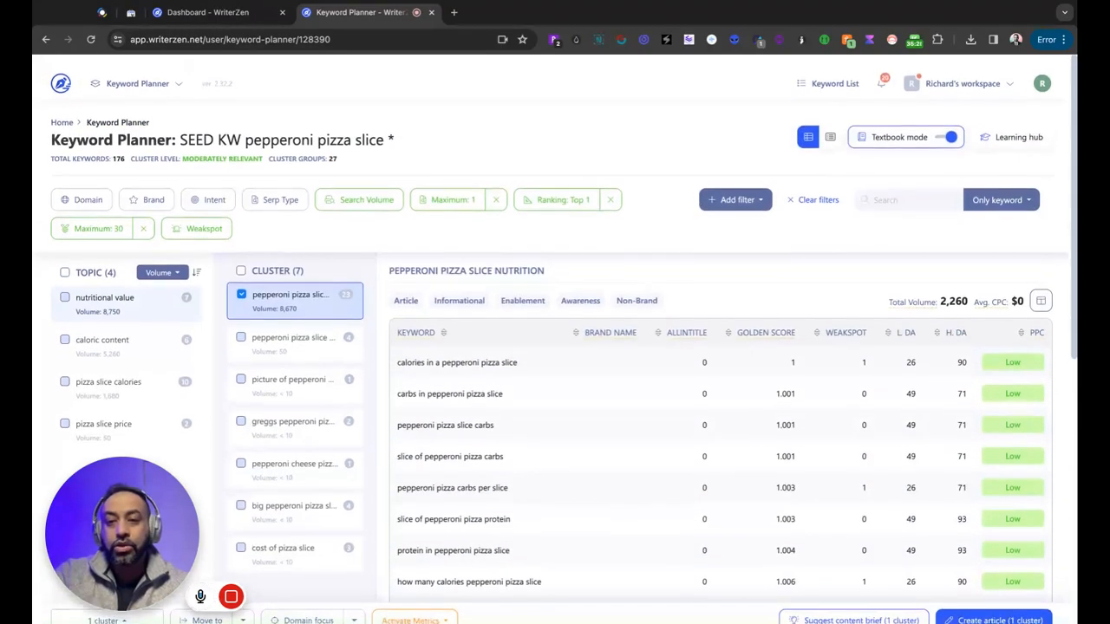
click(146, 216)
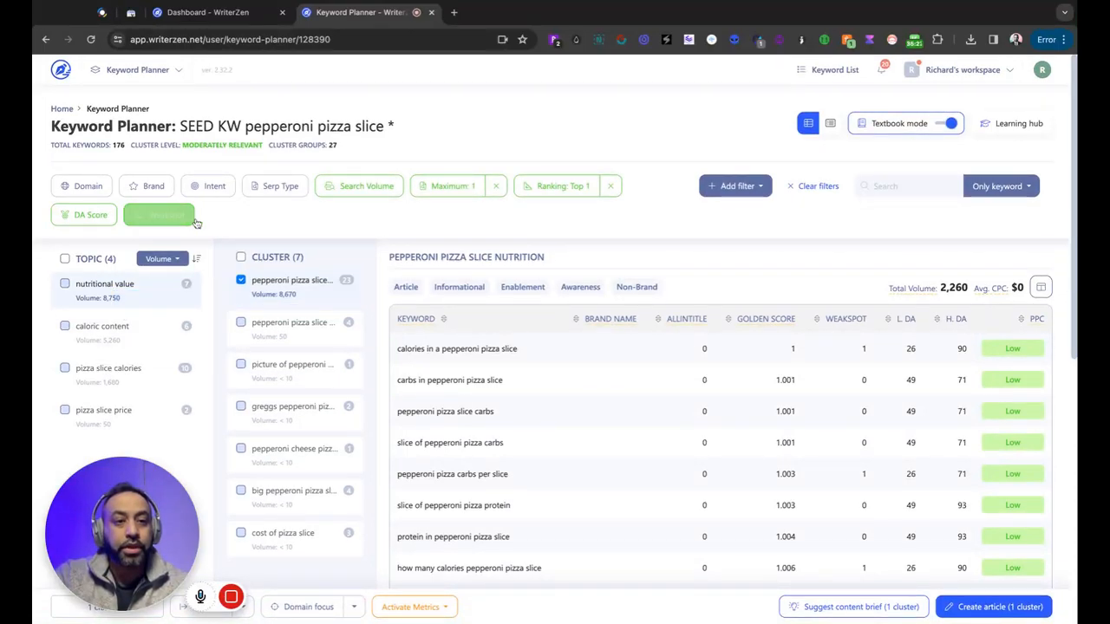
Open the Weakspot filter's range settings and look over the Weakspot values down the keyword list
click(192, 221)
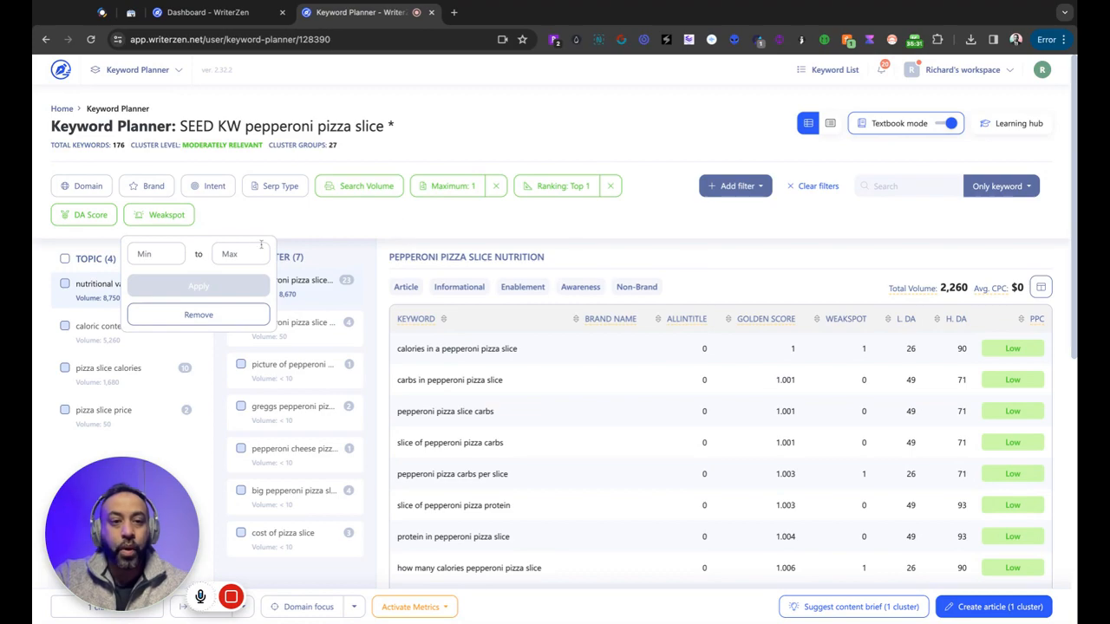
click(244, 253)
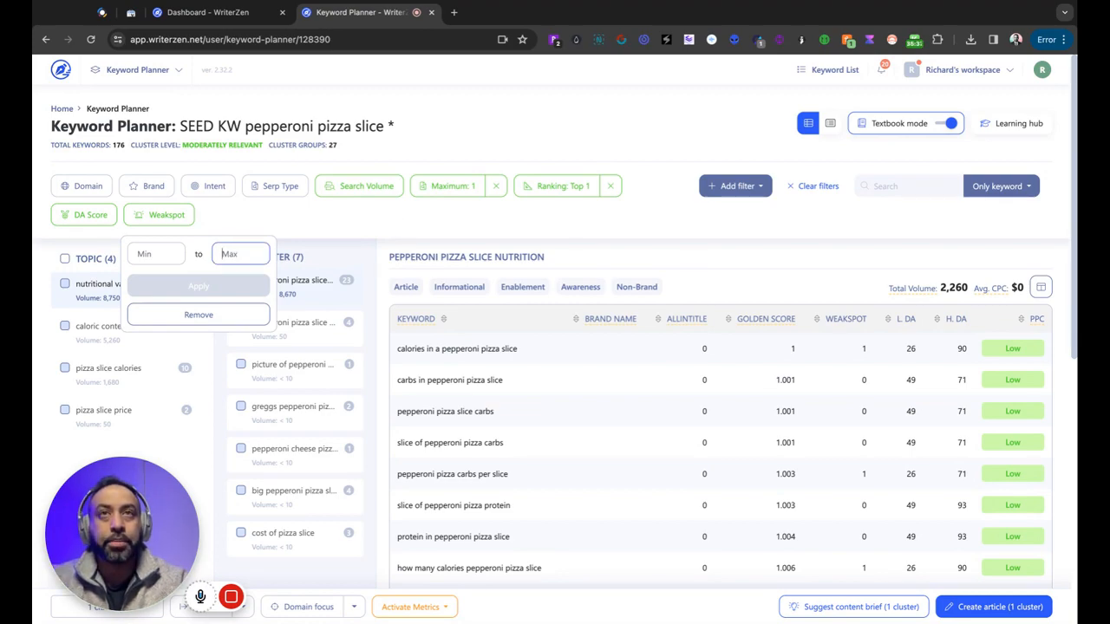
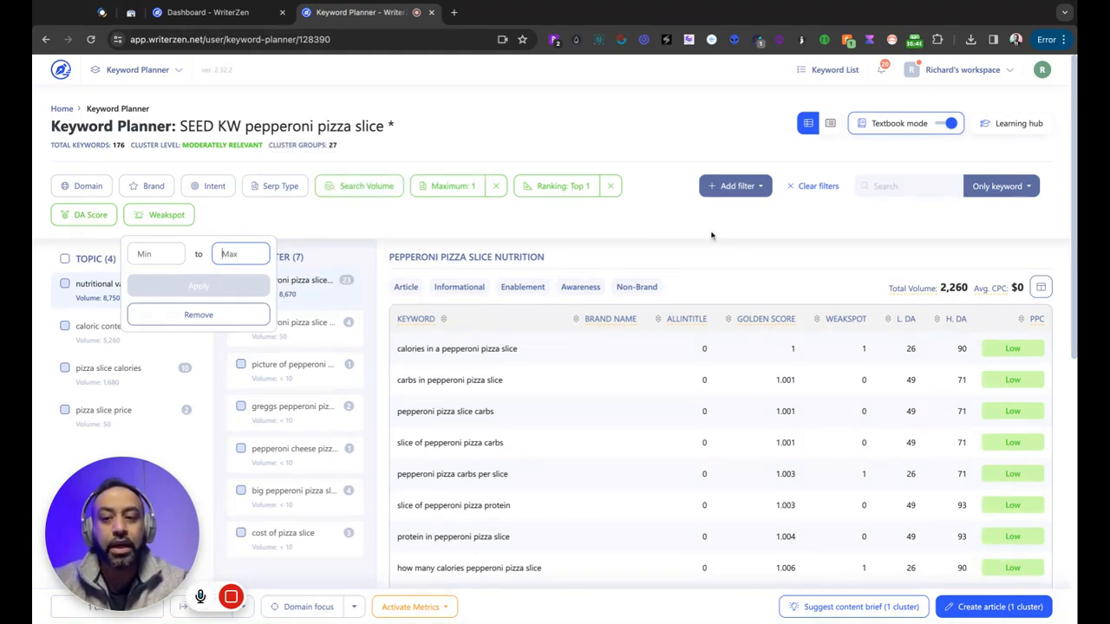
scroll(818, 337, down, 8)
scroll(818, 337, up, 10)
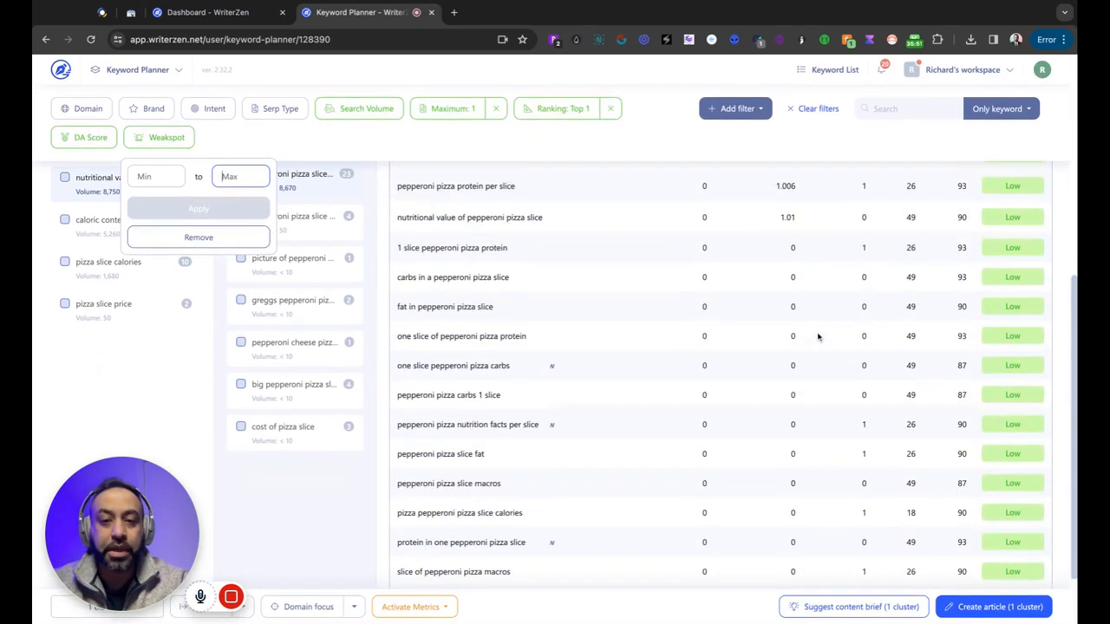
Close the Weakspot range settings and open the cost of pizza slice cluster's keyword list
click(553, 232)
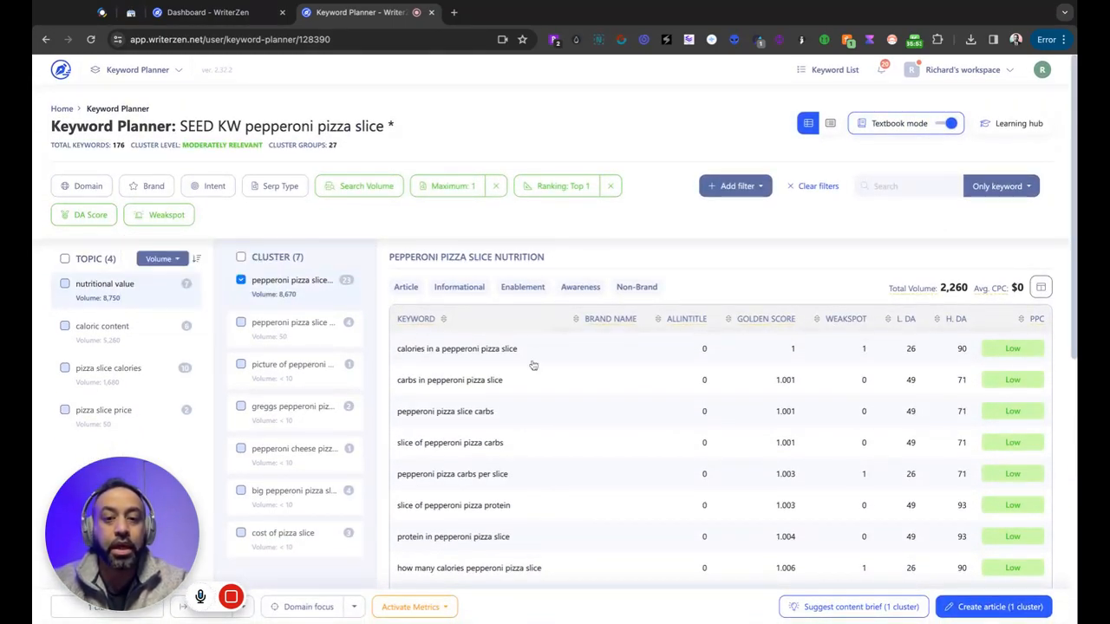
drag(503, 349, 279, 289)
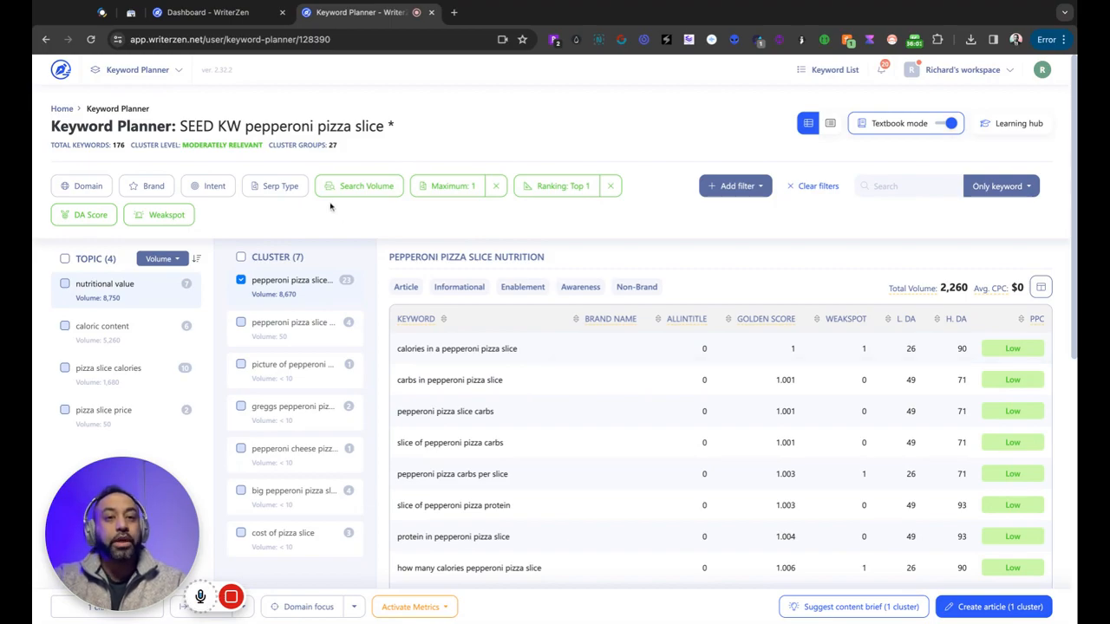
click(176, 69)
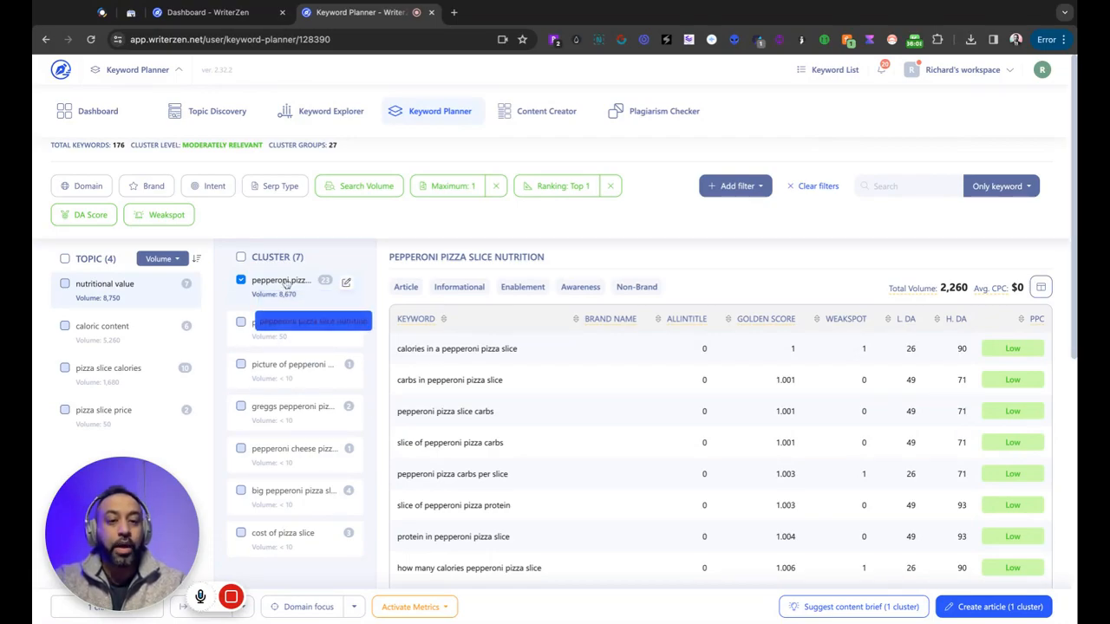
click(289, 537)
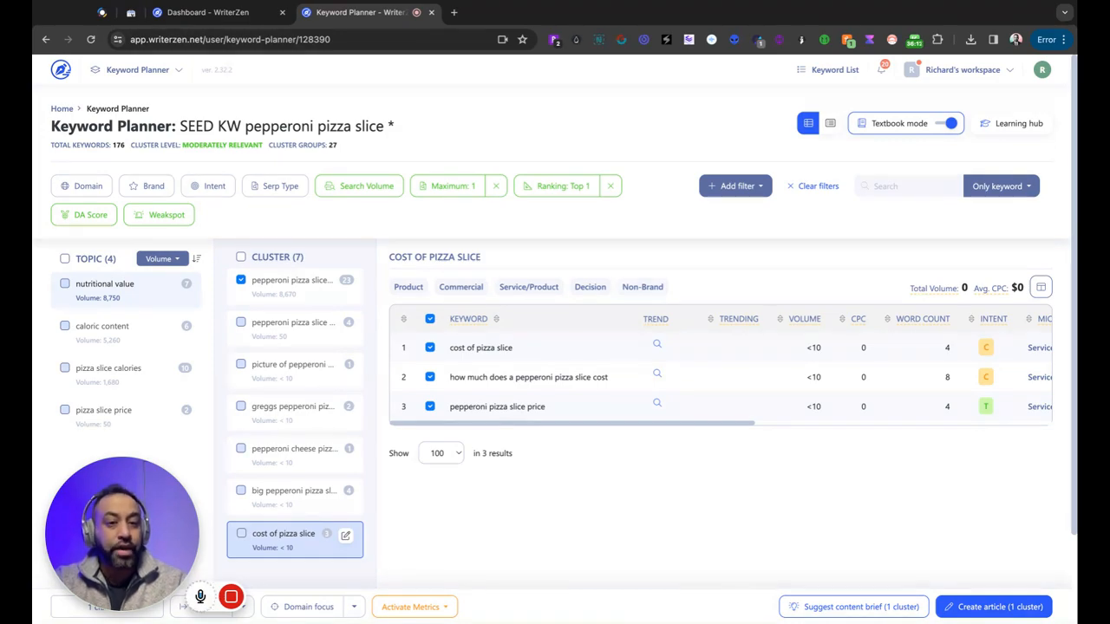
Open the pepperoni pizza slice protein cluster and examine its keywords' Allintitle, Golden Score, Weakspot and DA columns
click(291, 323)
drag(394, 348, 286, 338)
scroll(606, 401, right, 10)
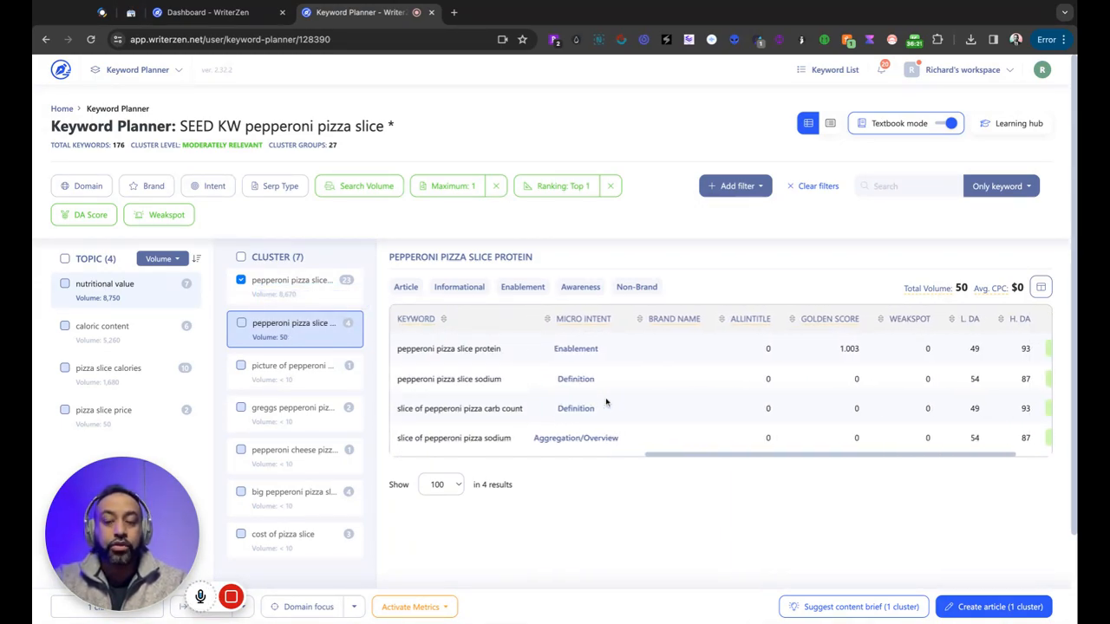
scroll(607, 403, right, 5)
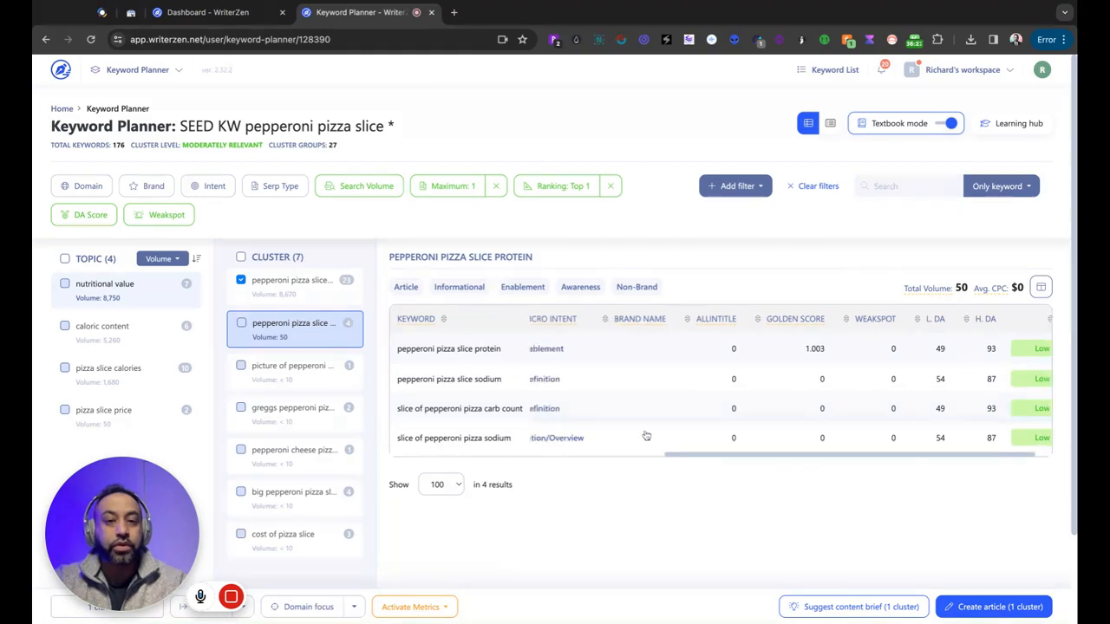
scroll(646, 436, left, 1)
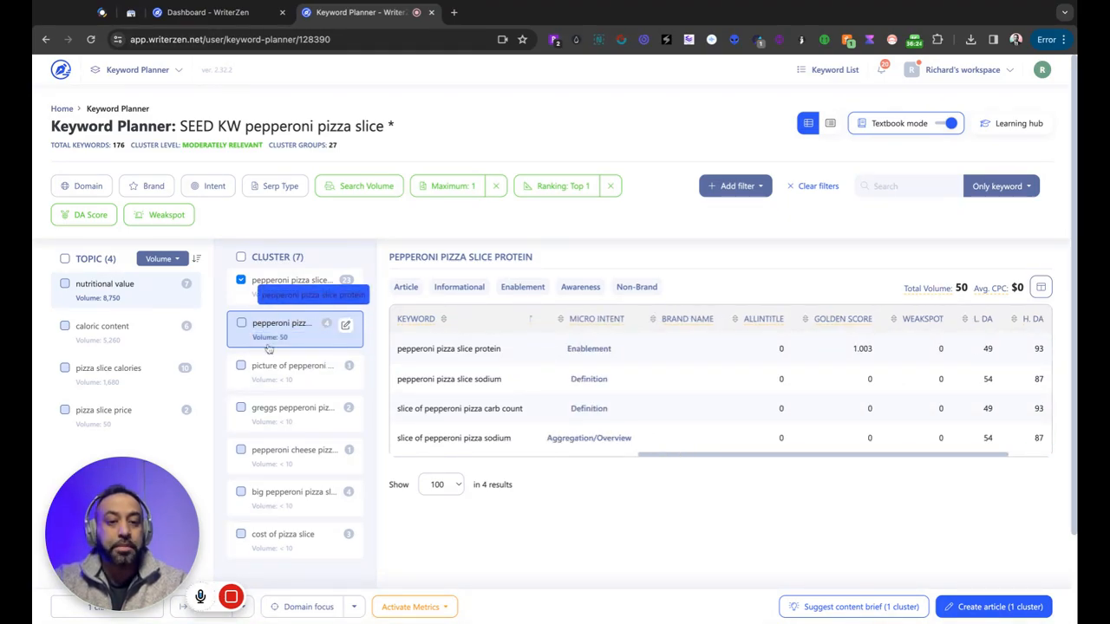
View the cost of pizza slice cluster again and return to the pepperoni pizza slice nutrition cluster
click(281, 537)
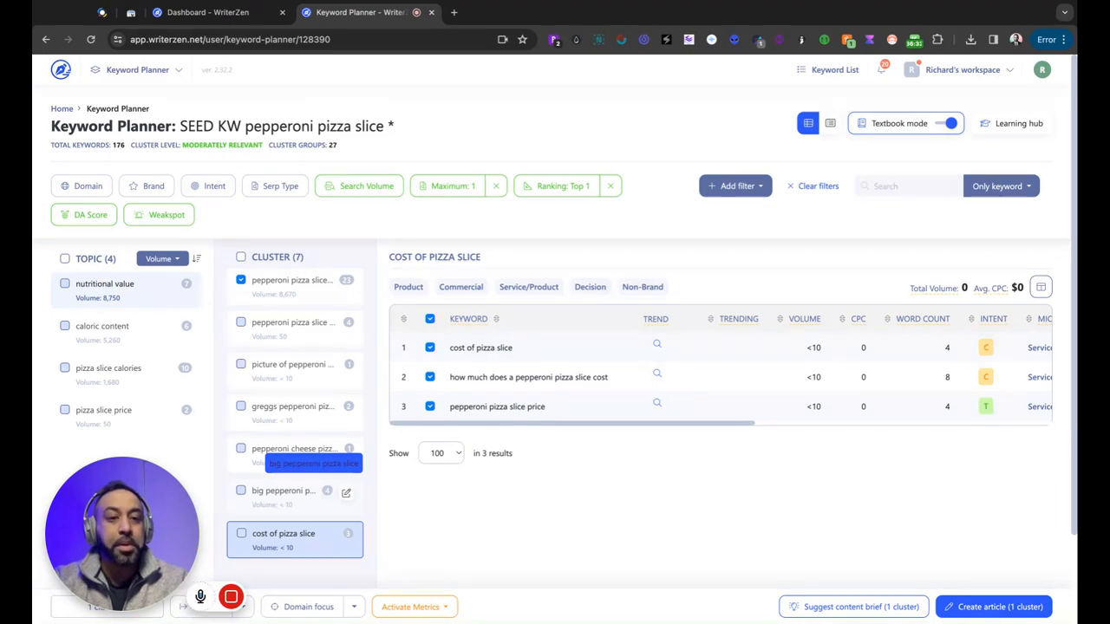
click(279, 281)
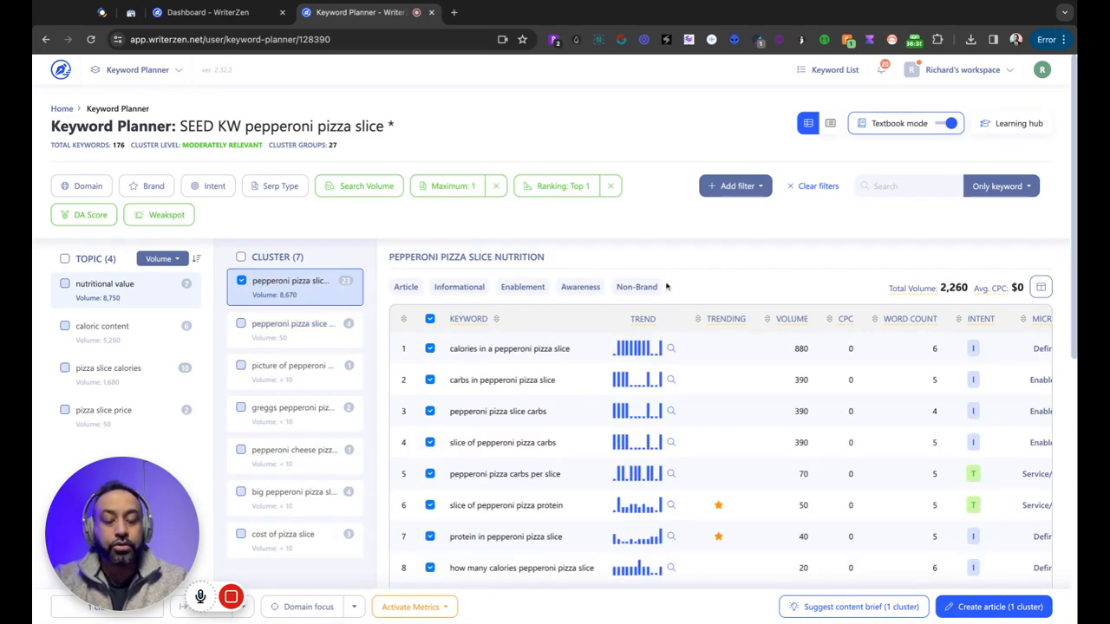
click(175, 74)
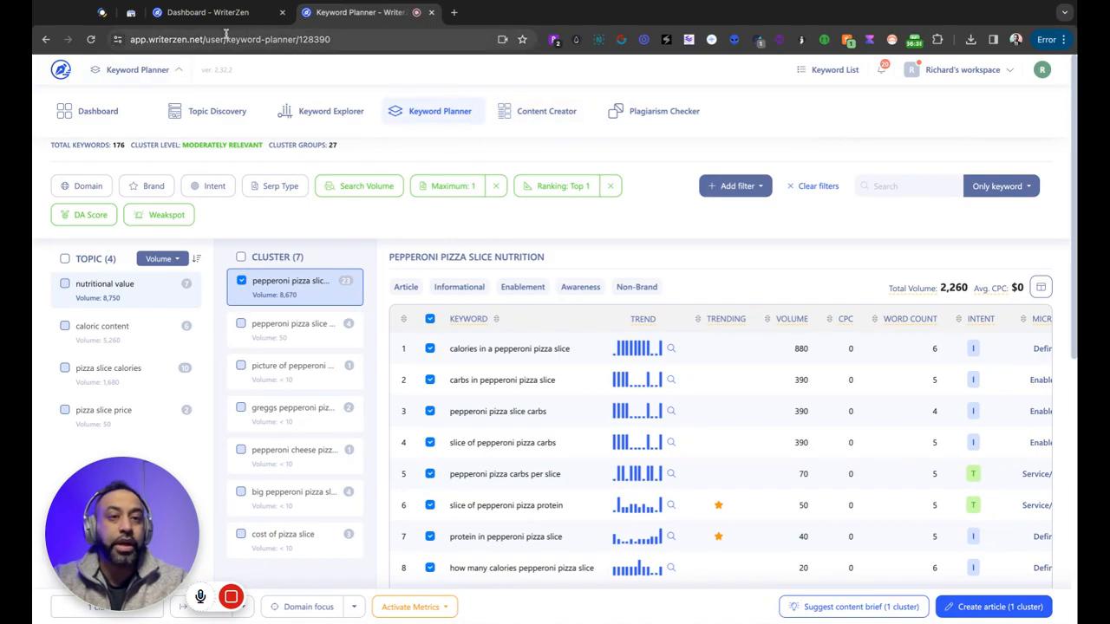
click(439, 84)
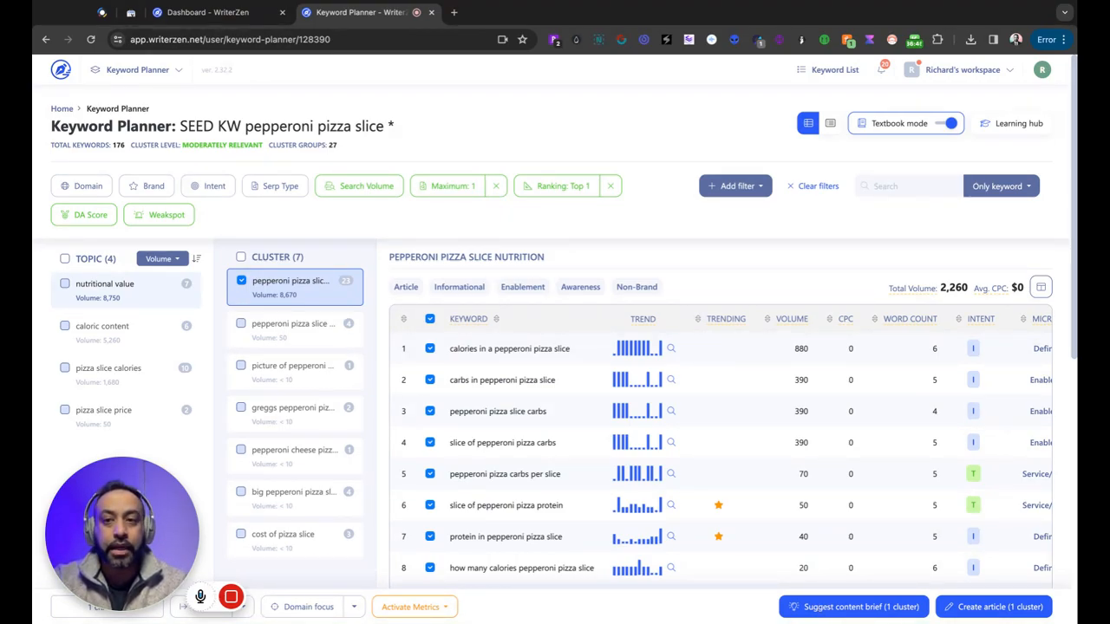
Look over the full keyword list of the pepperoni pizza slice nutrition cluster
click(854, 607)
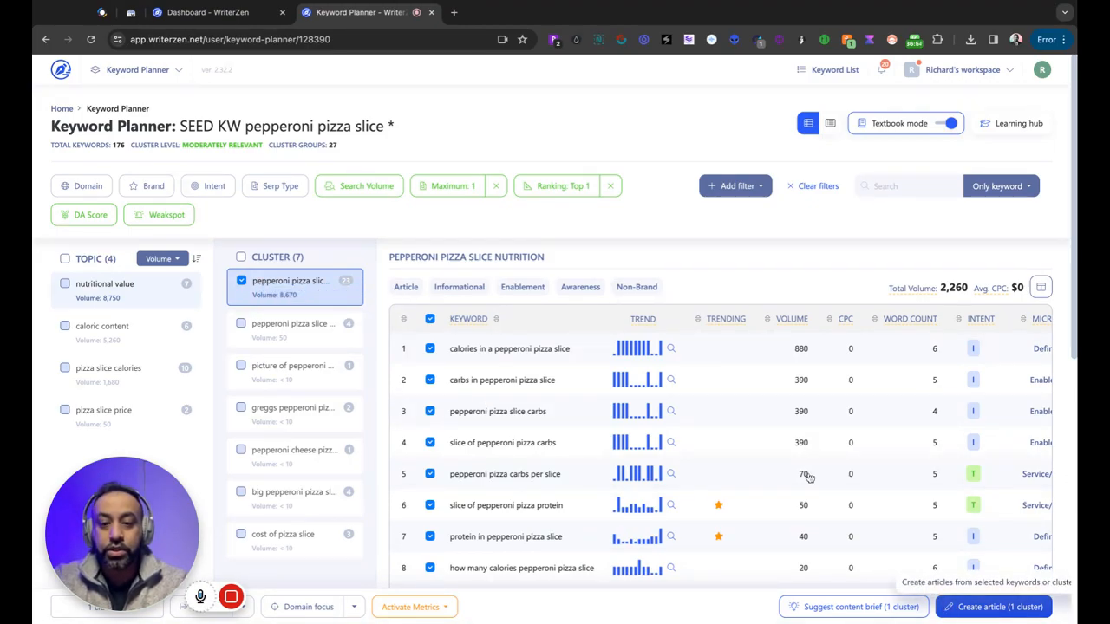
scroll(595, 430, down, 5)
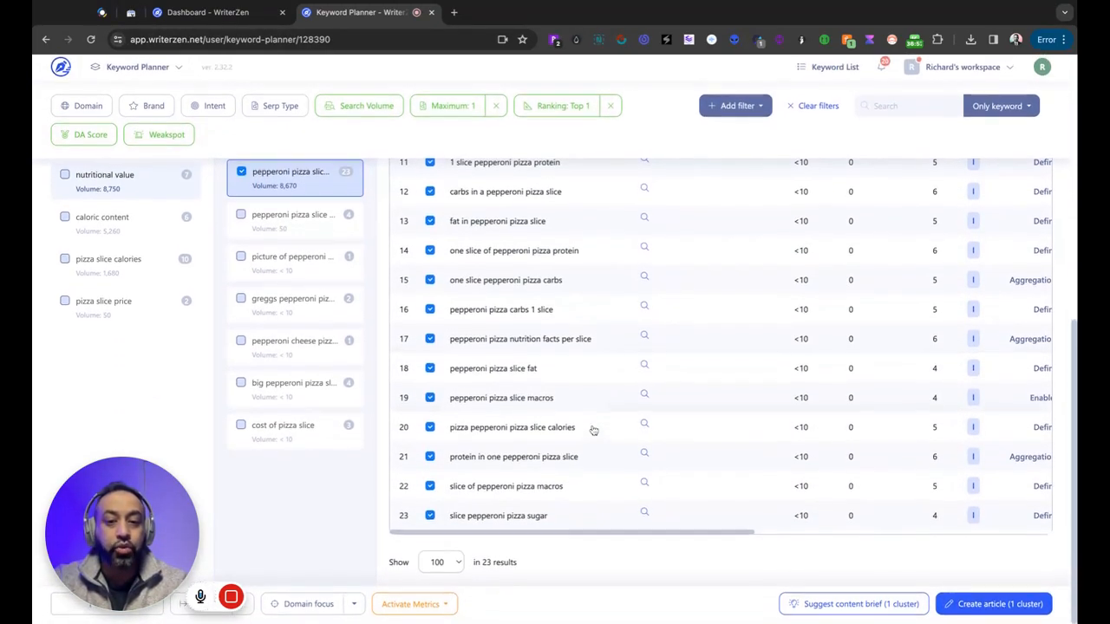
scroll(591, 428, up, 5)
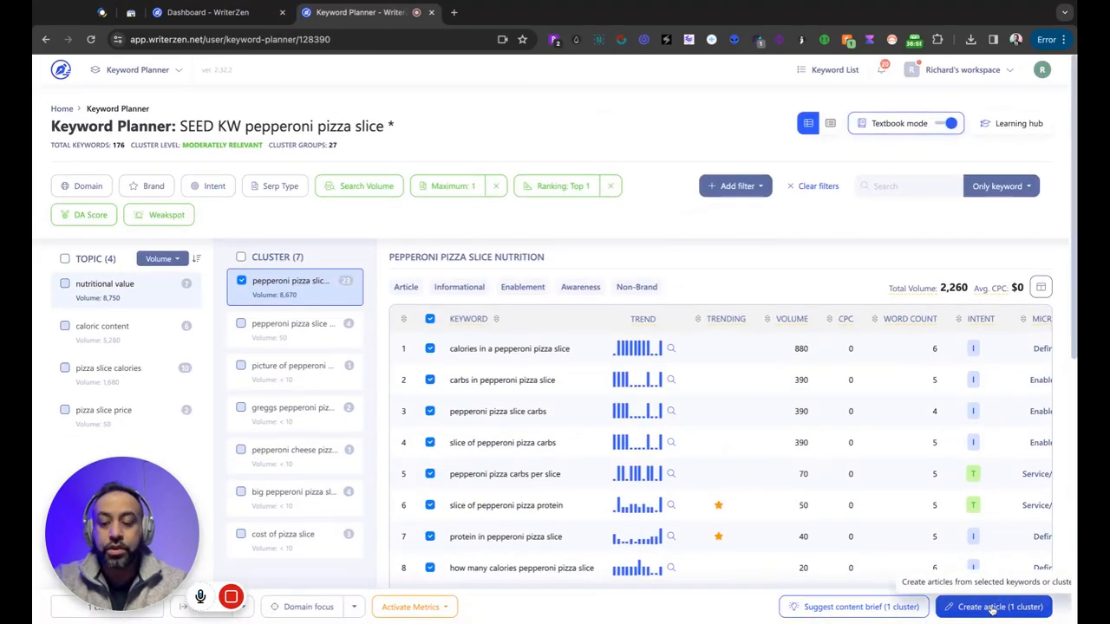
Start a new article from the selected cluster in a new project named Pepperoni Pizza Slice Nutrition
click(995, 606)
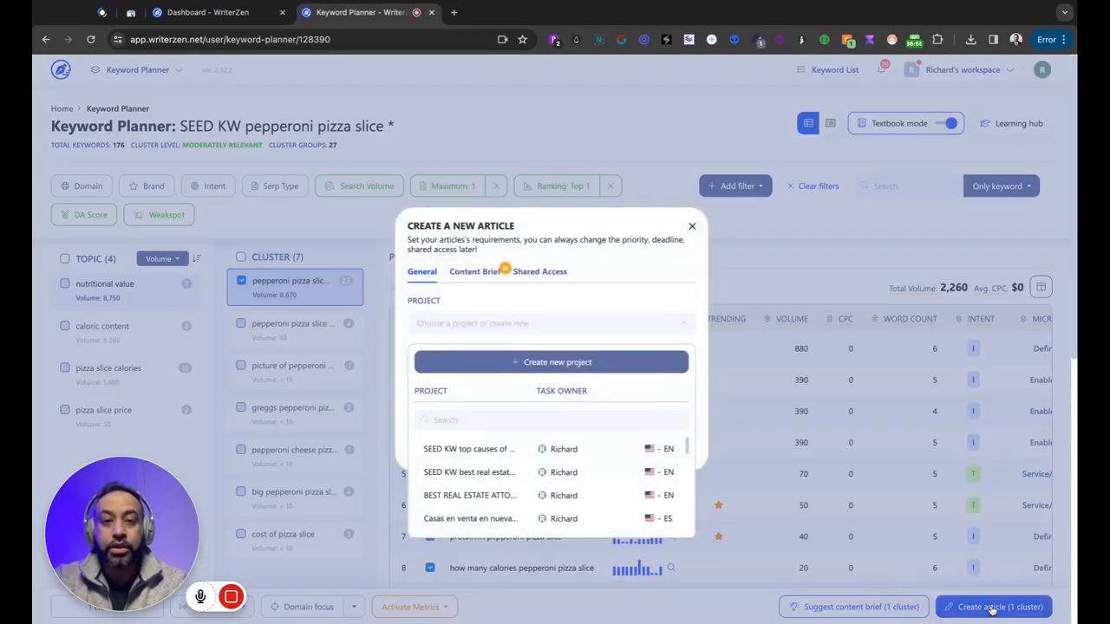
click(495, 362)
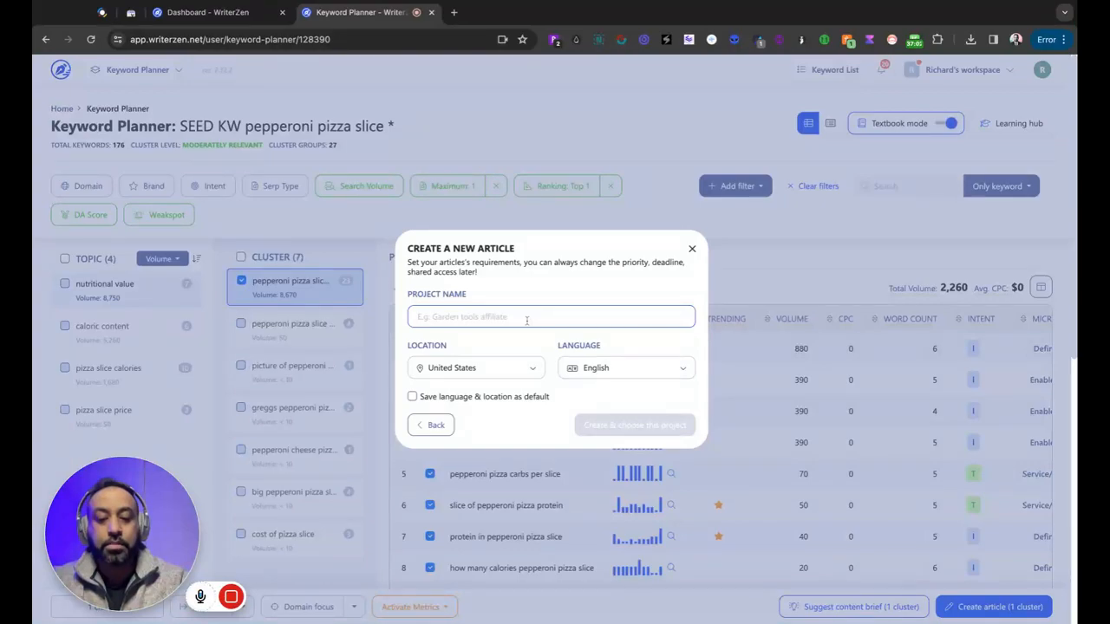
text(Pepperoni Pizza S)
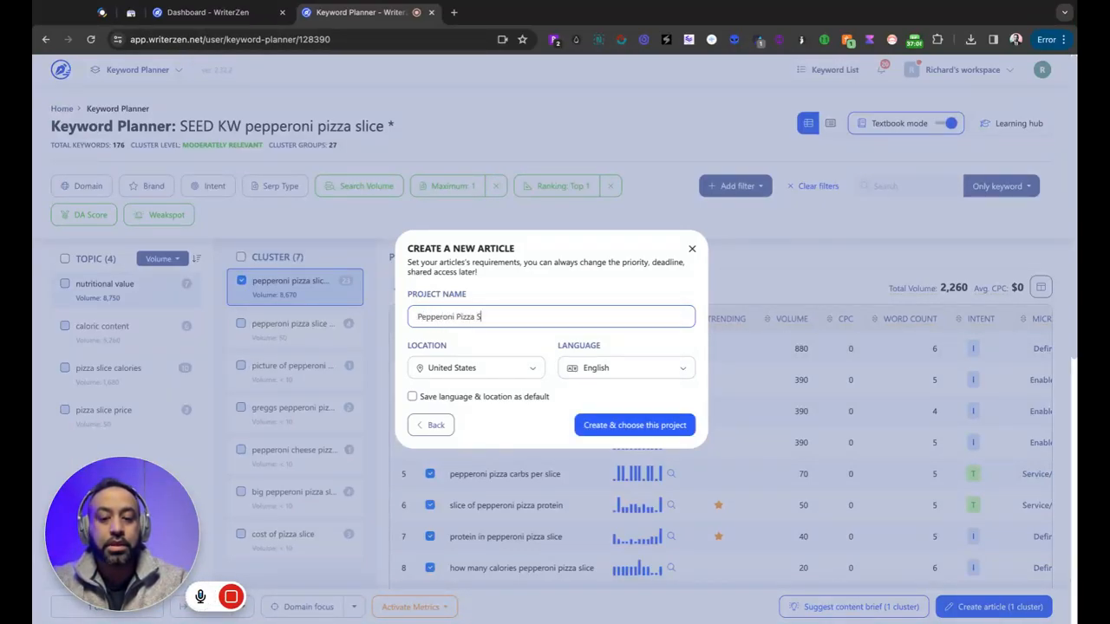
text(lice Nutrition)
click(633, 425)
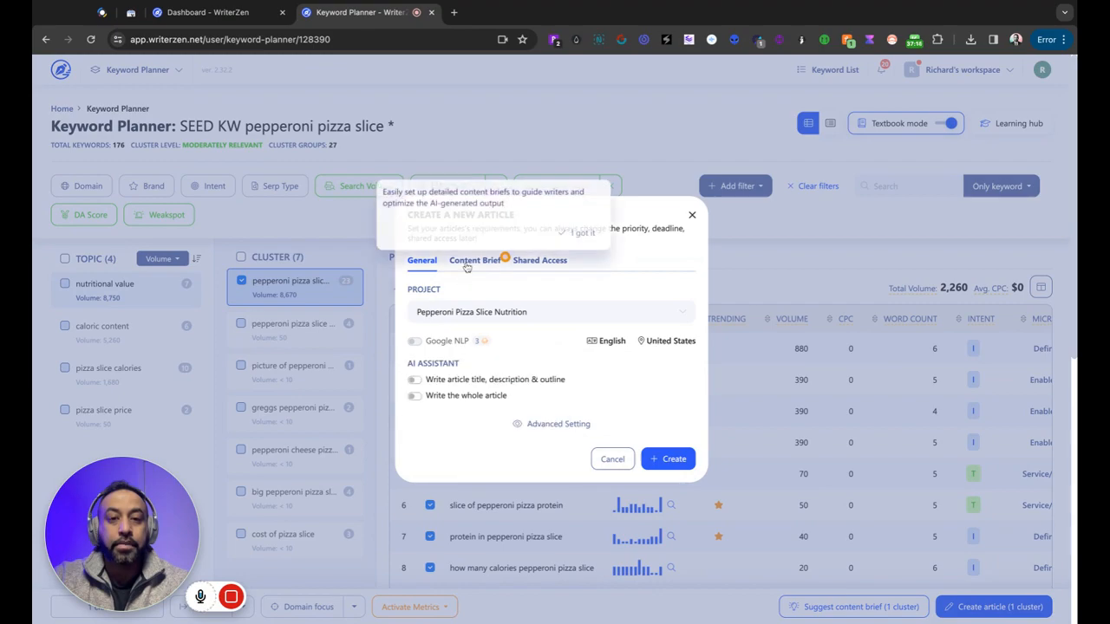
Open the new article's content brief, keep the Blog post format and set the writing tone to Friendly/Conversational
click(469, 262)
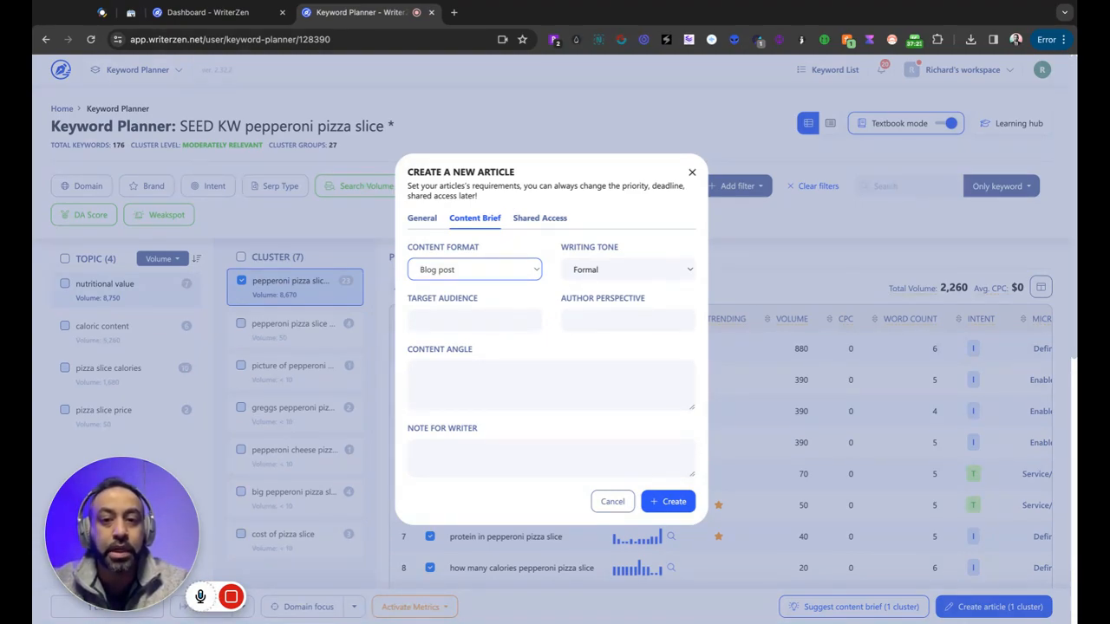
click(630, 269)
click(631, 274)
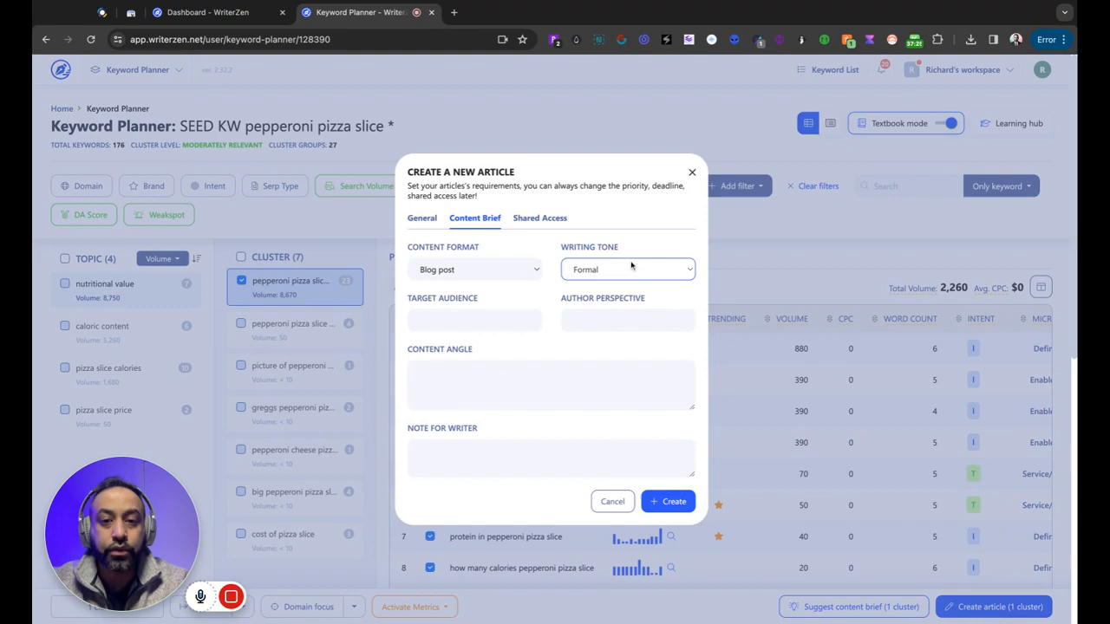
Enter the author perspective: a pizzeria owner describing the history of the pepperoni pizza slice and how its nutrition evolved based on the ingredients used
click(585, 314)
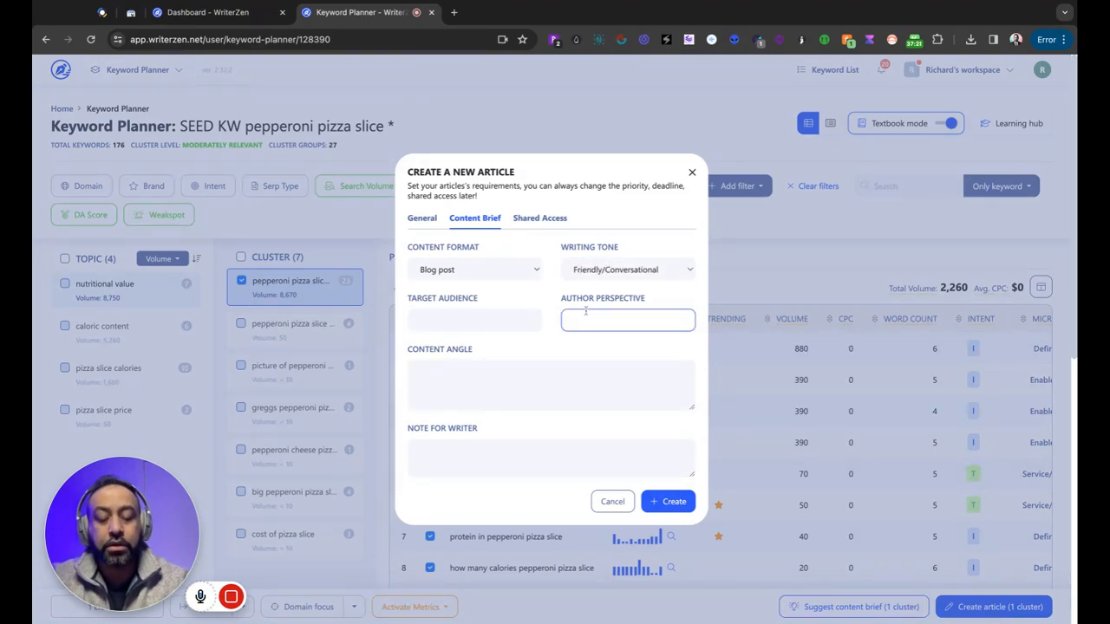
text(A pizzeria owner)
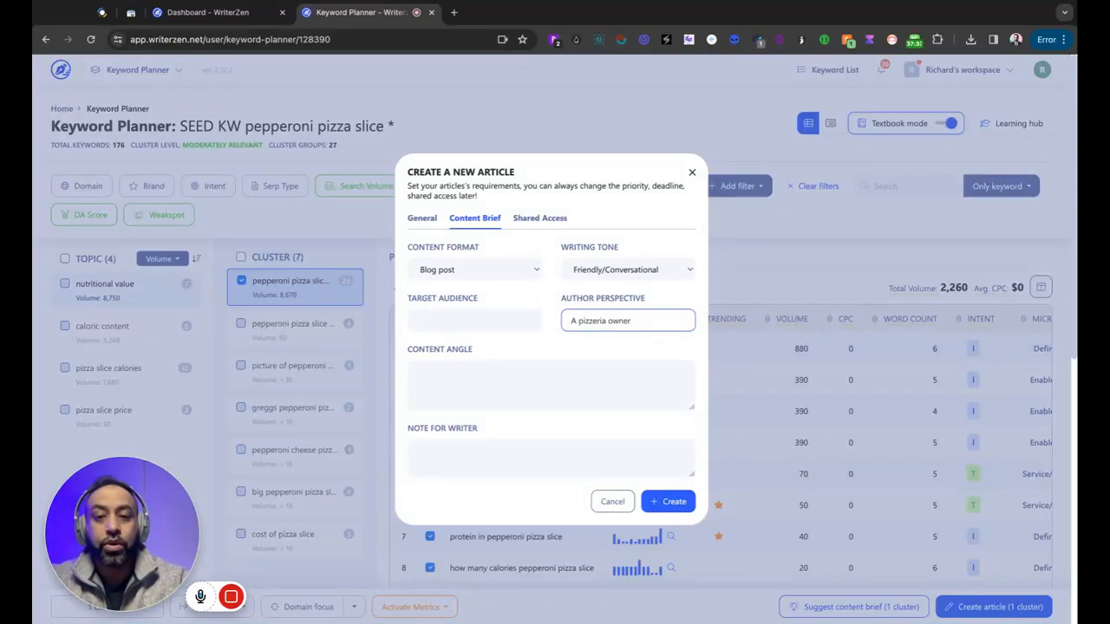
text( describing the)
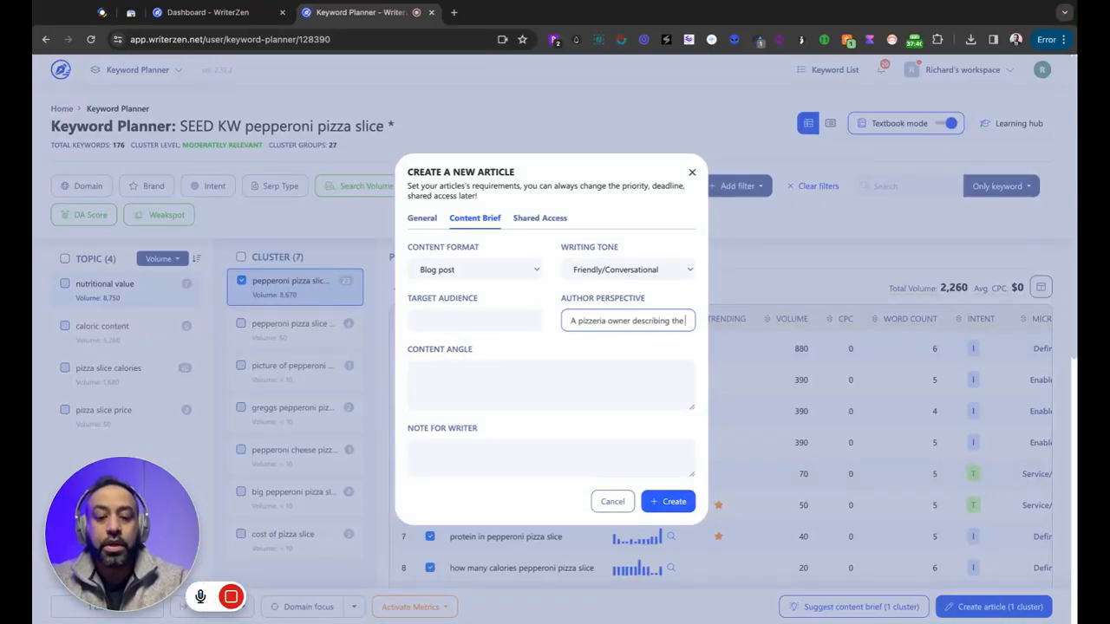
text( history of t)
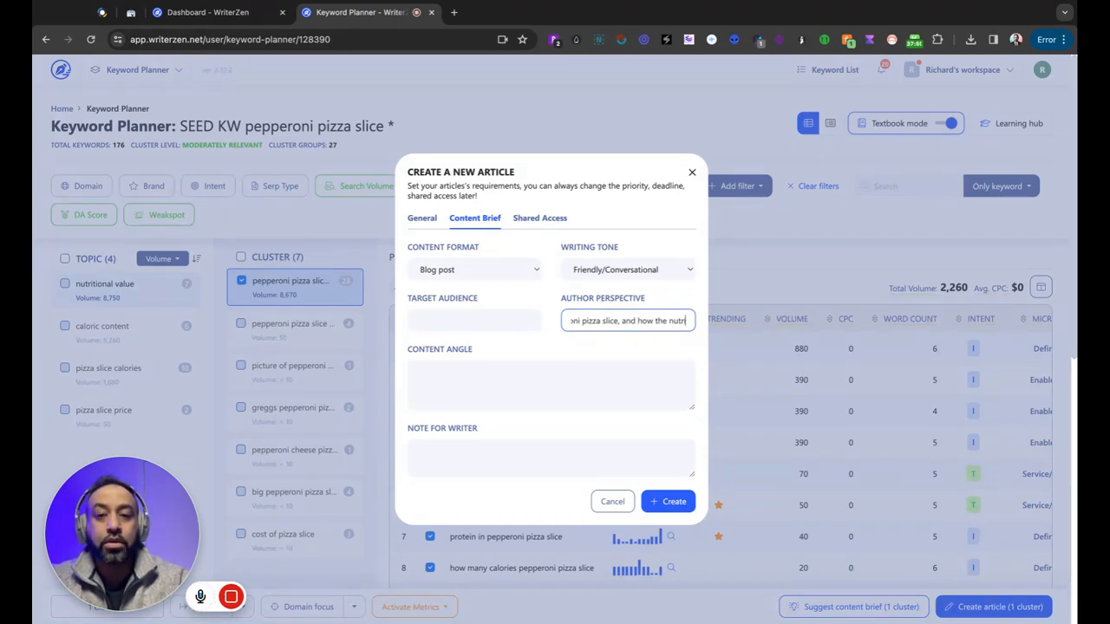
text(lved based)
text( on the ingredient)
text(s used)
Set the target audience to "Pizza lovers, and people who want to make their own pepperoni pizza slices at home"
click(499, 322)
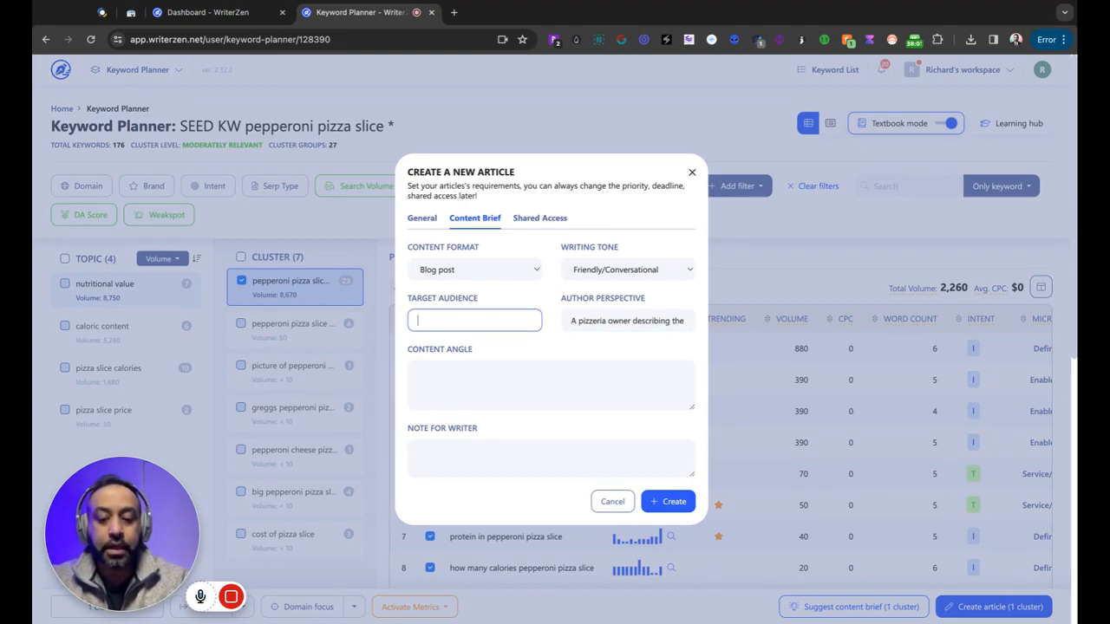
text(Pizza lovers, and people who want to make the)
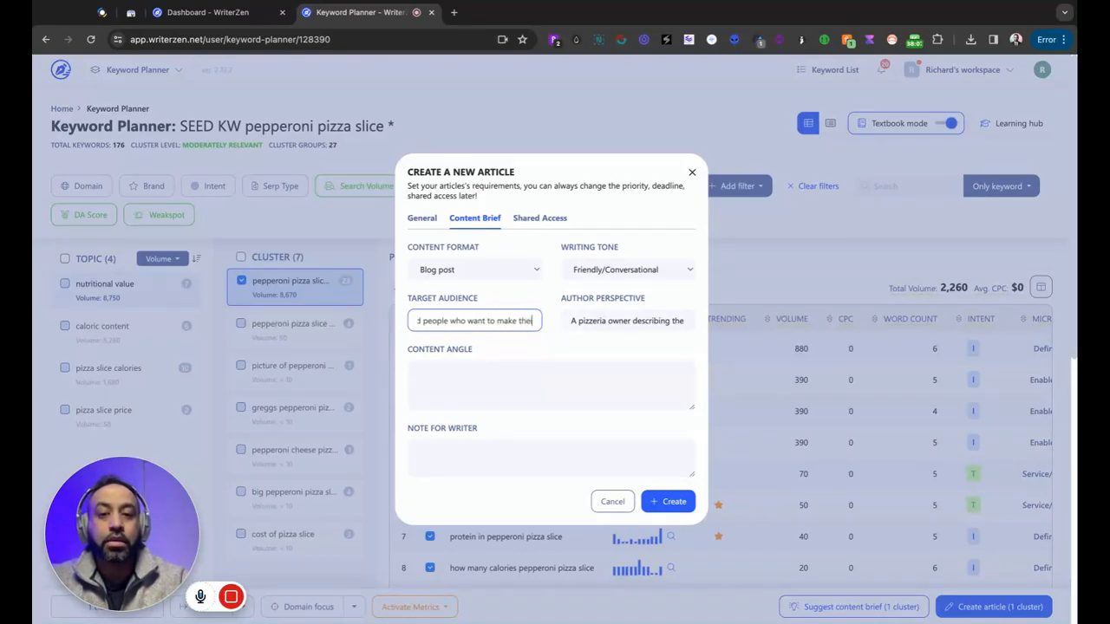
text(ir own own p)
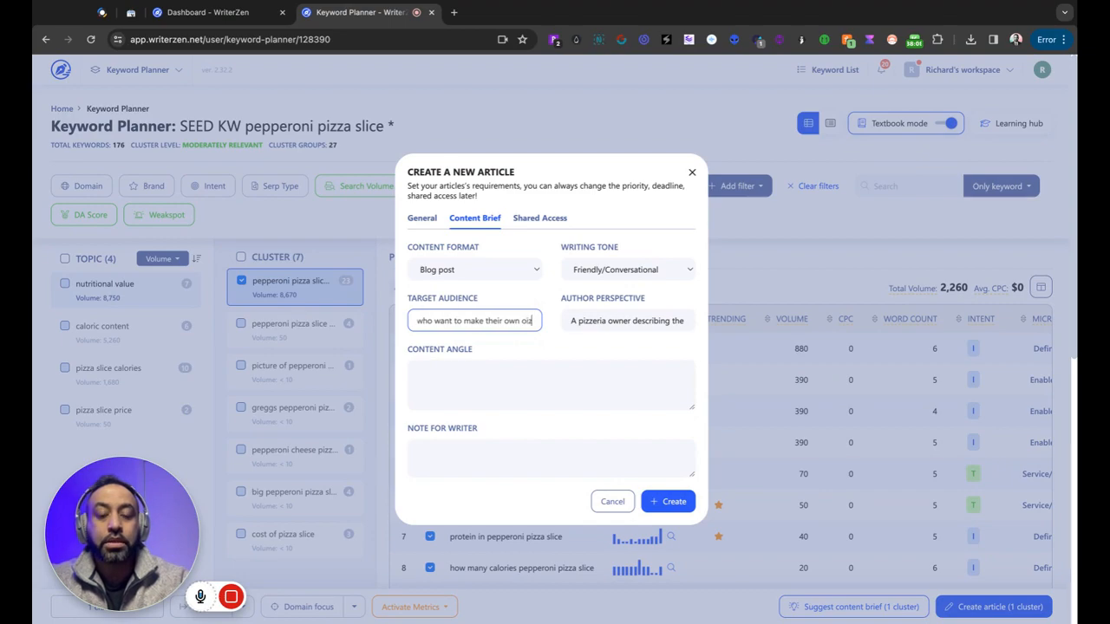
text(epperoni pizza slices at home)
key(Tab)
key(Tab)
Begin the content angle with "An article describing the history of the pepperoni pizza slice and the ingredients used, how those ingredients have evolved over time"
click(483, 377)
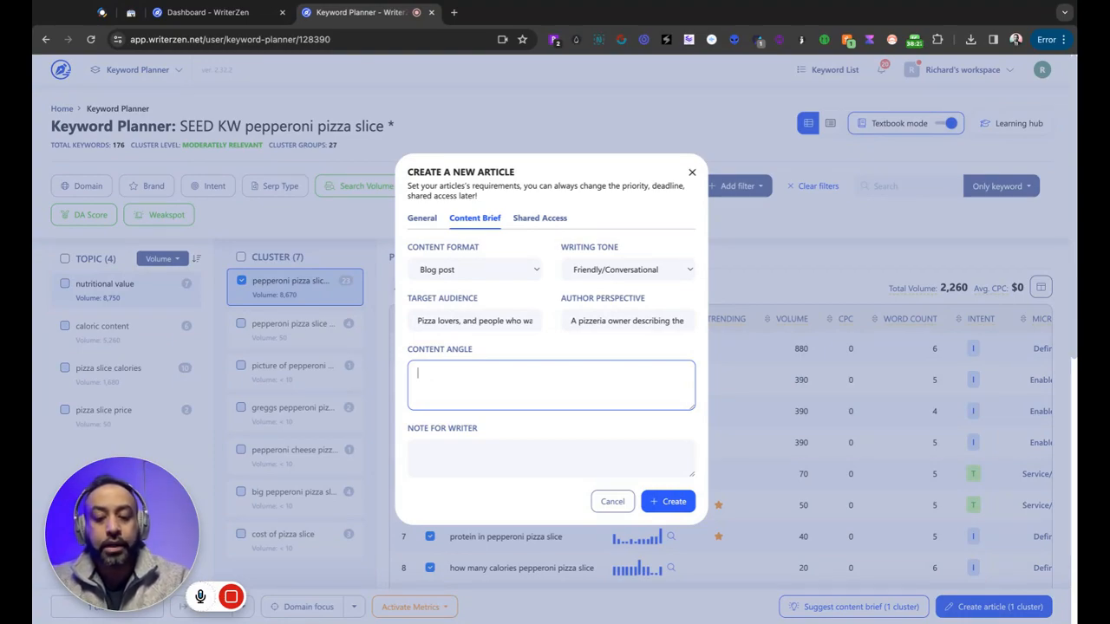
text(An art)
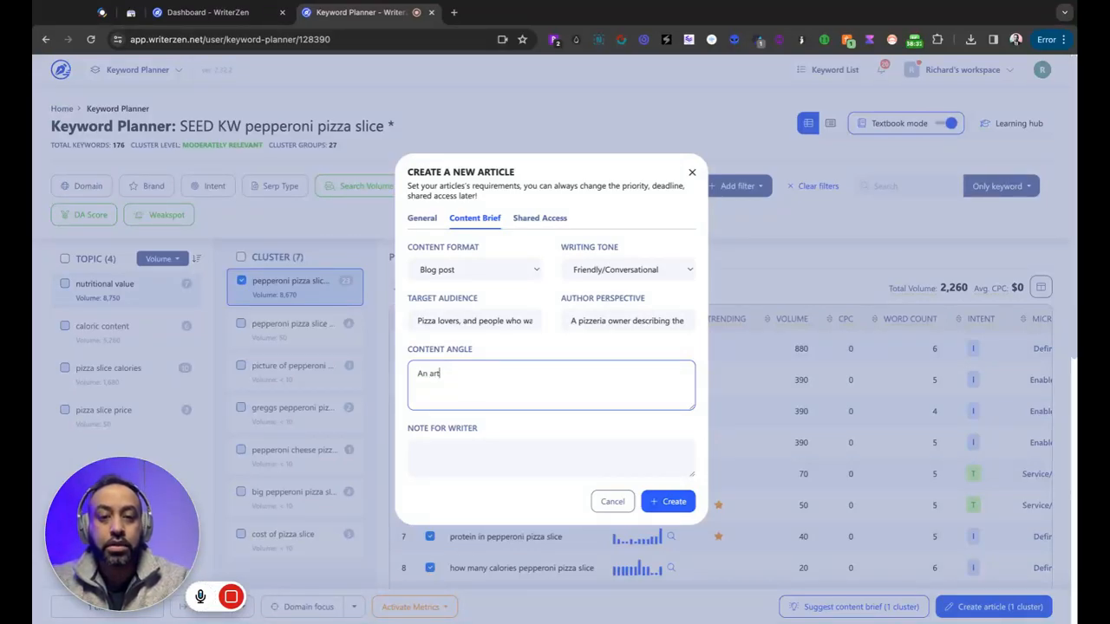
text(icle descri)
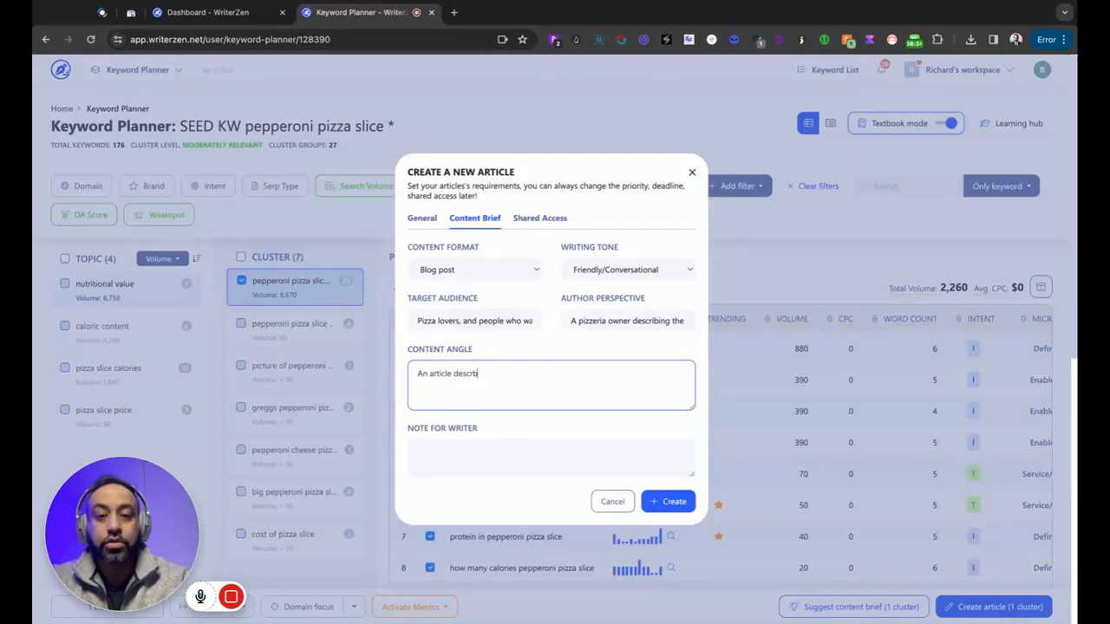
text(bing the history of the peperon)
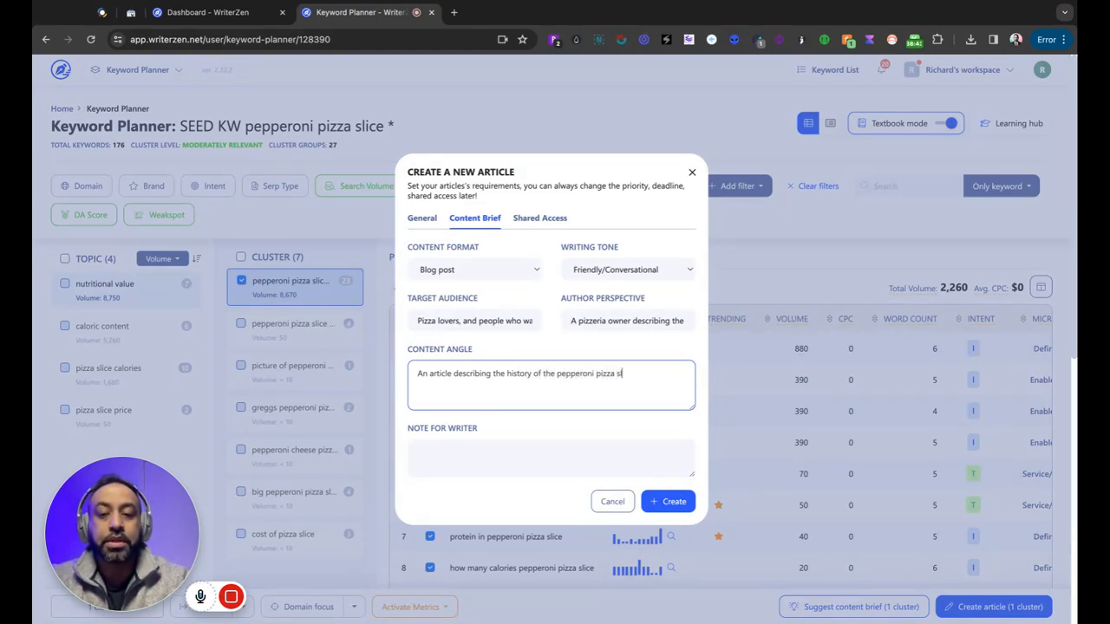
text(i pizza slice,)
key(BackSpace)
key(BackSpace)
text(and the ingredi)
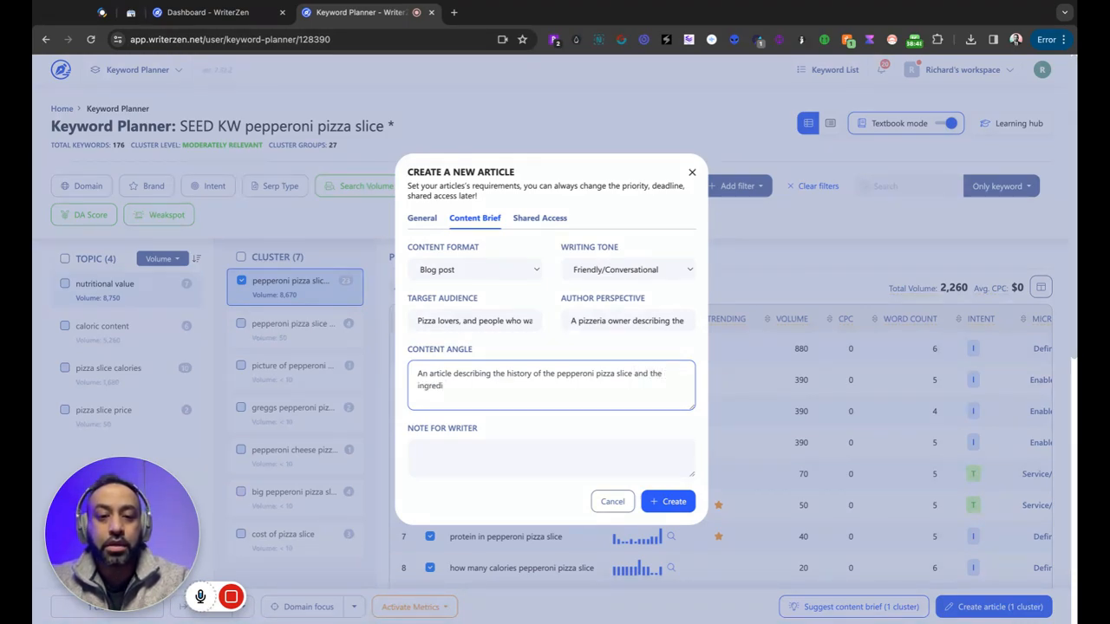
text(ents used, how those ingredi)
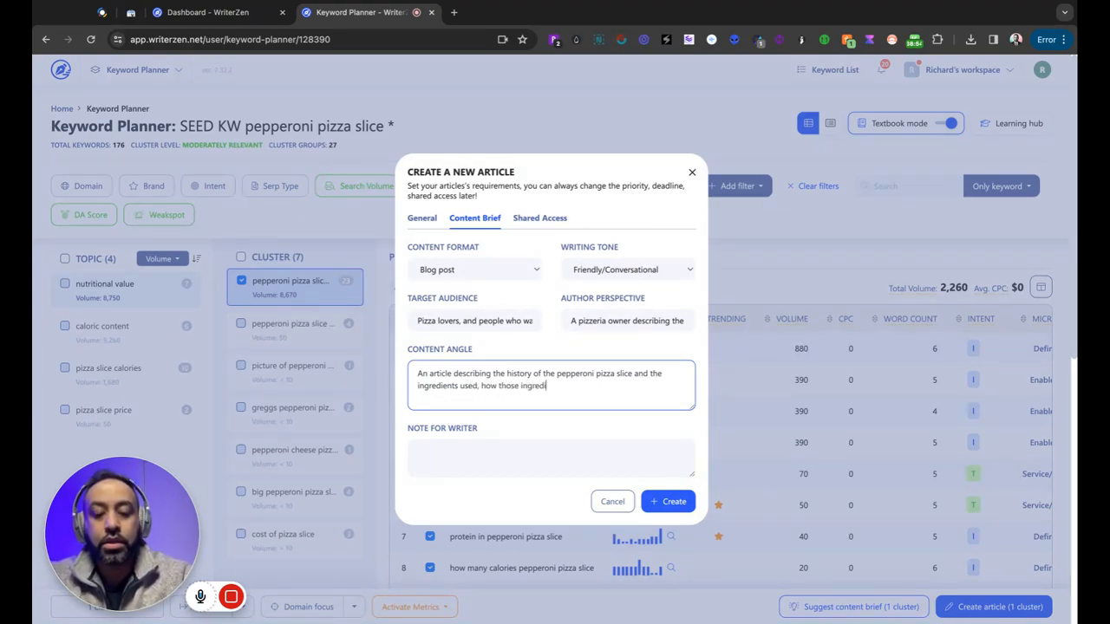
text(ents have evolved over time, an)
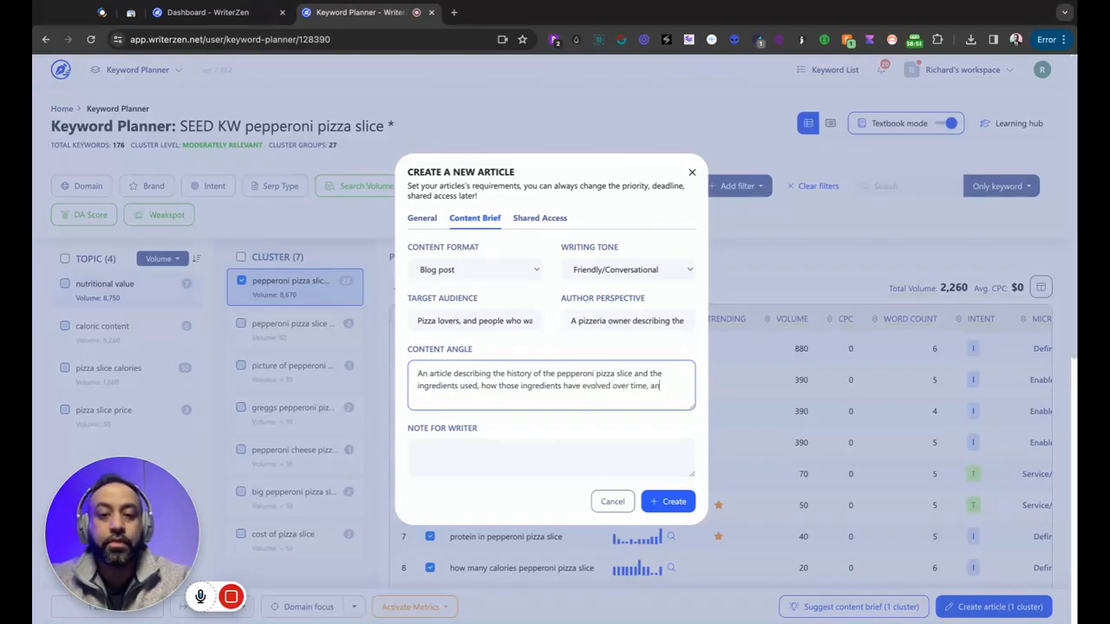
Complete the content angle with "and how the changes in ingredients has impacted the nutritional value of a pepperoni pizza slice" and create the article
text(d how the changes in )
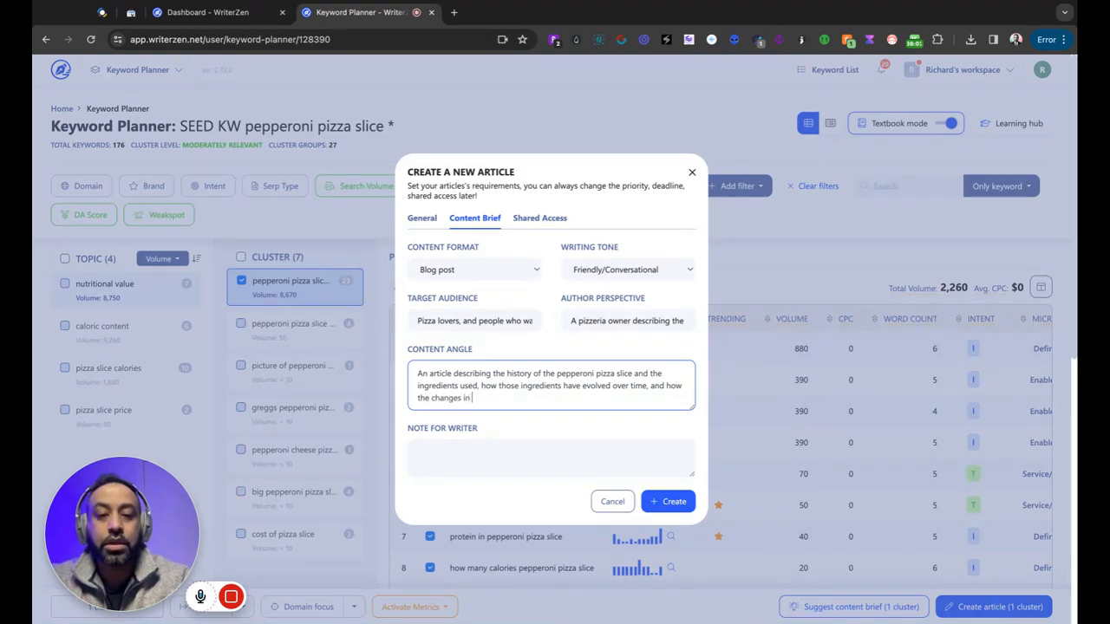
text(ingredients has impaced)
key(BackSpace)
text(d the nu)
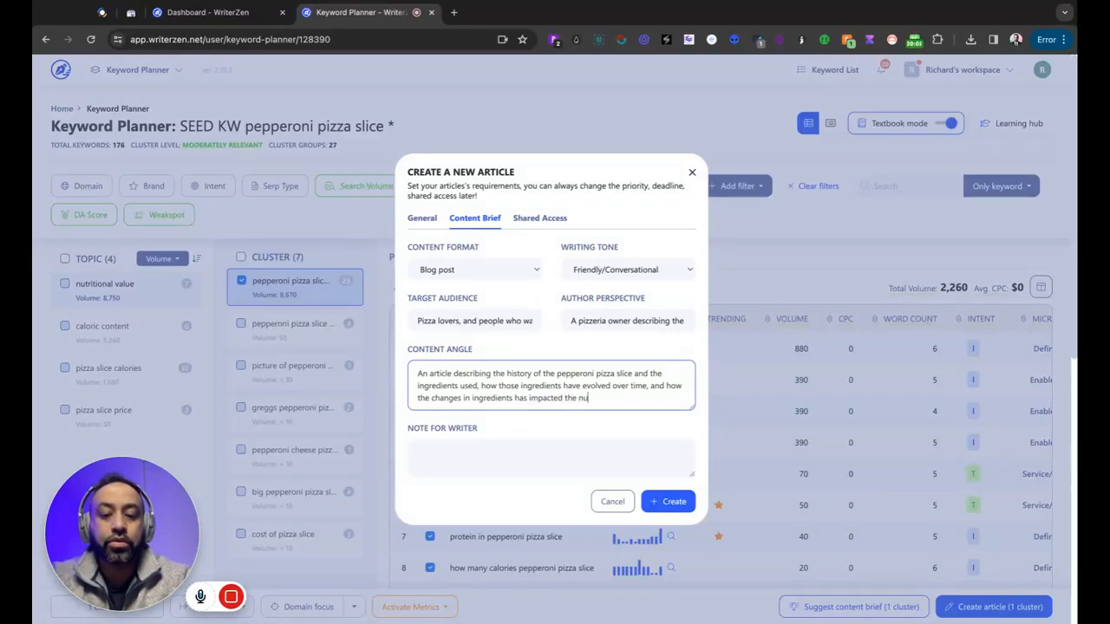
text(tritional value of )
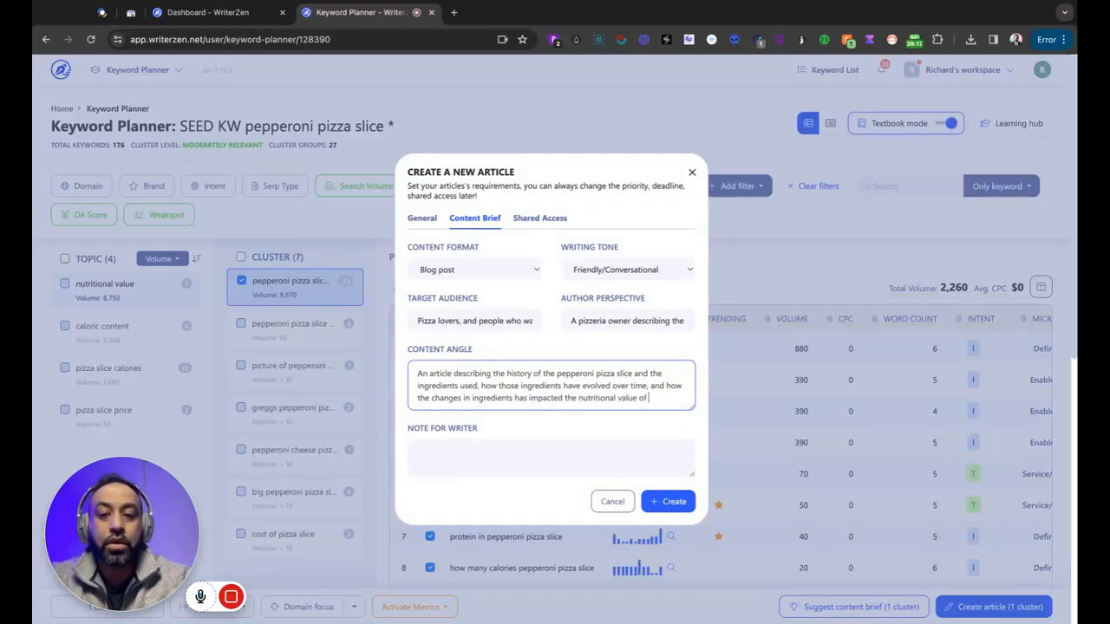
text(a pepperoni pizza slice)
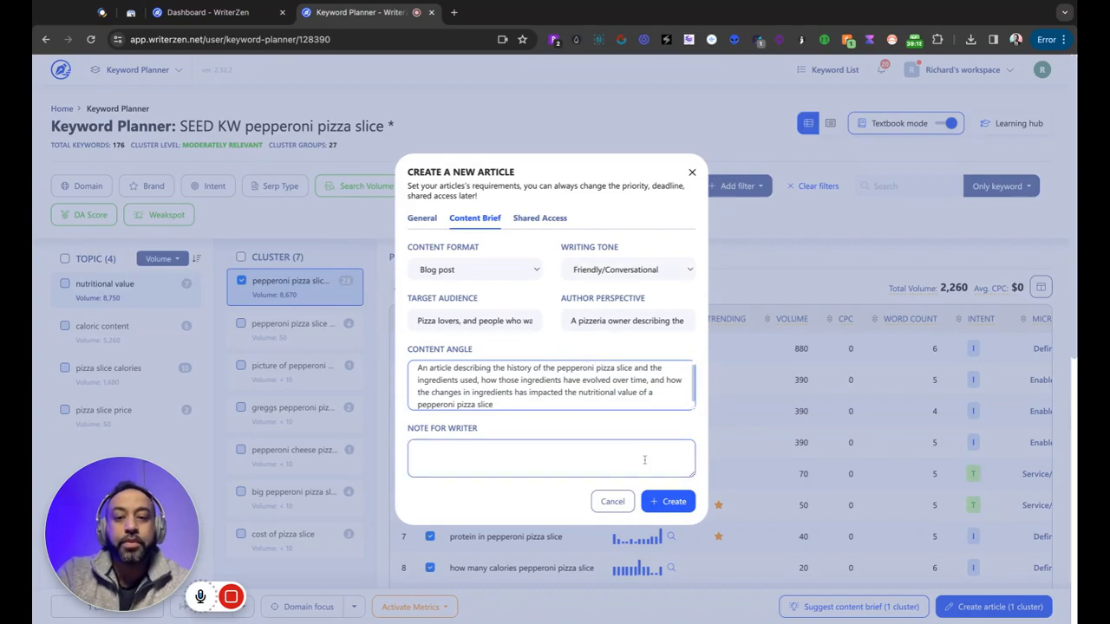
click(662, 509)
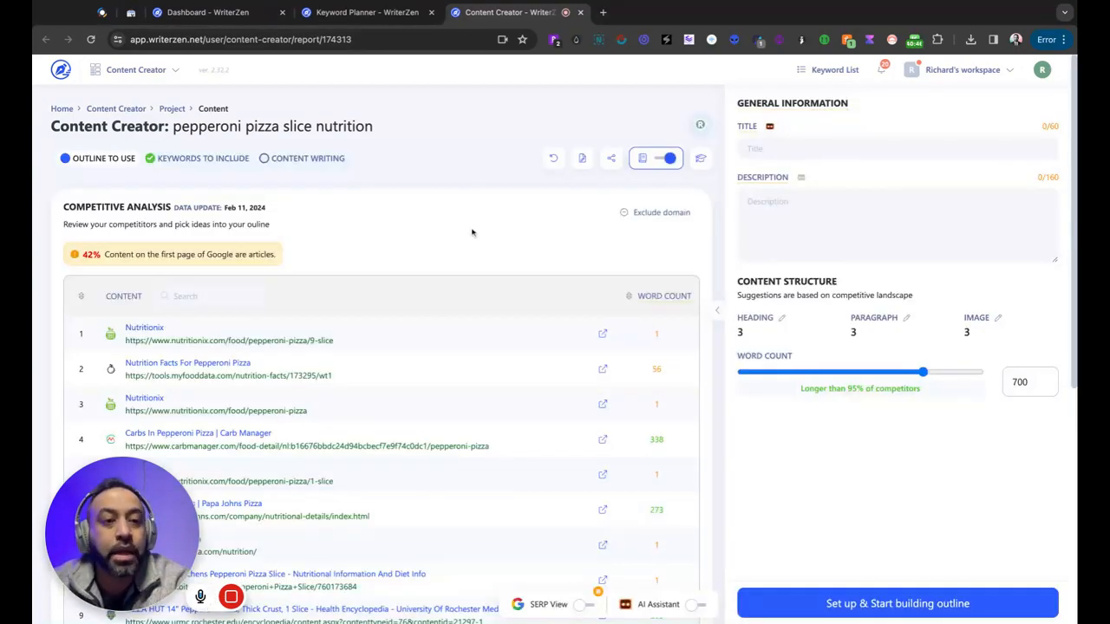
Review the new article's competitive analysis and expand the list to show all competitors
scroll(435, 202, down, 1)
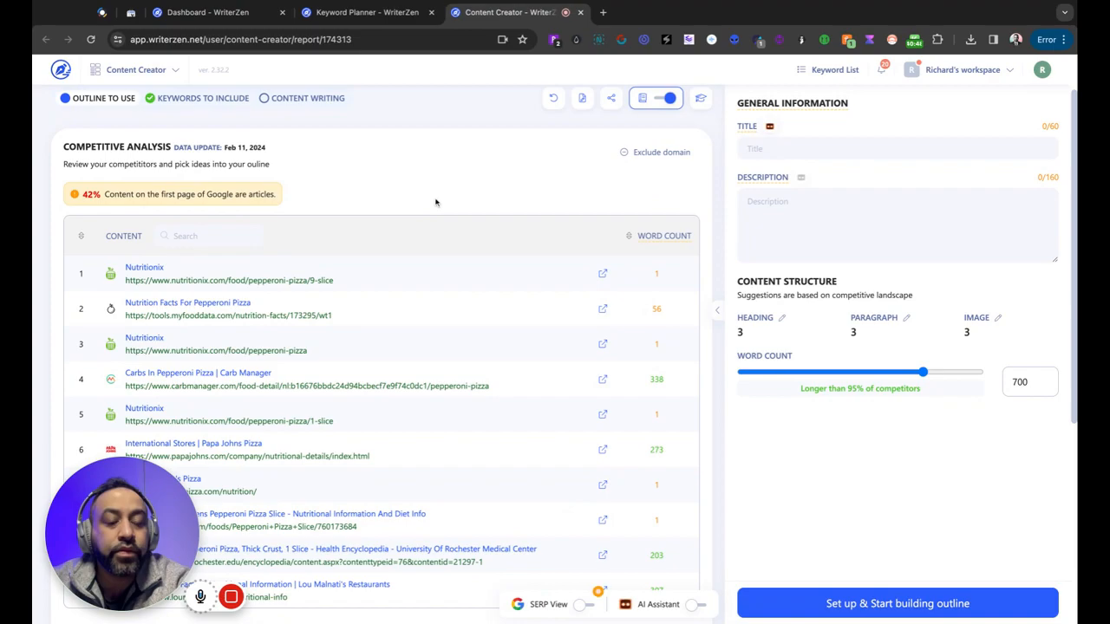
scroll(359, 156, up, 1)
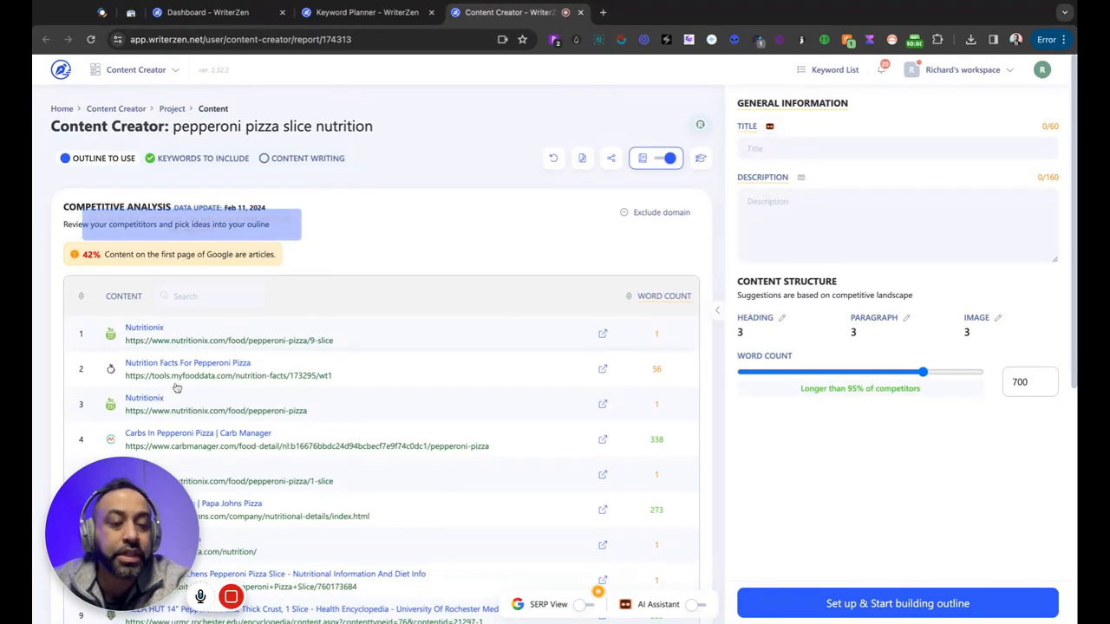
scroll(389, 492, down, 1)
scroll(390, 491, up, 1)
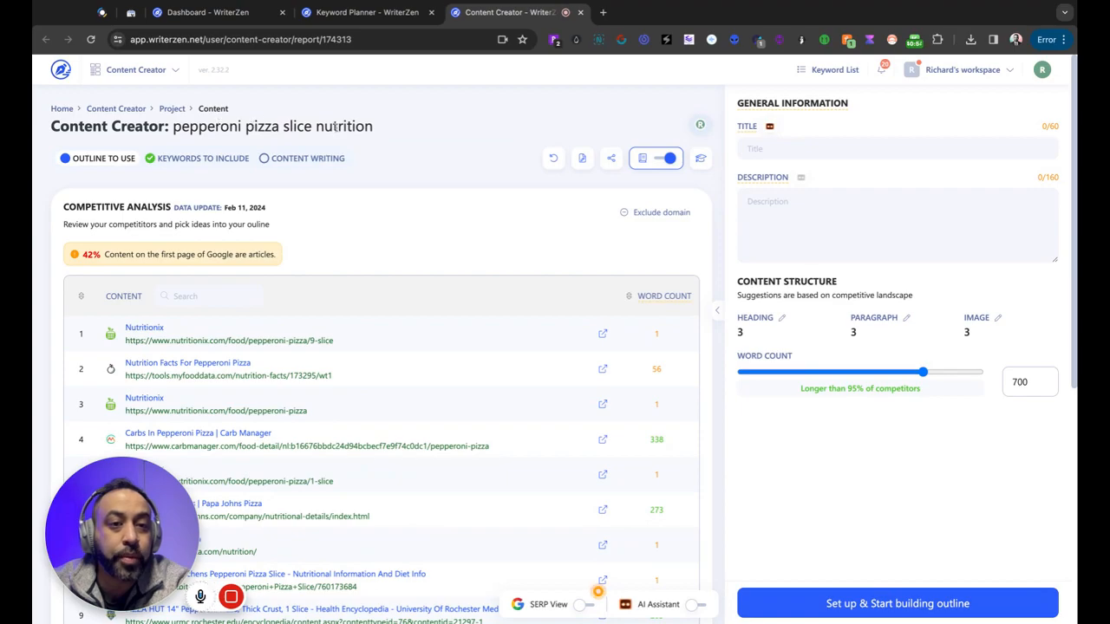
scroll(404, 218, down, 1)
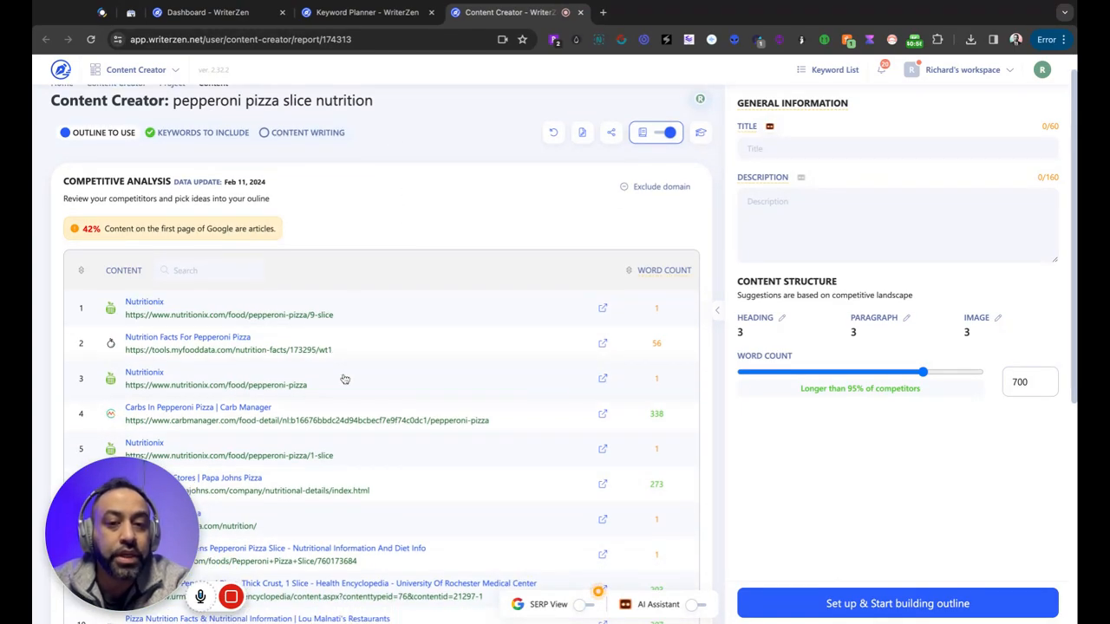
scroll(344, 379, down, 1)
scroll(344, 379, down, 7)
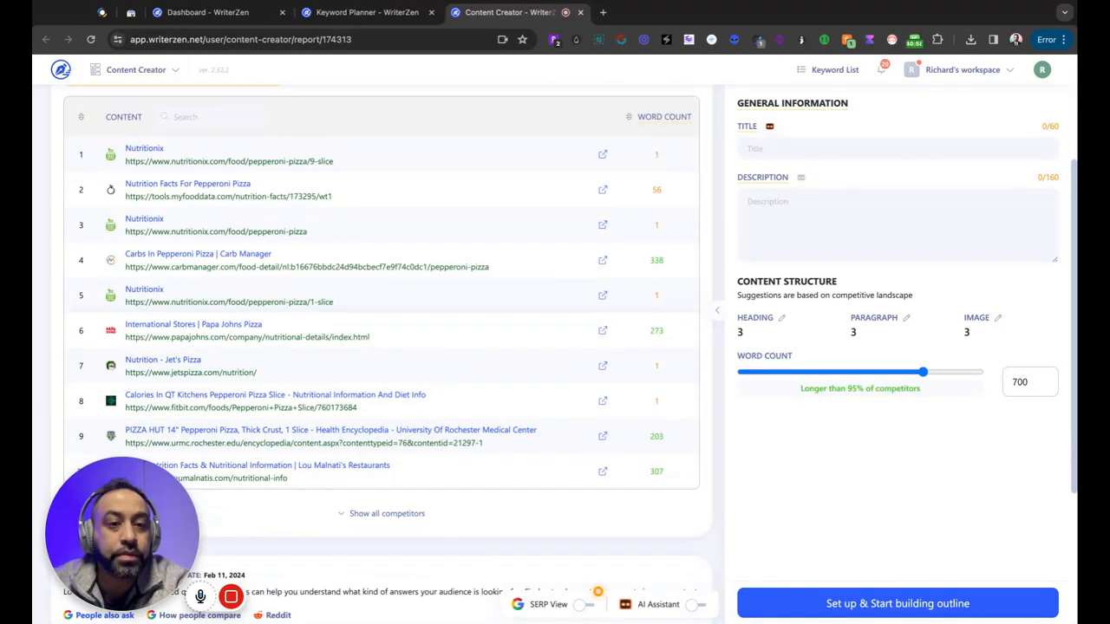
scroll(348, 395, down, 4)
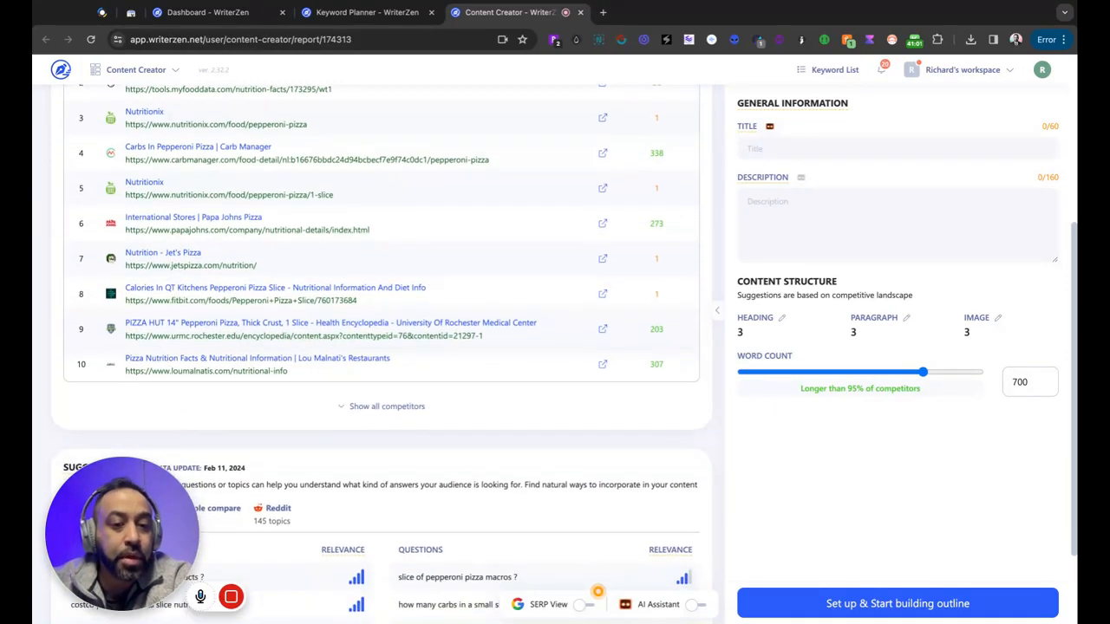
click(350, 404)
scroll(341, 404, down, 8)
scroll(344, 406, up, 6)
scroll(344, 406, up, 15)
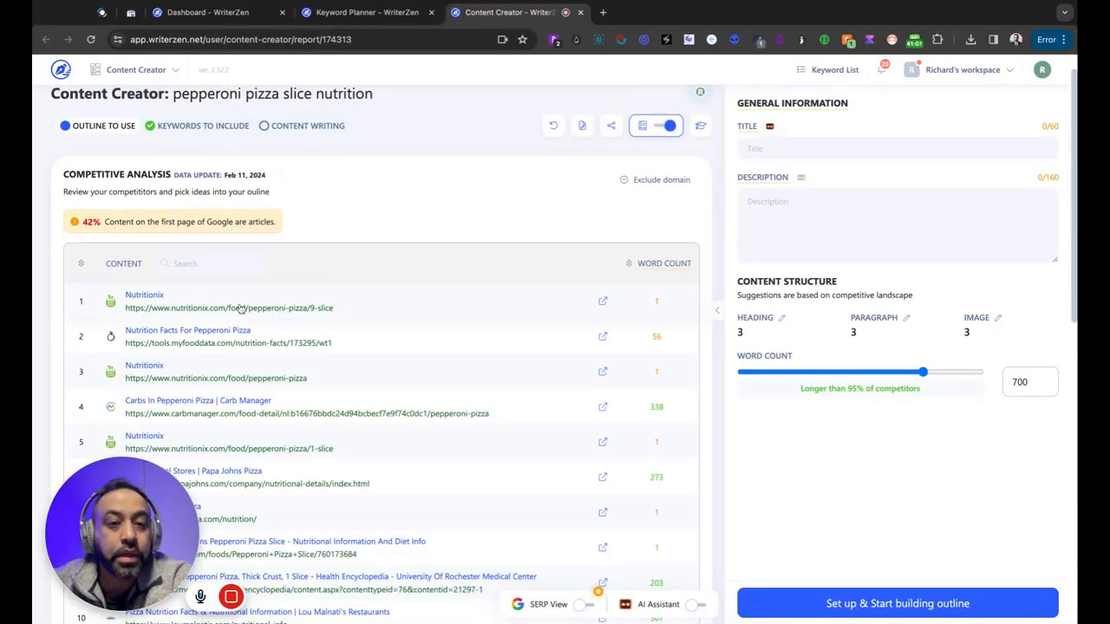
Examine the first-ranked Nutritionix competitor on its source page and in Full View, and close both
click(240, 309)
click(241, 299)
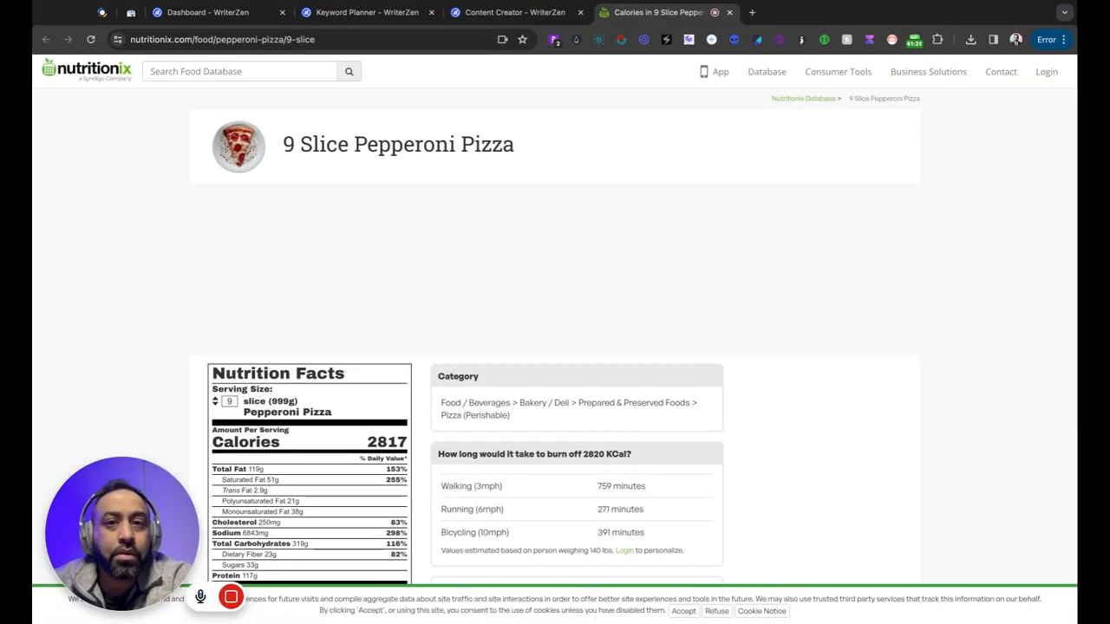
scroll(720, 280, down, 3)
scroll(720, 280, down, 5)
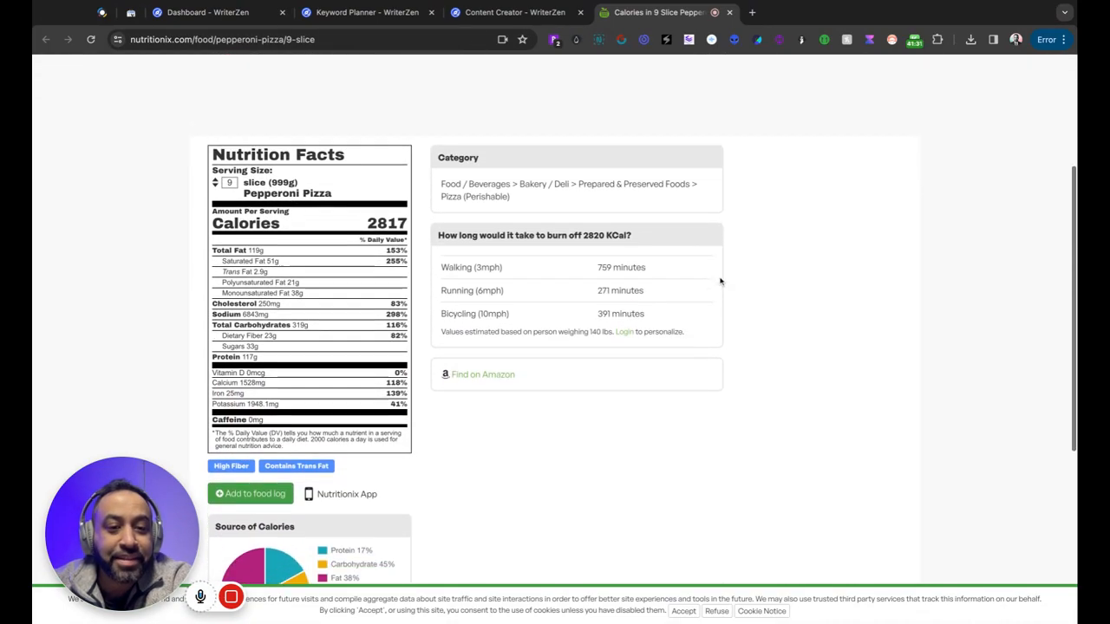
scroll(698, 214, up, 10)
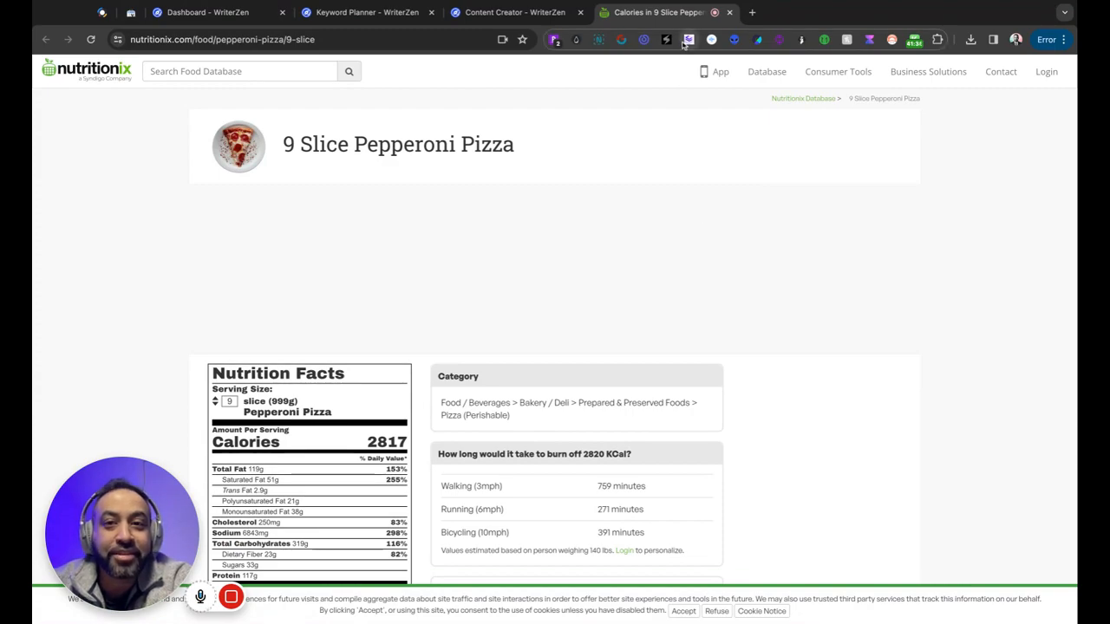
click(730, 12)
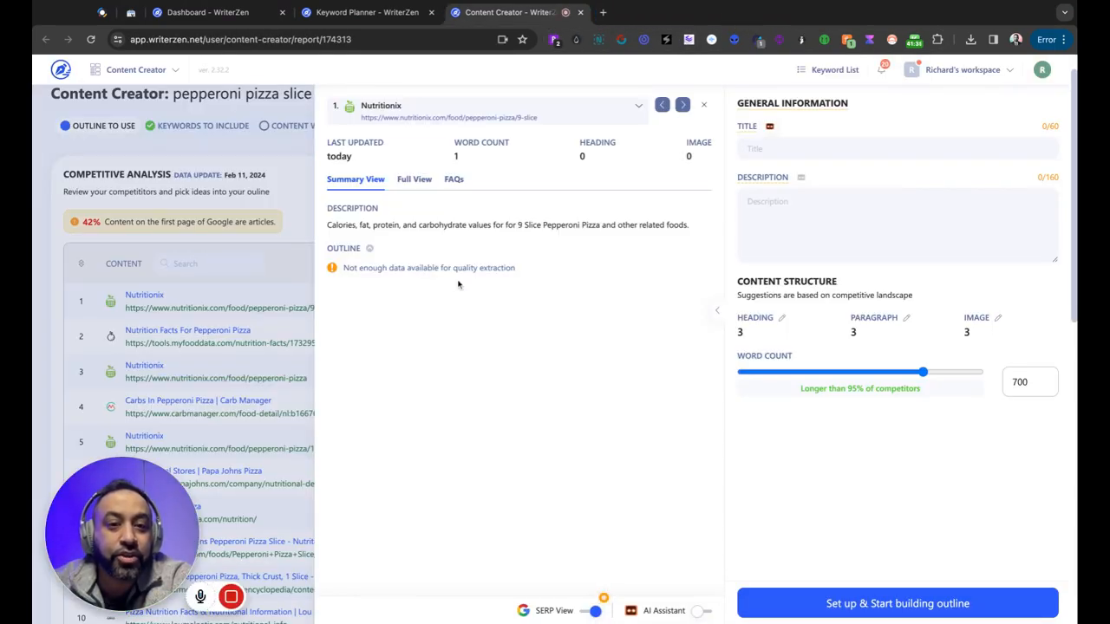
click(417, 180)
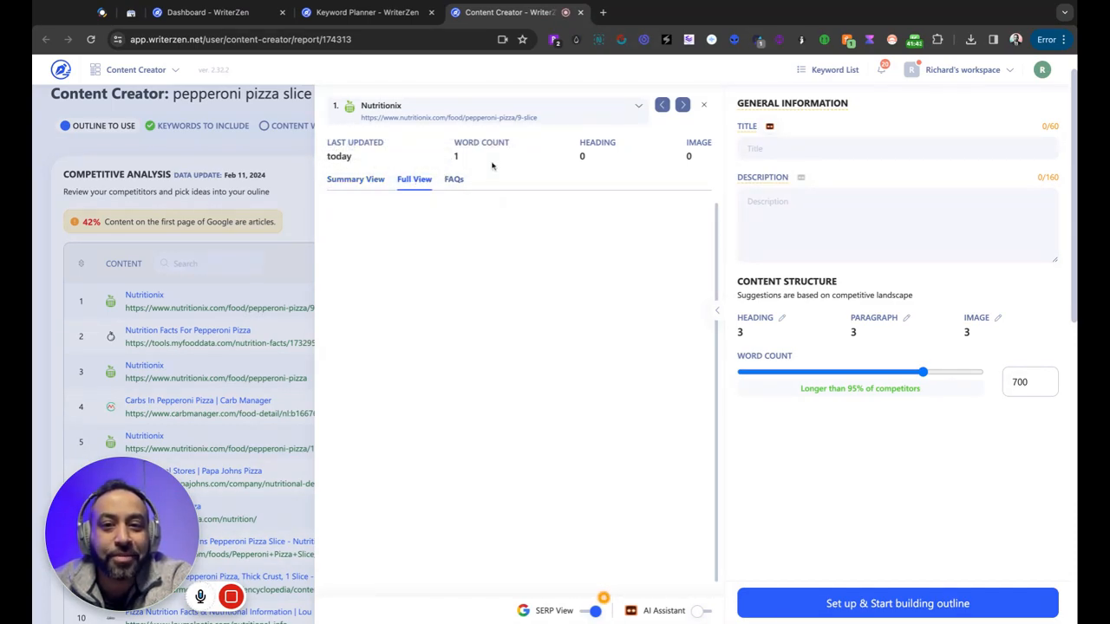
click(703, 105)
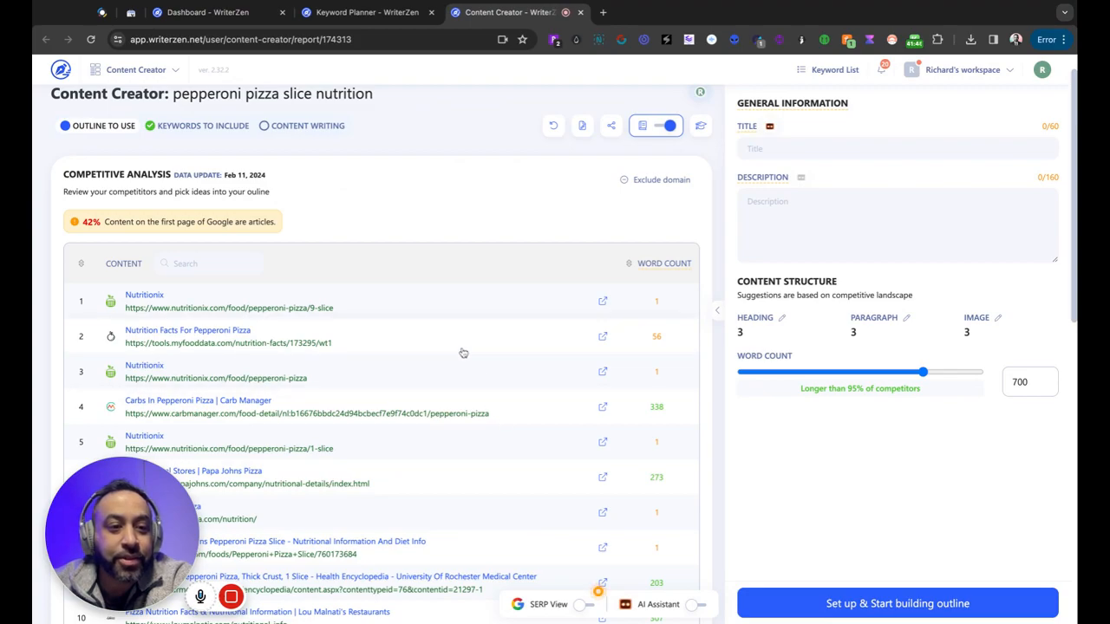
Examine the Lou Malnati's competitor's nutrition page and its extracted outline summary, and close both
scroll(464, 353, down, 1)
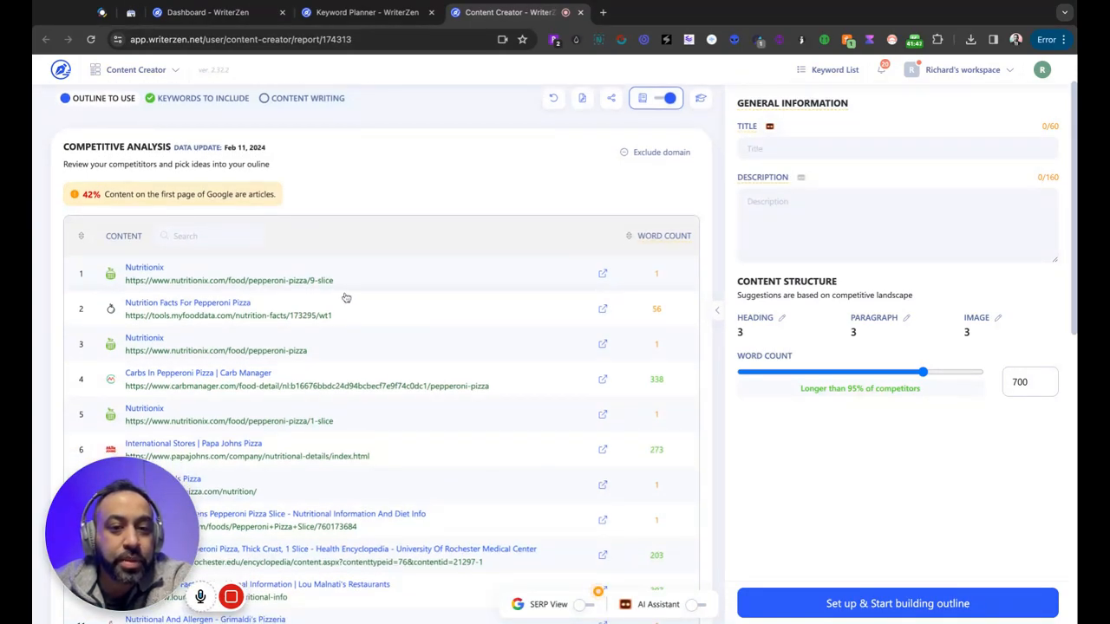
scroll(551, 347, down, 2)
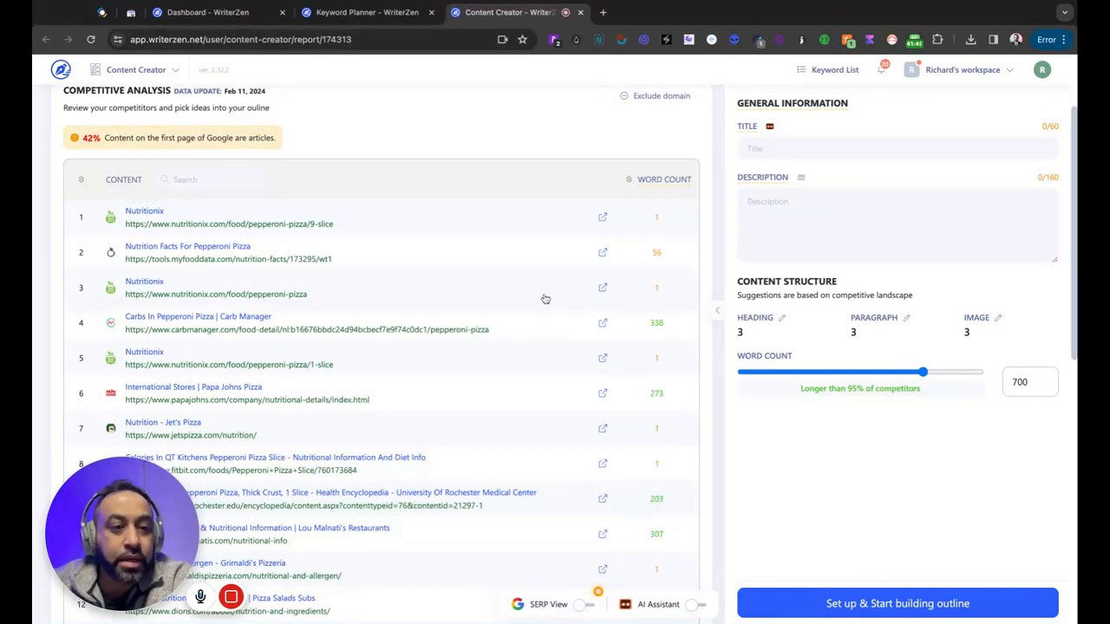
scroll(544, 299, down, 1)
scroll(520, 267, down, 1)
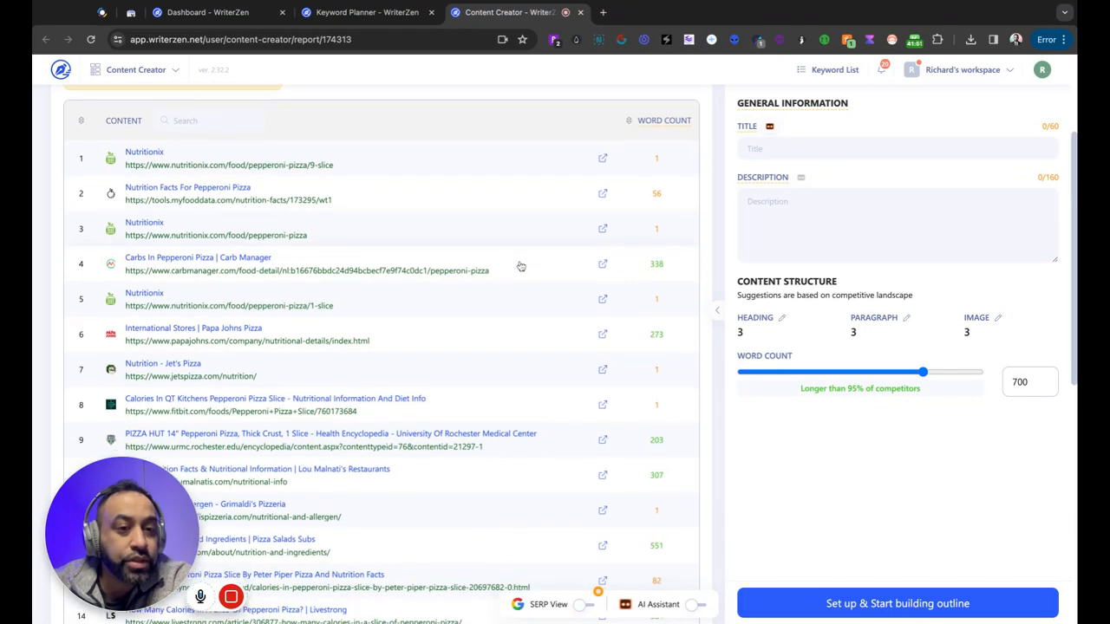
scroll(520, 261, down, 5)
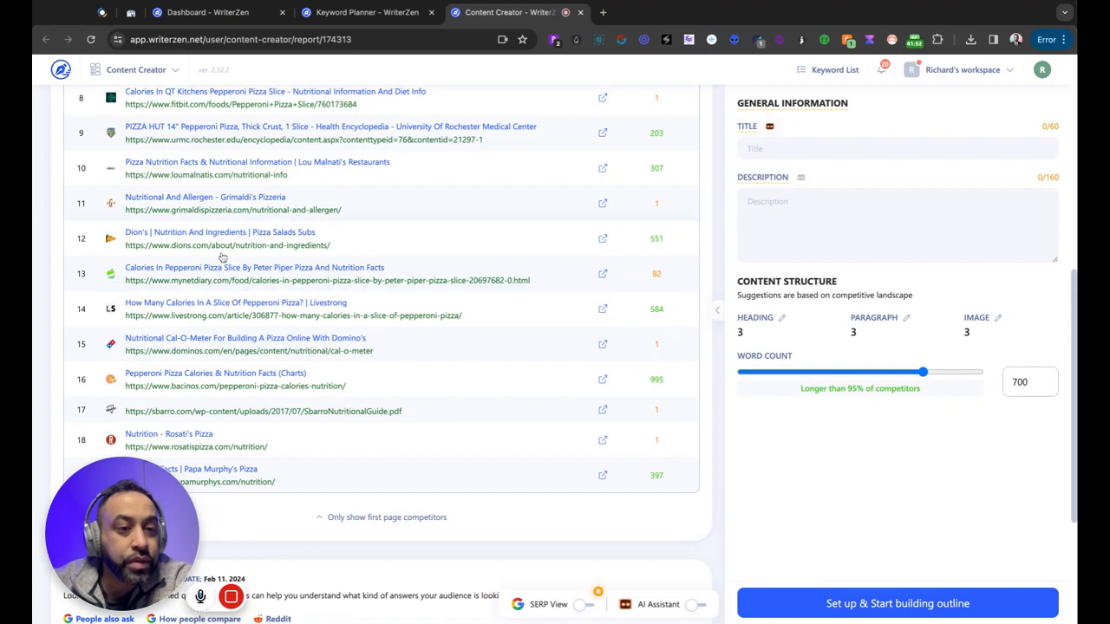
scroll(204, 268, up, 1)
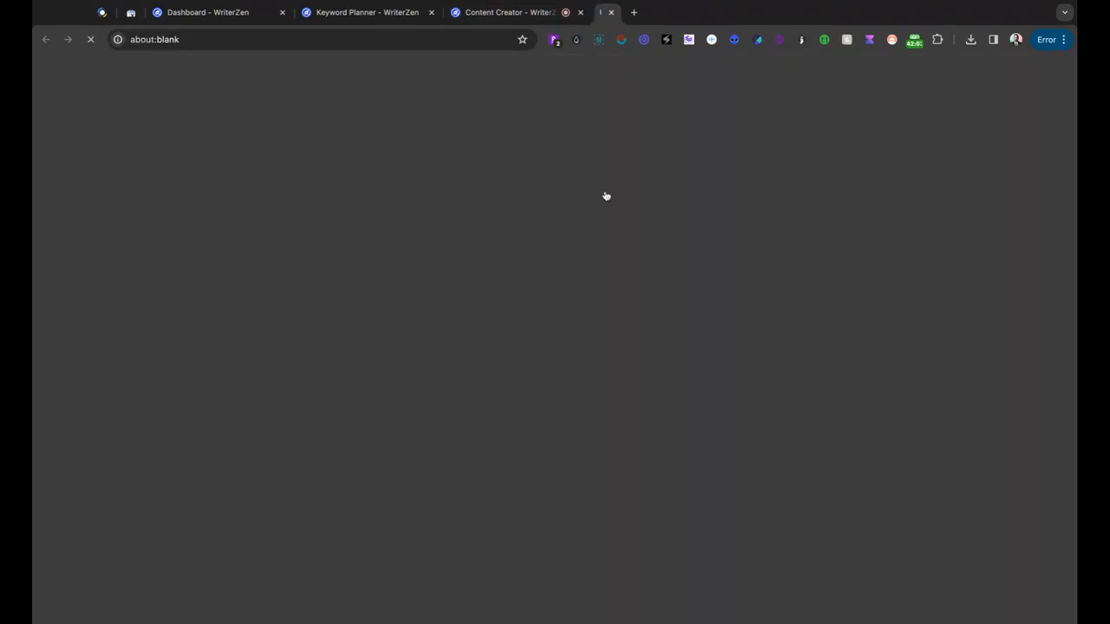
click(604, 192)
scroll(638, 256, down, 10)
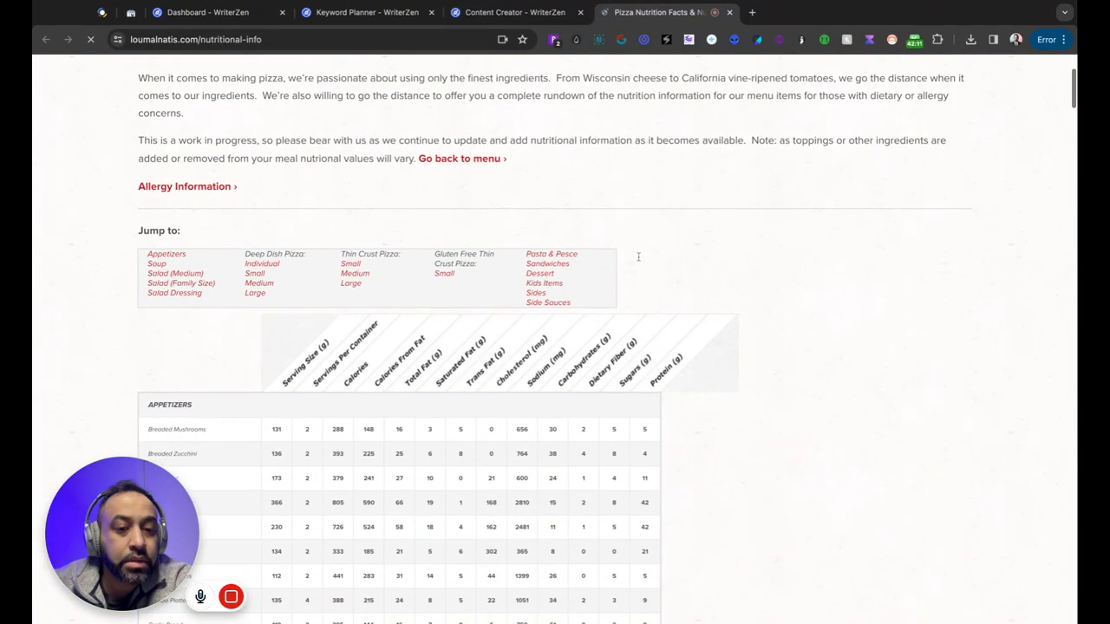
scroll(638, 256, down, 20)
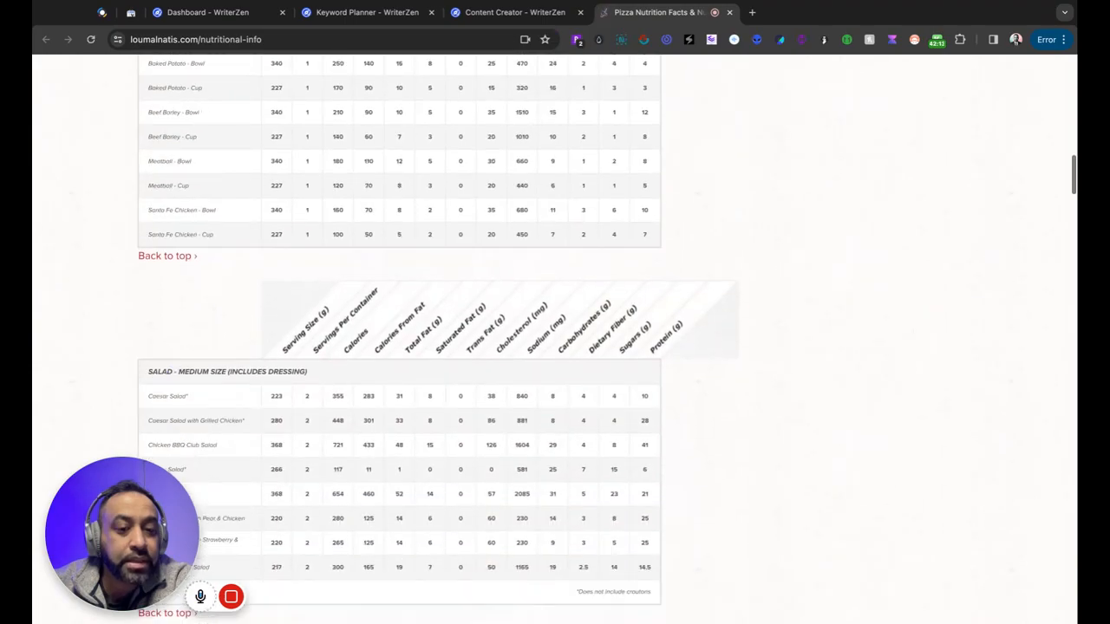
scroll(638, 257, up, 20)
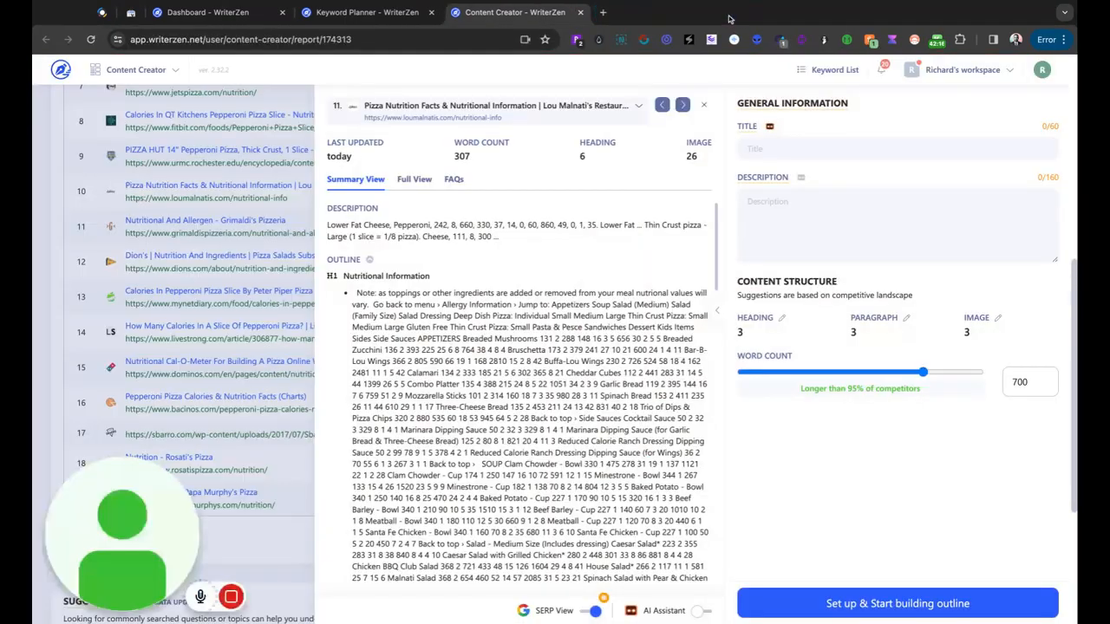
click(730, 12)
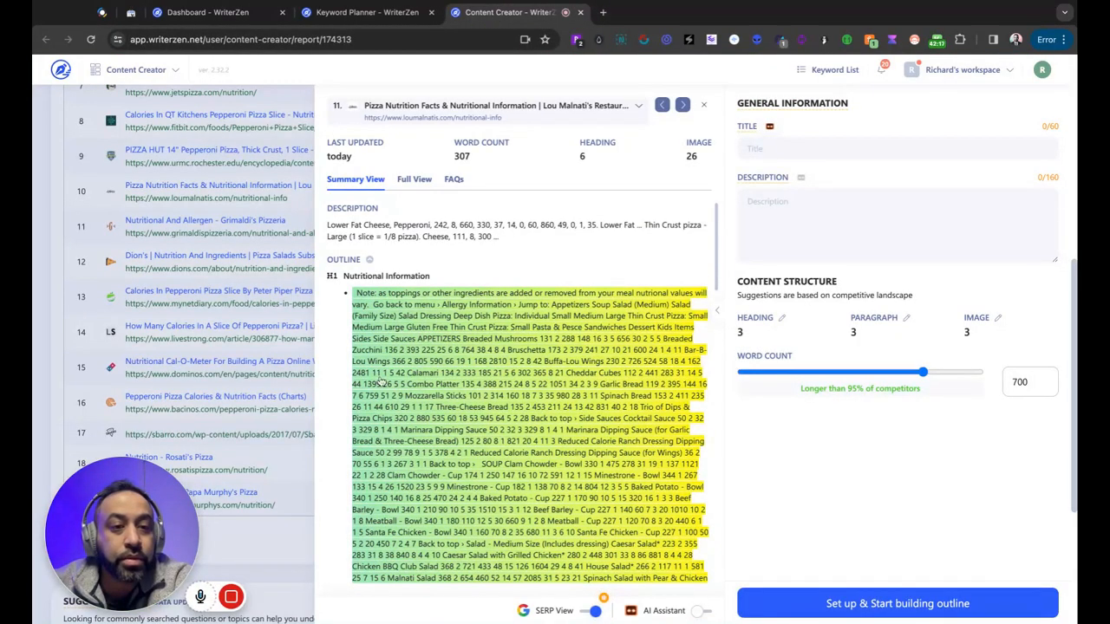
click(703, 104)
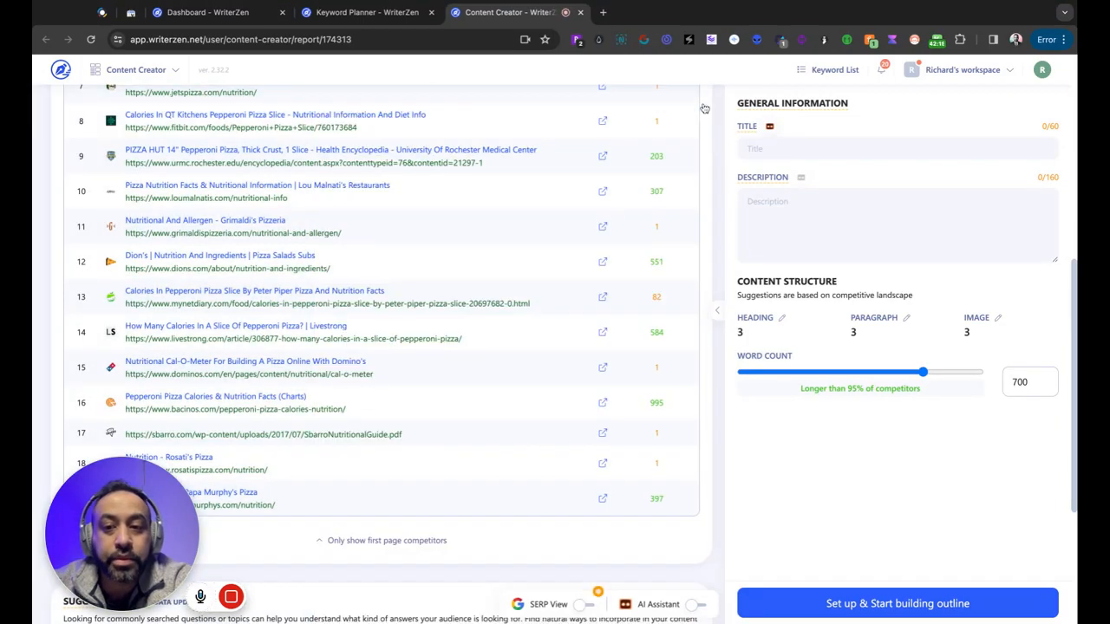
Generate AI title ideas and use "The Nutritional Benefits of Pepperoni Pizza Slices" as the article title
scroll(547, 474, down, 3)
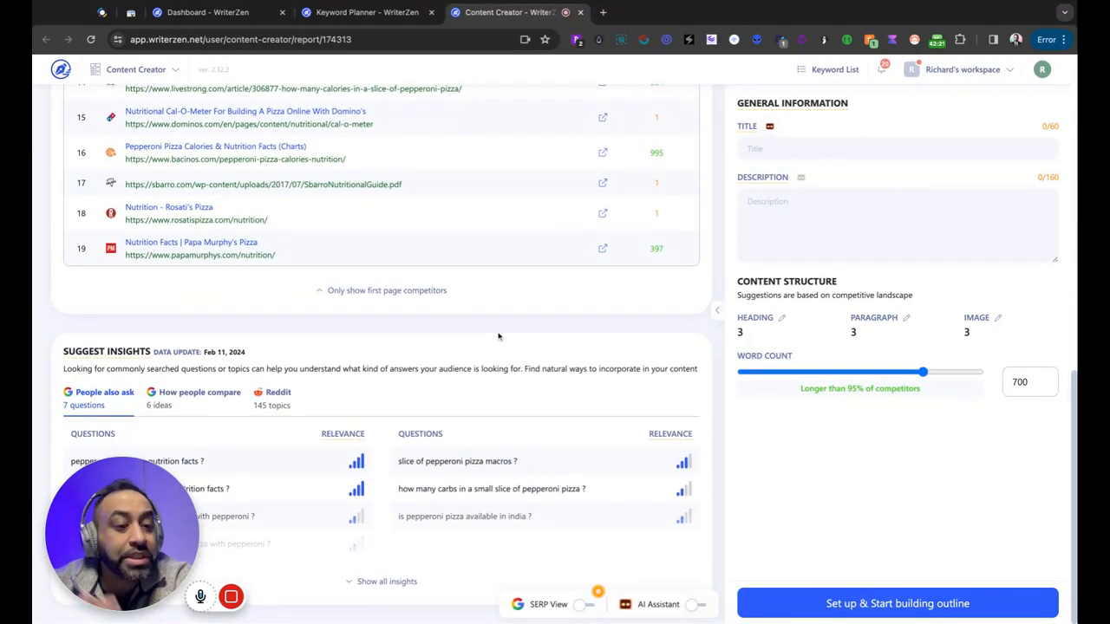
scroll(477, 235, up, 10)
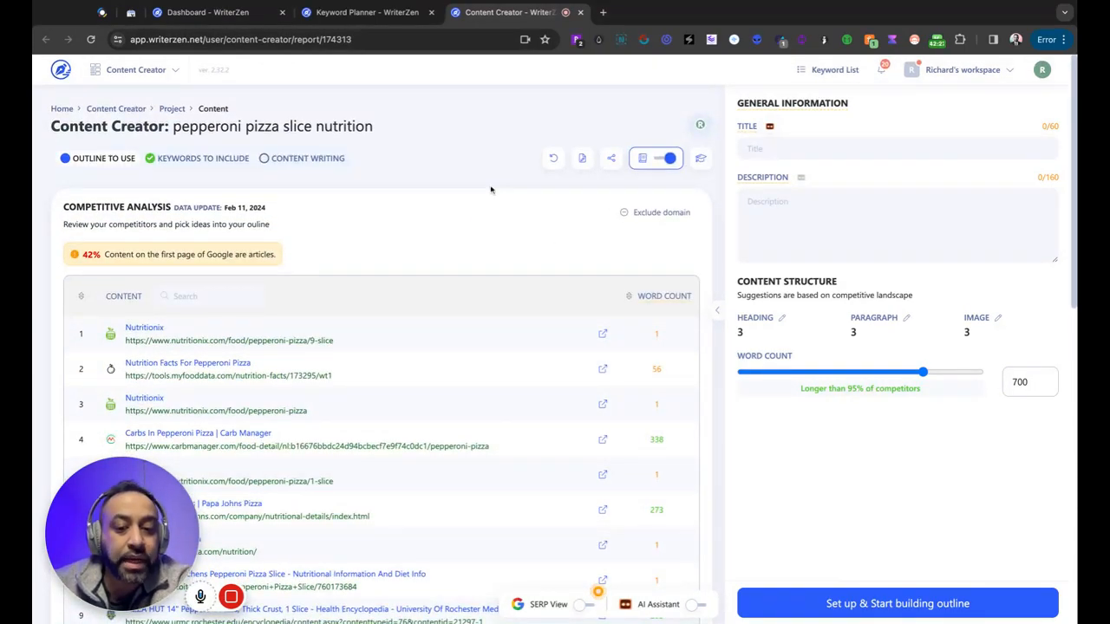
scroll(485, 294, down, 10)
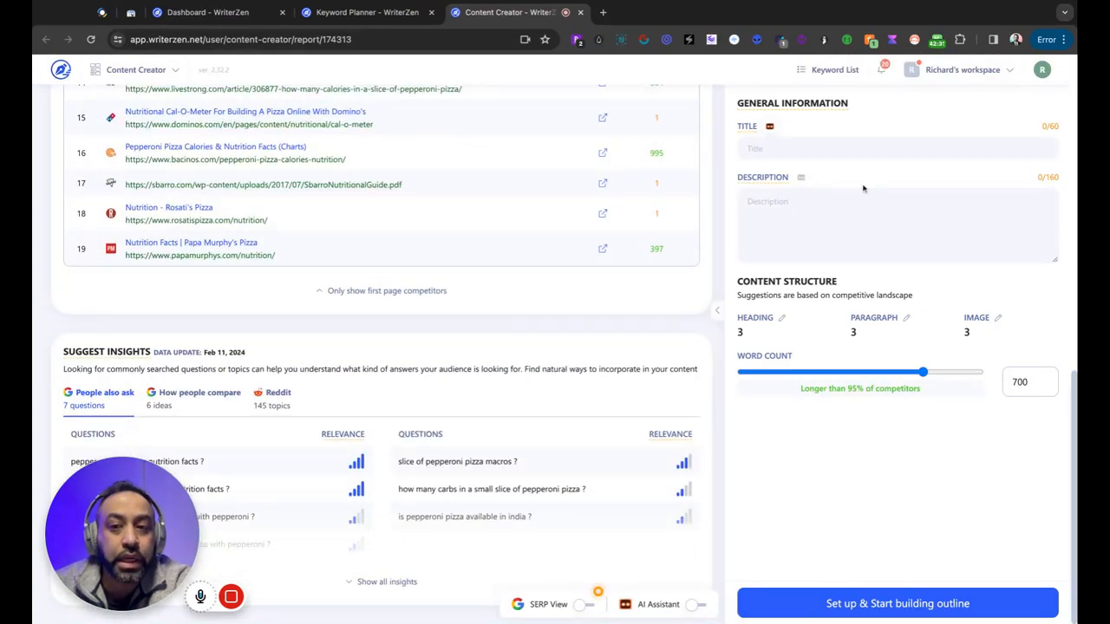
scroll(855, 267, up, 10)
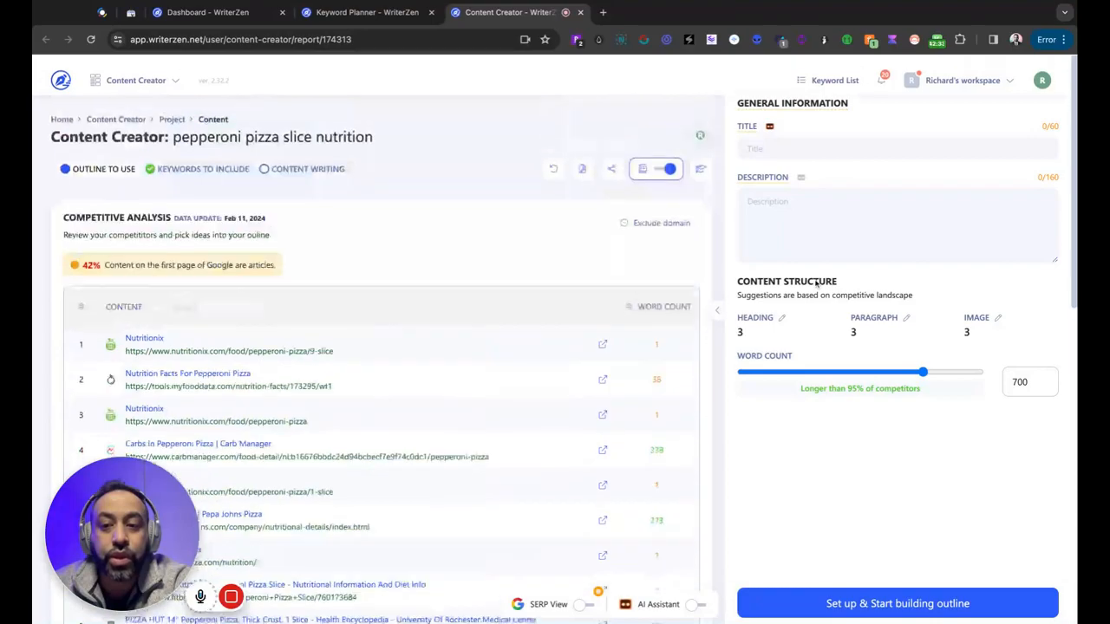
click(770, 128)
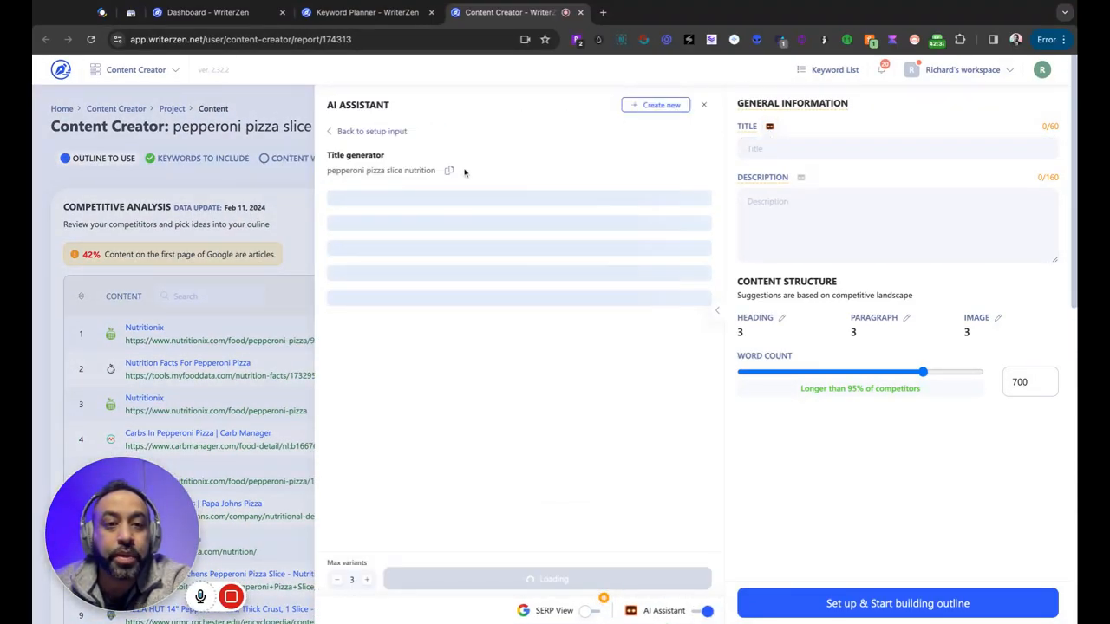
click(685, 237)
Generate AI descriptions, insert the one covering protein, calcium and vitamin content, and start building the outline
click(801, 178)
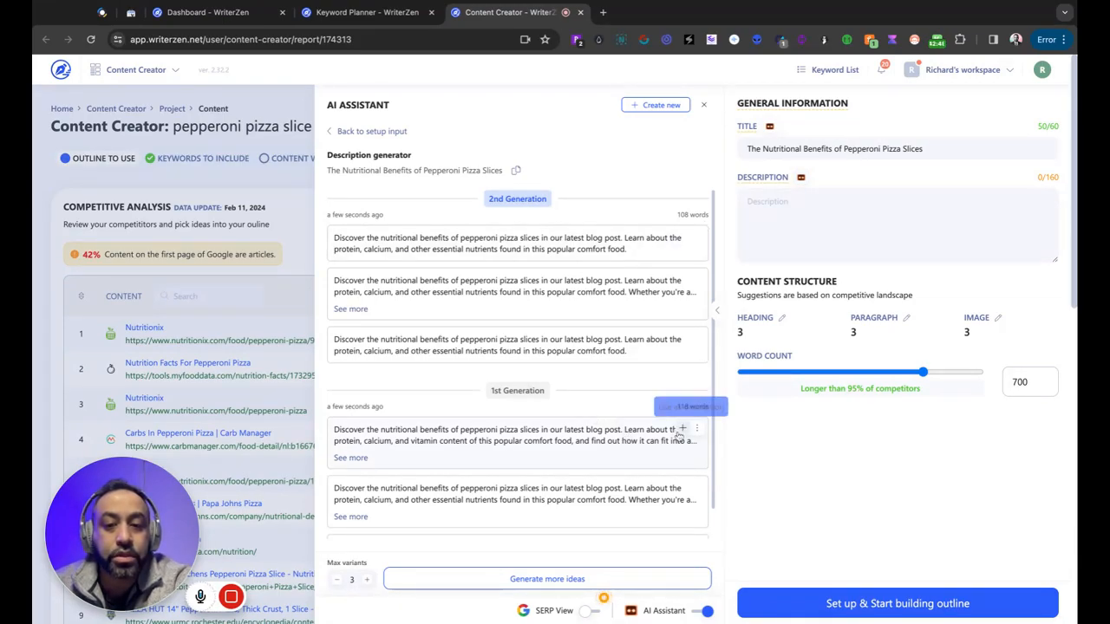
click(682, 429)
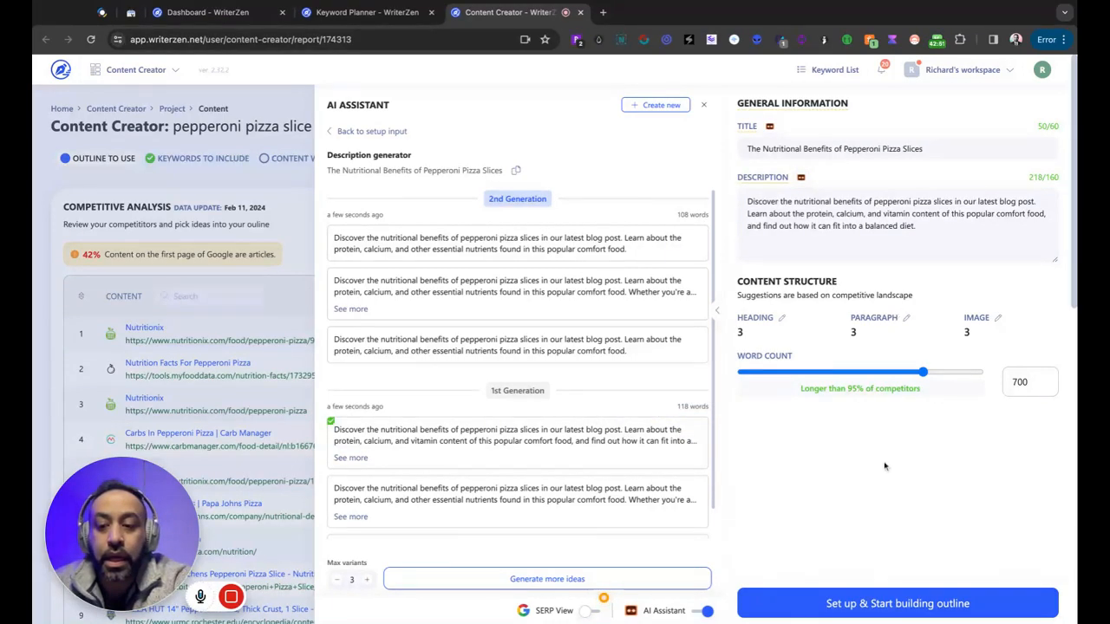
click(840, 605)
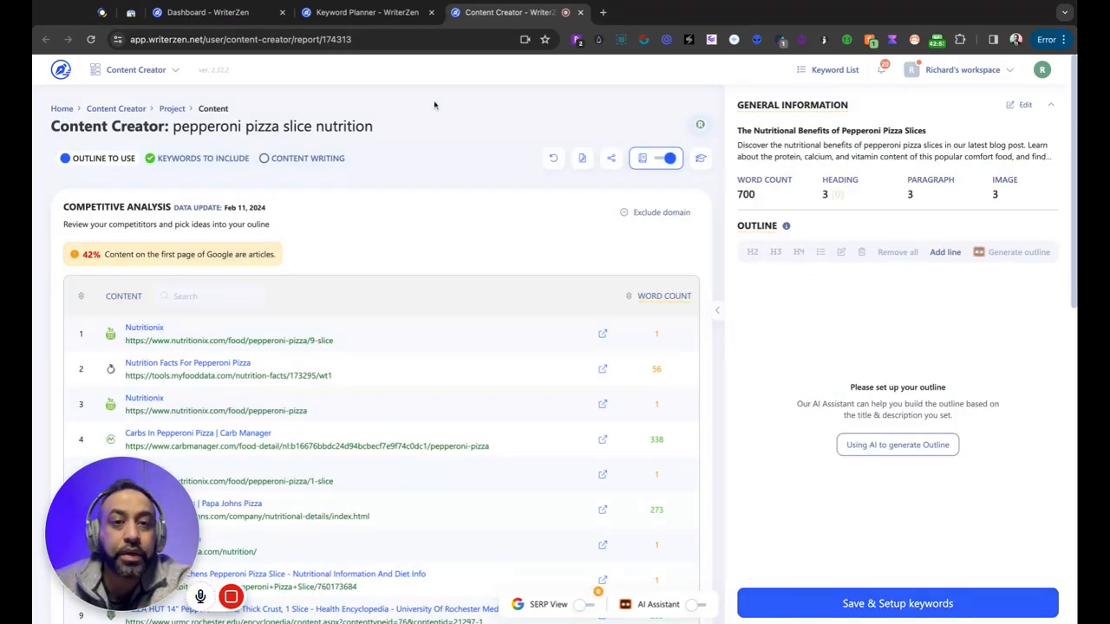
In Keyword Planner, start a new article from the selected cluster with AI writing the title, description, outline and whole article
click(381, 12)
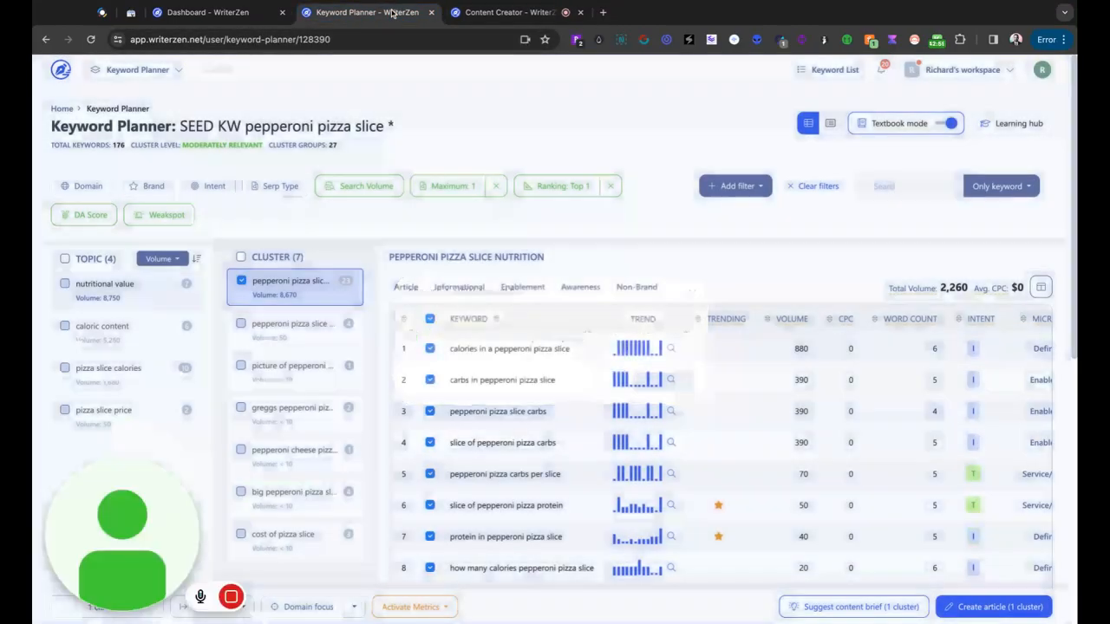
click(975, 607)
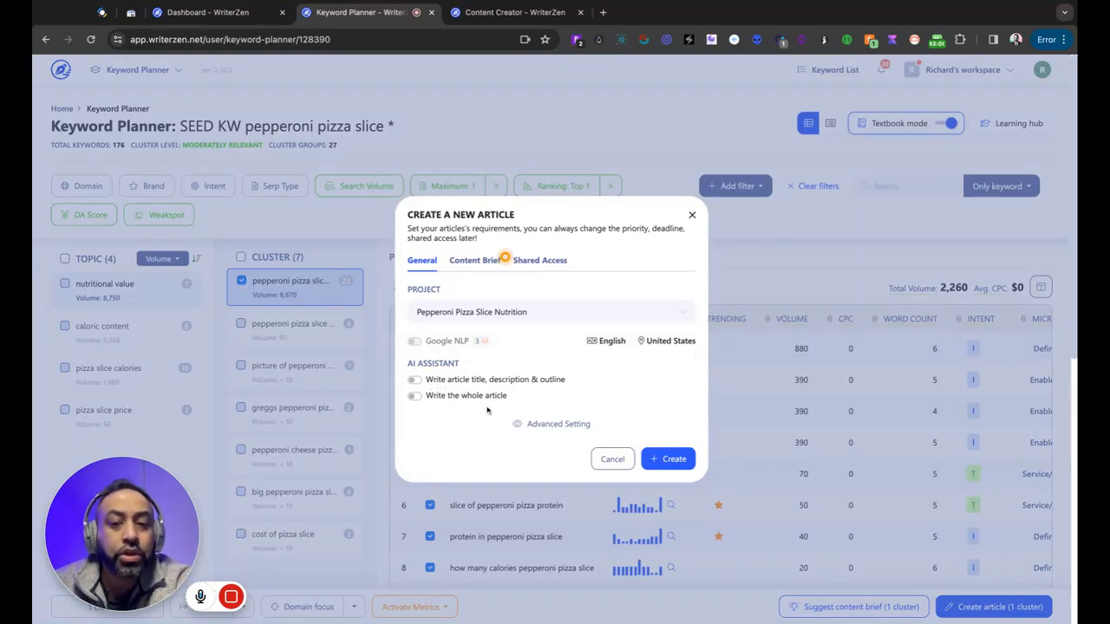
click(415, 380)
click(415, 397)
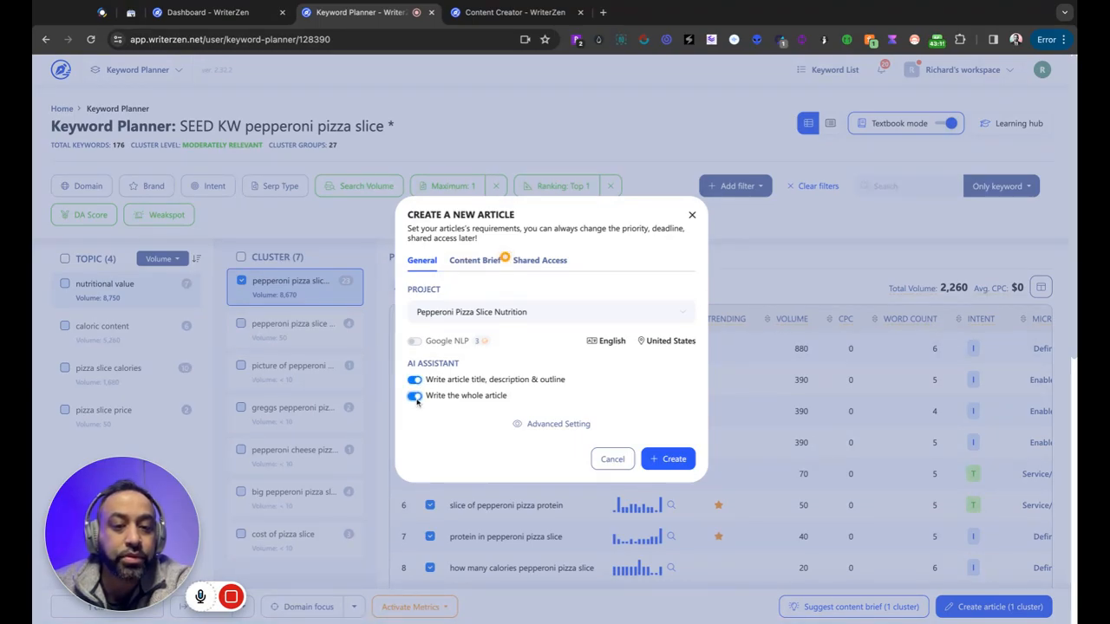
Look over the first article's outline setup in Content Creator
click(538, 19)
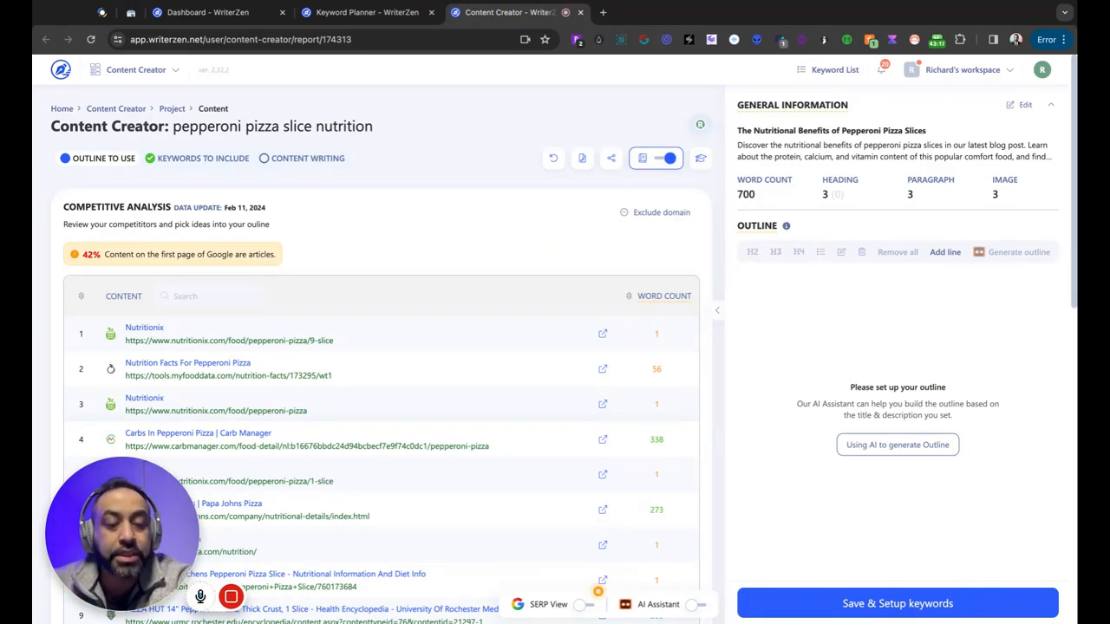
scroll(849, 320, down, 1)
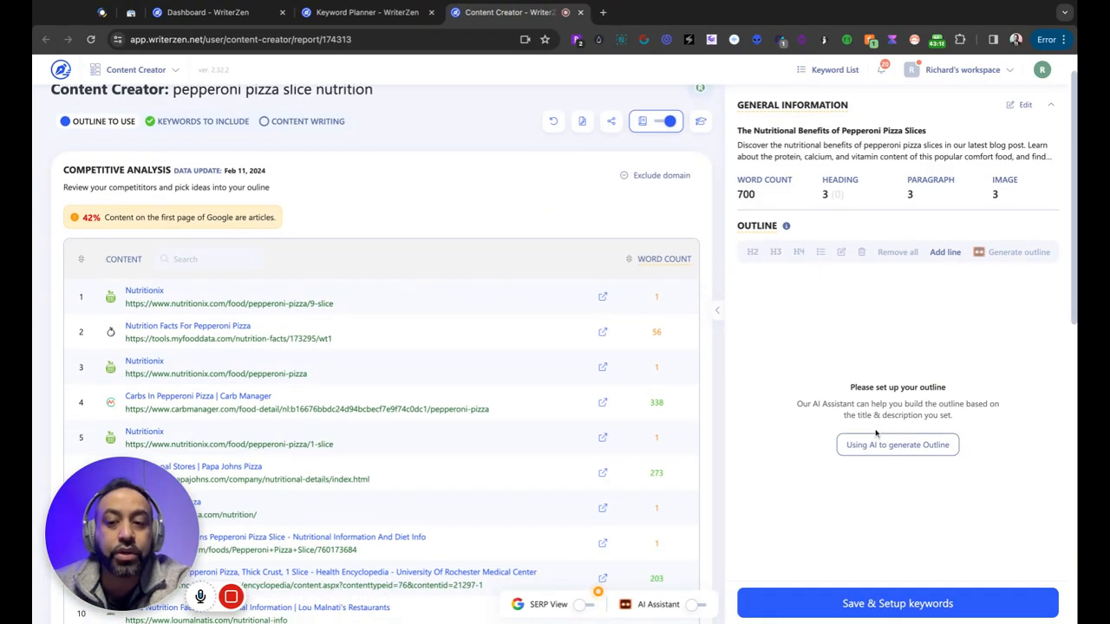
scroll(850, 442, up, 1)
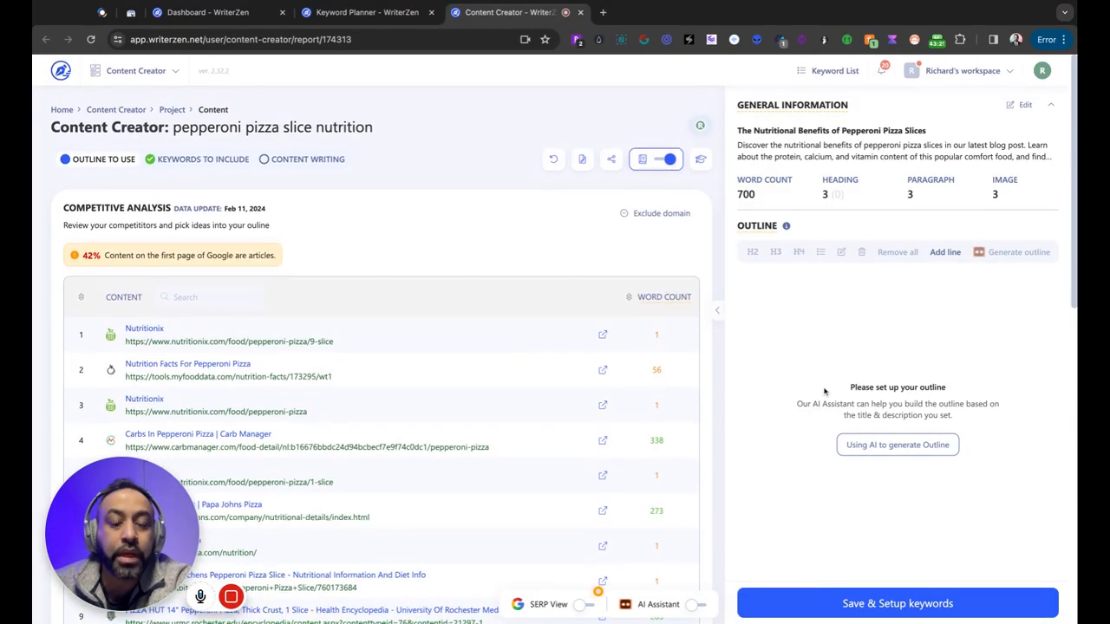
Create the AI-written article from the pending Keyword Planner setup and open it
click(365, 12)
click(668, 458)
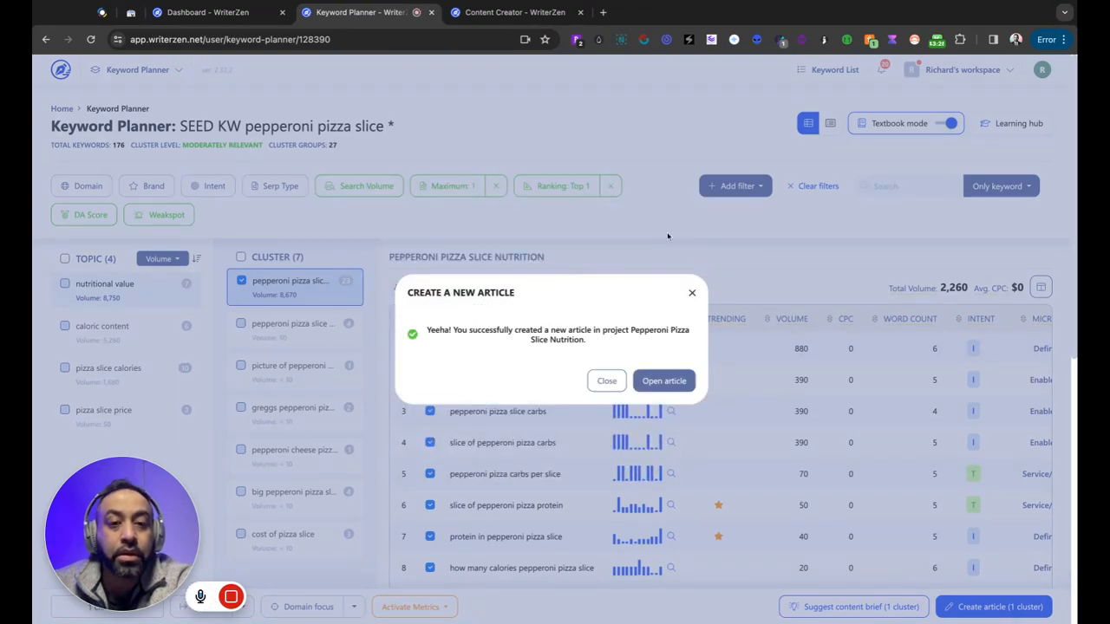
click(664, 380)
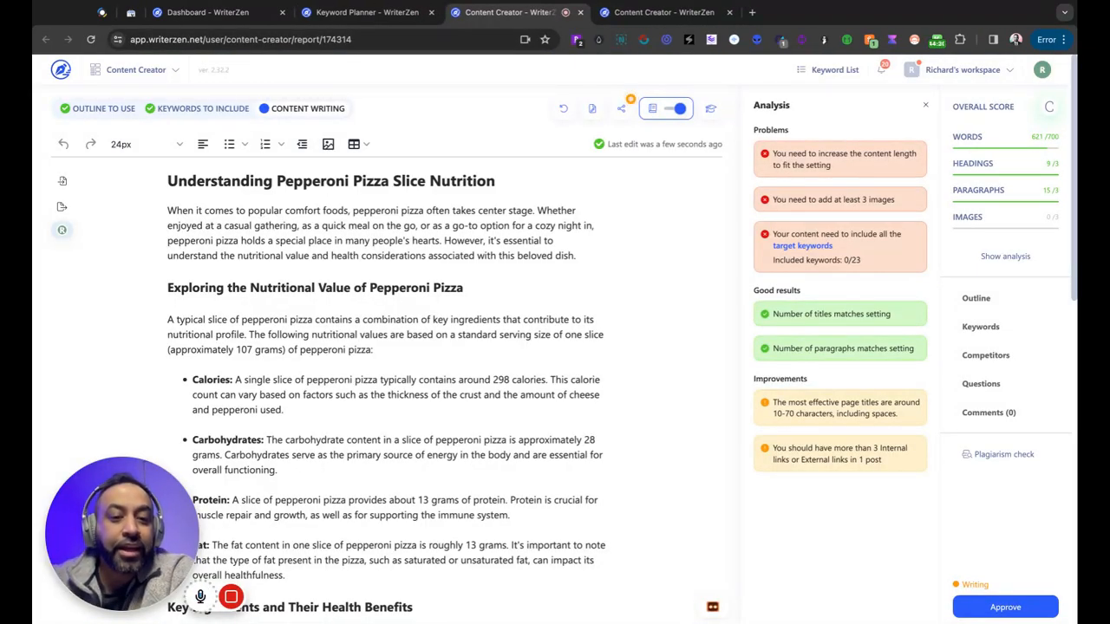
Review the AI-written article's text and its list of target keywords
scroll(571, 248, down, 15)
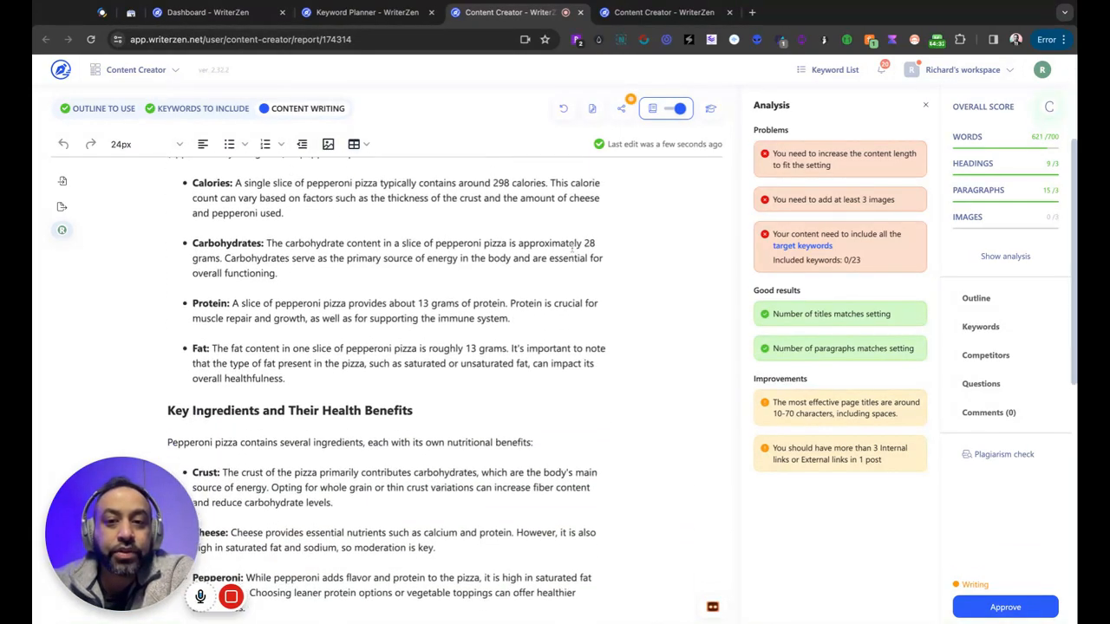
scroll(386, 347, up, 15)
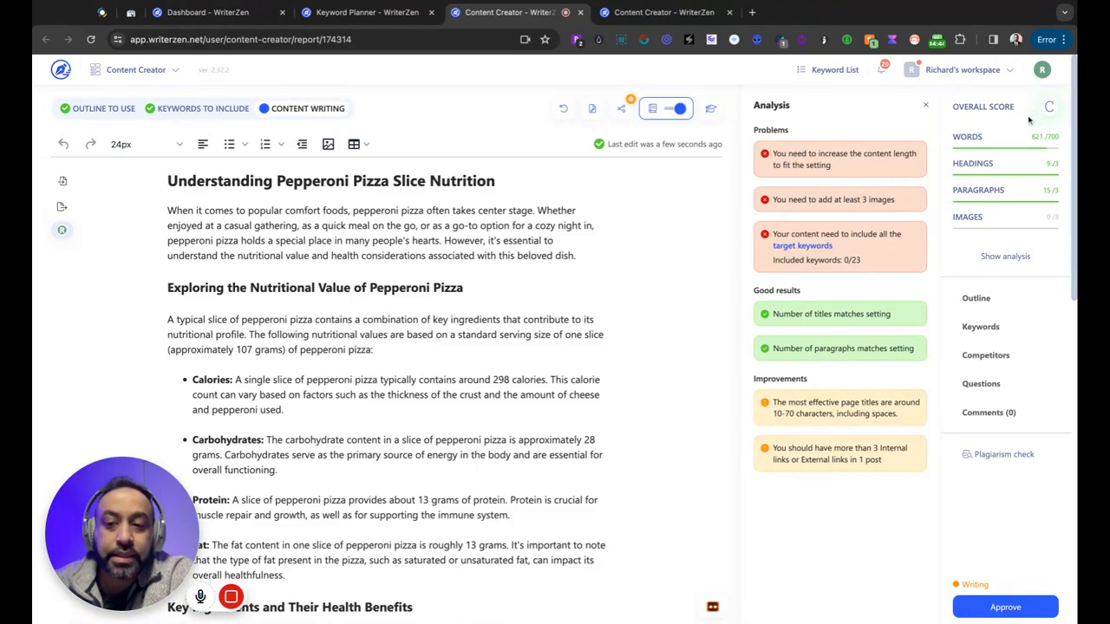
click(969, 323)
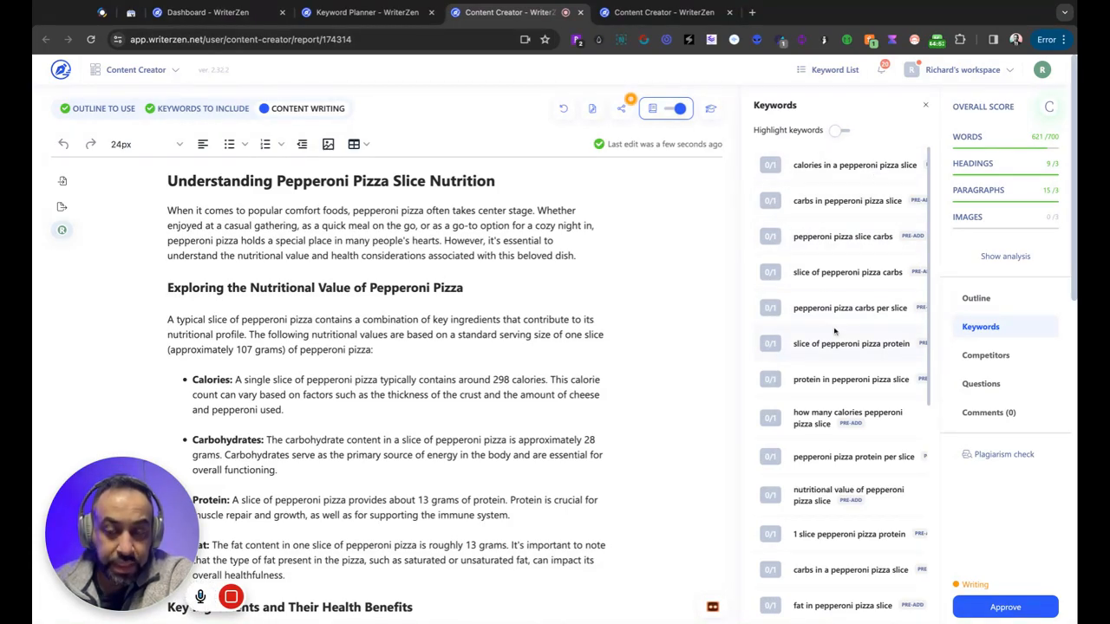
scroll(835, 331, down, 5)
scroll(834, 331, up, 4)
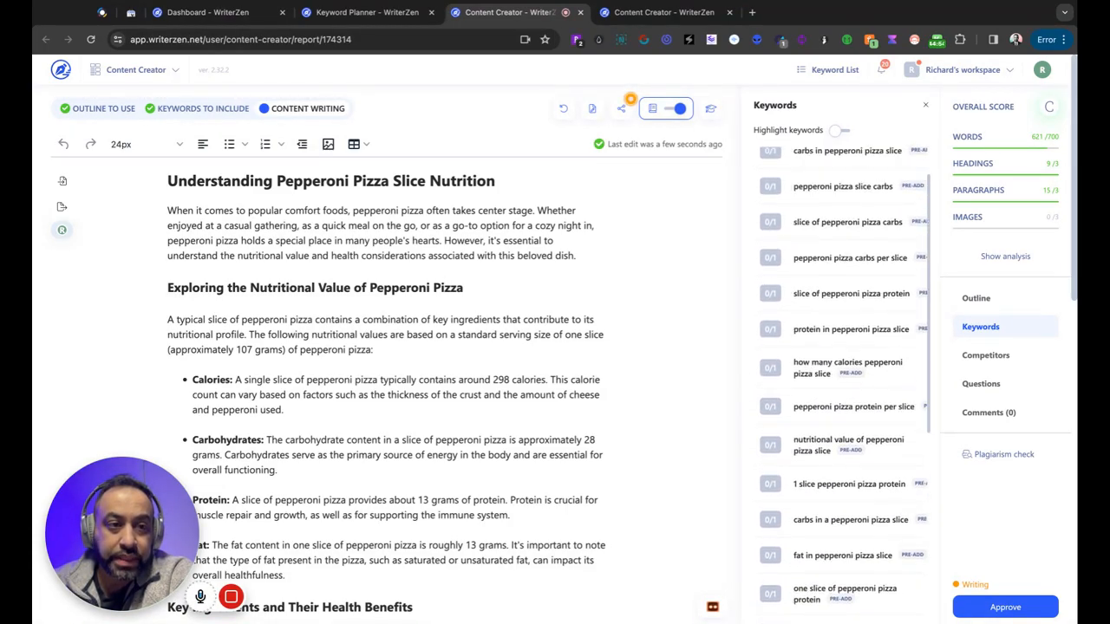
scroll(846, 379, up, 1)
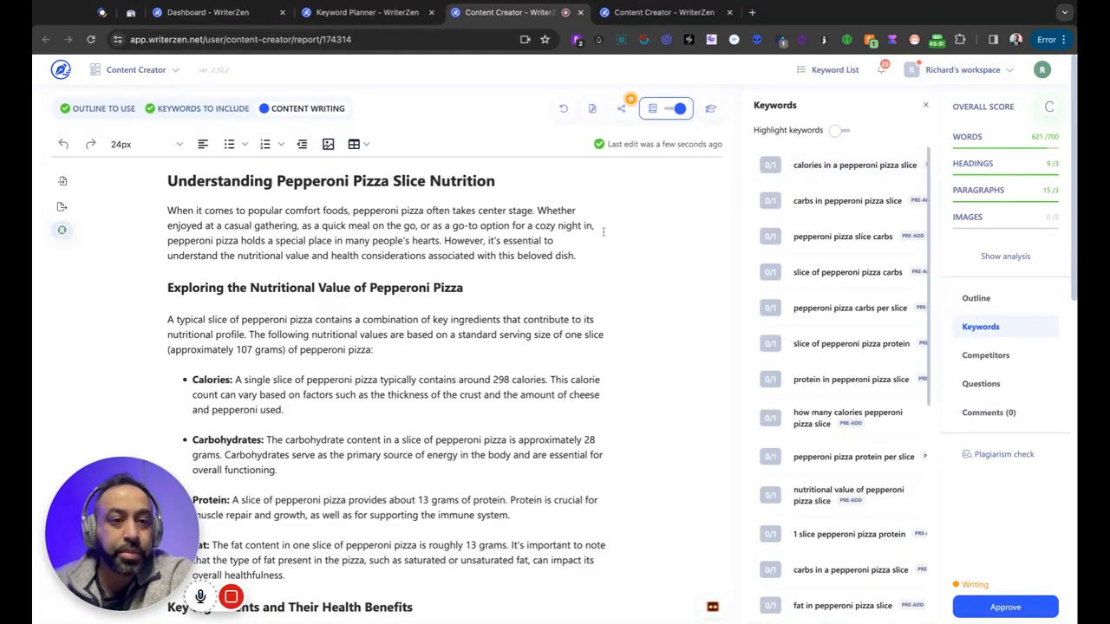
Reword the opening sentence of the Calories bullet to "There are about 298 calories in a pepperoni pizza slice, on average"
scroll(594, 256, down, 1)
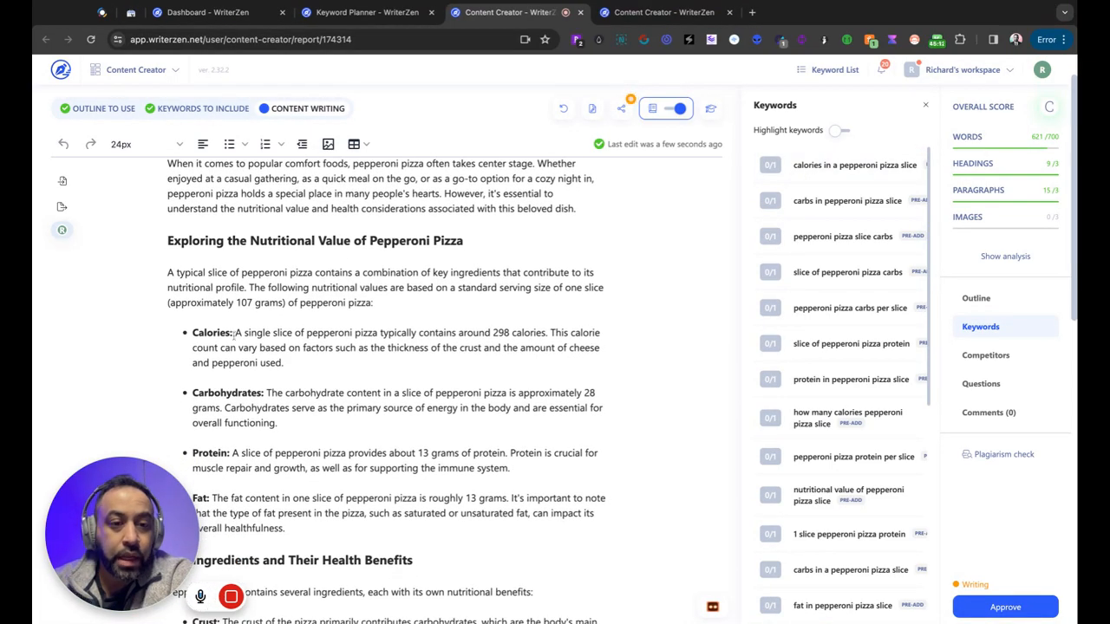
click(236, 332)
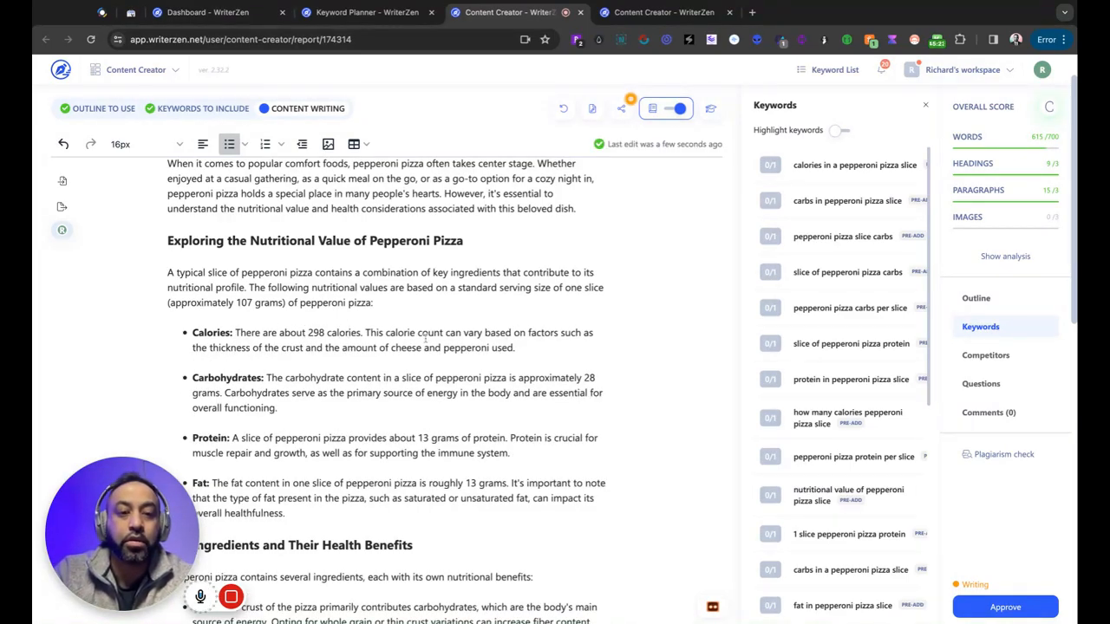
click(361, 332)
text(in a pepp)
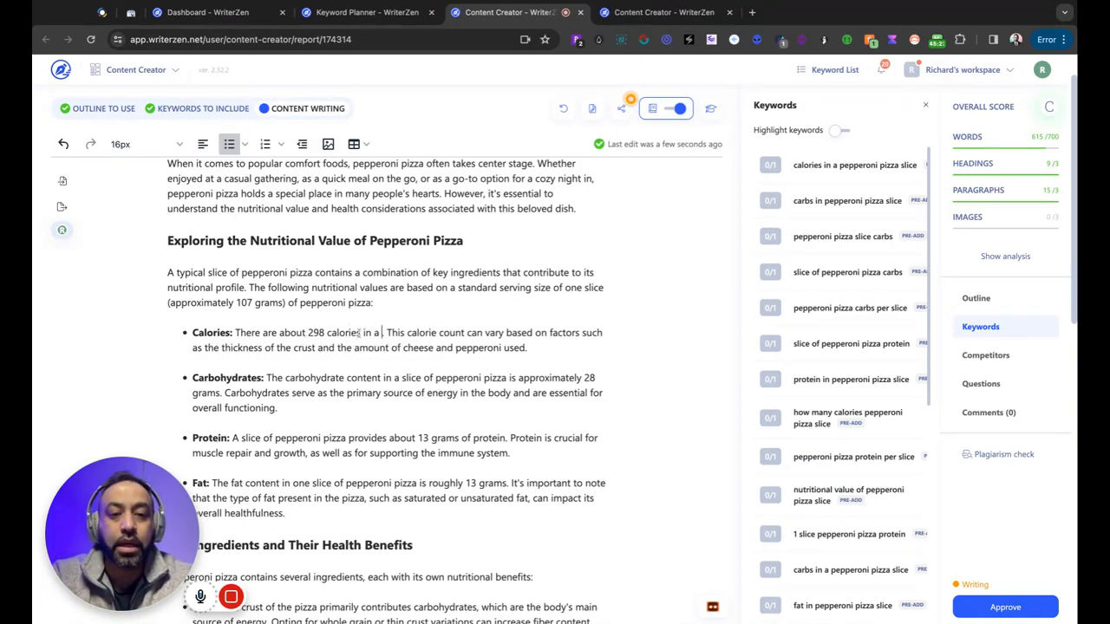
text(eroni pizza slice, on average)
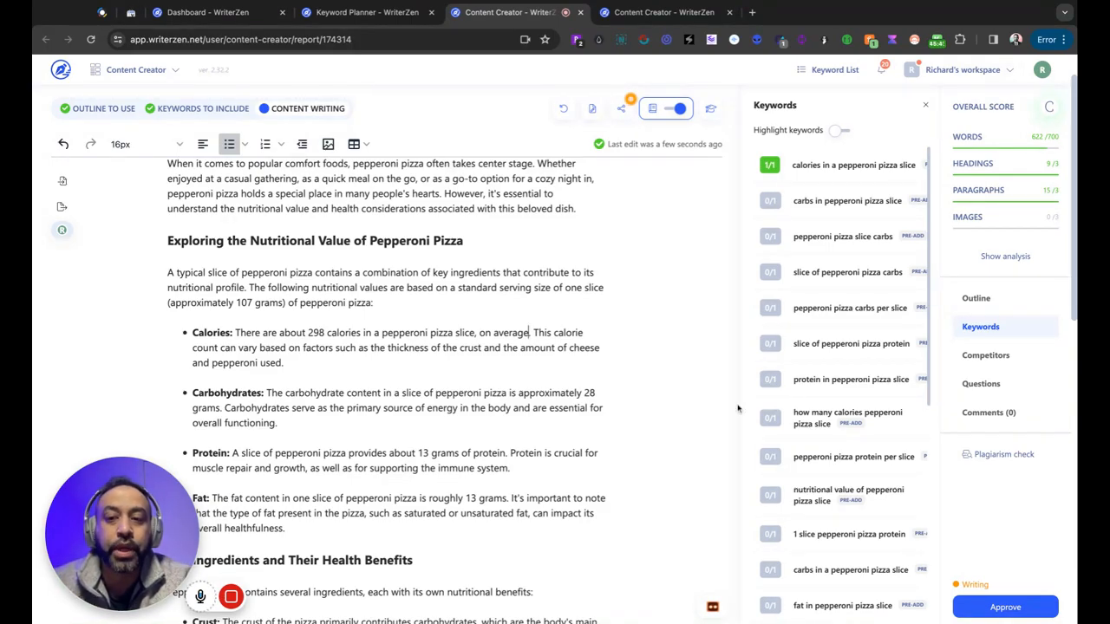
Examine the remaining target keywords alongside the article's sections to see where they could be included
scroll(815, 299, down, 5)
scroll(815, 299, up, 5)
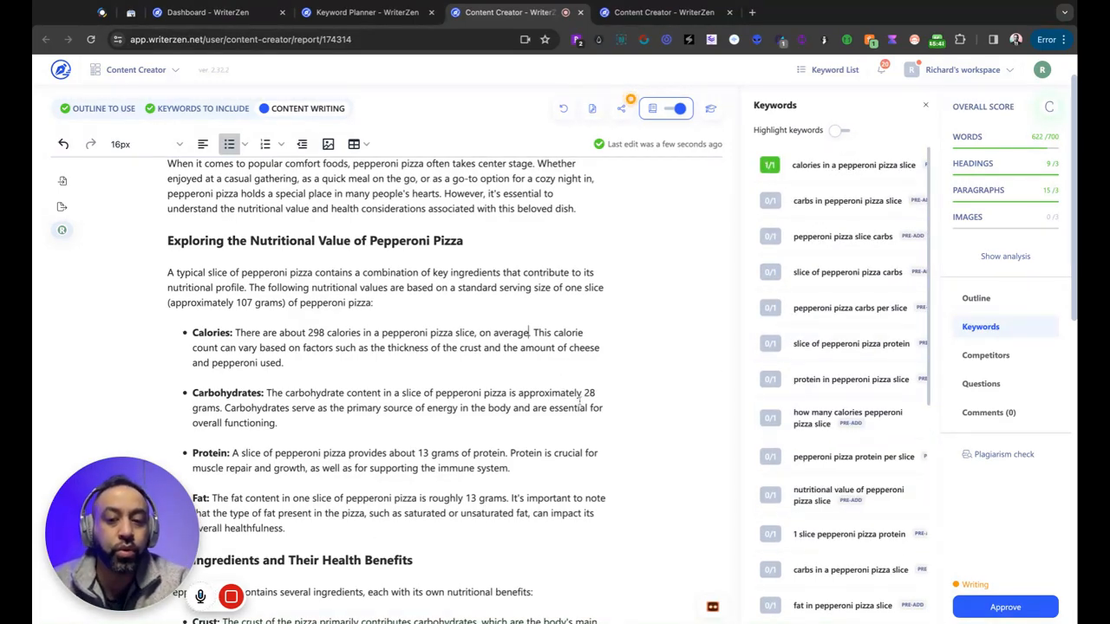
scroll(842, 346, down, 5)
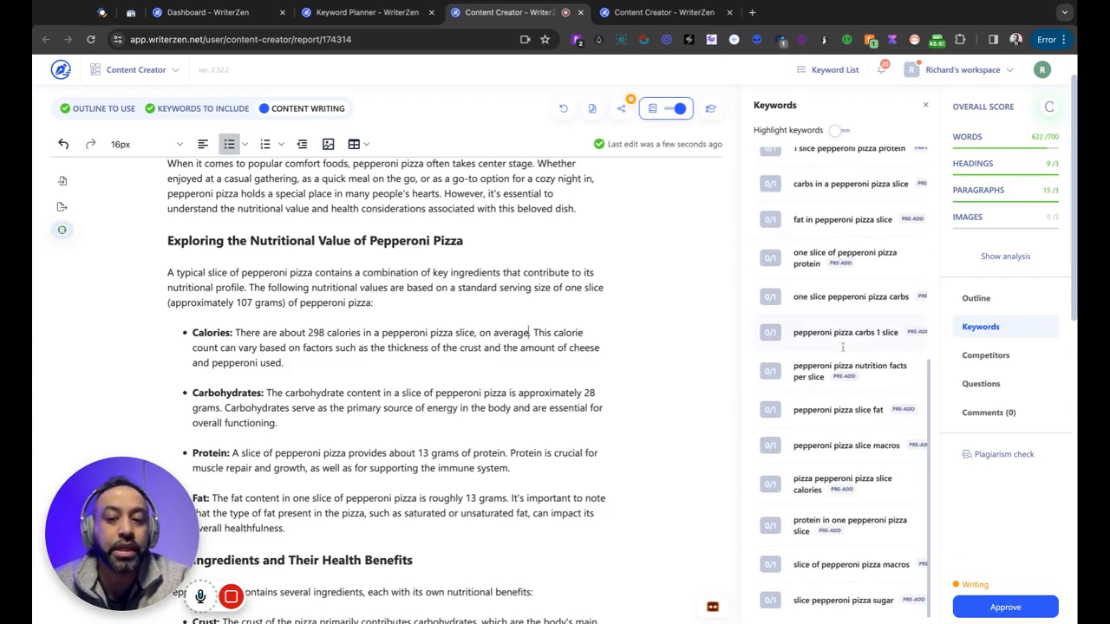
scroll(842, 347, down, 4)
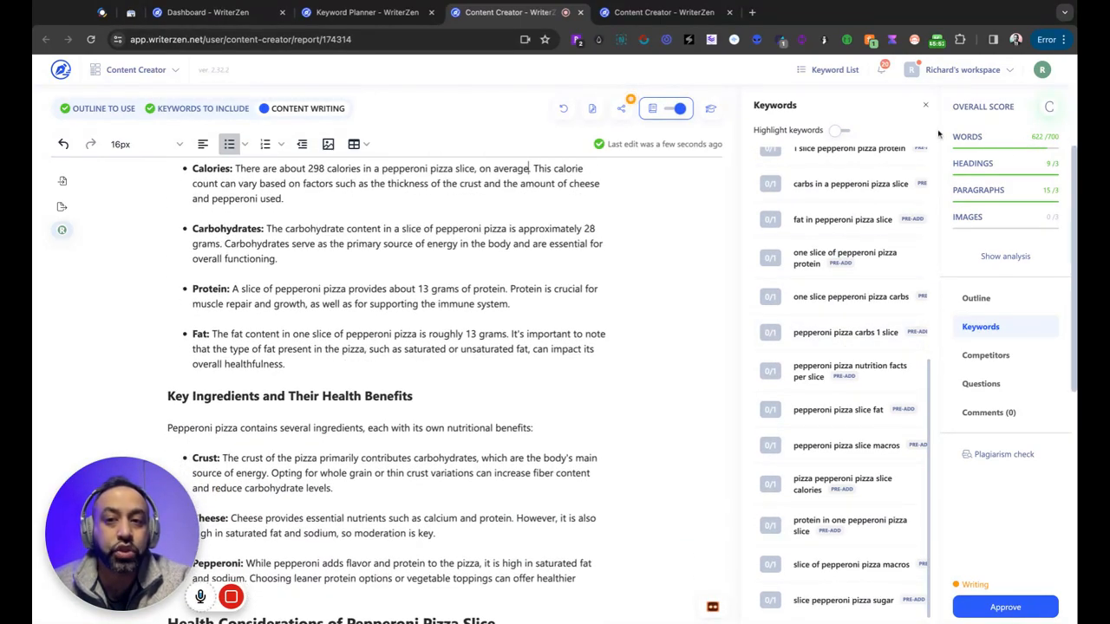
scroll(677, 382, up, 2)
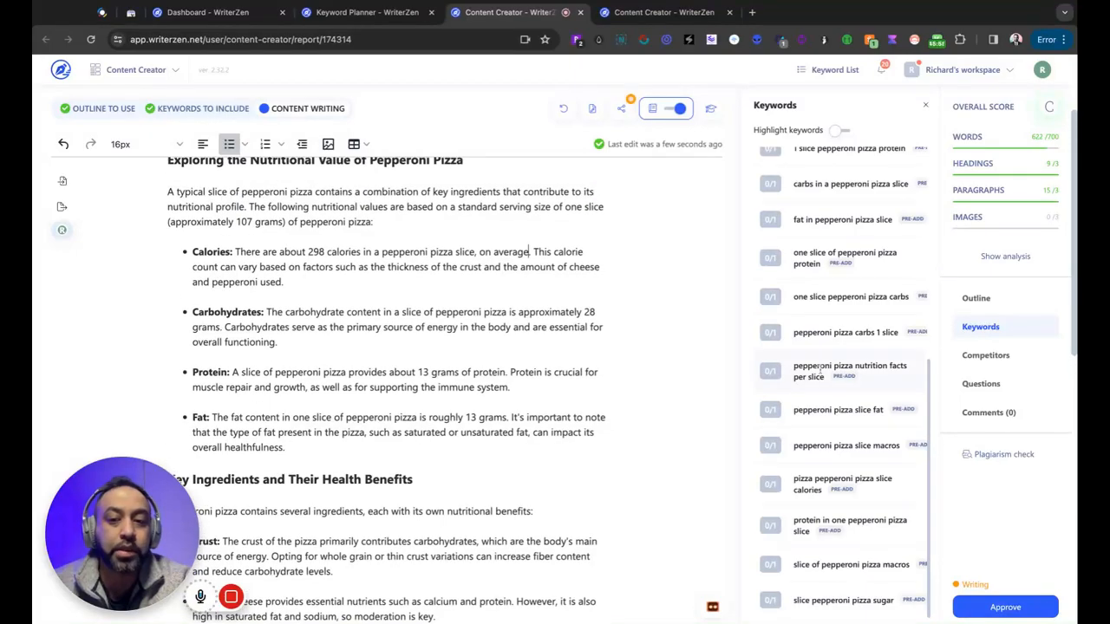
scroll(819, 370, up, 5)
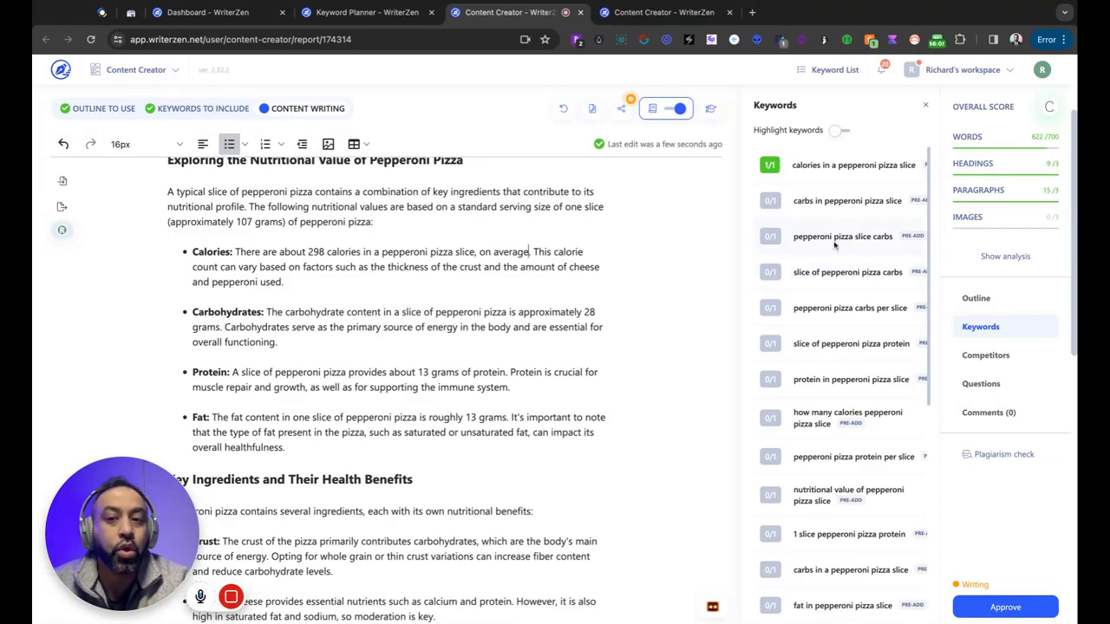
scroll(836, 234, down, 5)
scroll(830, 309, down, 5)
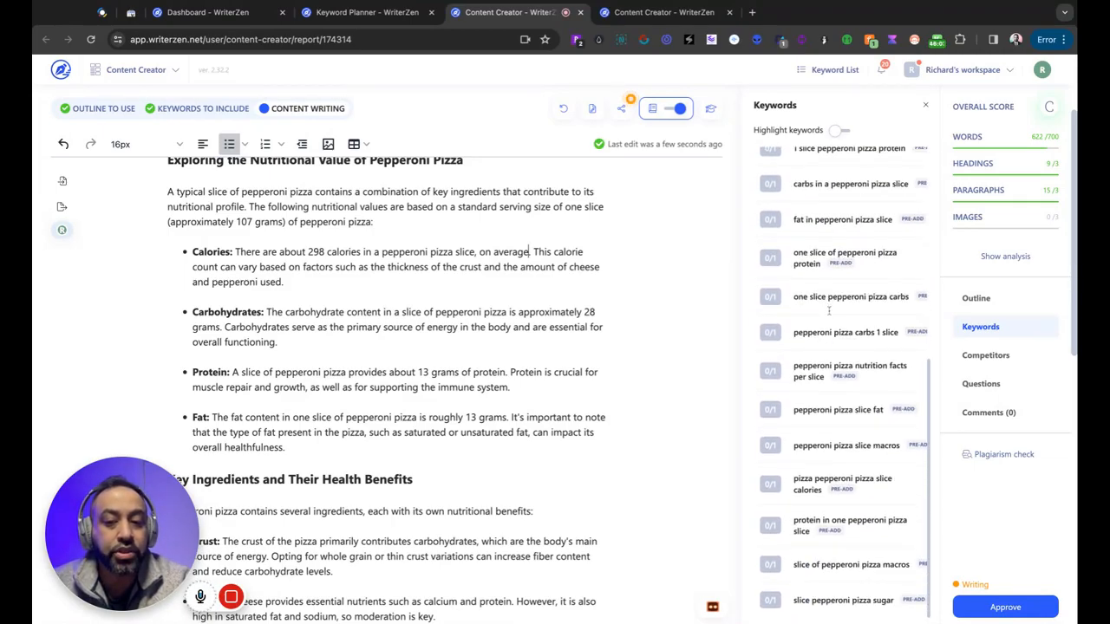
scroll(646, 349, down, 10)
scroll(646, 348, down, 1)
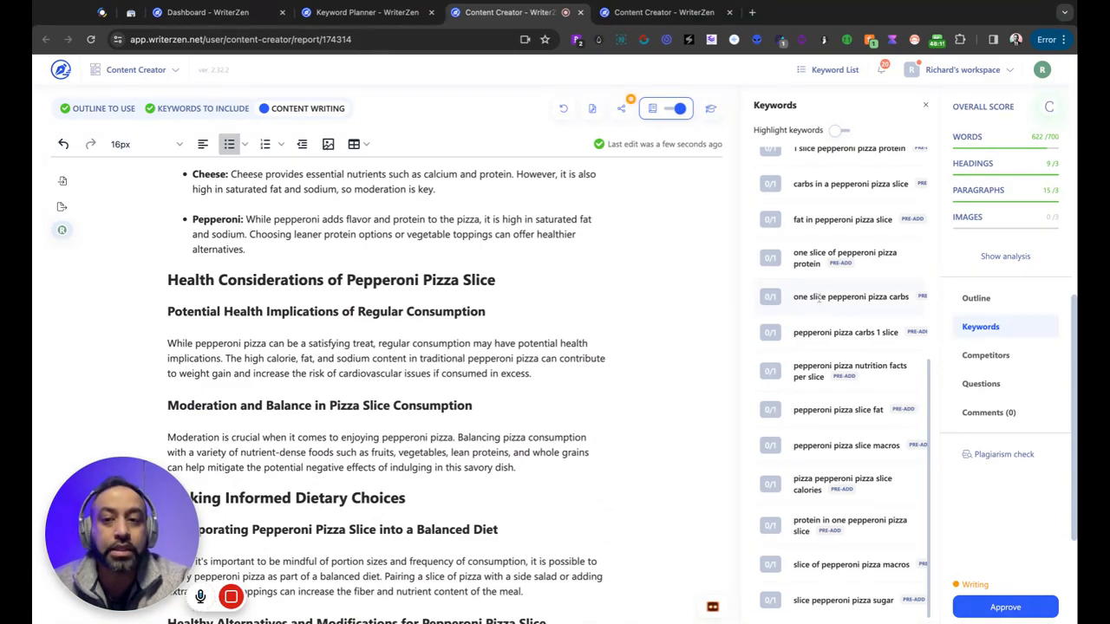
scroll(818, 299, up, 10)
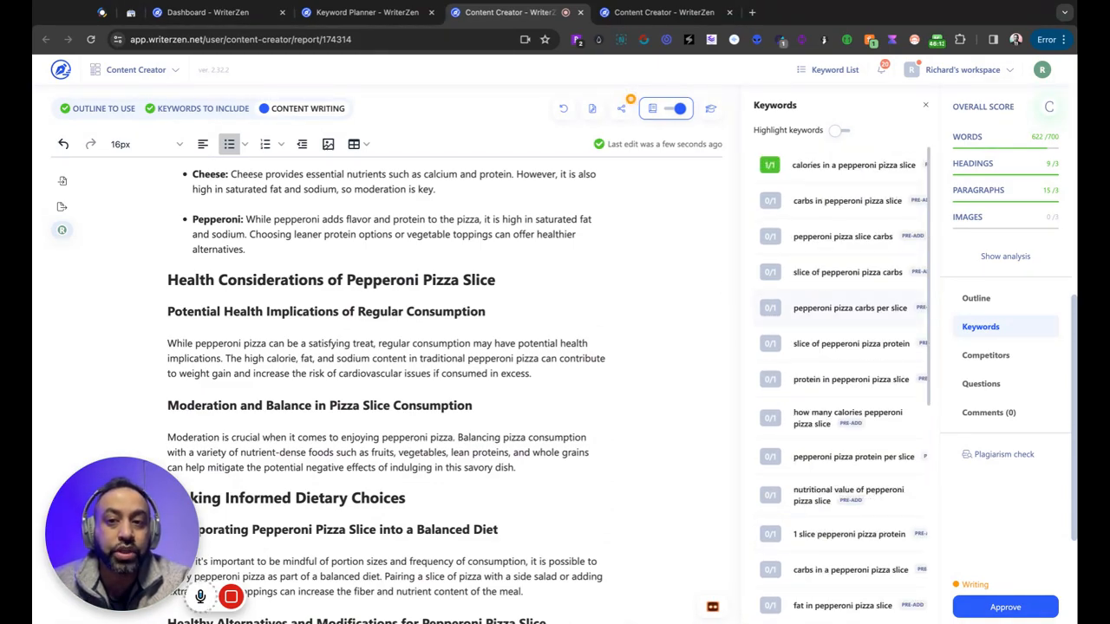
scroll(681, 343, up, 1)
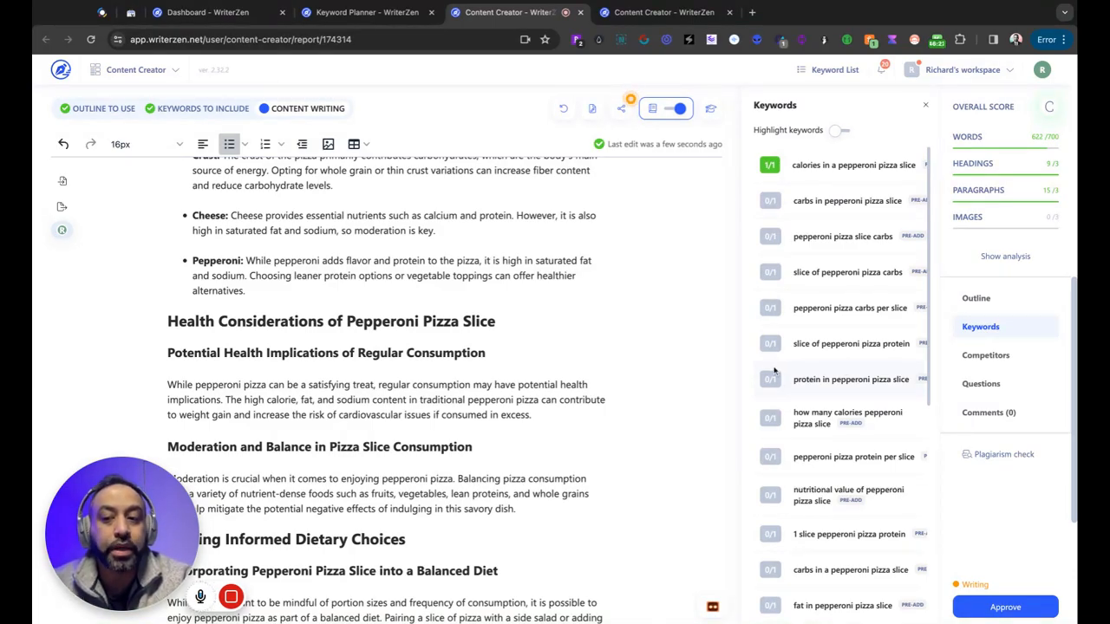
scroll(667, 334, up, 10)
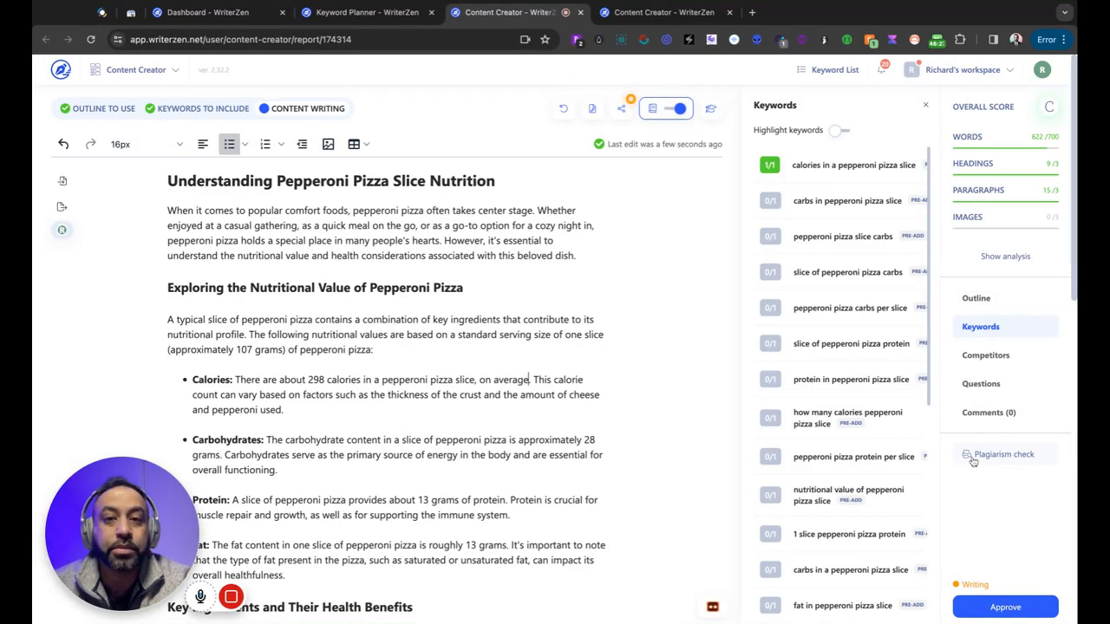
click(139, 69)
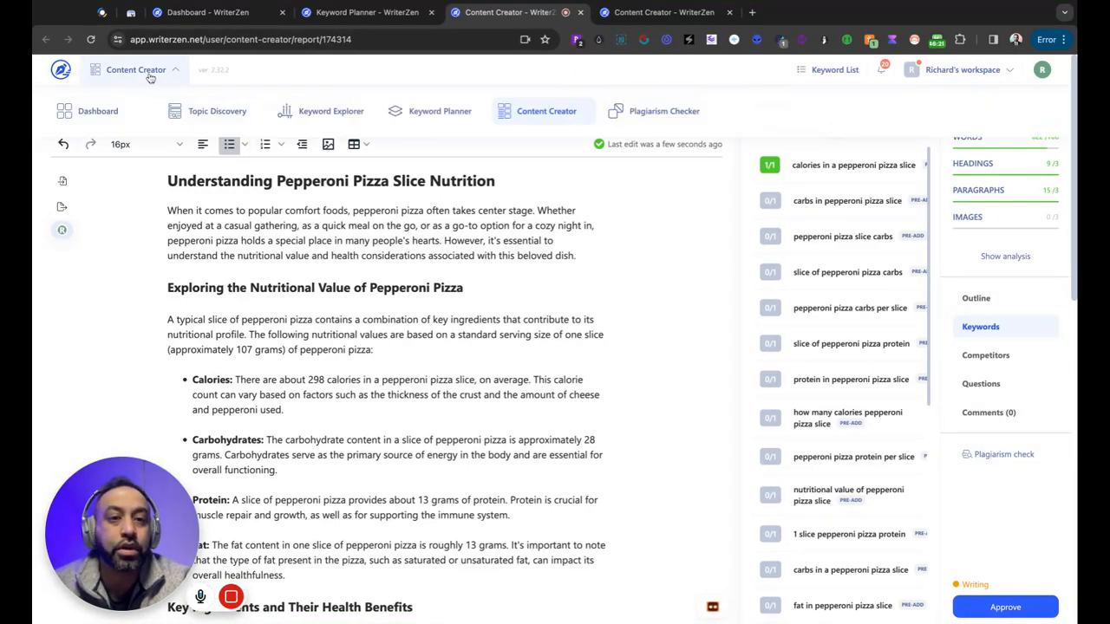
click(617, 112)
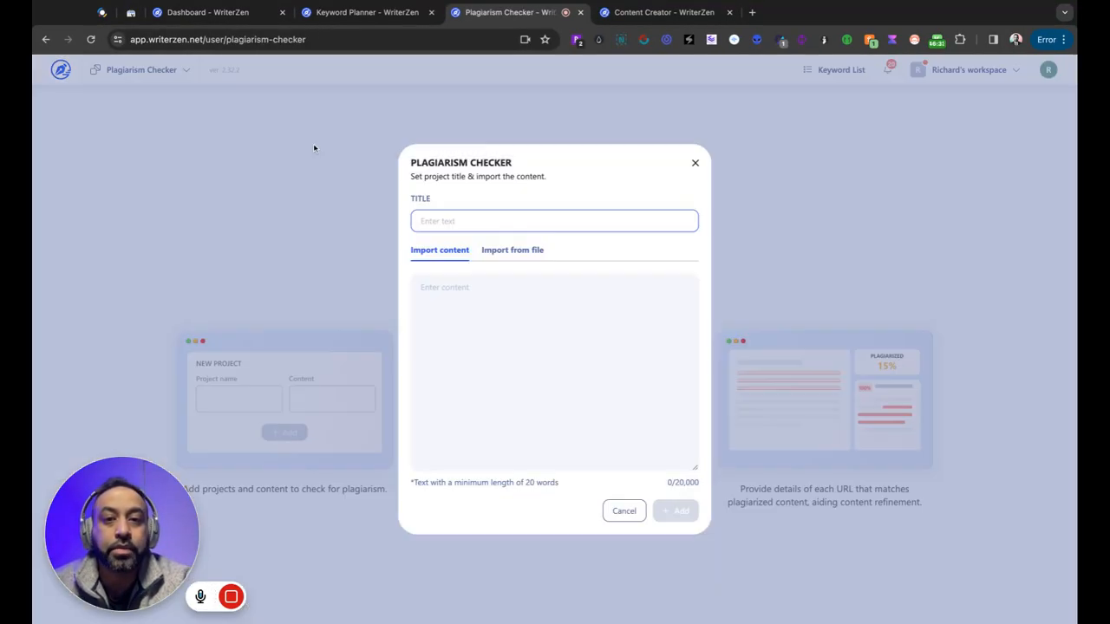
click(695, 165)
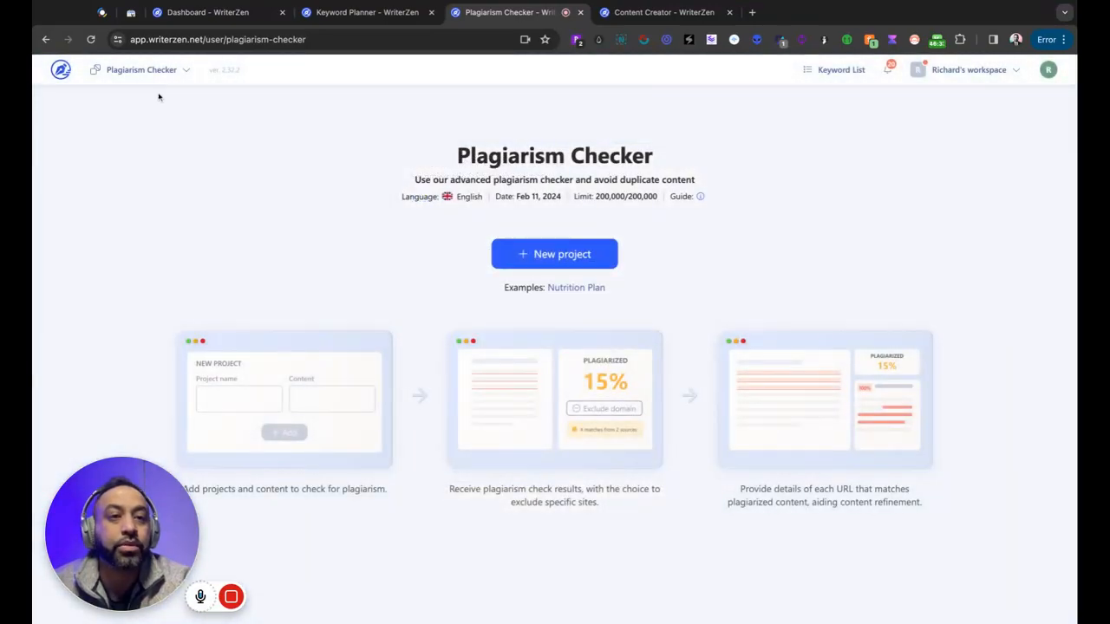
Reopen the first article of the Pepperoni Pizza Slice Nutrition project in Content Creator and run a plagiarism check on it
click(157, 69)
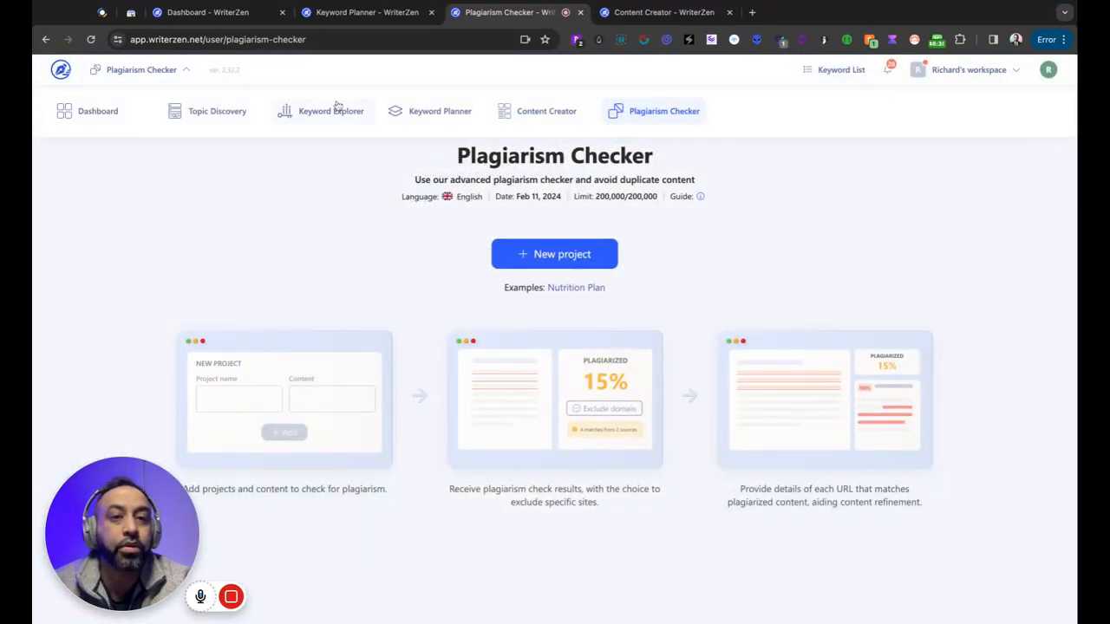
click(528, 112)
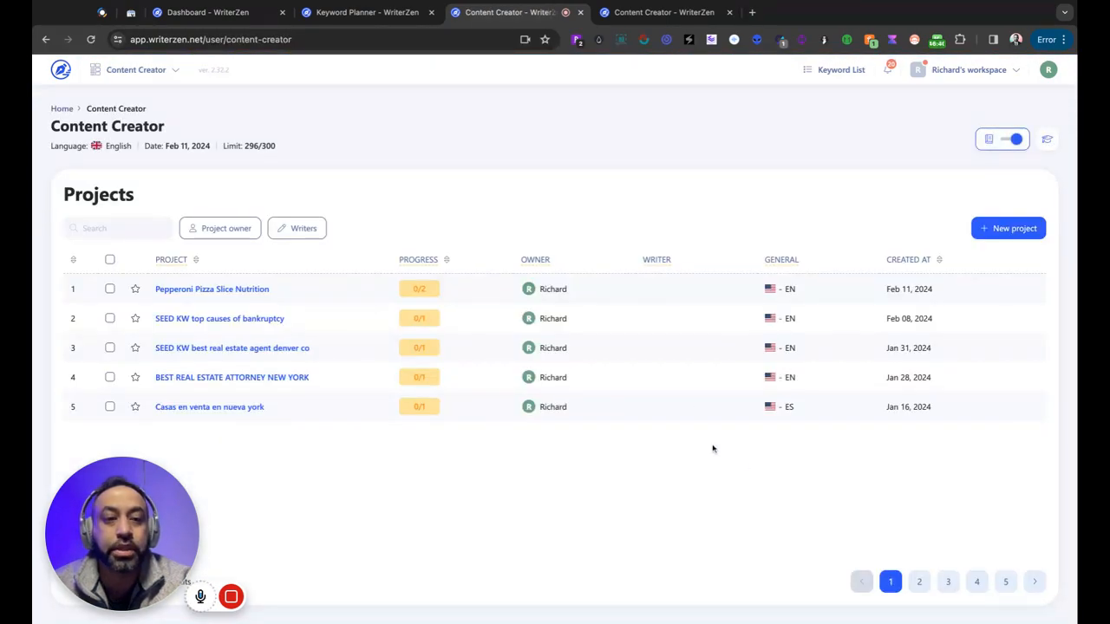
click(247, 290)
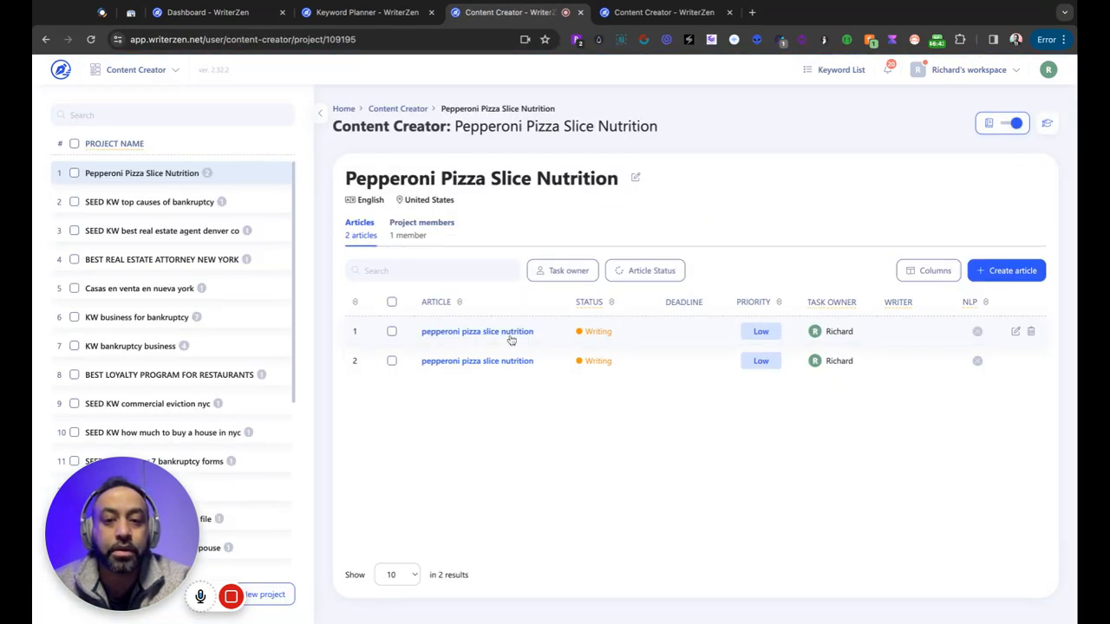
click(510, 333)
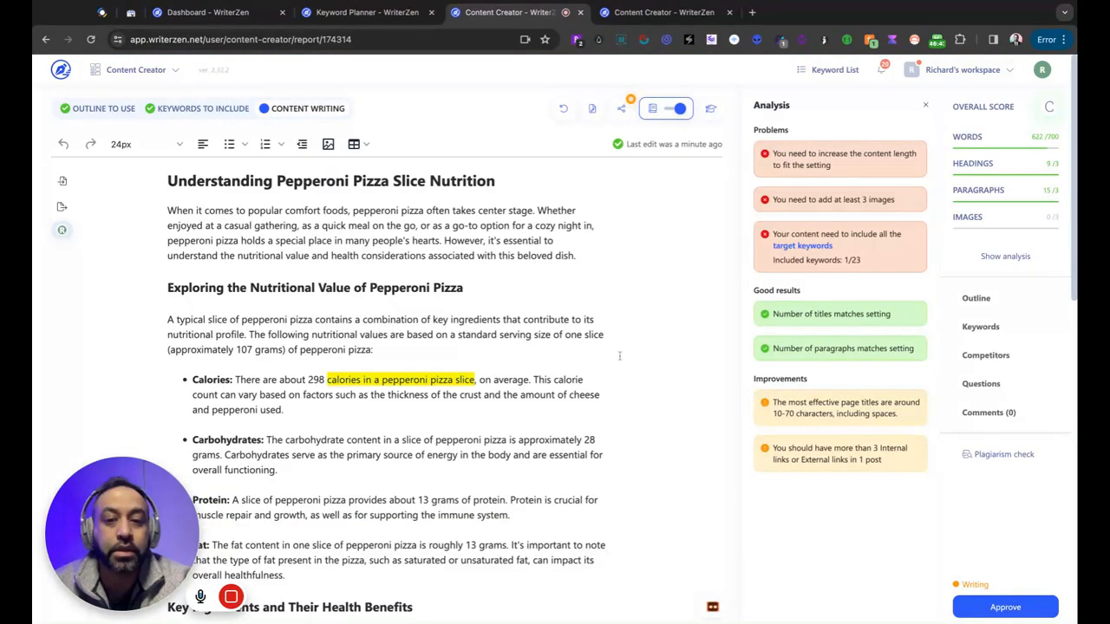
click(999, 455)
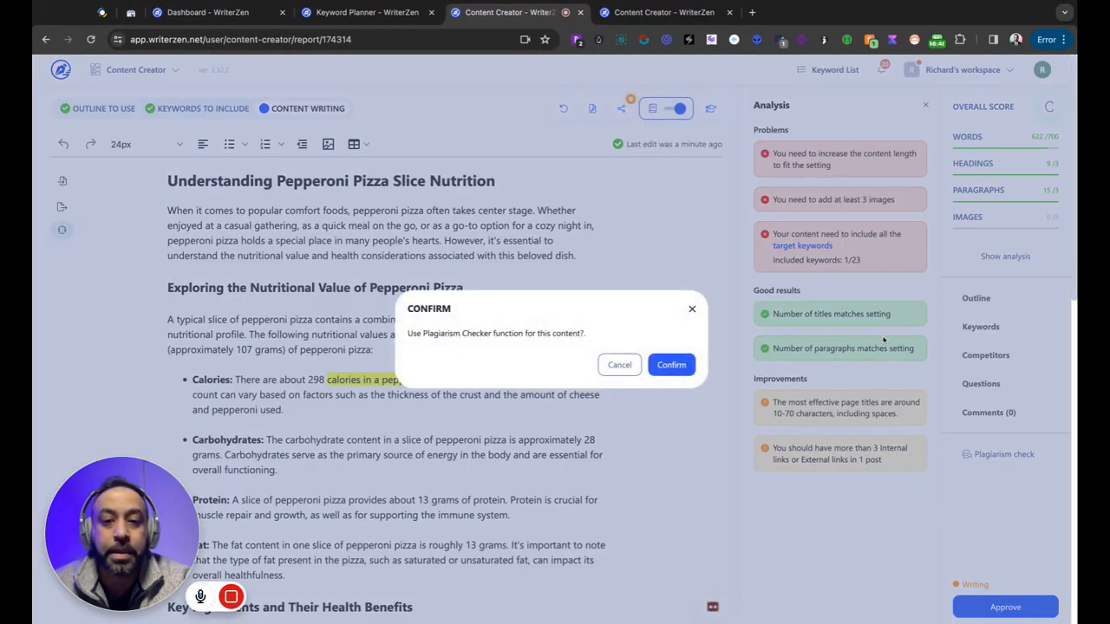
click(675, 368)
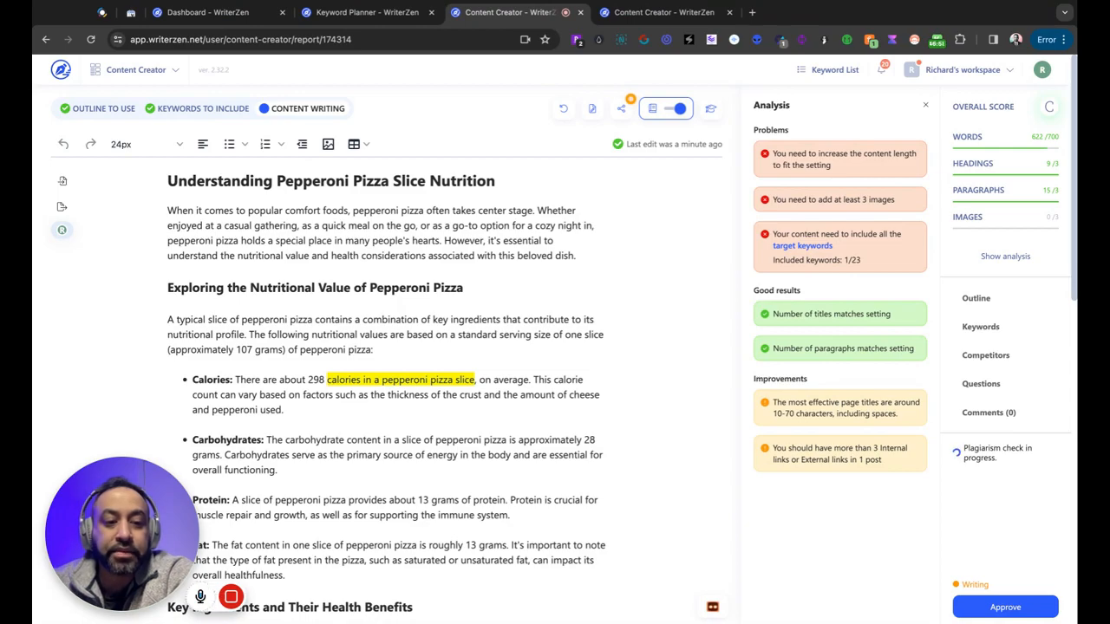
Read through the article's sections from the nutritional values to the conclusion while the plagiarism check runs
scroll(386, 381, down, 5)
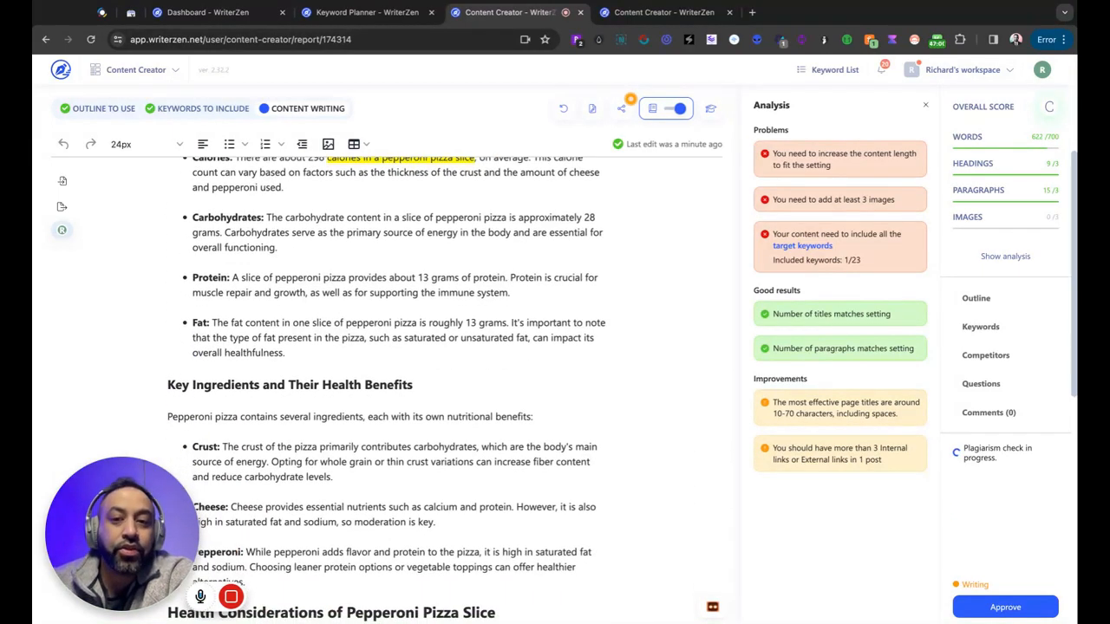
scroll(386, 381, down, 3)
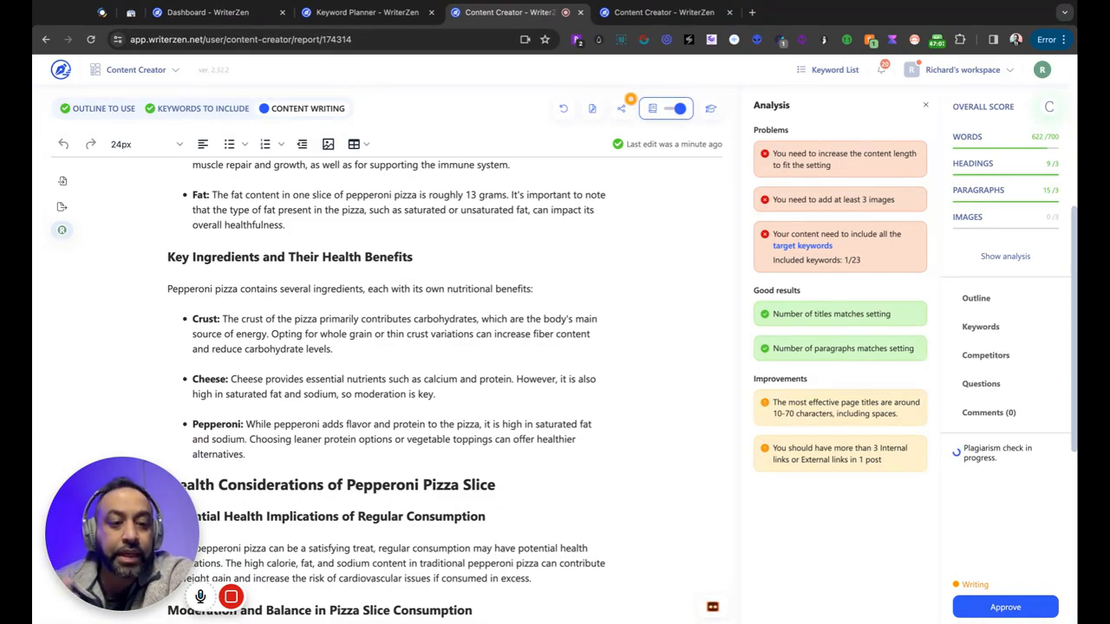
scroll(386, 381, down, 4)
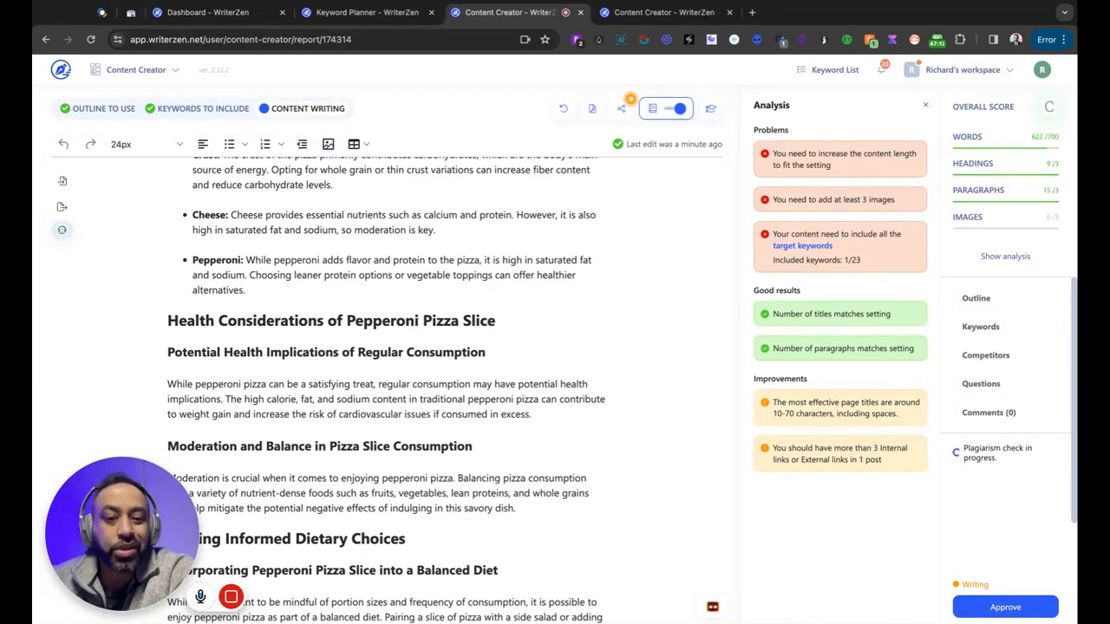
scroll(386, 391, down, 3)
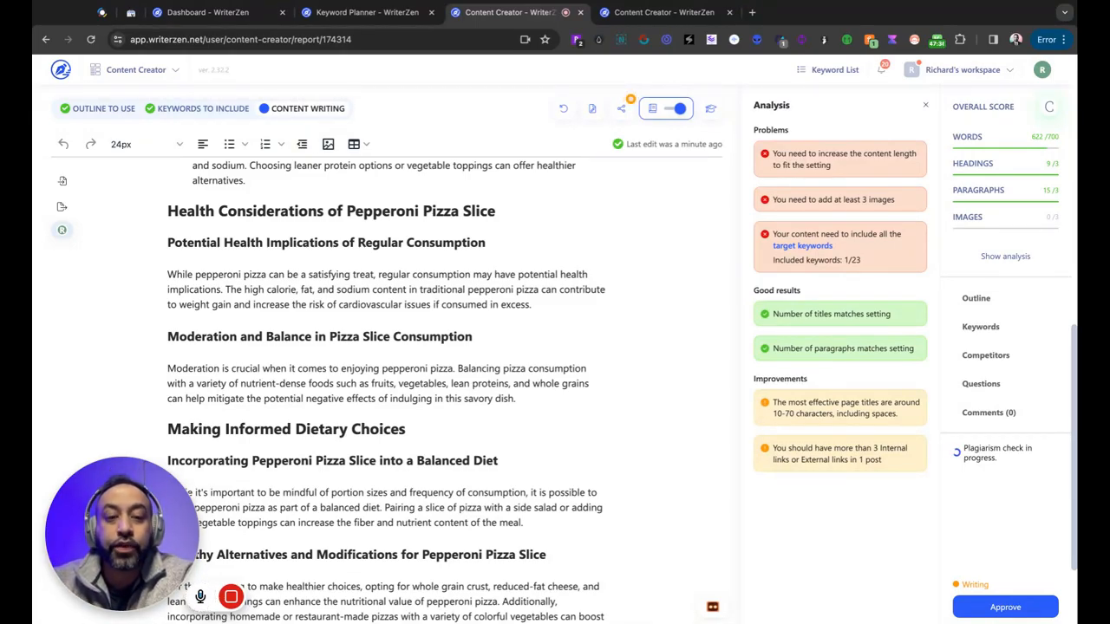
scroll(655, 379, down, 2)
scroll(655, 379, down, 1)
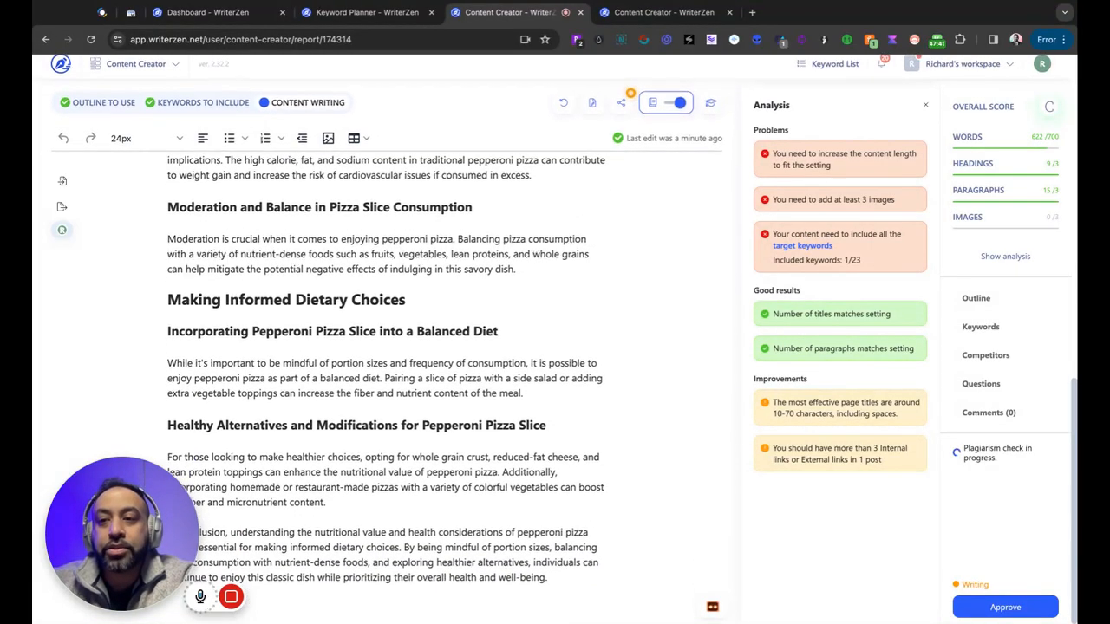
scroll(656, 379, up, 15)
scroll(386, 382, up, 2)
scroll(385, 381, down, 8)
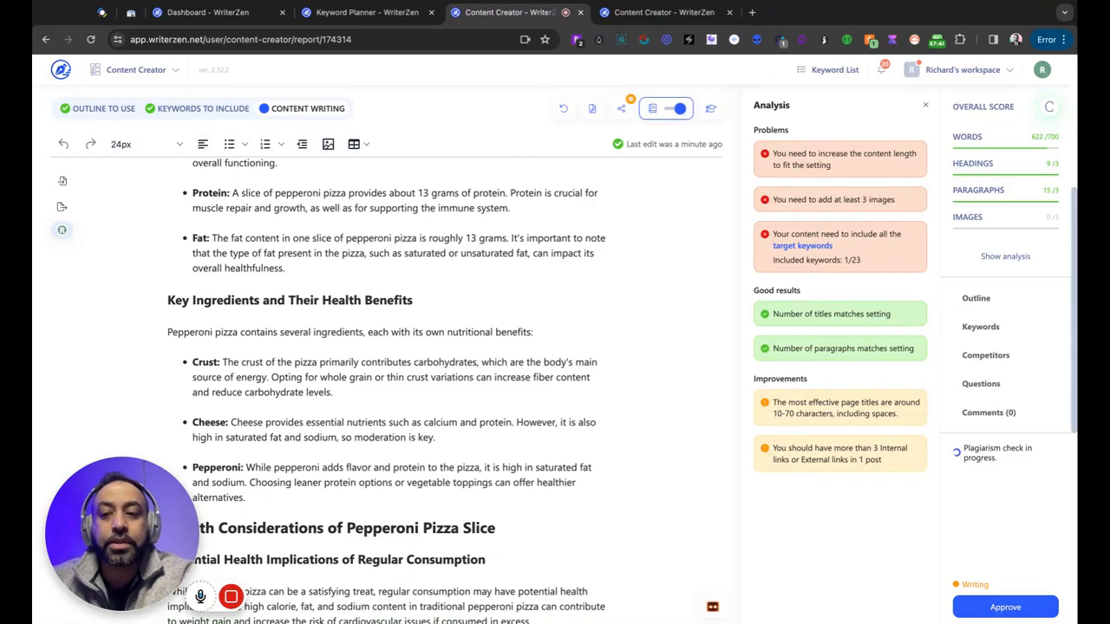
scroll(385, 382, down, 11)
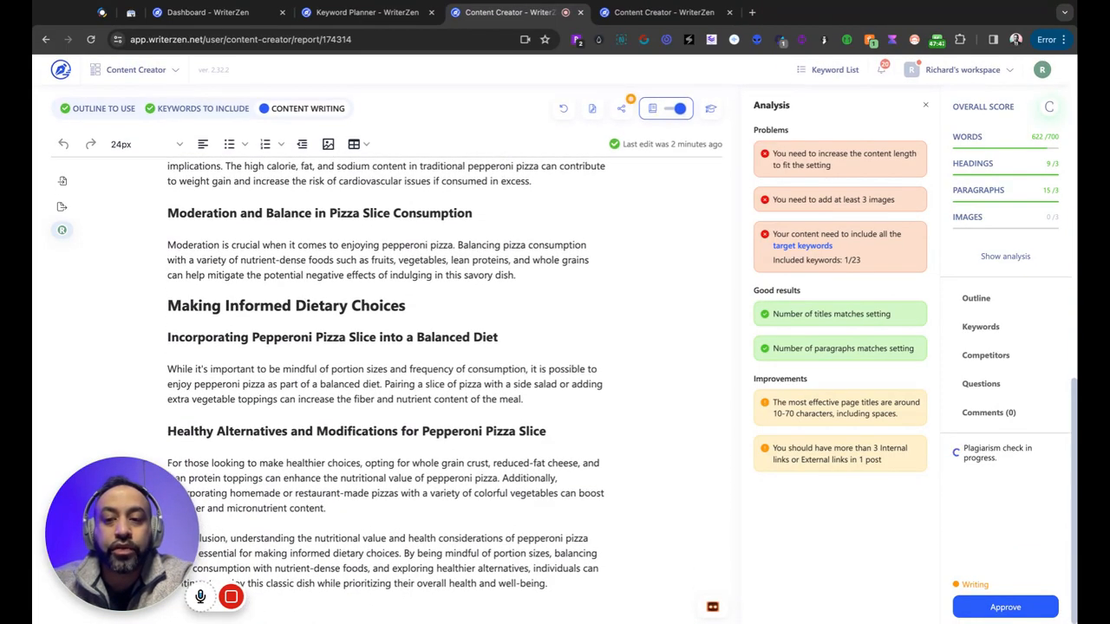
scroll(386, 382, up, 20)
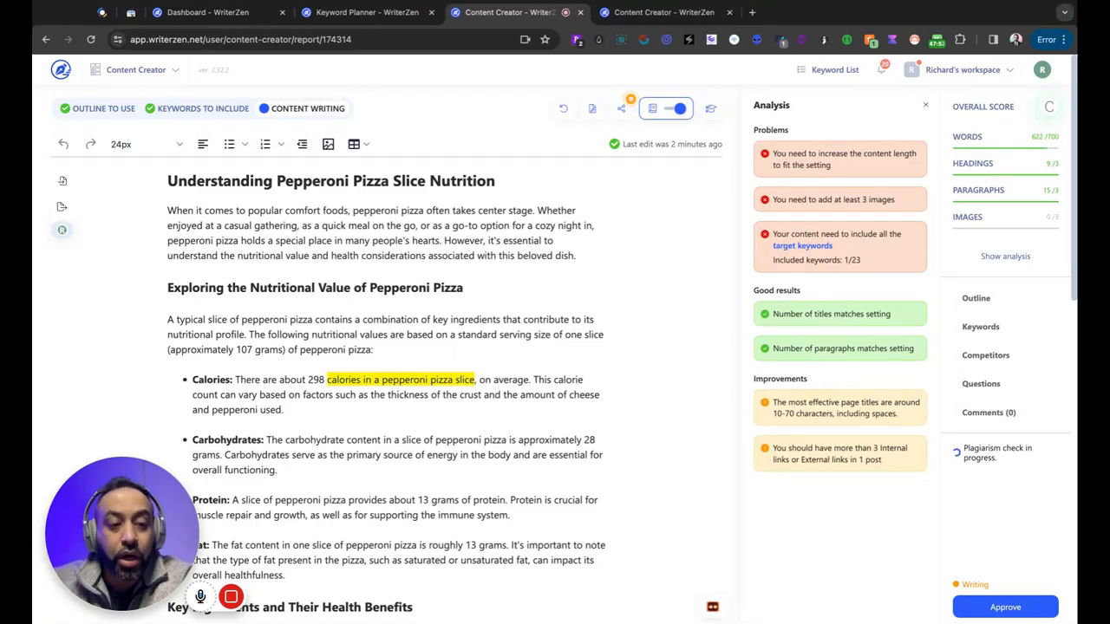
scroll(386, 364, down, 10)
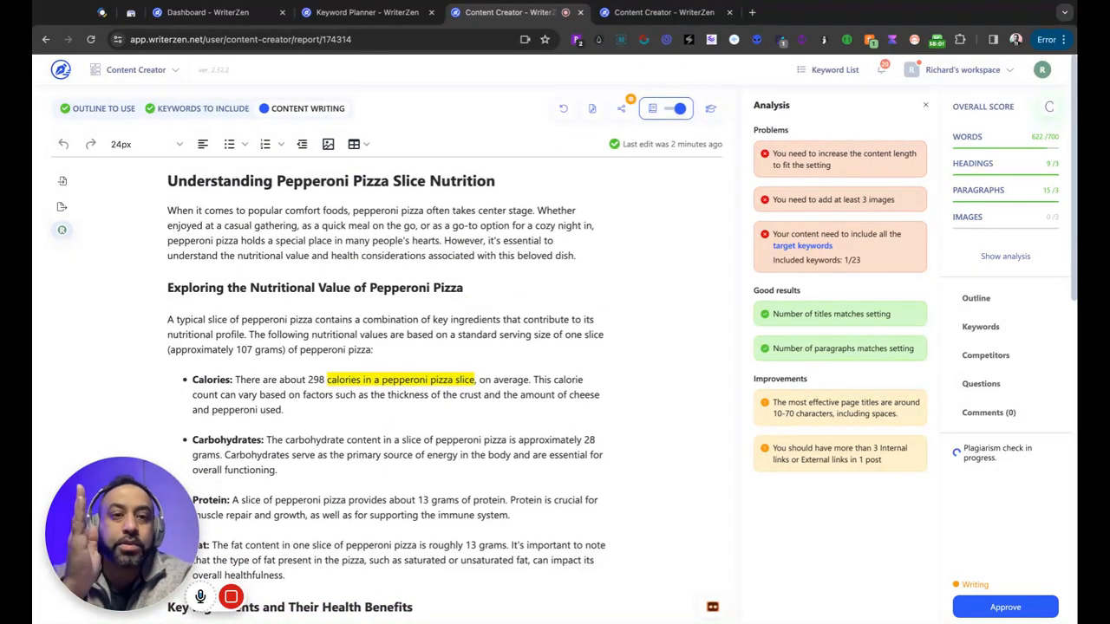
click(150, 71)
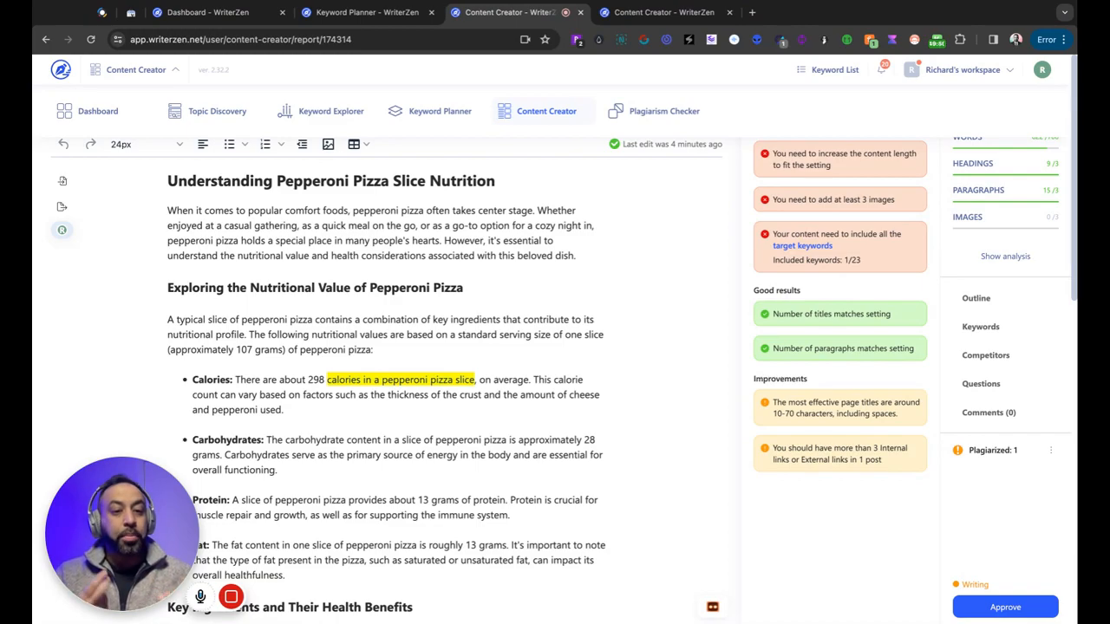
scroll(490, 234, down, 2)
scroll(494, 227, up, 2)
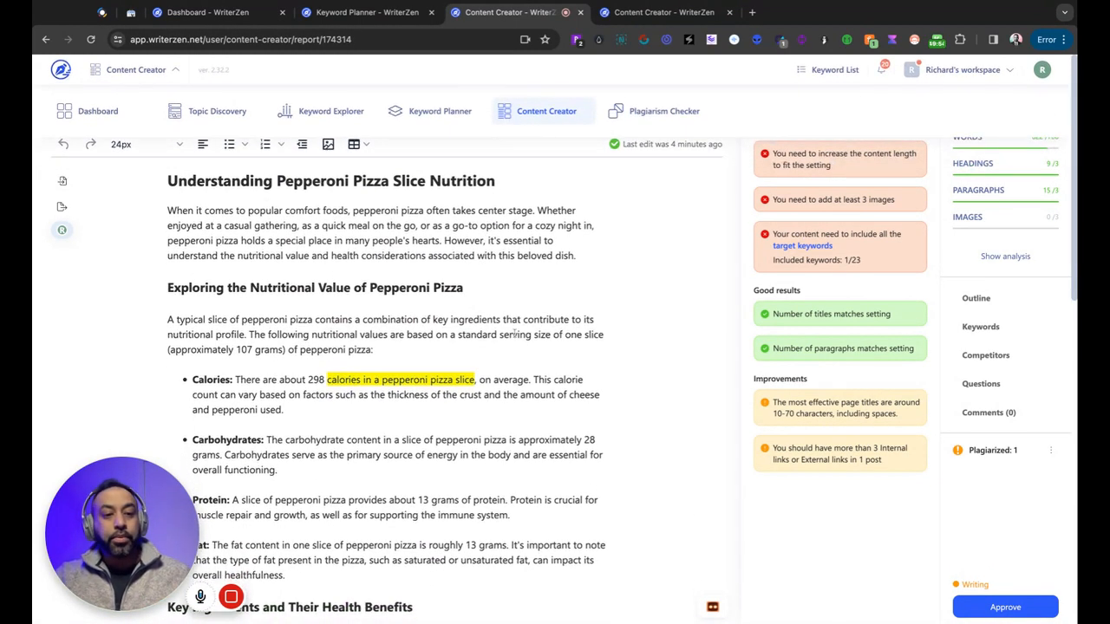
scroll(521, 285, down, 6)
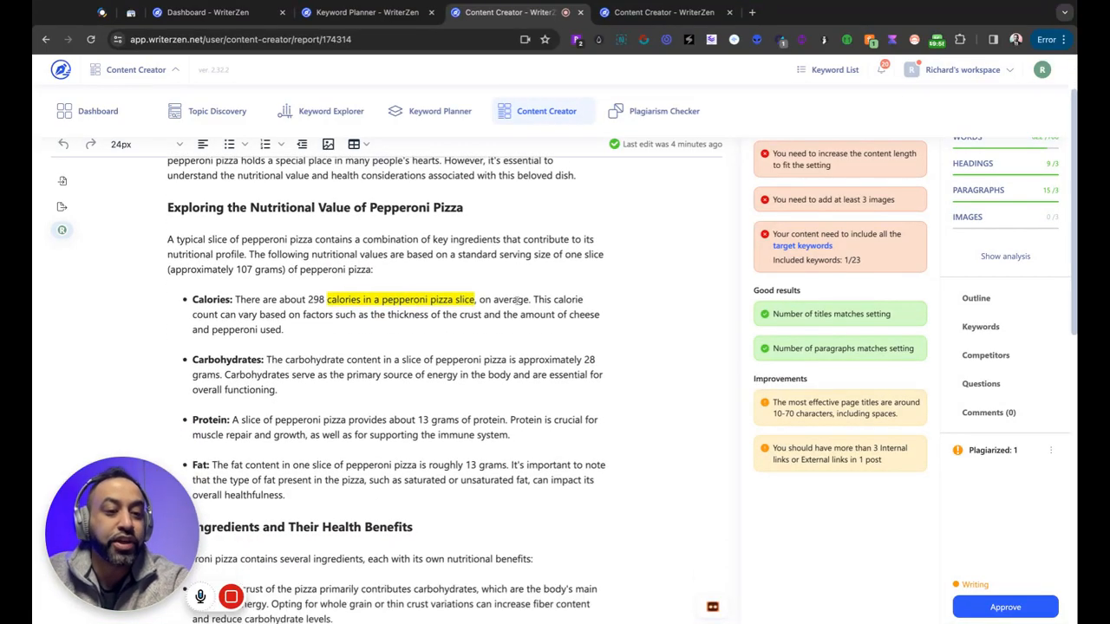
scroll(517, 300, down, 10)
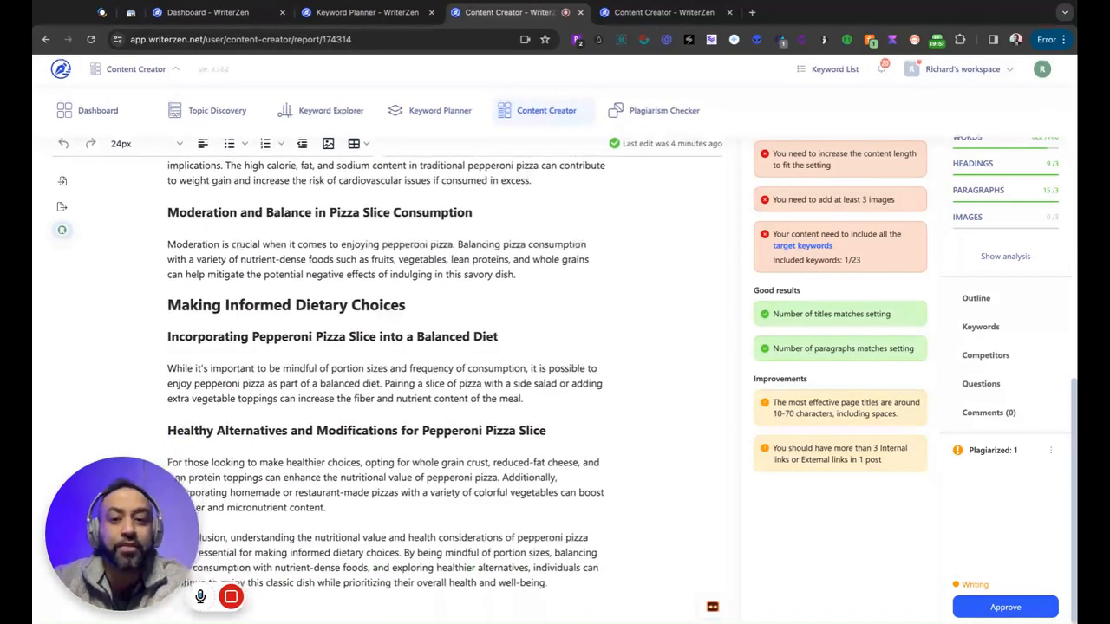
scroll(518, 300, up, 15)
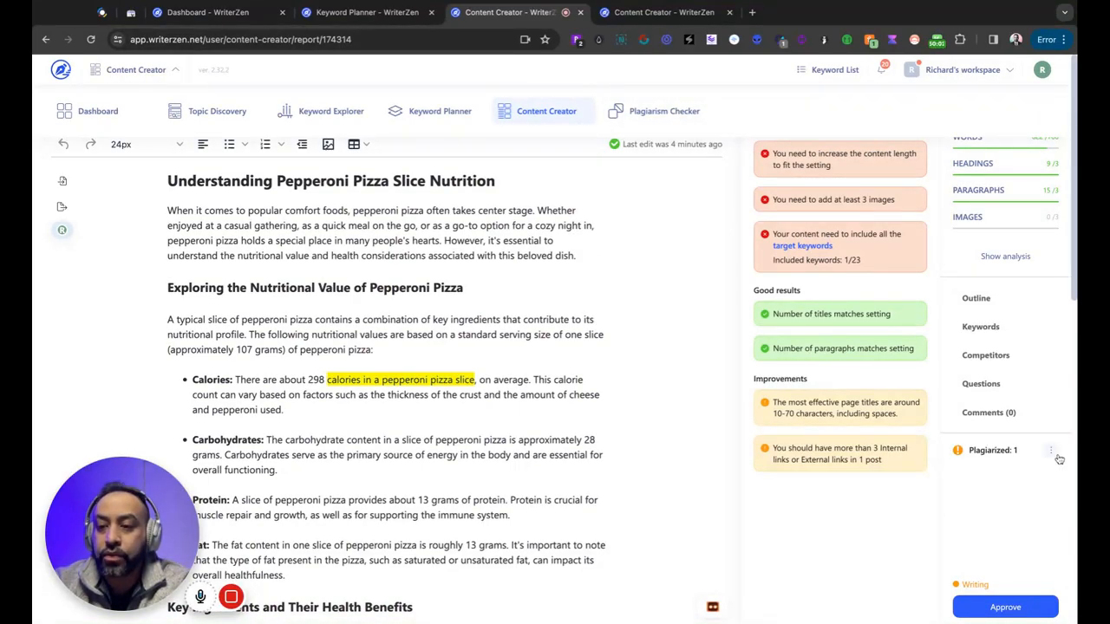
View the plagiarism check results and expand the source details for the flagged sentence about portion sizes
click(1049, 451)
click(1005, 505)
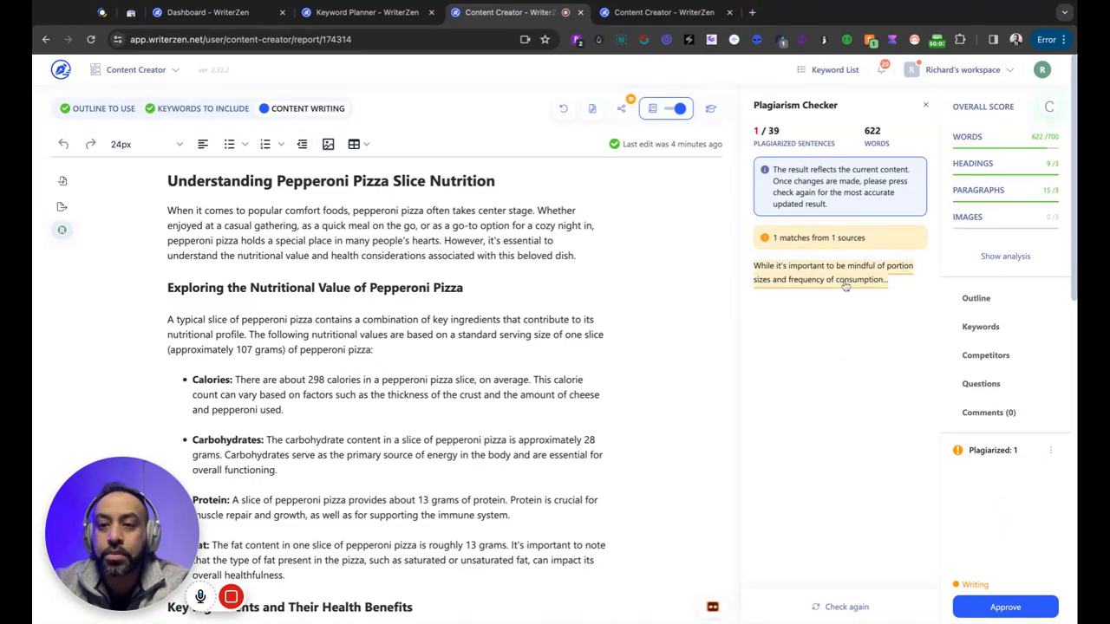
click(845, 279)
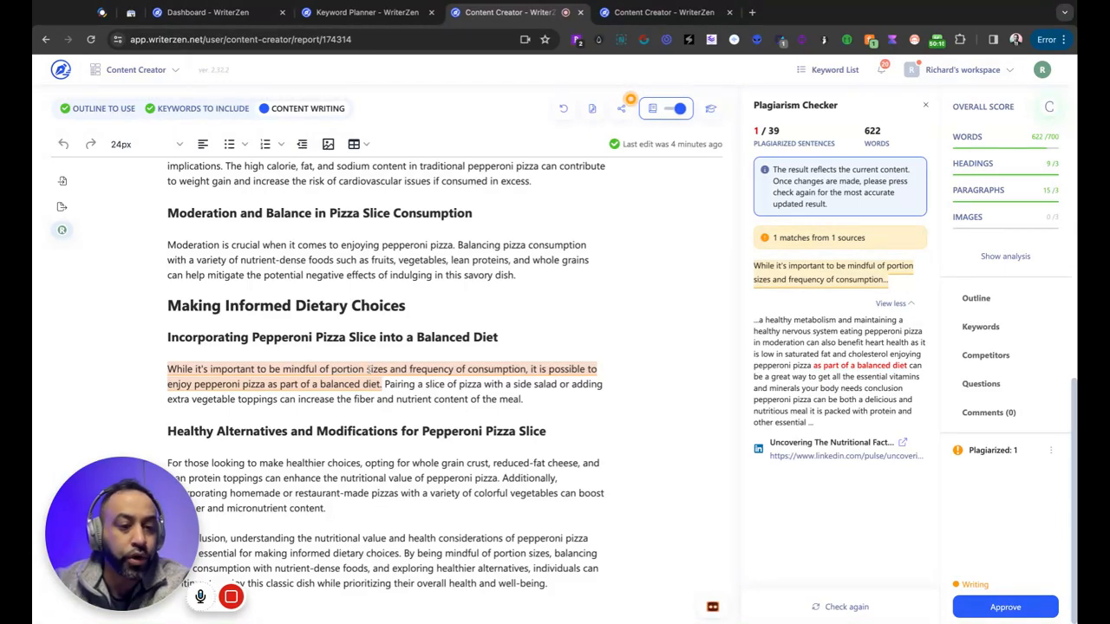
Rewrite the flagged sentence under "Incorporating Pepperoni Pizza Slice into a Balanced Diet" with the AI Rewrite tool and replace it with the suggestion
drag(167, 368, 381, 384)
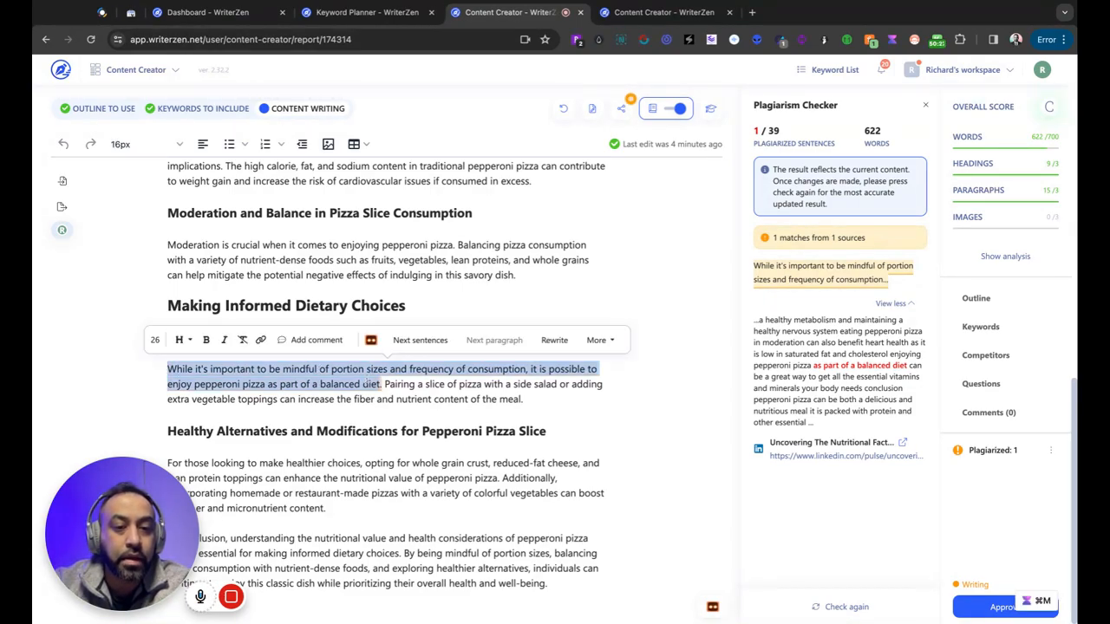
click(380, 370)
click(367, 380)
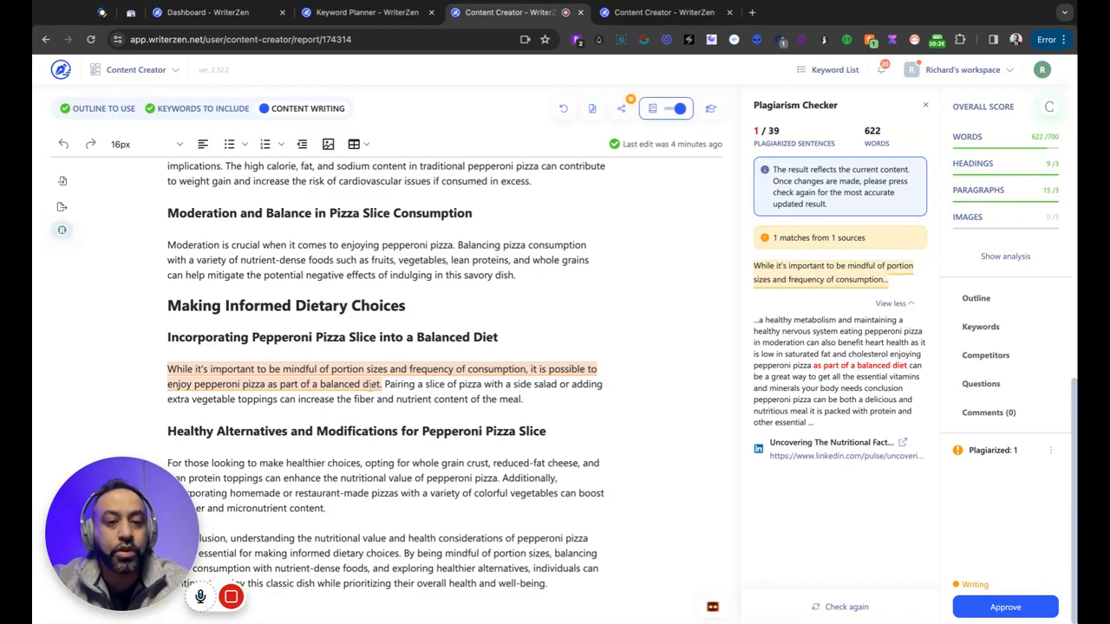
drag(382, 384, 168, 368)
click(550, 344)
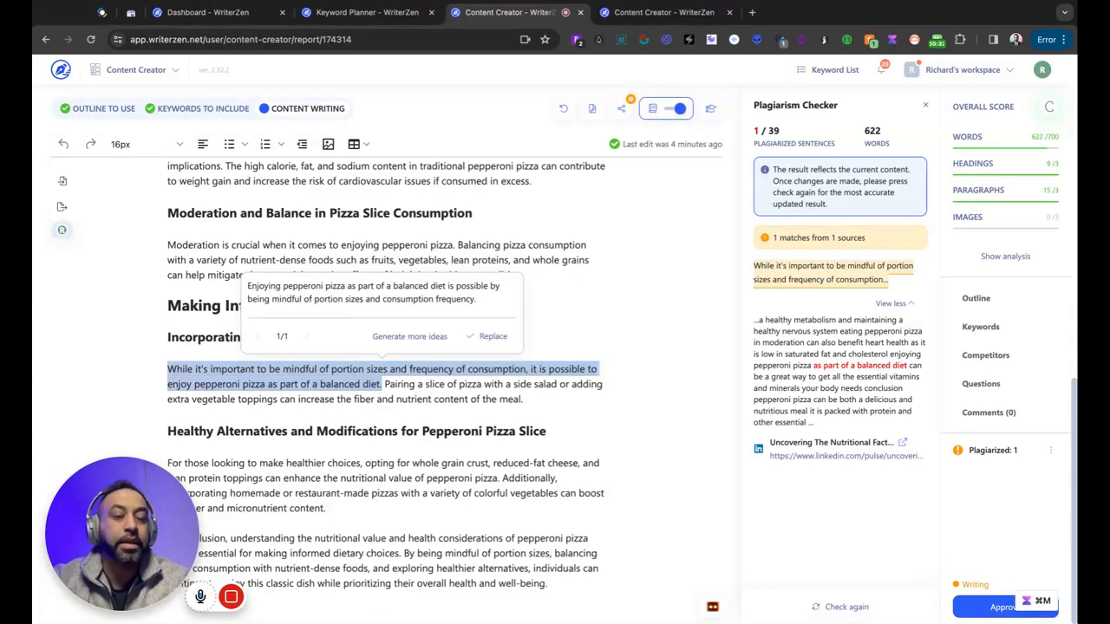
click(489, 336)
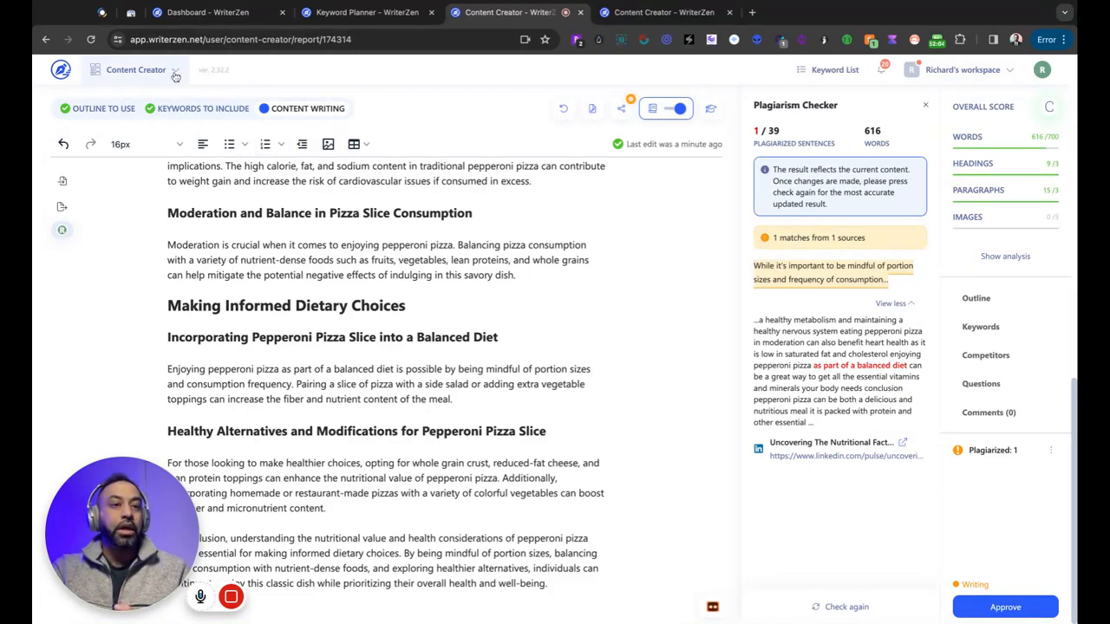
click(136, 69)
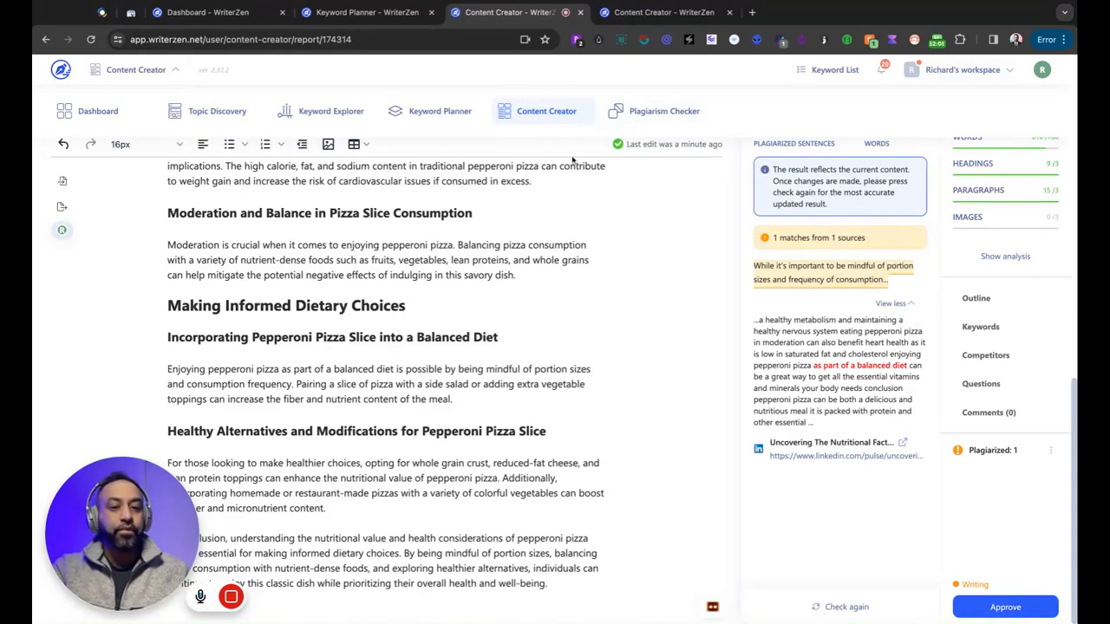
click(613, 243)
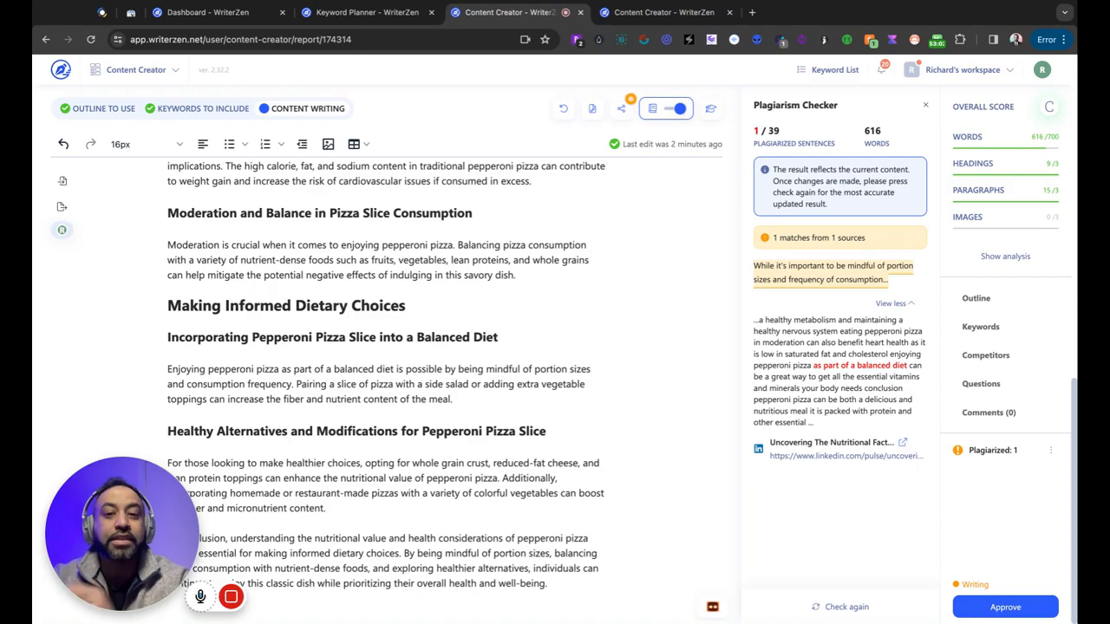
scroll(655, 260, up, 2)
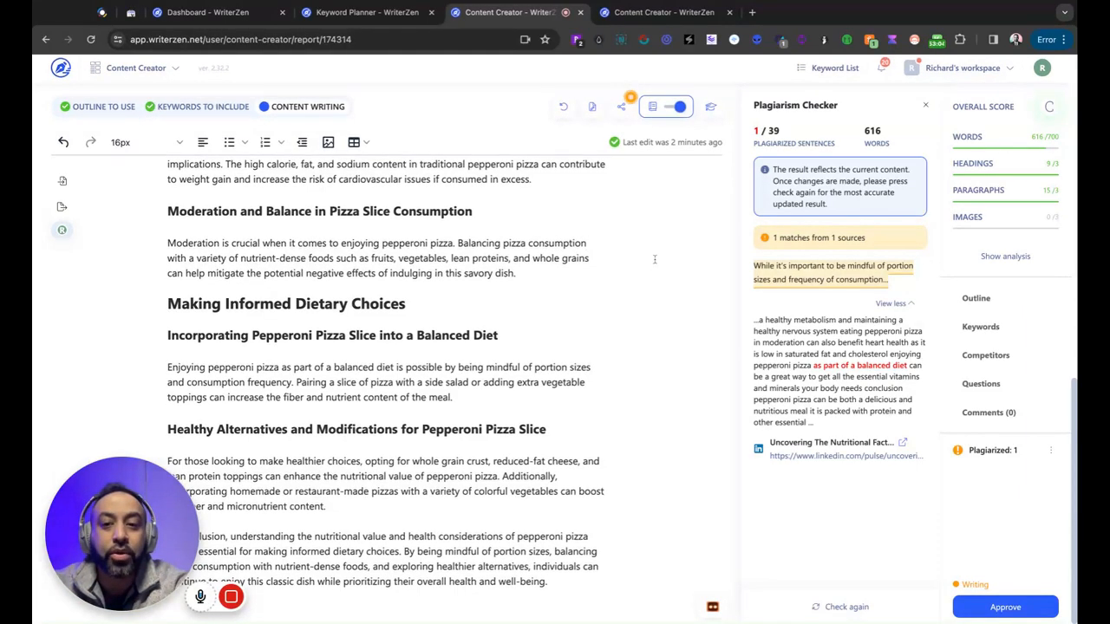
scroll(655, 259, up, 2)
scroll(654, 260, down, 4)
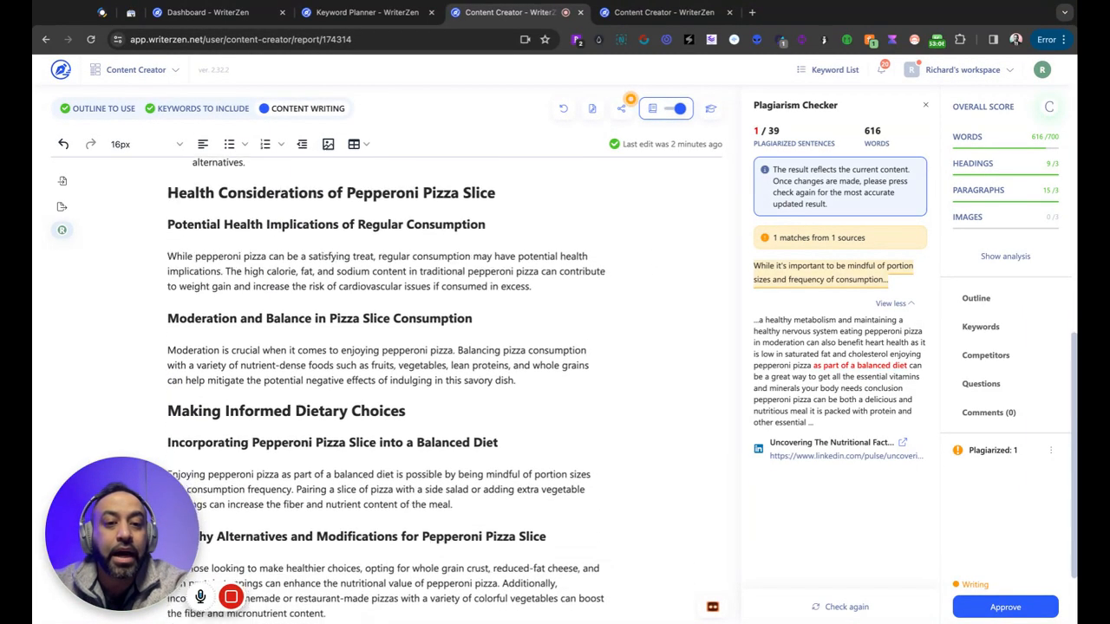